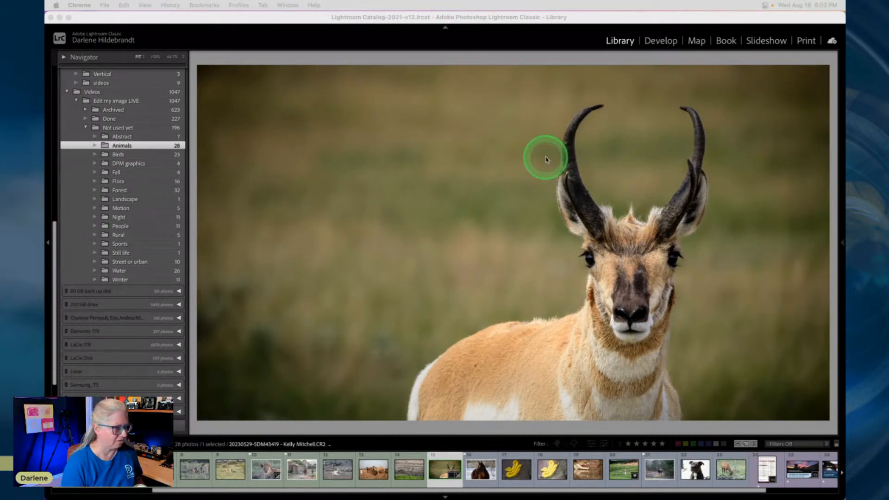
# Open the pronghorn photo in the Develop module and compare the edit with its unedited version.
pyautogui.click(713, 59)
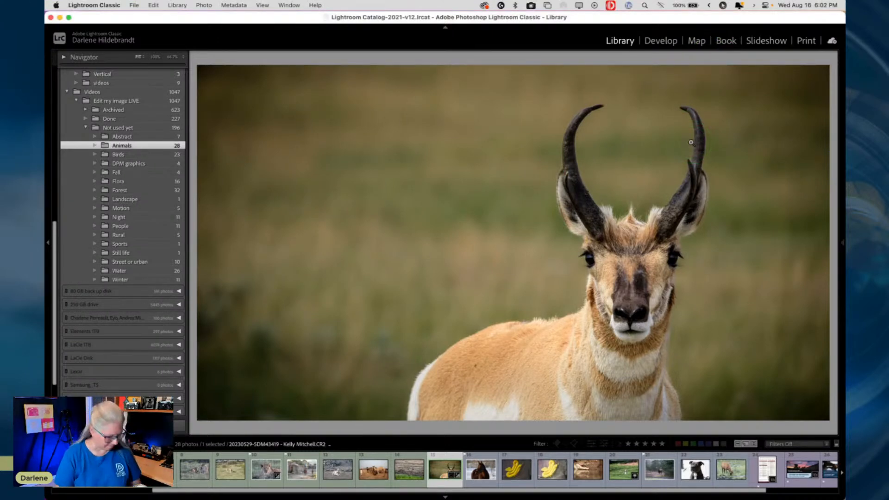
pyautogui.press('g')
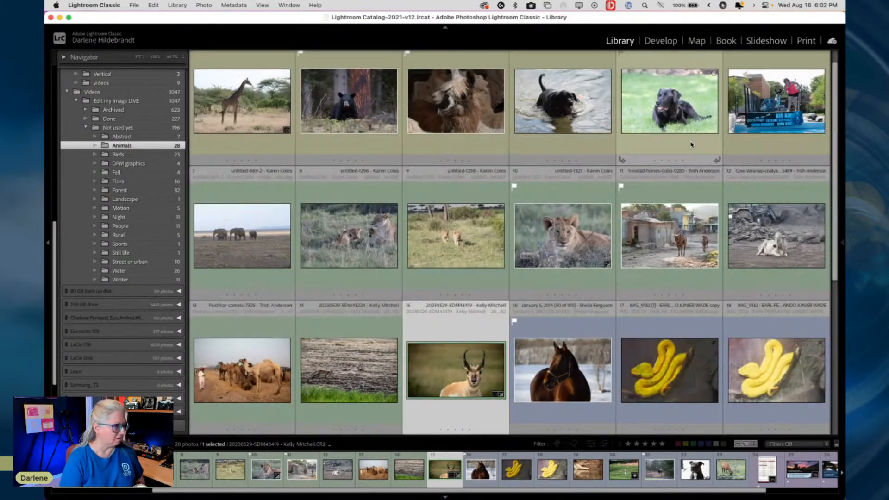
pyautogui.press('d')
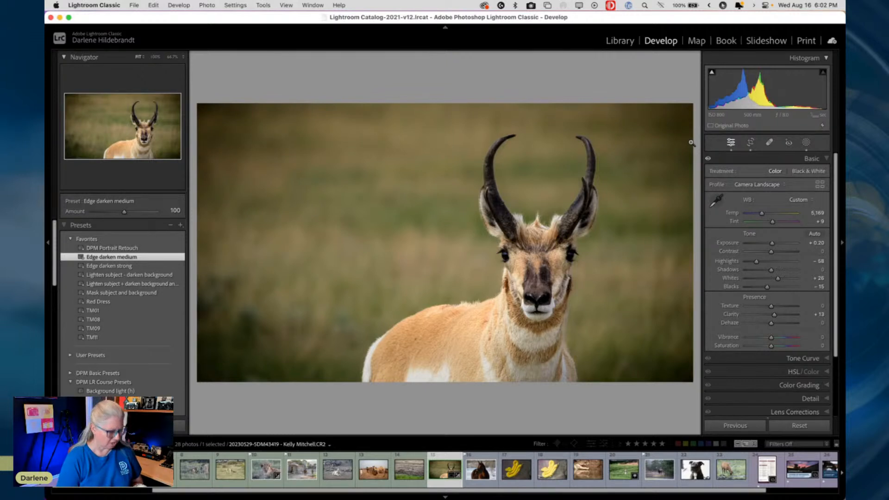
pyautogui.press('\\')
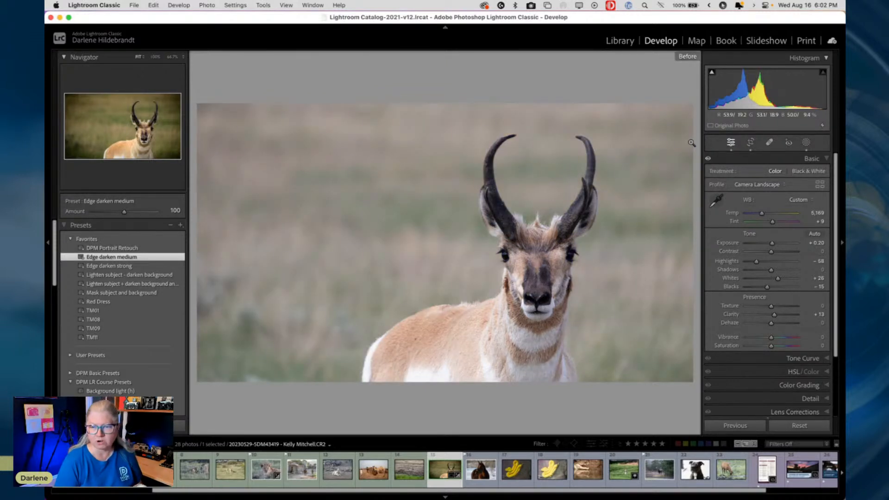
pyautogui.press('\\')
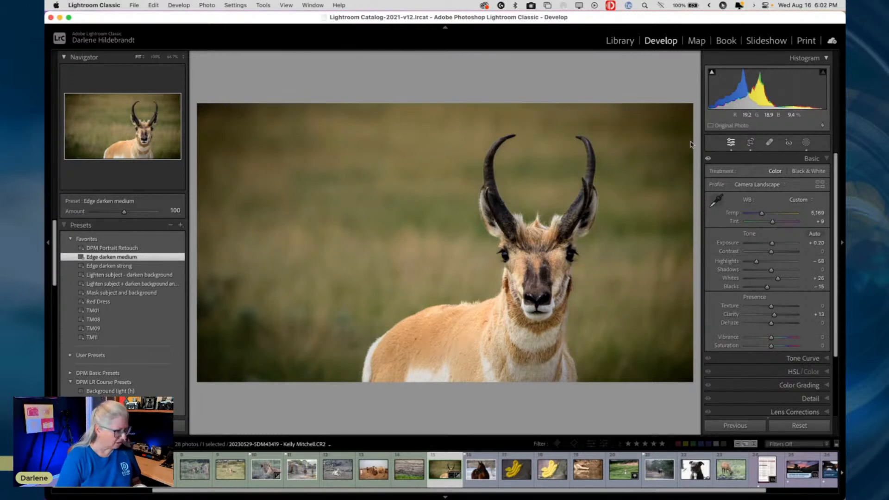
# Reset the photo's 16 x 9 crop and straightening to the full original frame and apply it.
pyautogui.press('r')
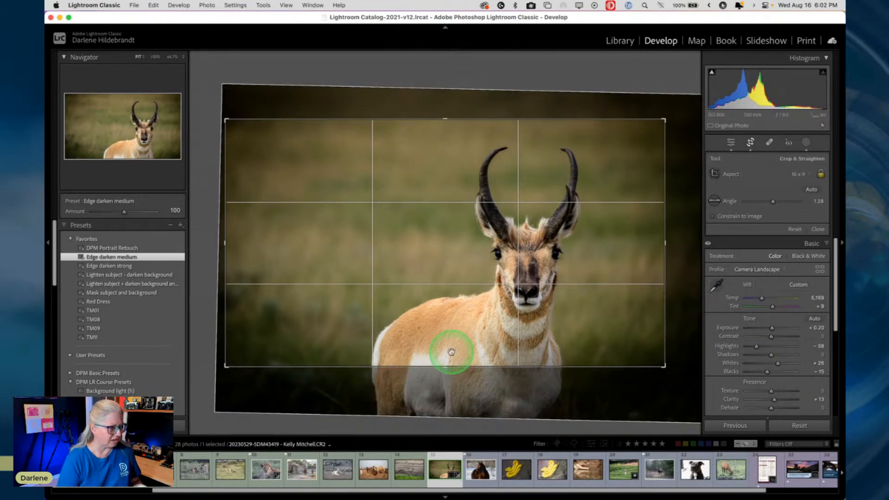
pyautogui.click(794, 229)
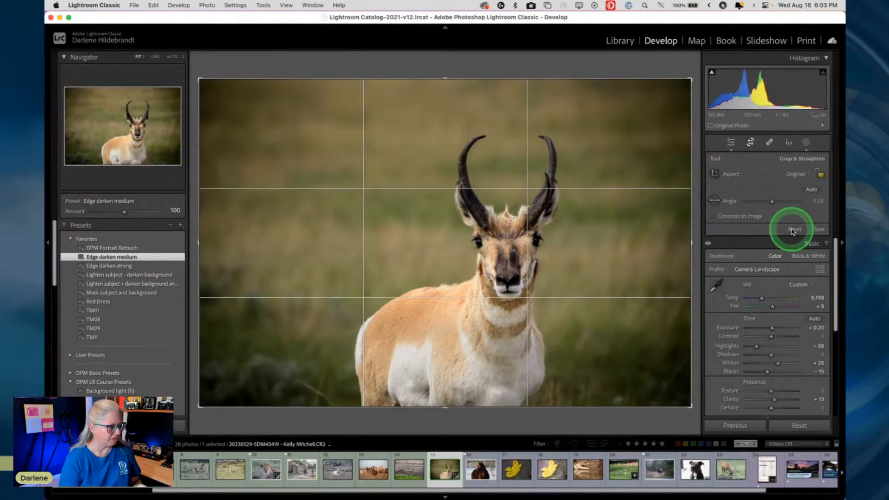
pyautogui.press('Return')
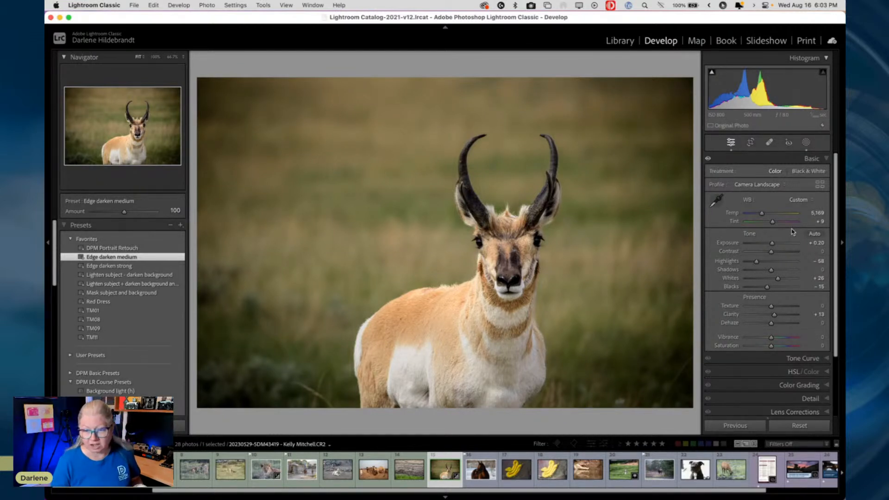
pyautogui.press('t')
pyautogui.click(697, 192)
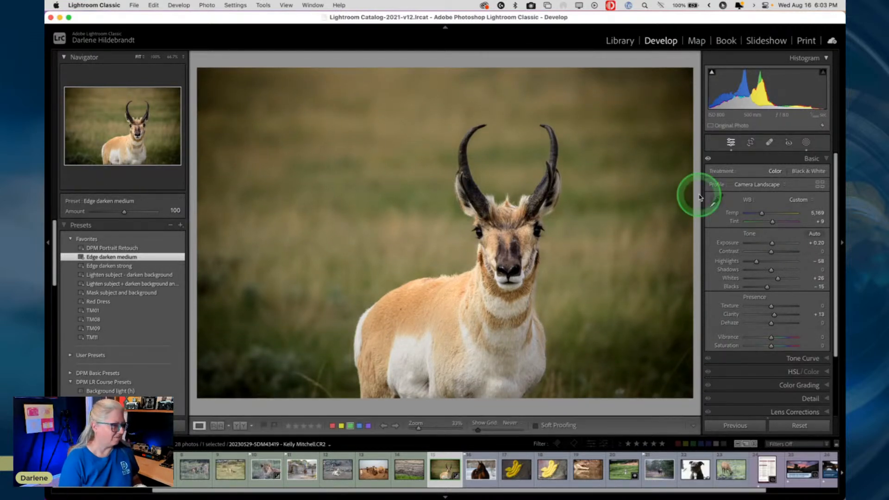
pyautogui.press('t')
# Crop the photo slightly tighter at the original aspect ratio, straighten it by 2.19 degrees, and reposition the animal within the frame.
pyautogui.press('r')
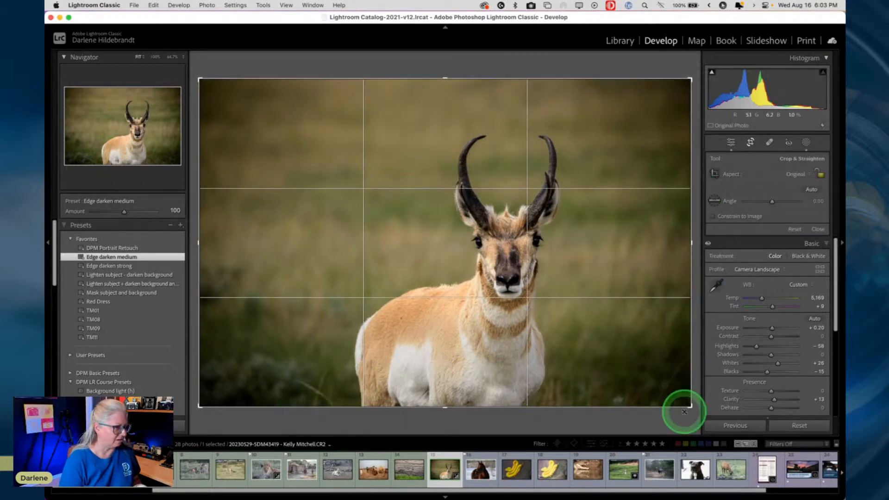
pyautogui.moveTo(688, 405); pyautogui.dragTo(671, 390)
pyautogui.click(703, 211)
pyautogui.moveTo(703, 212); pyautogui.dragTo(684, 194)
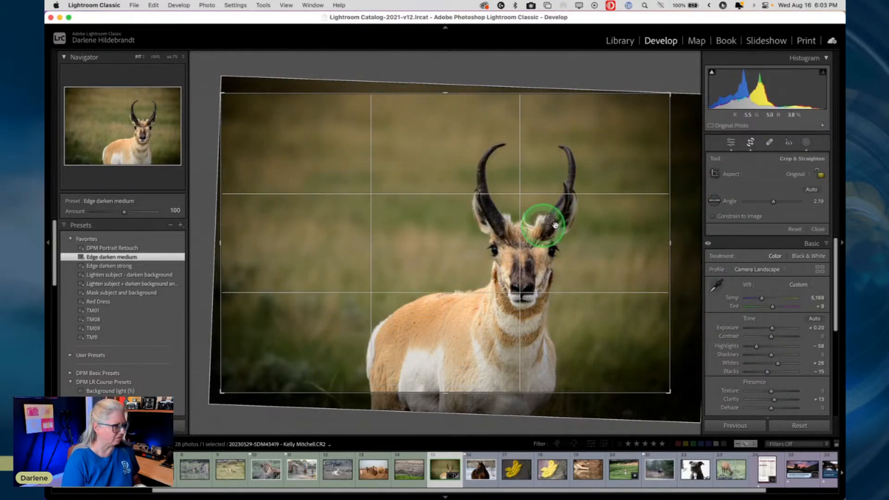
pyautogui.moveTo(571, 238); pyautogui.dragTo(551, 240)
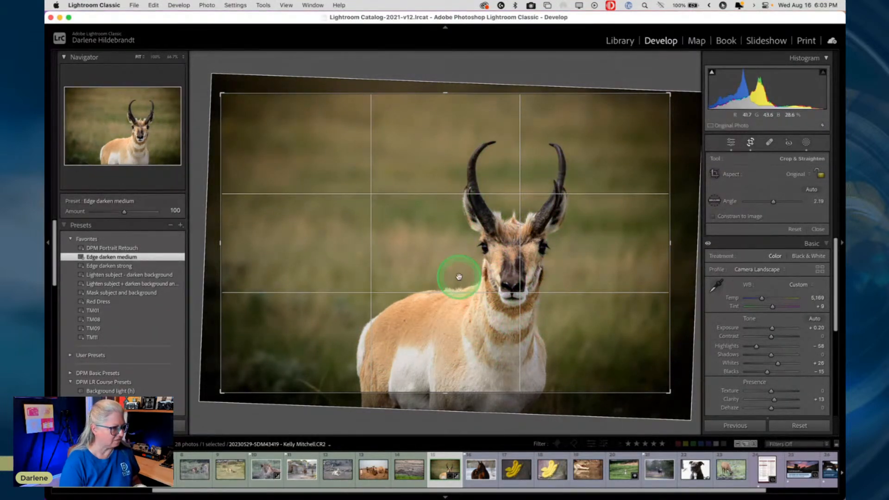
pyautogui.moveTo(492, 254); pyautogui.dragTo(495, 254)
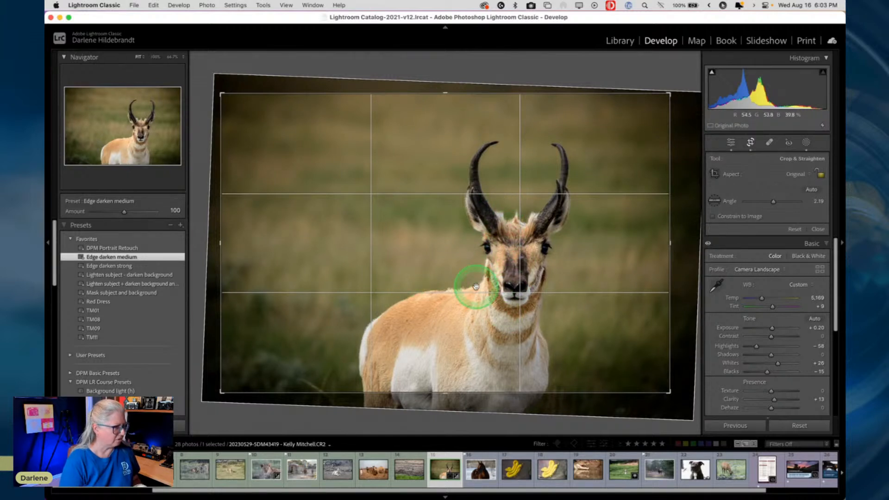
pyautogui.press('Return')
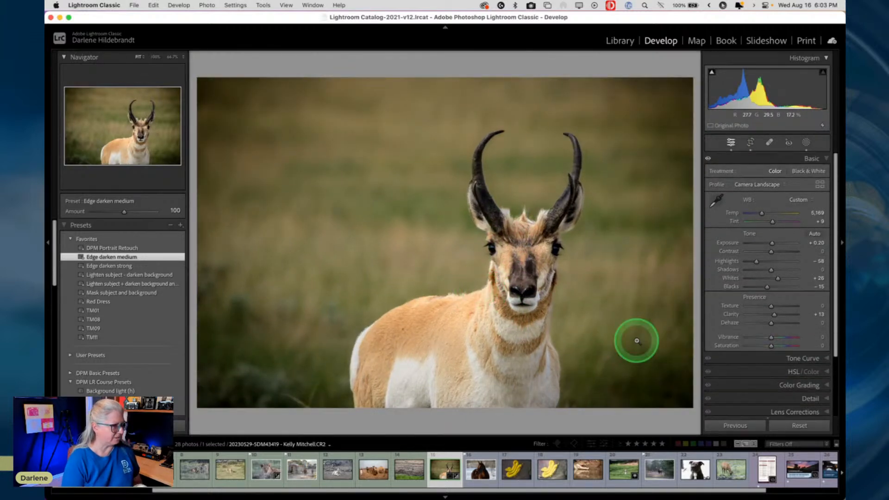
# Tighten the crop slightly further around the pronghorn, keeping the original aspect ratio, and apply it.
pyautogui.press('r')
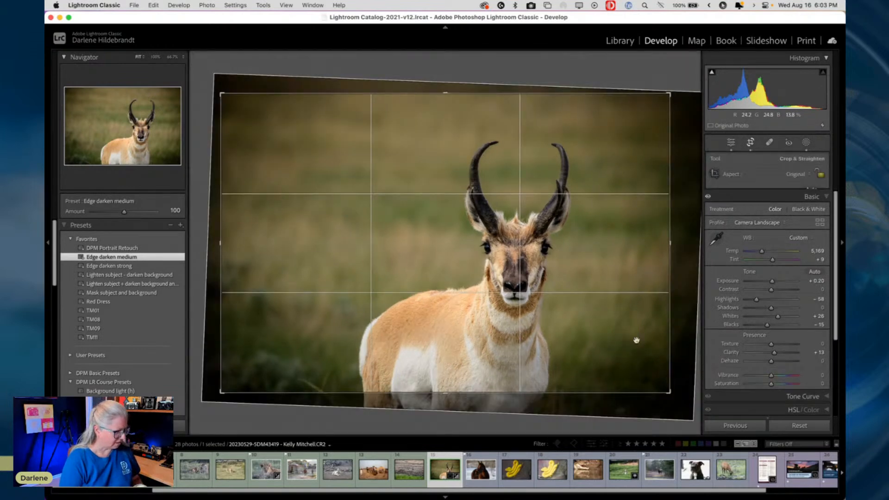
pyautogui.moveTo(667, 390); pyautogui.dragTo(663, 388)
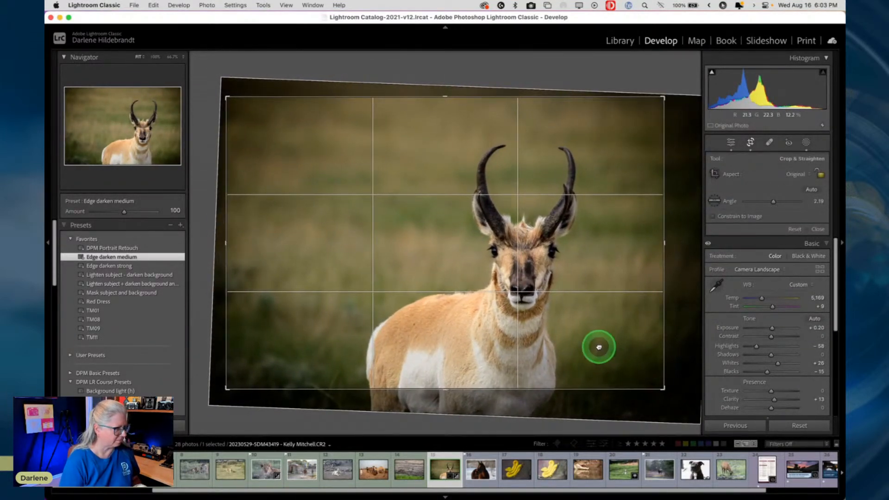
pyautogui.press('Return')
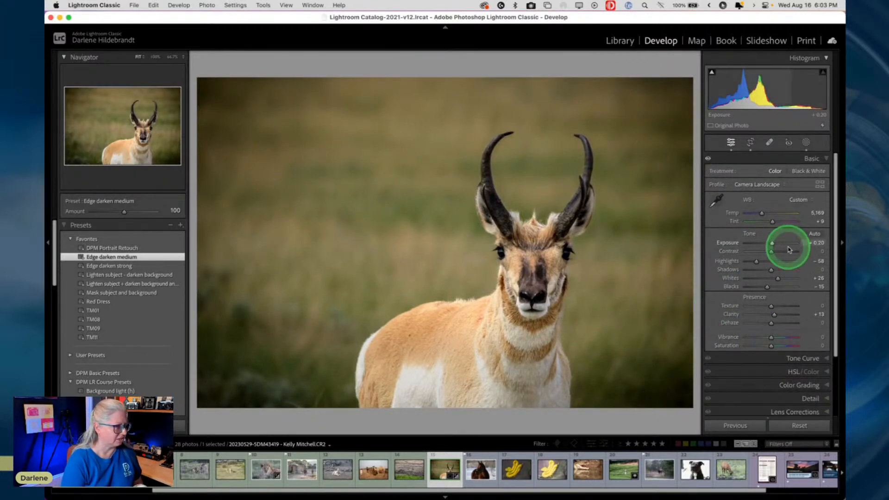
# Select the existing Subject mask and show its overlay to check which area it covers, then hide the overlay.
pyautogui.click(806, 144)
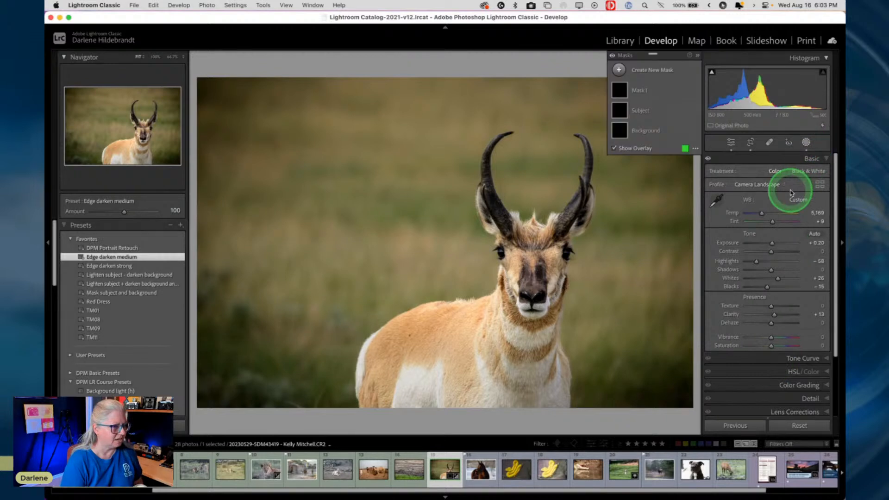
pyautogui.click(664, 110)
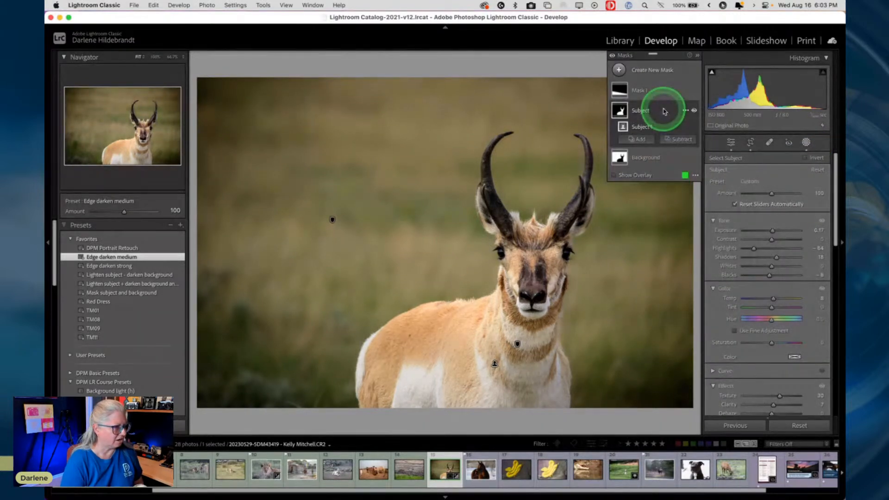
pyautogui.click(661, 113)
pyautogui.press('o')
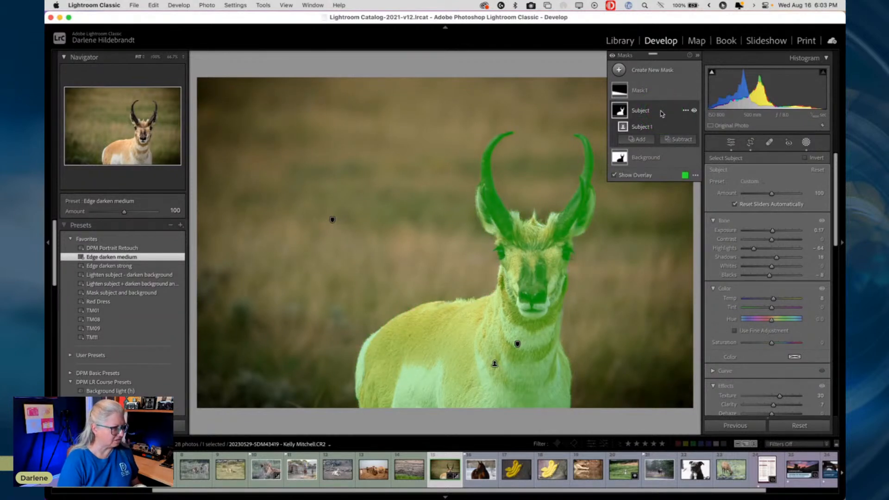
pyautogui.click(655, 114)
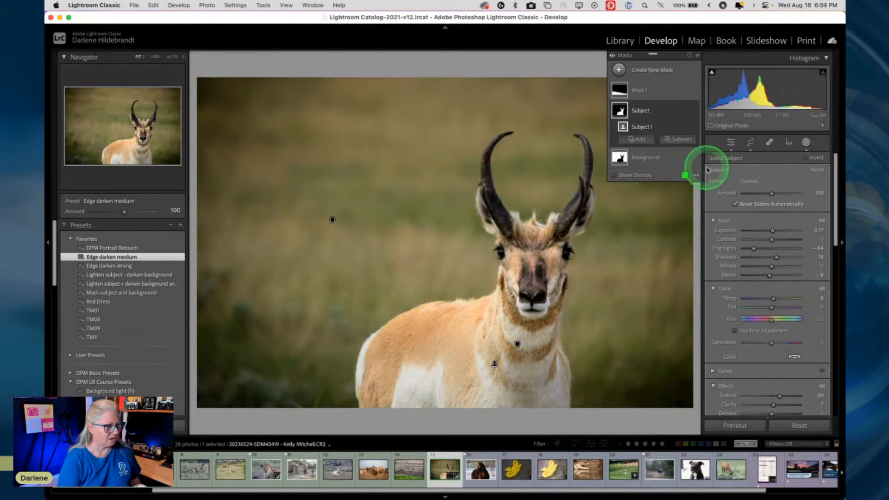
# Compare the pronghorn with the Subject mask's effect off and on, including a close-up of its head and body.
pyautogui.click(693, 111)
pyautogui.click(693, 112)
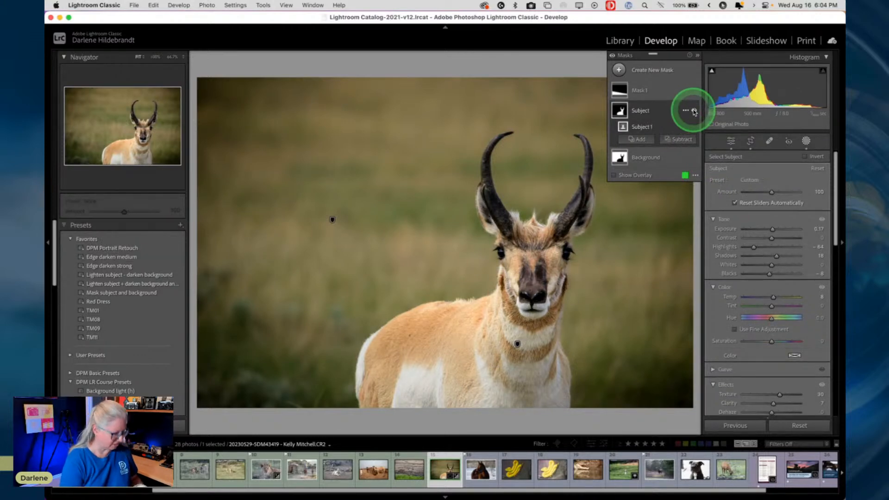
pyautogui.press('z')
pyautogui.scroll(-2, 420, 219)
pyautogui.scroll(-2, 420, 218)
pyautogui.scroll(-2, 783, 370)
pyautogui.scroll(-1, 781, 374)
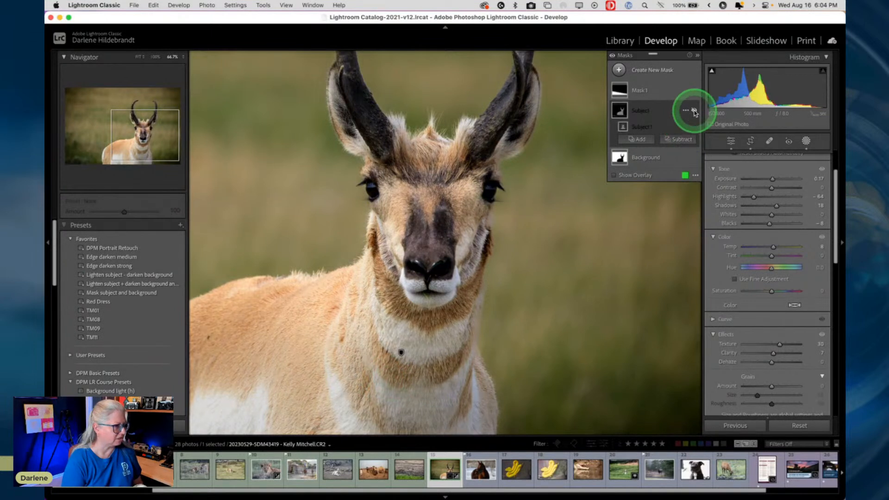
pyautogui.click(694, 112)
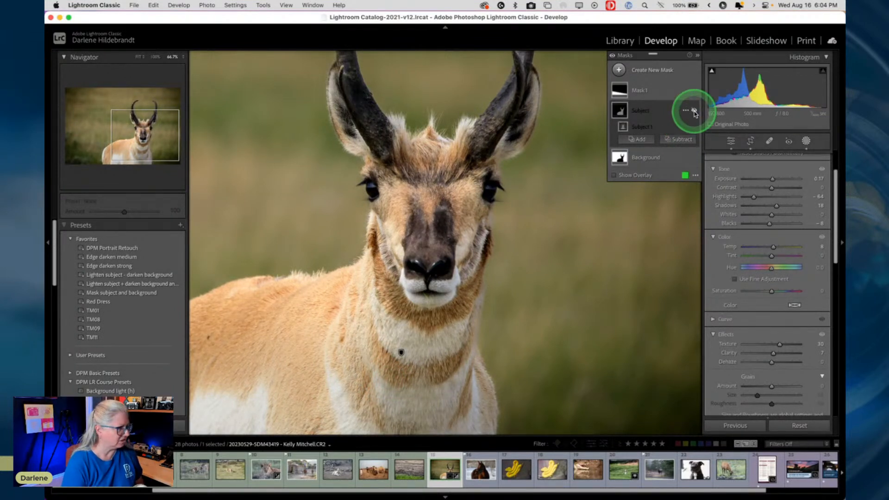
pyautogui.click(694, 112)
pyautogui.click(694, 111)
pyautogui.click(693, 111)
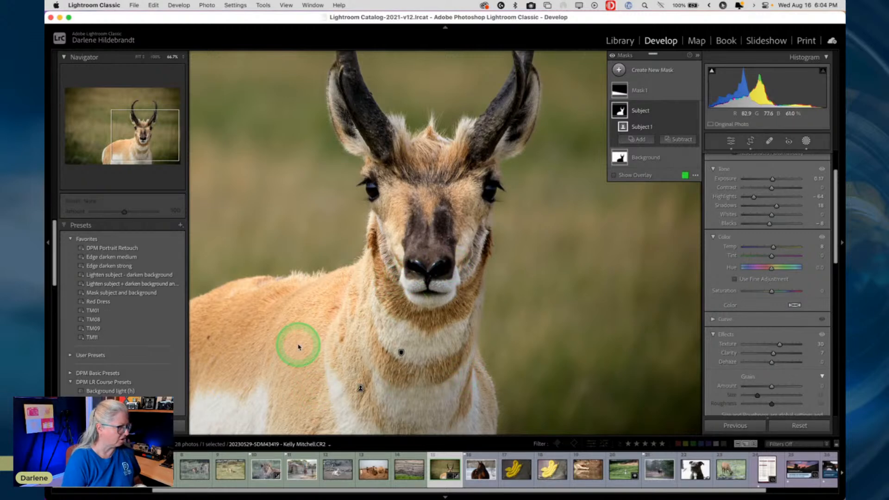
# Reset the Subject mask's Highlights, lower them to -58 while checking the white fur, and return to the full photo view.
pyautogui.moveTo(292, 343); pyautogui.dragTo(421, 276)
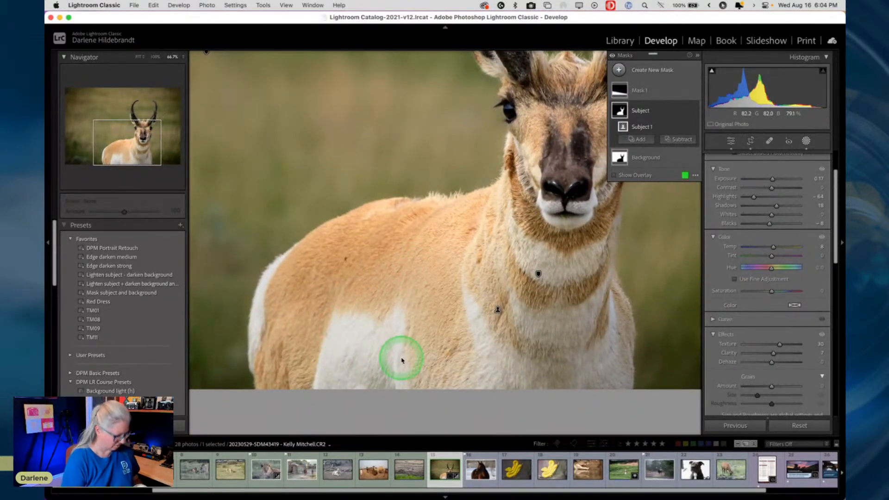
pyautogui.doubleClick(753, 196)
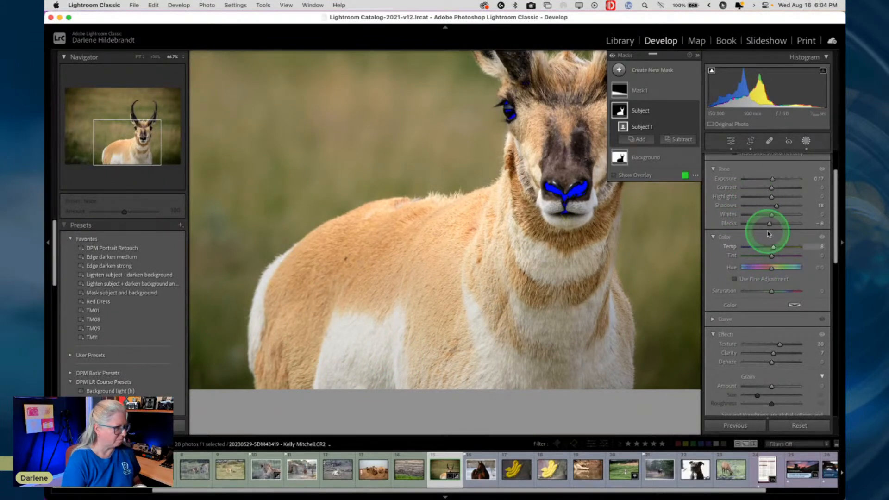
pyautogui.moveTo(770, 196)
pyautogui.mouseDown()
pyautogui.moveTo(738, 194)
pyautogui.moveTo(811, 196)
pyautogui.moveTo(617, 190)
pyautogui.moveTo(803, 195)
pyautogui.moveTo(730, 191)
pyautogui.moveTo(755, 196)
pyautogui.mouseUp()
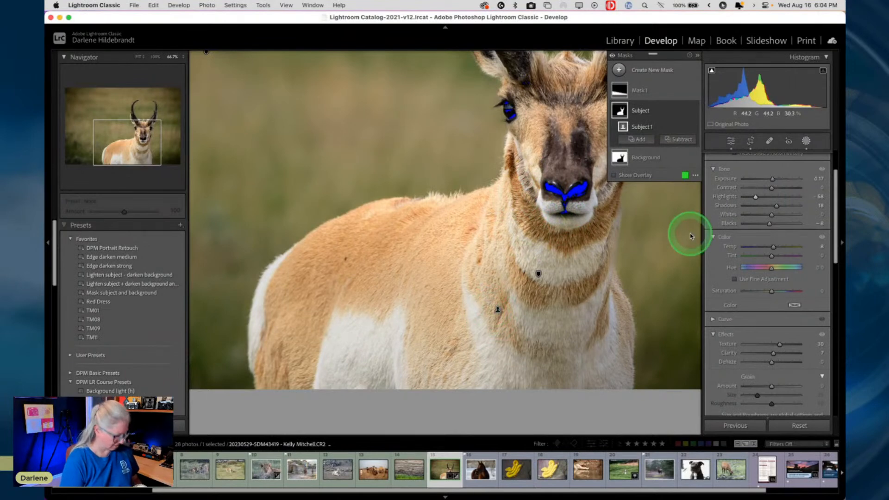
pyautogui.press('z')
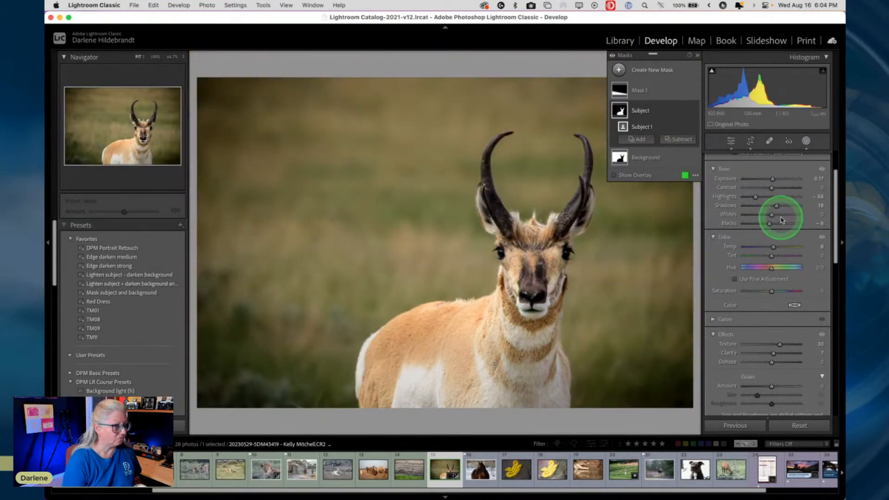
# Review the pronghorn photo's basic adjustments, and compare it with the Background mask's effect off and on.
pyautogui.click(798, 143)
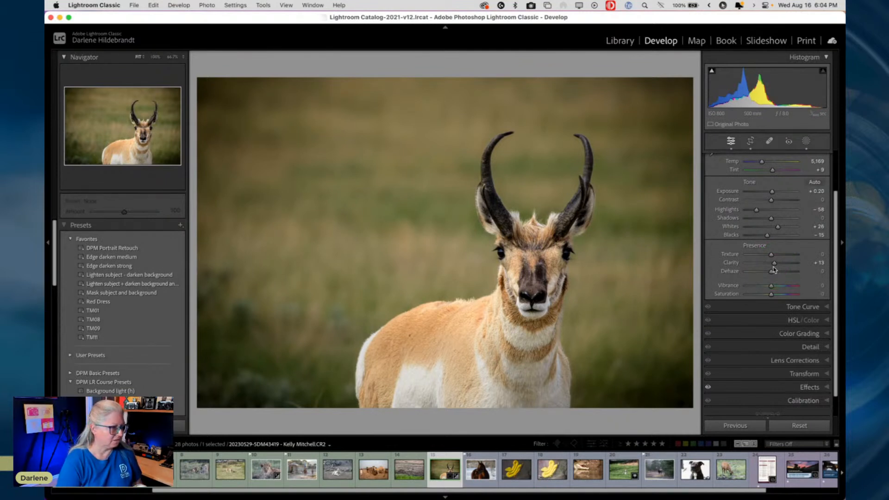
pyautogui.scroll(-1, 734, 278)
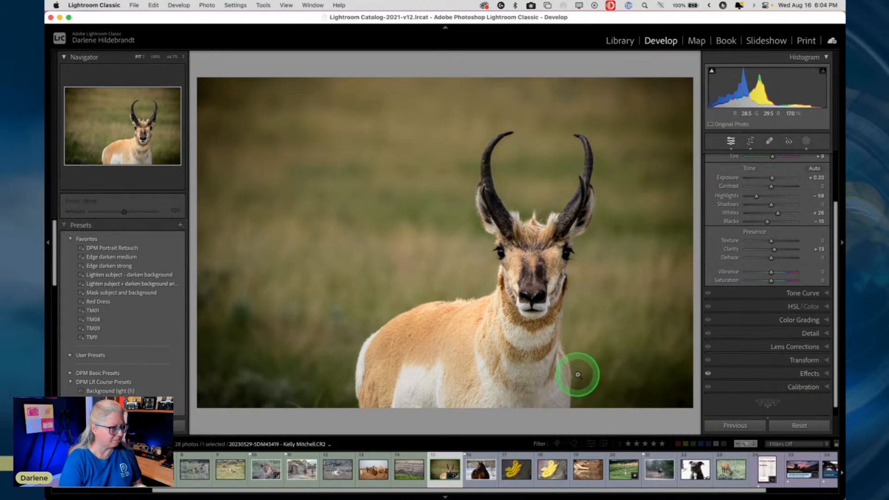
pyautogui.click(805, 140)
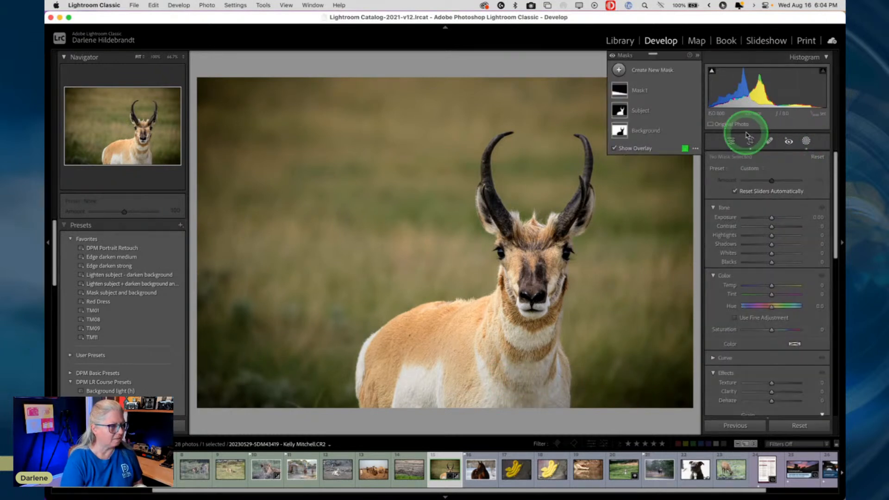
pyautogui.click(660, 132)
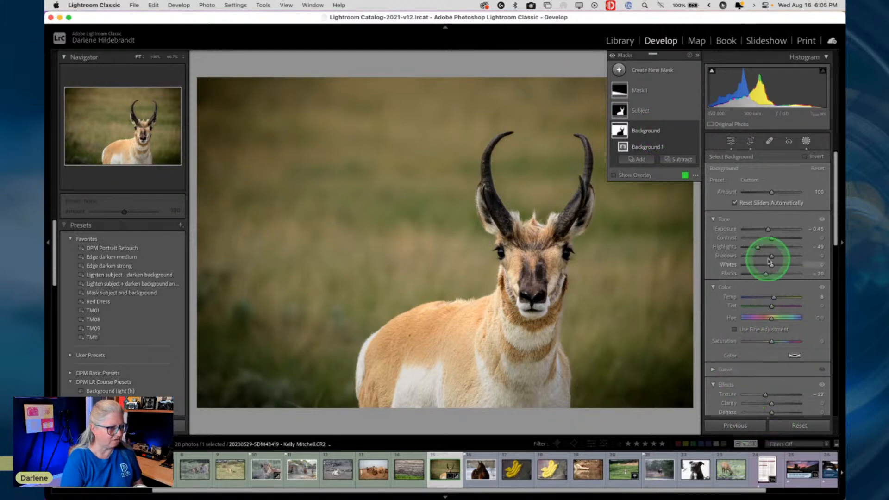
pyautogui.click(694, 131)
pyautogui.click(695, 131)
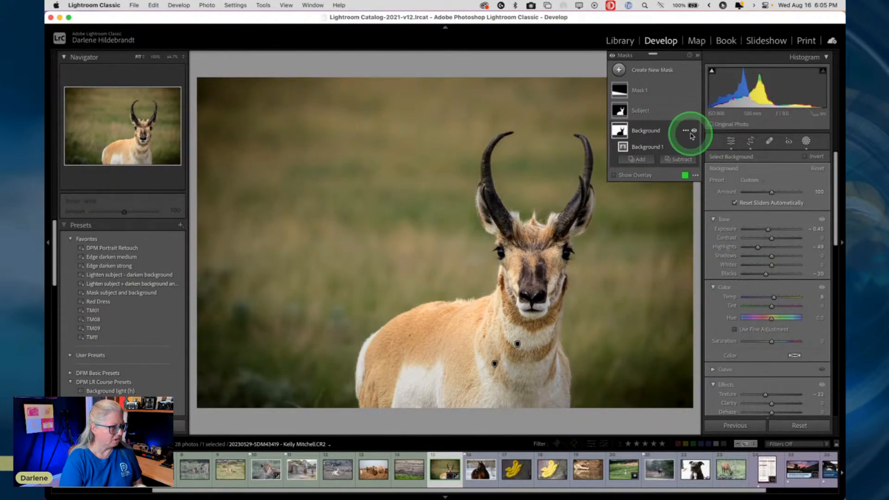
# Compare the pronghorn photo repeatedly with the Linear Gradient mask, Mask 1, off and on.
pyautogui.click(679, 91)
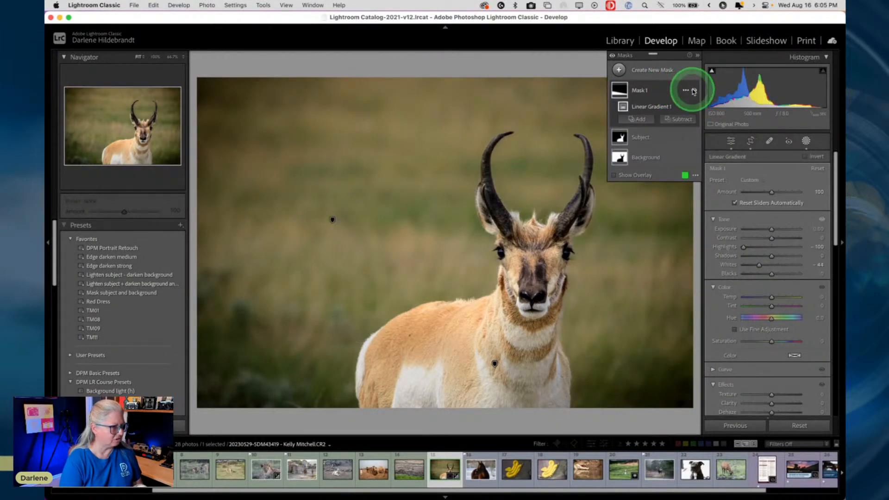
pyautogui.click(693, 91)
pyautogui.click(693, 91)
pyautogui.click(694, 90)
pyautogui.click(693, 91)
pyautogui.click(693, 91)
pyautogui.click(693, 90)
pyautogui.click(693, 91)
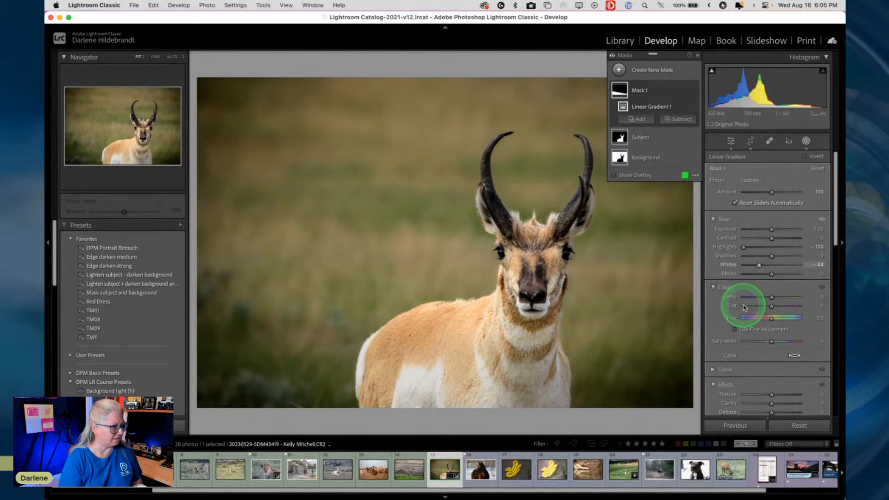
# Leave masking and compare the pronghorn photo with the post-crop vignette off and on.
pyautogui.click(805, 142)
pyautogui.scroll(-2, 789, 301)
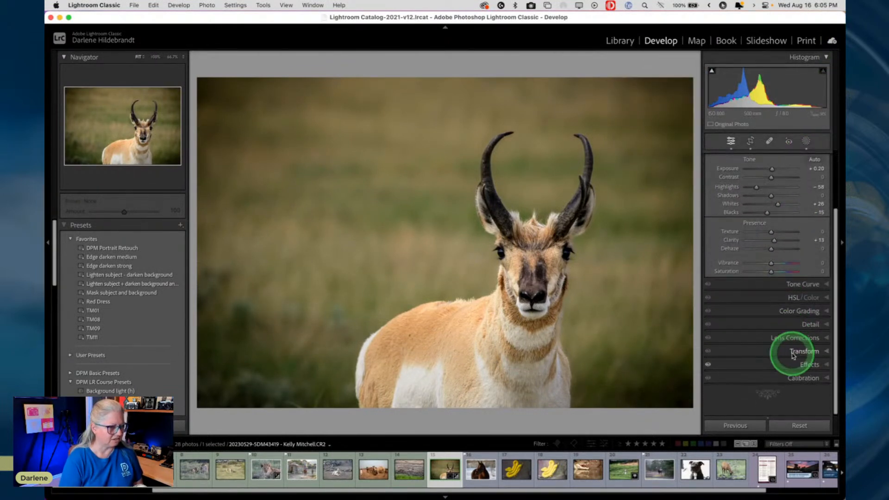
pyautogui.click(803, 364)
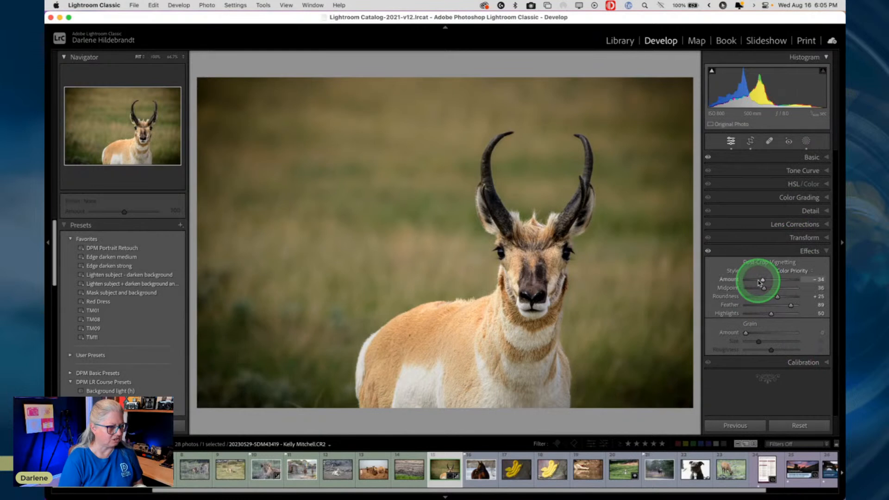
pyautogui.click(708, 252)
pyautogui.click(708, 253)
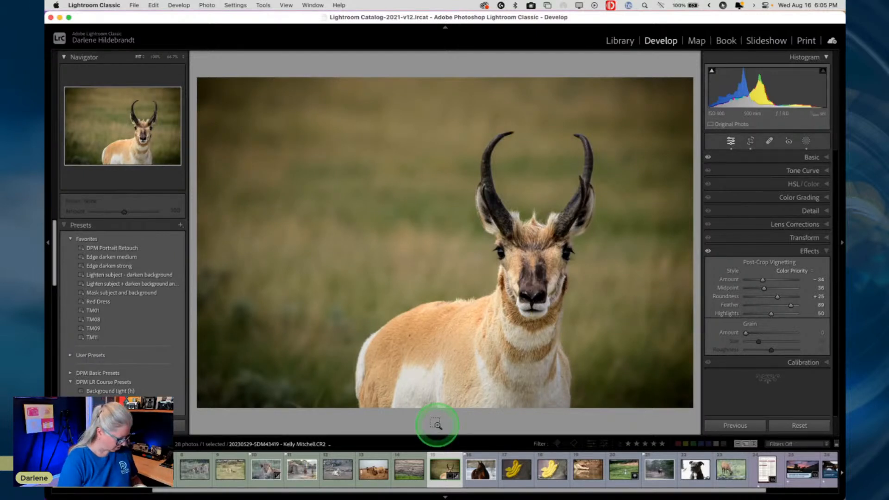
# Copy the pronghorn photo's develop settings, including the Subject and Background masks but excluding Mask 1.
pyautogui.press('super+shift+c')
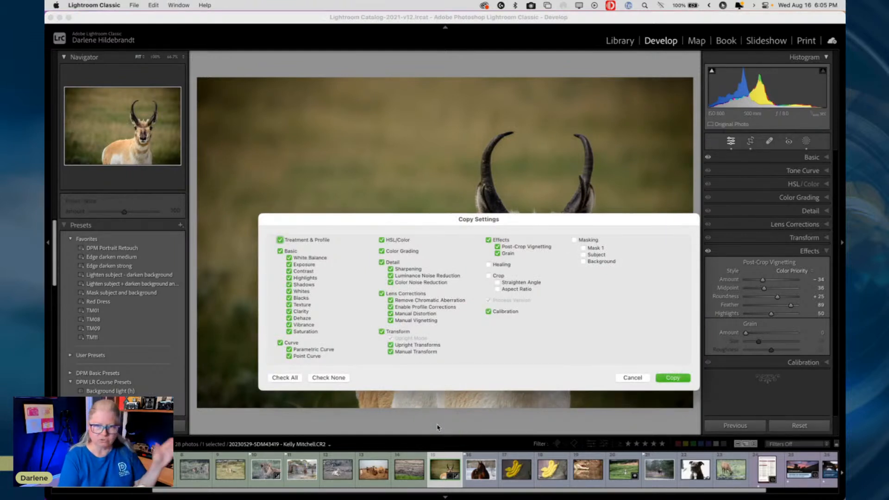
pyautogui.click(574, 240)
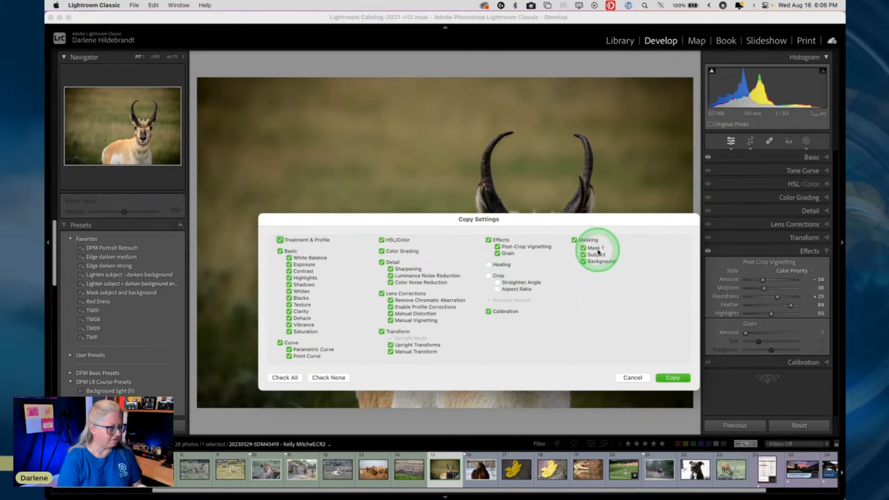
pyautogui.click(583, 248)
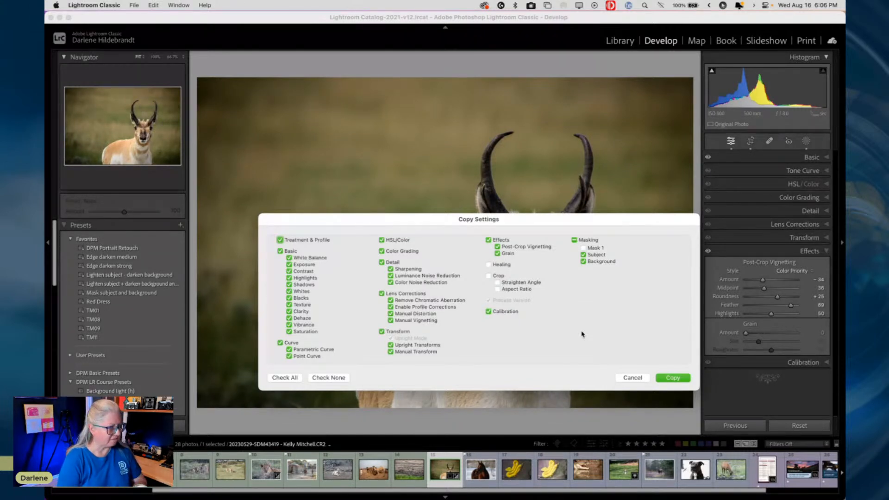
pyautogui.click(669, 378)
# Open the photo of the black dog lying on grass for developing and paste the copied settings onto it.
pyautogui.press('g')
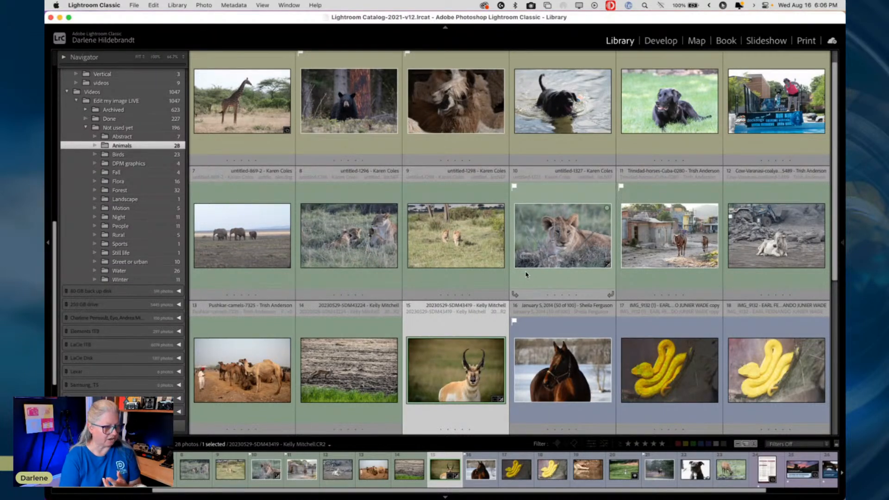
pyautogui.scroll(1, 523, 273)
pyautogui.click(627, 140)
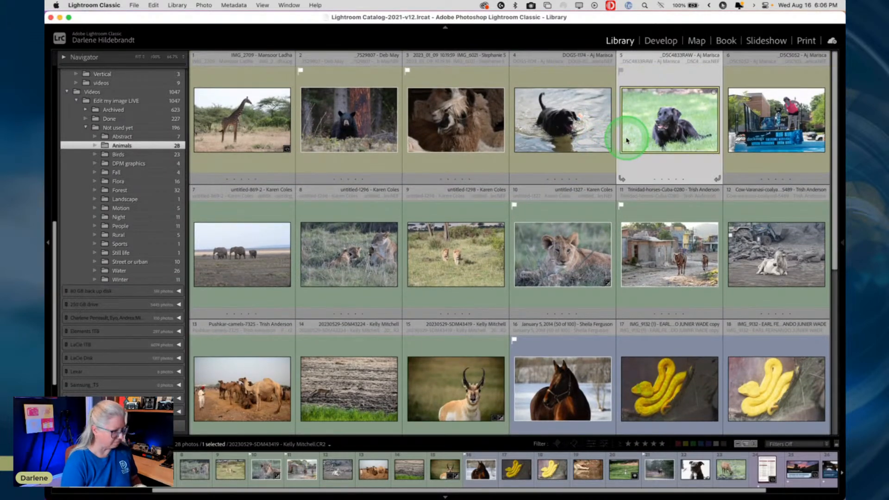
pyautogui.press('d')
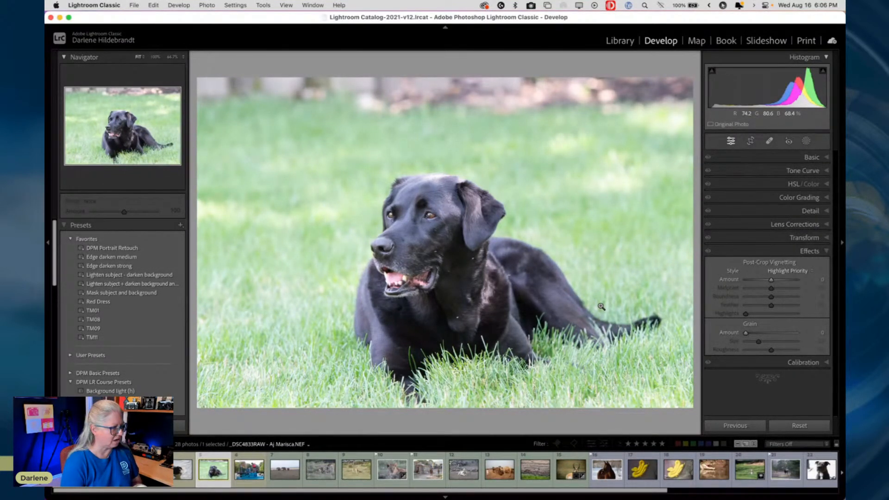
pyautogui.click(599, 305)
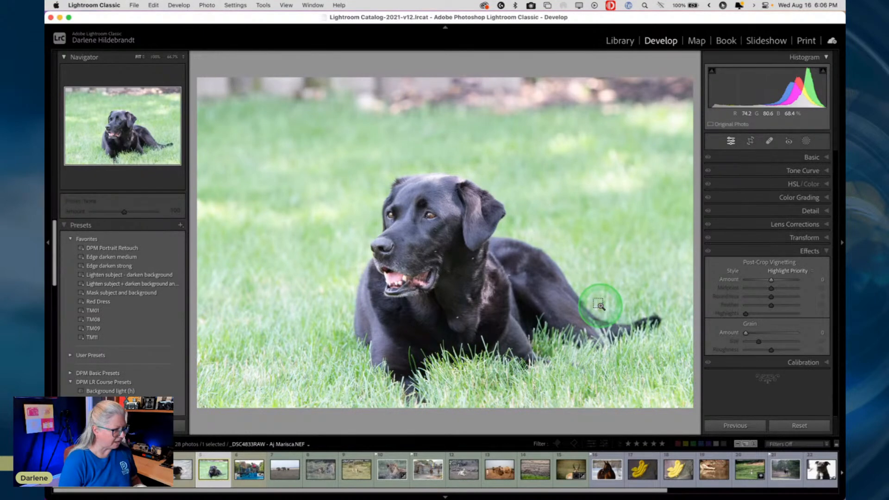
pyautogui.press('super+shift+v')
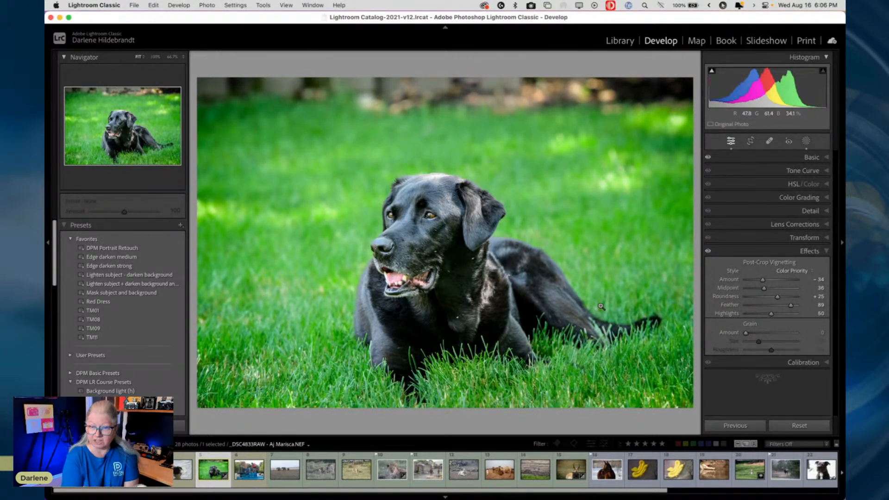
# Inspect the dog close up, compare the before and after versions, and return to the full photo view.
pyautogui.click(601, 306)
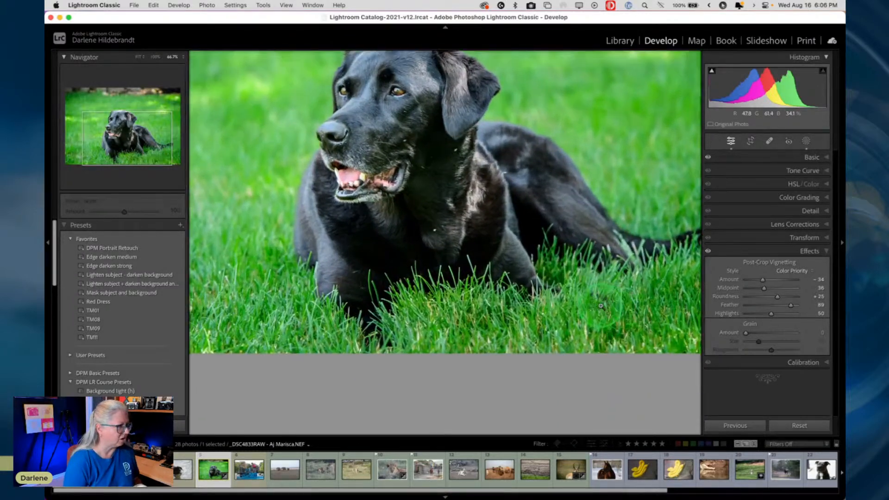
pyautogui.click(549, 250)
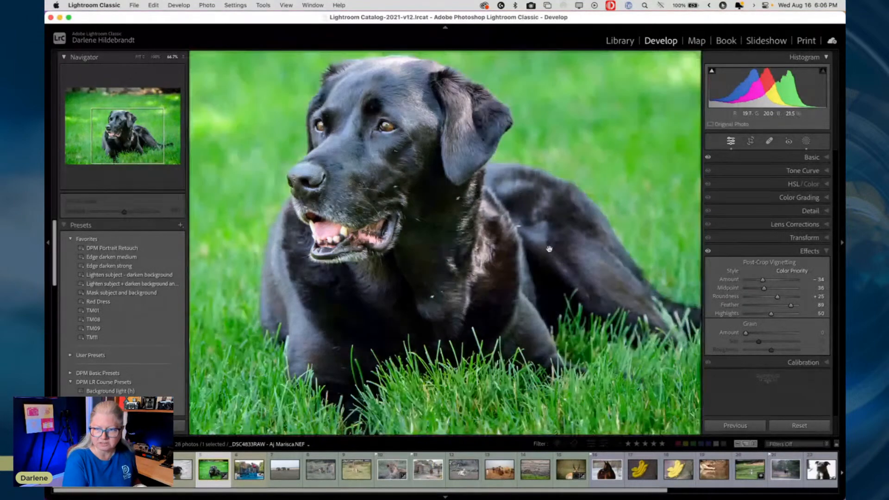
pyautogui.press('\\')
pyautogui.press('\\')
pyautogui.click(548, 249)
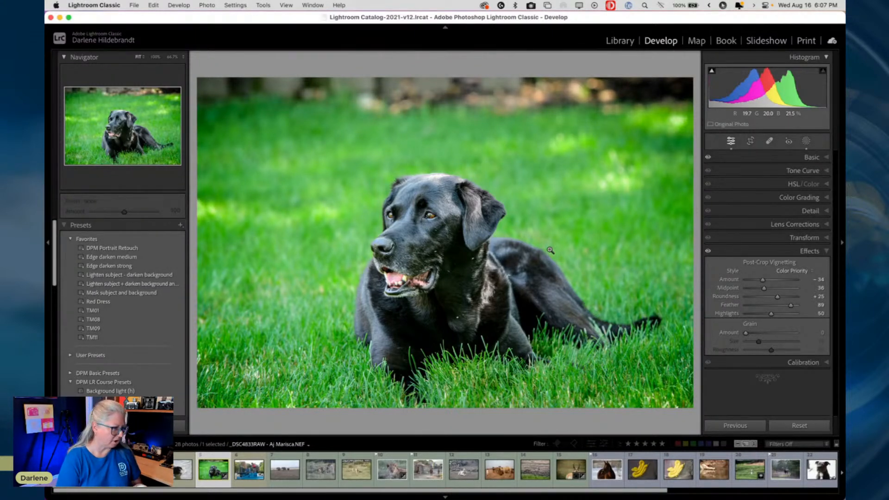
# Compare the Camera Matching profiles on the dog photo and apply Camera Standard.
pyautogui.click(810, 157)
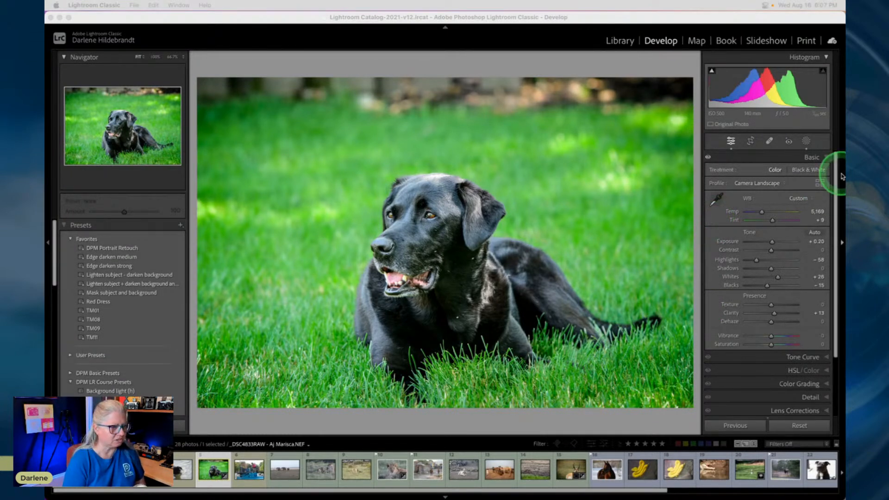
pyautogui.click(819, 183)
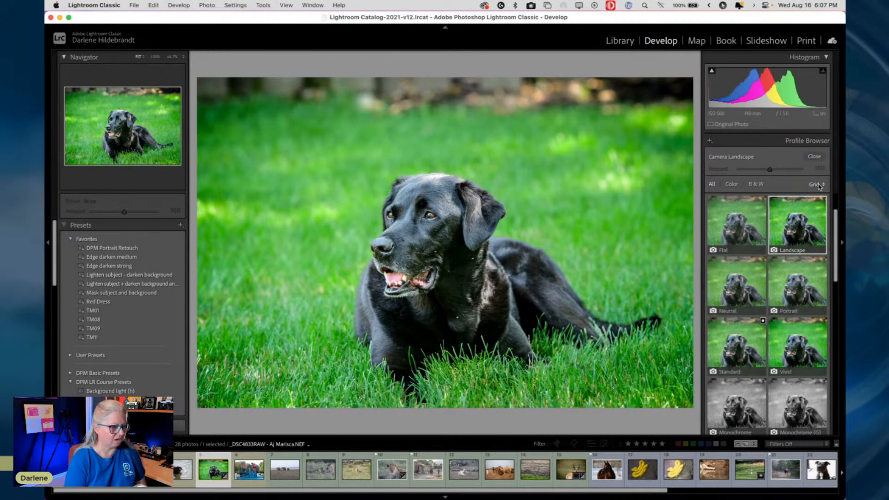
pyautogui.click(801, 270)
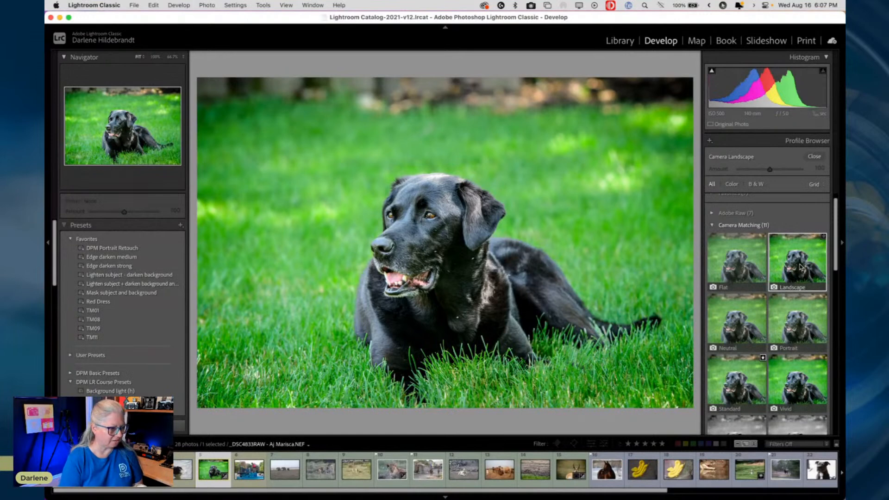
pyautogui.click(733, 271)
pyautogui.click(720, 318)
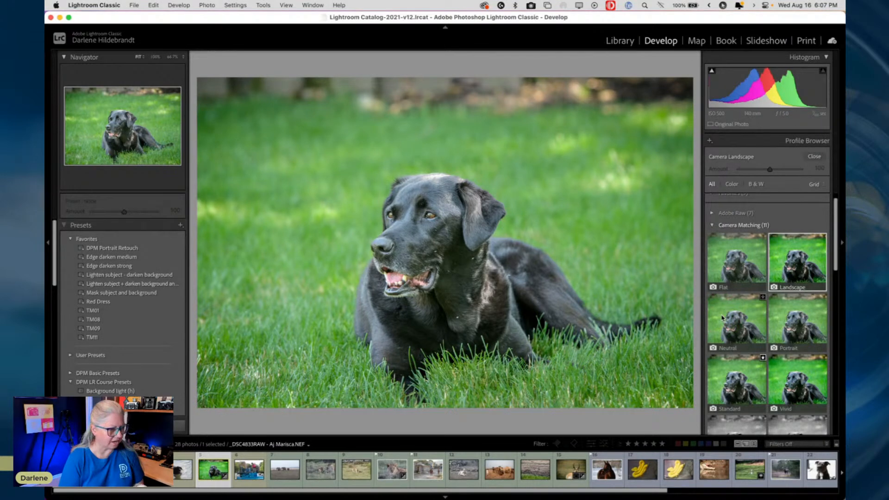
pyautogui.click(777, 320)
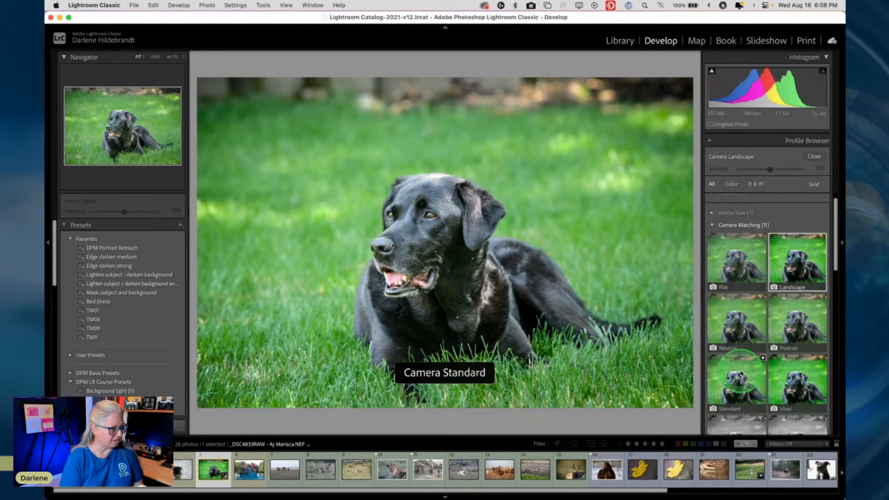
pyautogui.click(725, 374)
pyautogui.click(738, 374)
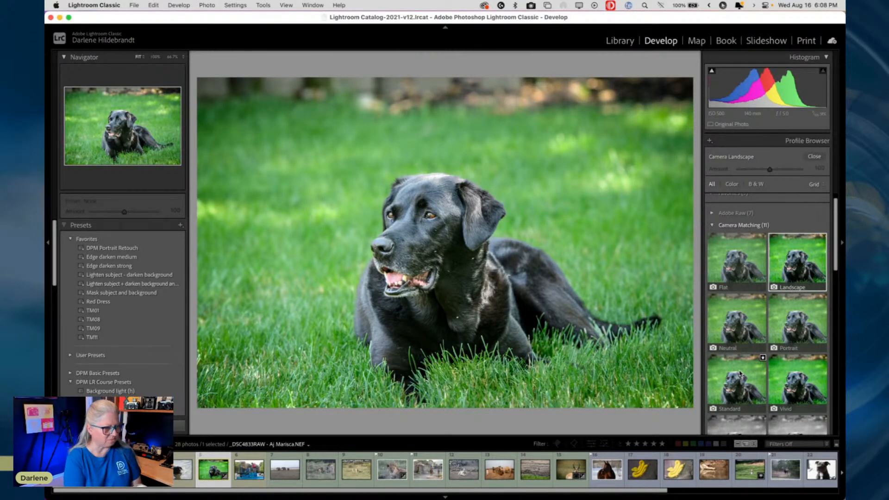
pyautogui.click(739, 324)
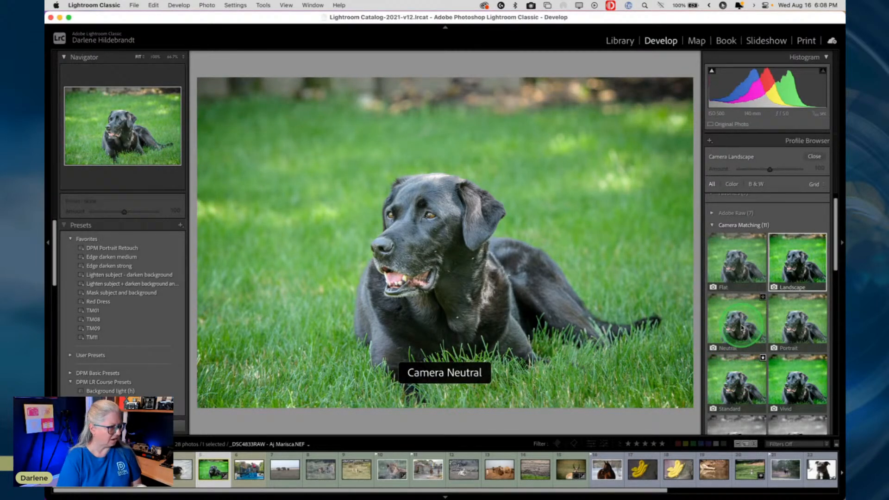
pyautogui.click(740, 390)
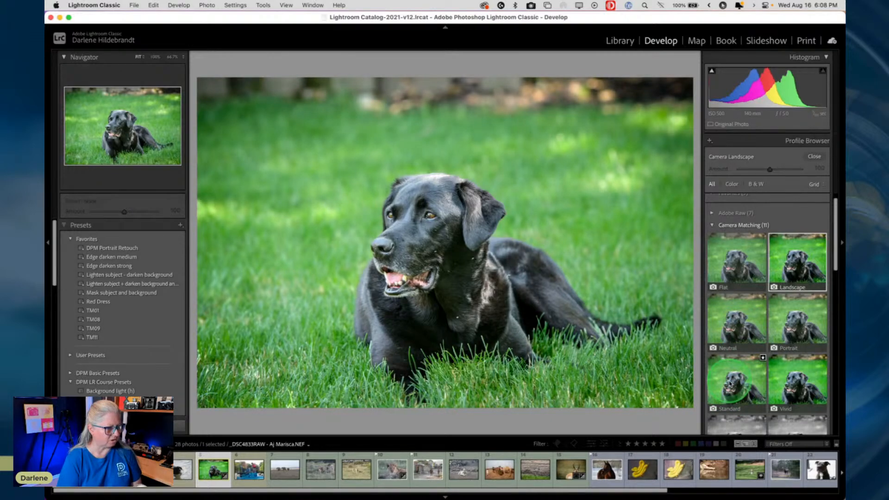
pyautogui.click(762, 143)
pyautogui.click(814, 156)
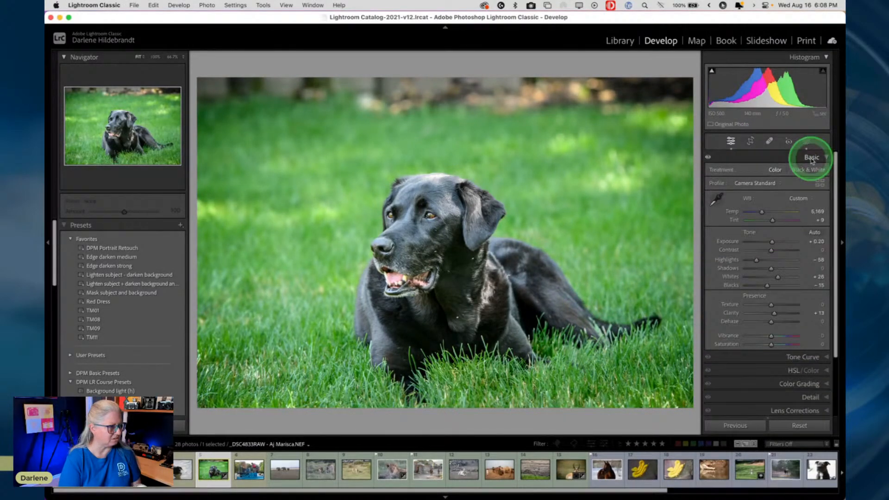
# Set the white balance by sampling the dog's dark neck fur, and resample it from the side of the face.
pyautogui.click(719, 200)
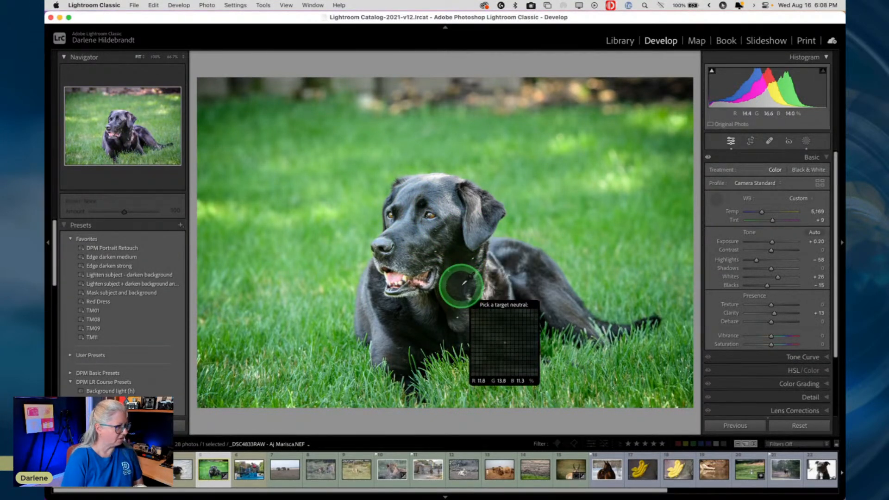
pyautogui.click(458, 259)
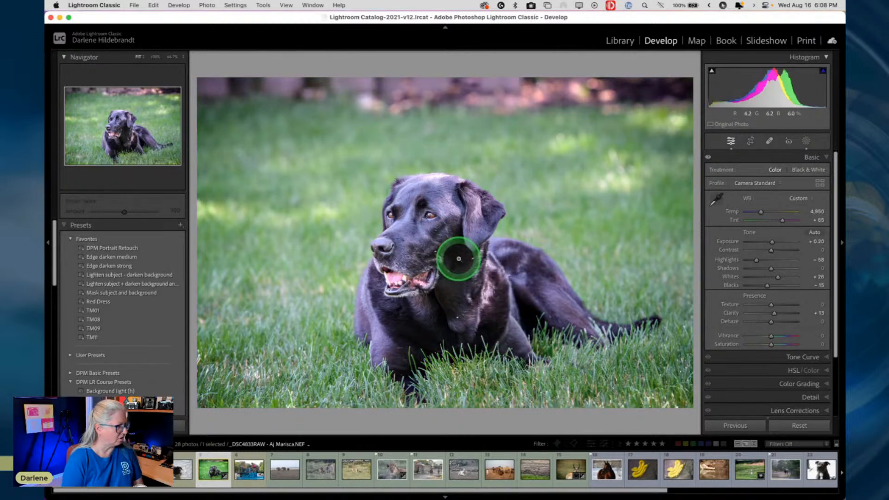
pyautogui.click(716, 199)
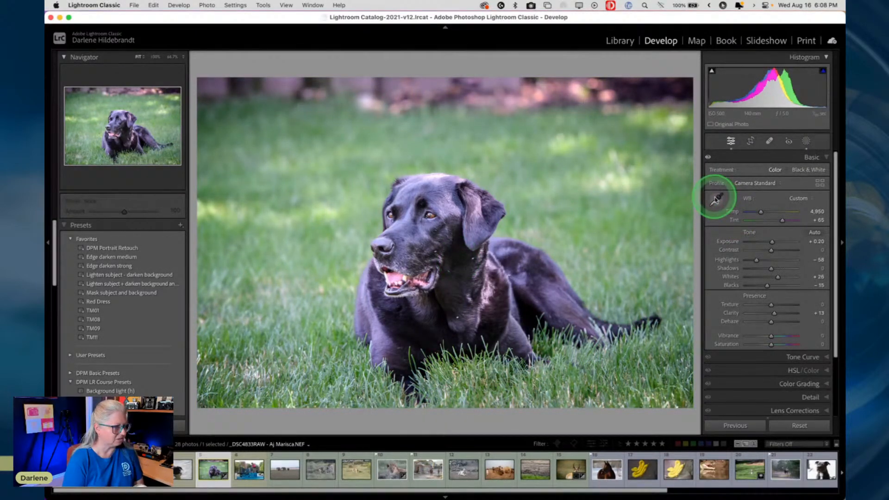
pyautogui.click(430, 233)
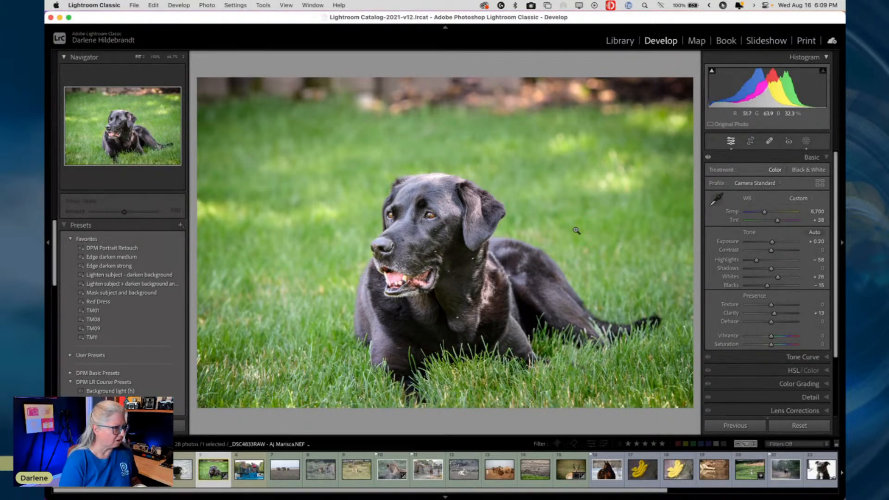
# Set the dog photo's Highlights to -64, Whites to +17 and Blacks to -35 using the clipping preview, and reset Exposure to 0.
pyautogui.keyDown('alt'); pyautogui.click(778, 278); pyautogui.keyUp('alt')
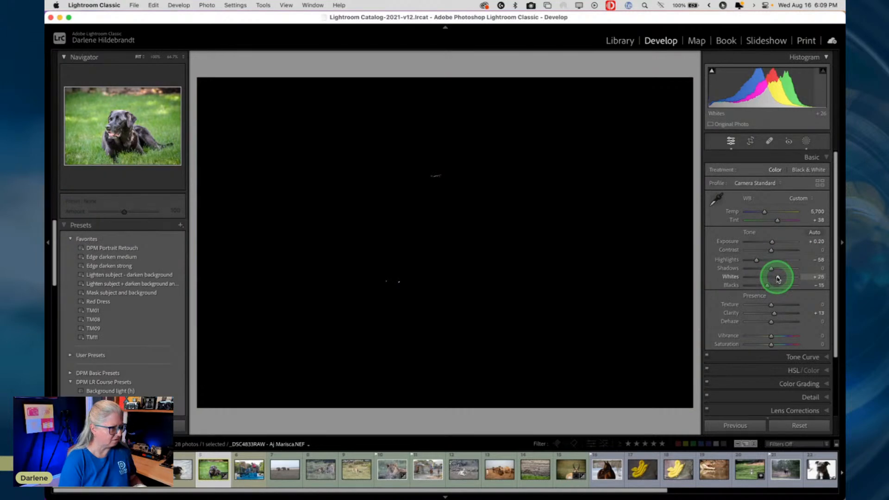
pyautogui.moveTo(778, 279)
pyautogui.mouseDown()
pyautogui.moveTo(757, 263)
pyautogui.moveTo(762, 286)
pyautogui.mouseUp()
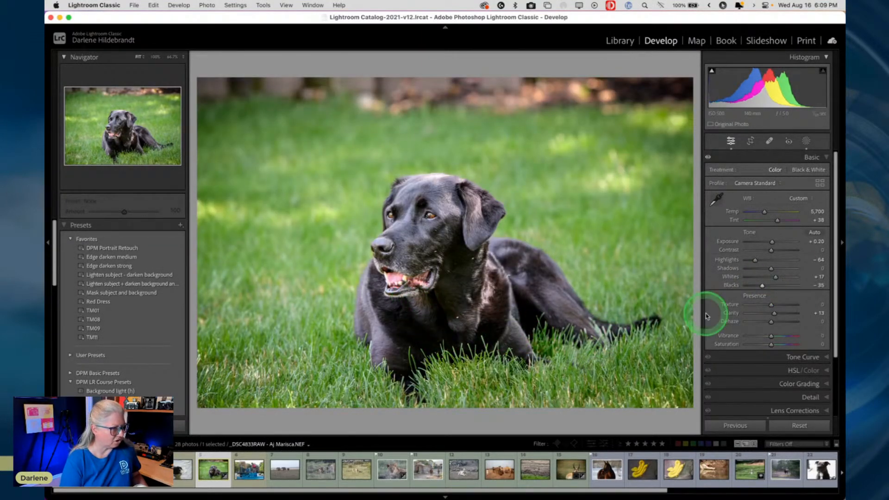
pyautogui.doubleClick(771, 244)
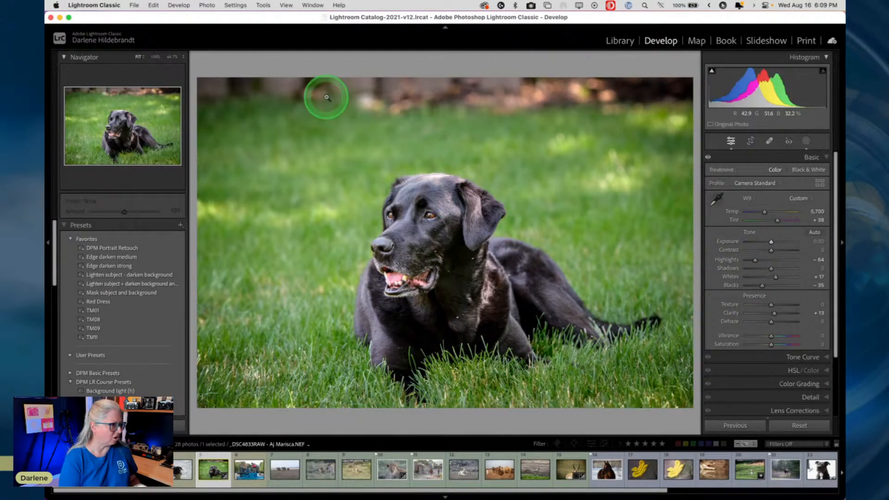
# Crop the photo tighter around the dog at the original aspect ratio, cutting off the fence along the upper edge.
pyautogui.press('r')
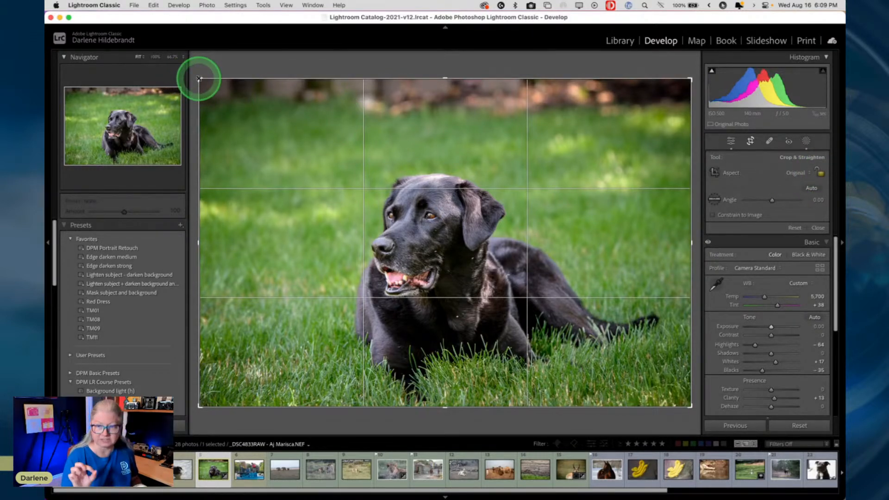
pyautogui.moveTo(199, 79); pyautogui.dragTo(221, 98)
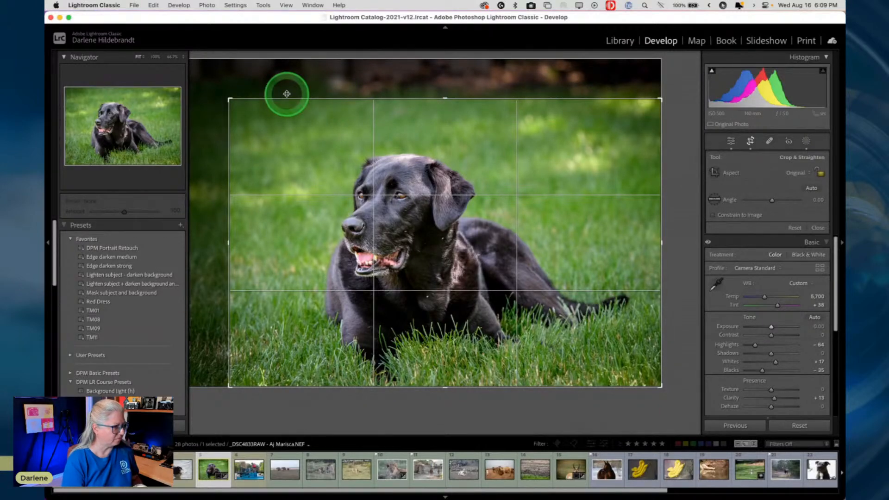
pyautogui.press('Return')
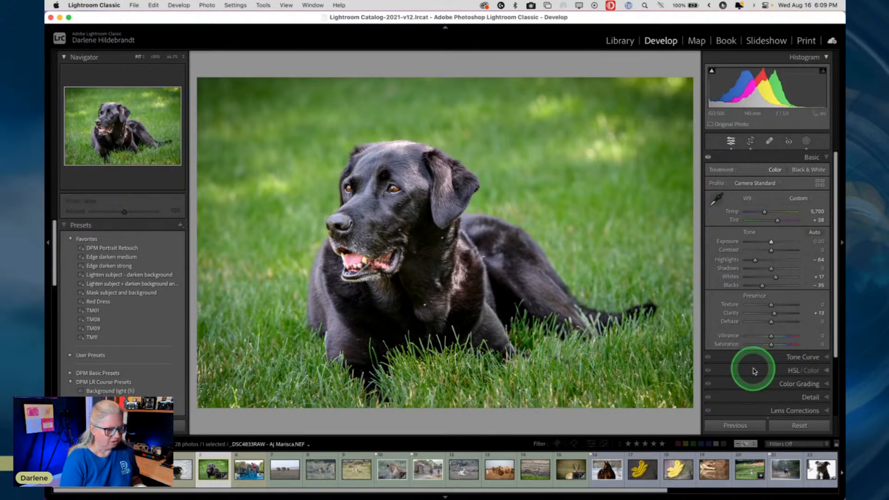
# Test the yellow and green luminance extremes, and settle on yellow +22 and green about -40 for the grass.
pyautogui.click(781, 370)
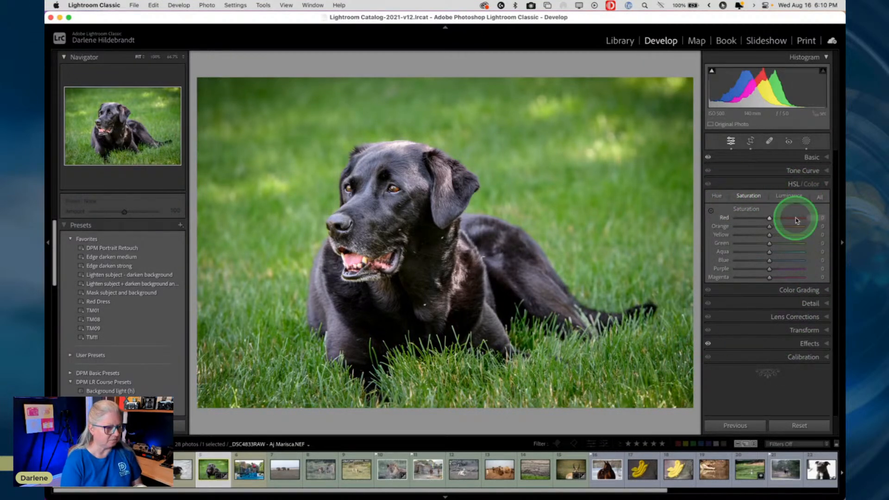
pyautogui.click(789, 195)
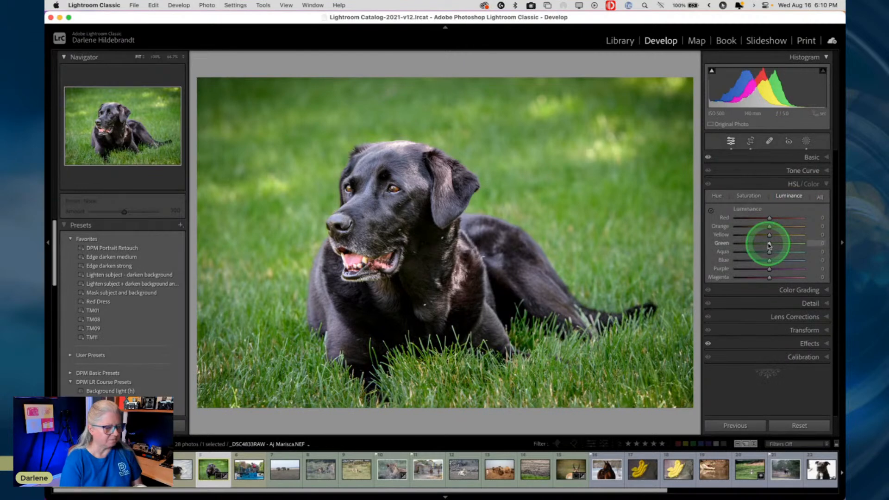
pyautogui.moveTo(767, 244); pyautogui.dragTo(644, 251)
pyautogui.doubleClick(724, 242)
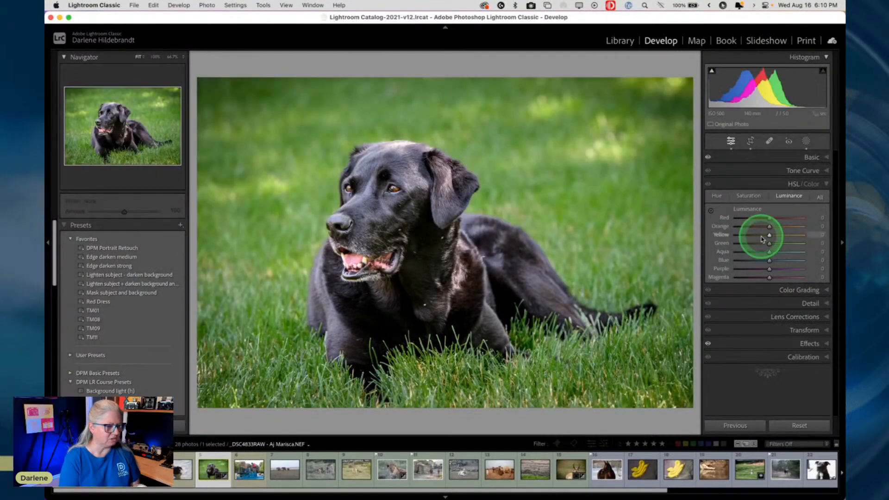
pyautogui.moveTo(770, 238)
pyautogui.mouseDown()
pyautogui.moveTo(634, 238)
pyautogui.moveTo(828, 234)
pyautogui.moveTo(609, 238)
pyautogui.moveTo(797, 235)
pyautogui.moveTo(748, 242)
pyautogui.moveTo(758, 244)
pyautogui.mouseUp()
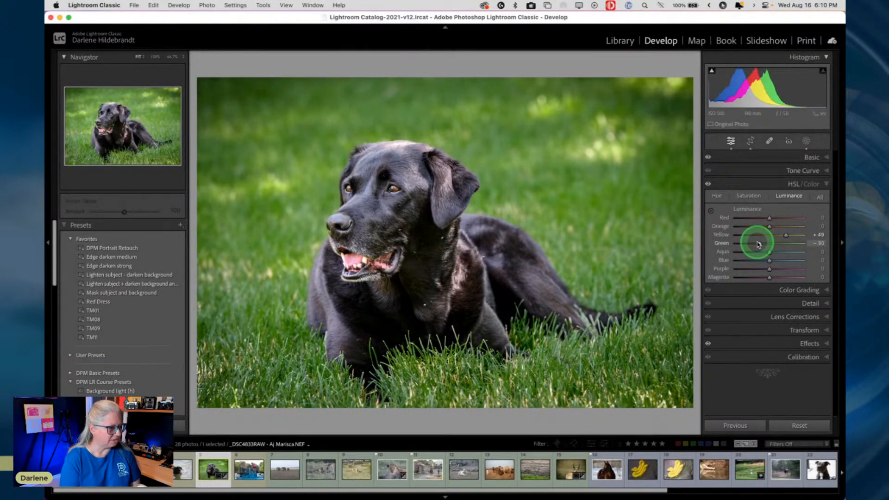
pyautogui.doubleClick(786, 235)
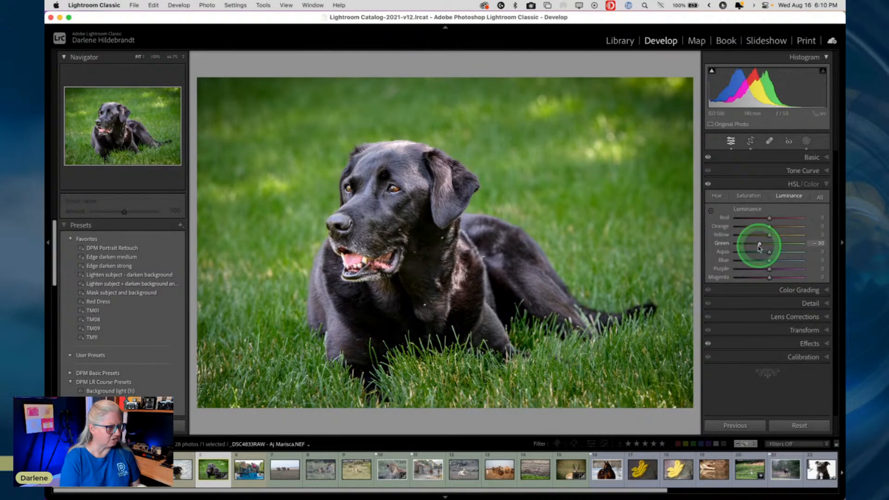
pyautogui.moveTo(753, 244); pyautogui.dragTo(704, 232)
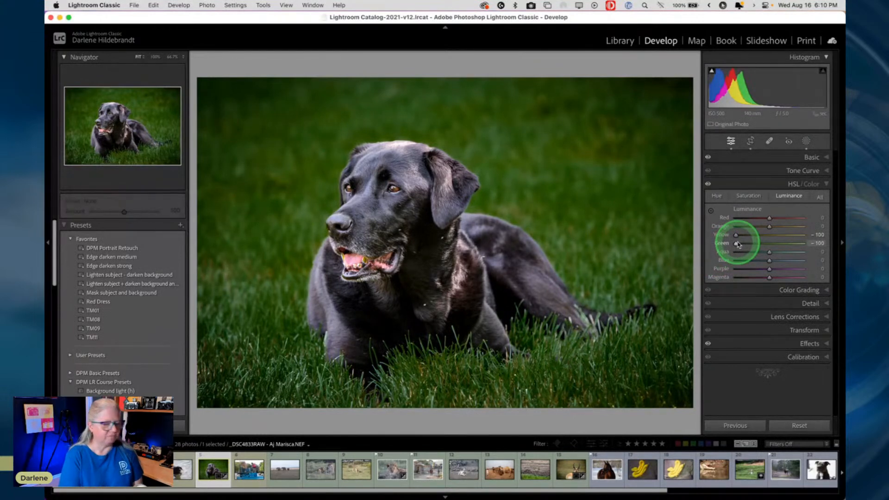
pyautogui.moveTo(738, 245); pyautogui.dragTo(777, 236)
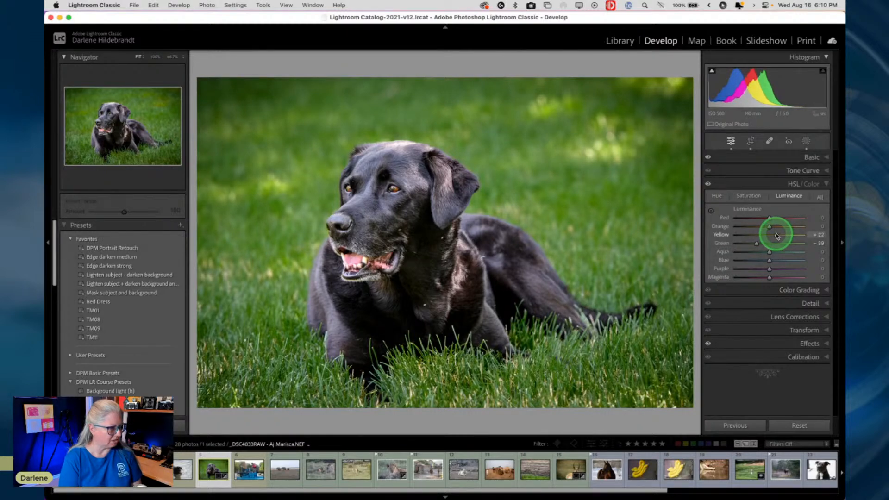
pyautogui.moveTo(755, 244)
pyautogui.mouseDown()
pyautogui.moveTo(762, 246)
pyautogui.moveTo(754, 244)
pyautogui.mouseUp()
# Set the HSL saturation of the greens to -23 and of the yellows to +25.
pyautogui.click(751, 199)
pyautogui.click(770, 244)
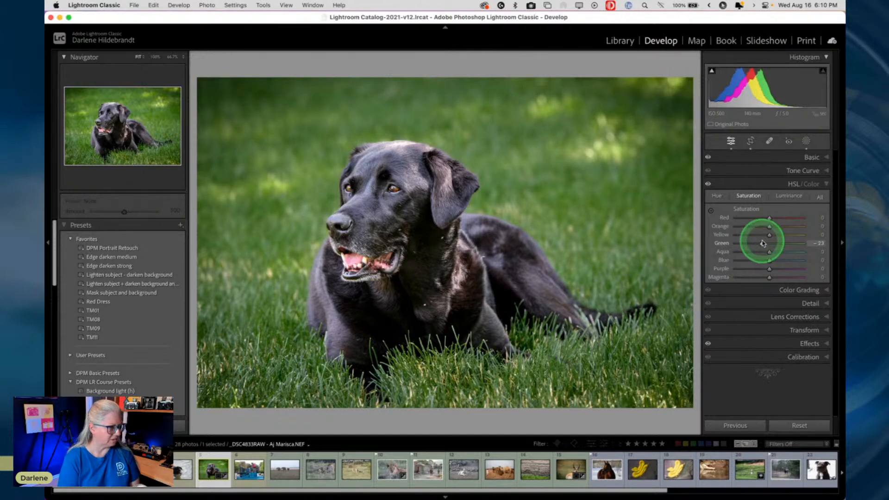
pyautogui.moveTo(788, 235); pyautogui.dragTo(775, 234)
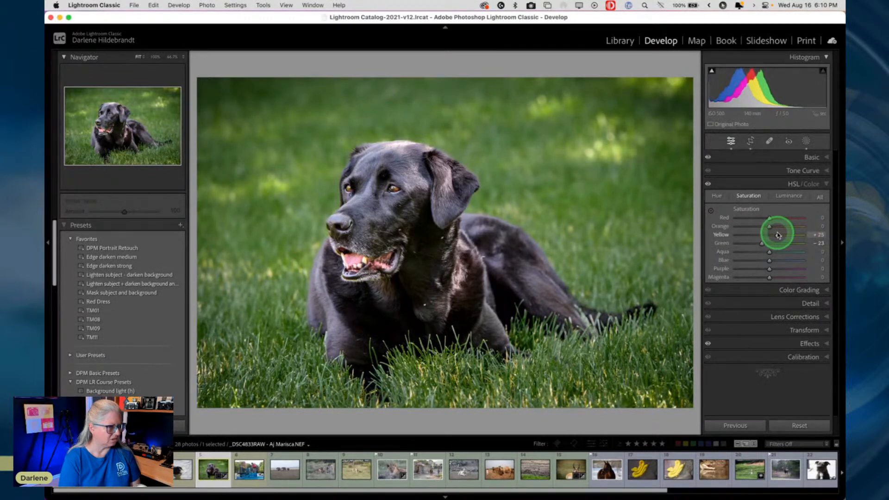
# Try the green hue in both directions and set it to -9 for a slightly warmer grass.
pyautogui.click(717, 196)
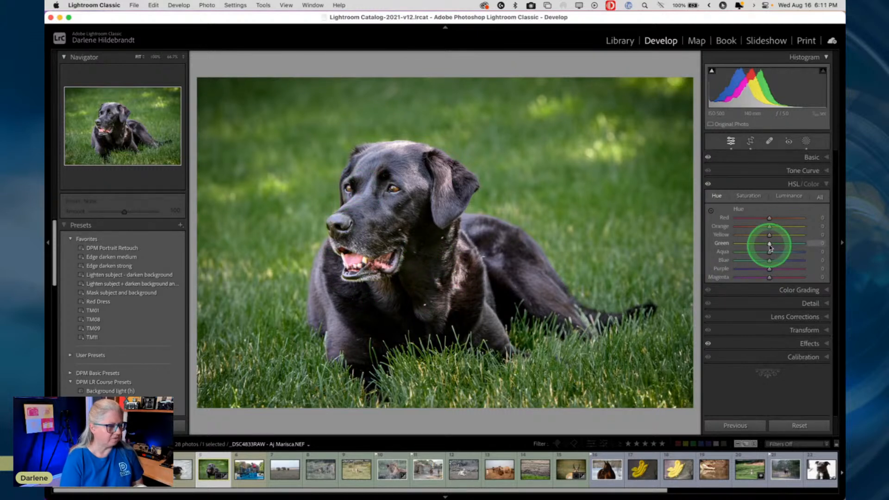
pyautogui.moveTo(769, 244); pyautogui.dragTo(780, 244)
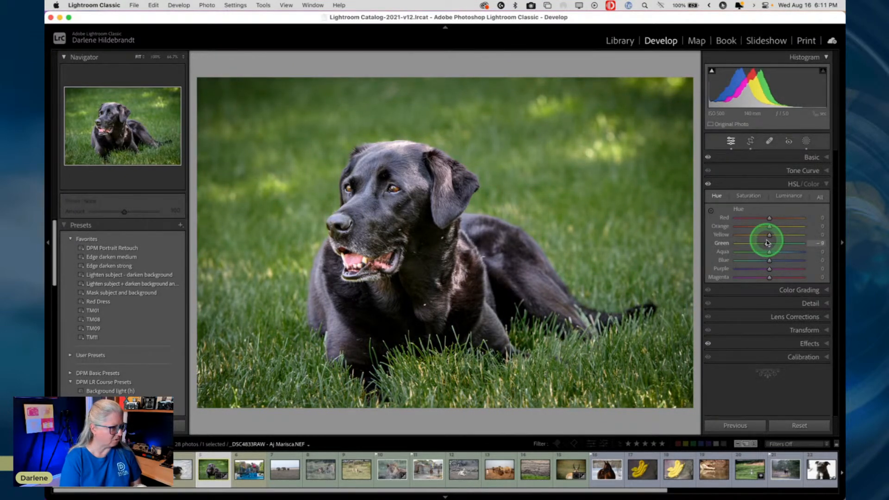
pyautogui.moveTo(767, 242); pyautogui.dragTo(766, 242)
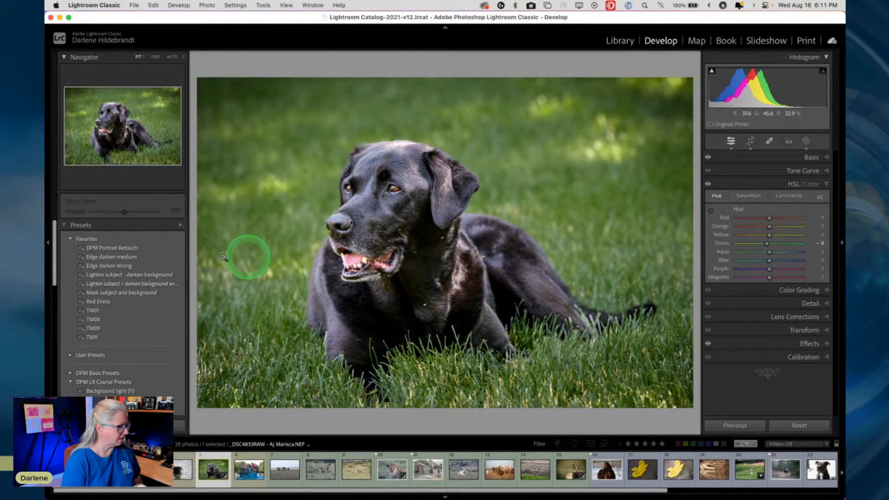
# Apply the Edge darken strong preset and compare the photo with and without its post-crop vignette.
pyautogui.click(100, 265)
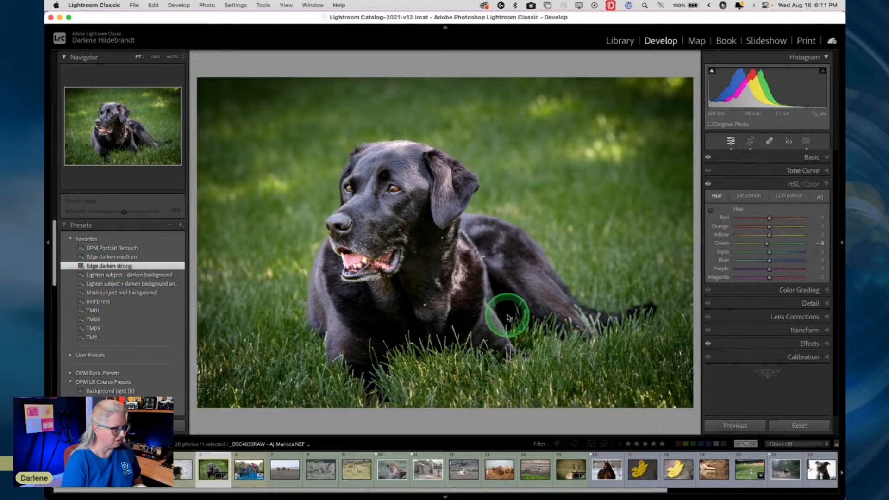
pyautogui.click(800, 343)
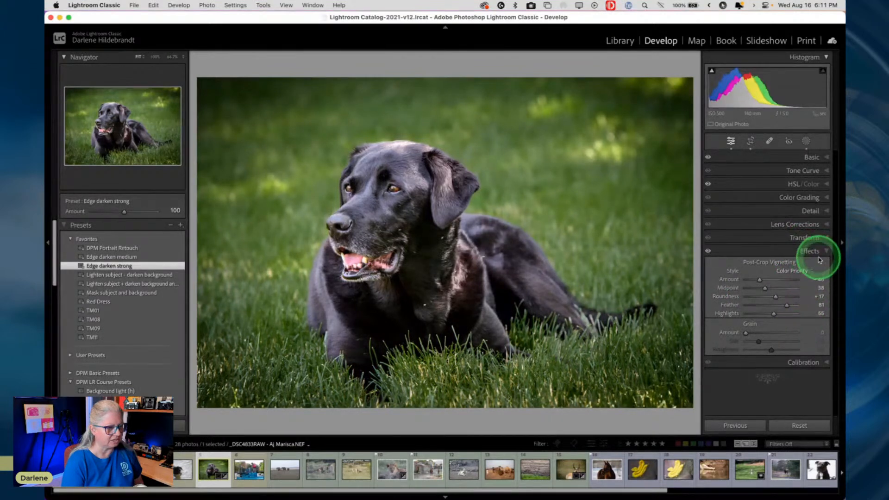
pyautogui.click(708, 251)
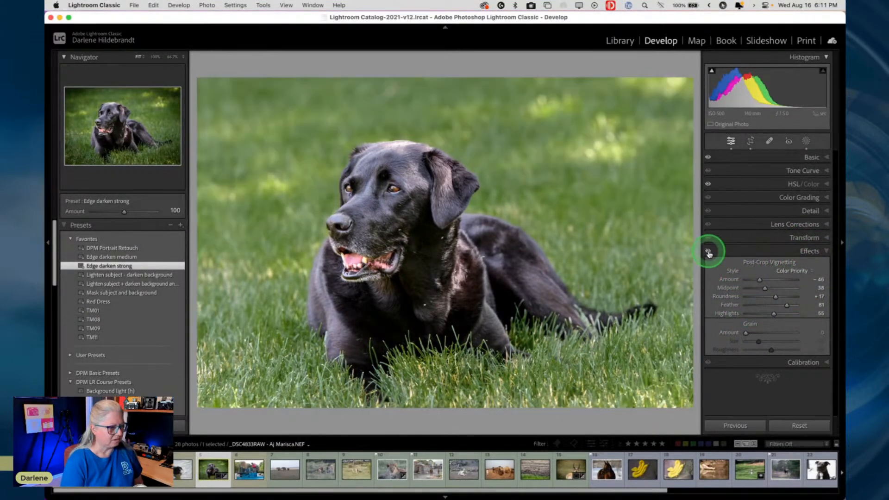
pyautogui.click(708, 251)
pyautogui.click(708, 250)
pyautogui.click(708, 251)
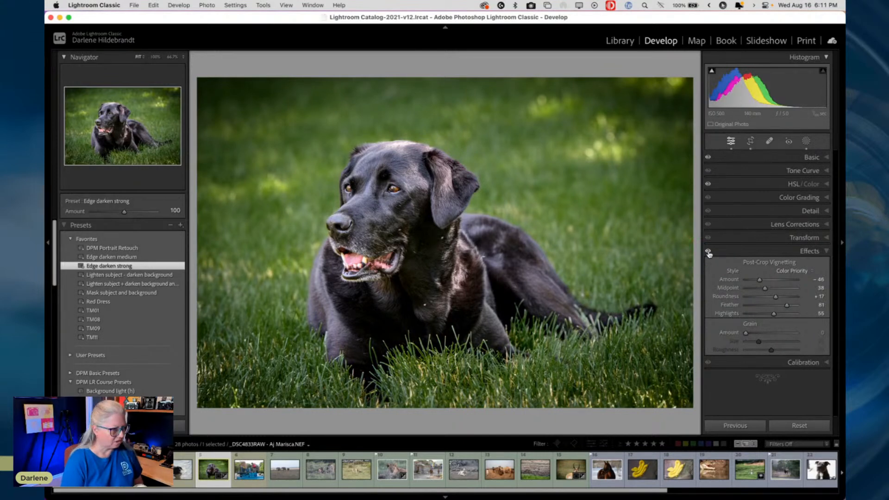
pyautogui.click(708, 251)
pyautogui.click(708, 251)
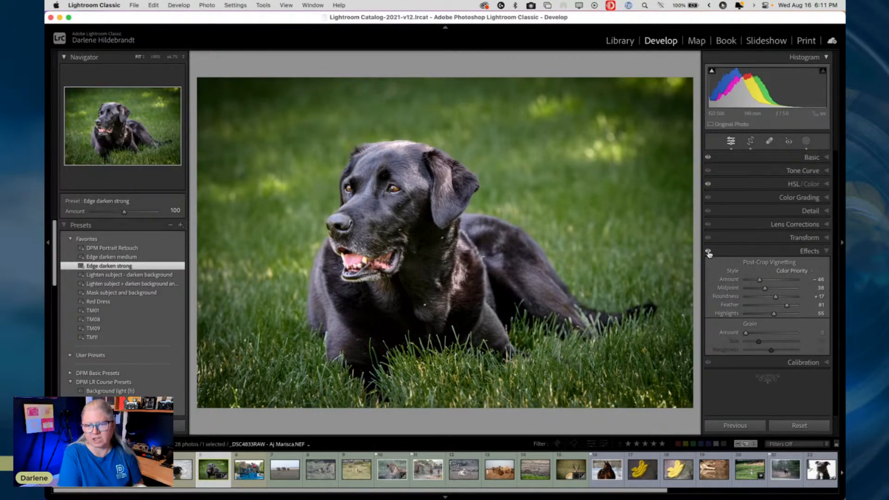
pyautogui.click(707, 250)
pyautogui.click(707, 251)
# Set the Background mask's Exposure to -0.49, Highlights to -12 and Blacks to -11.
pyautogui.click(806, 142)
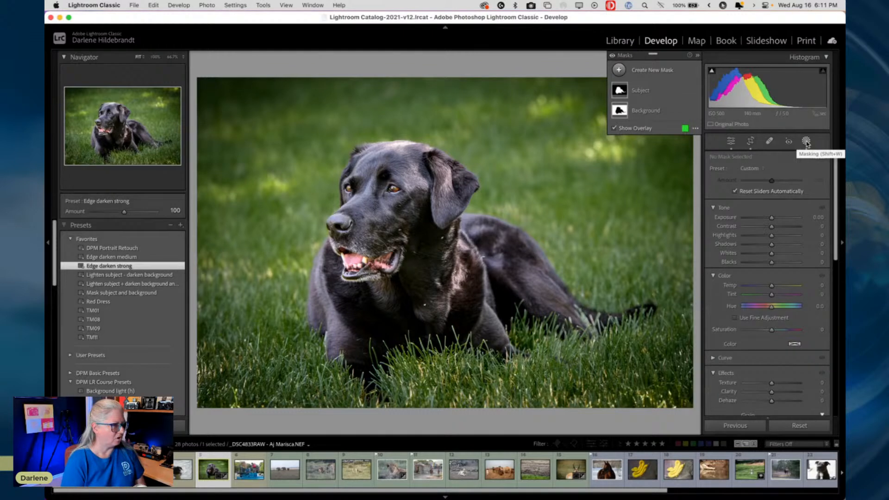
pyautogui.click(661, 111)
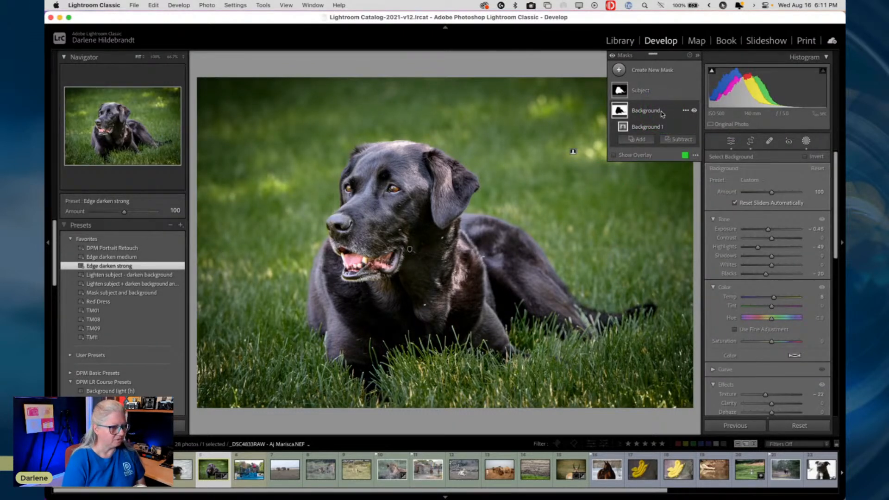
pyautogui.click(771, 403)
pyautogui.scroll(-3, 769, 324)
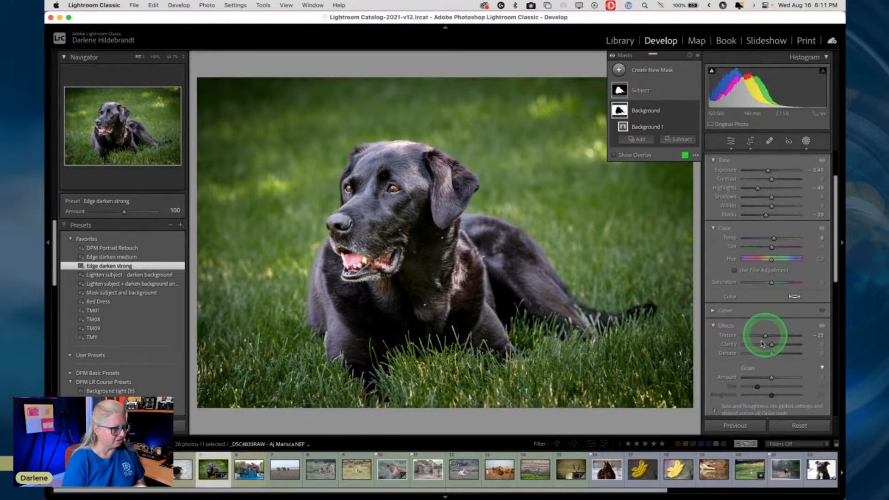
pyautogui.click(748, 365)
pyautogui.click(736, 385)
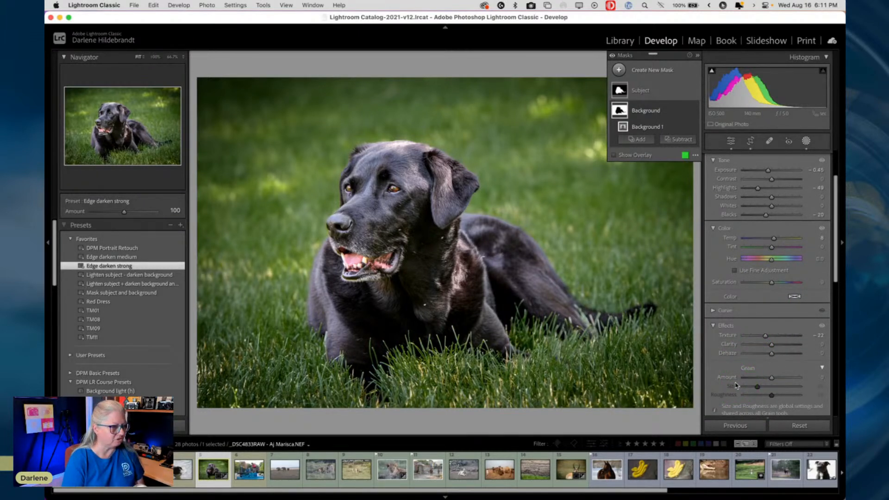
pyautogui.moveTo(766, 215); pyautogui.dragTo(771, 169)
pyautogui.scroll(3, 750, 346)
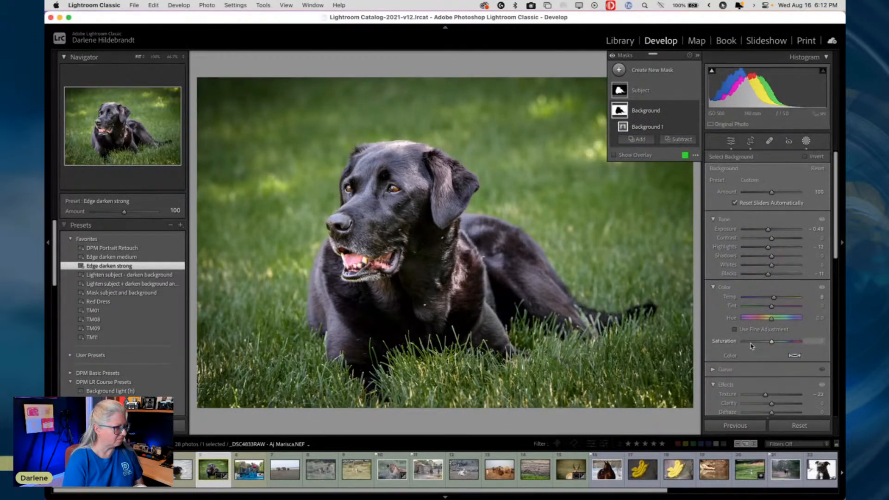
# Select the Subject mask and compare the dog with the mask switched off and on.
pyautogui.click(654, 96)
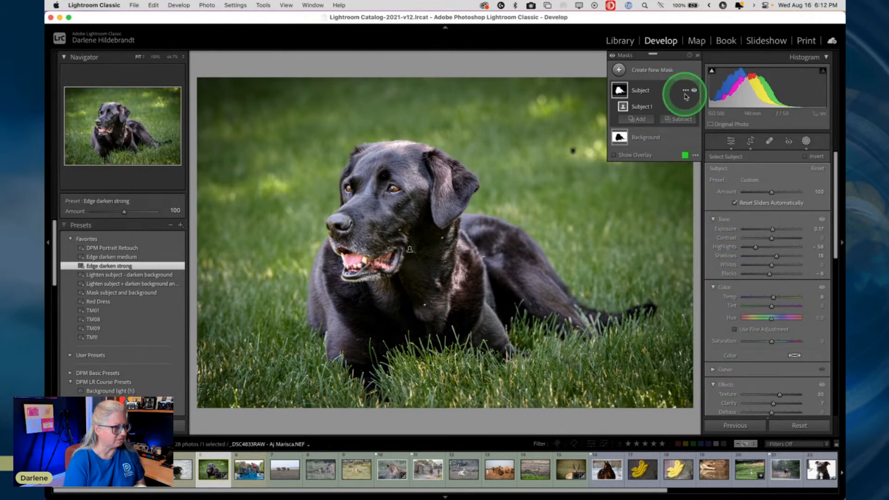
pyautogui.click(694, 90)
pyautogui.click(694, 91)
pyautogui.click(694, 90)
pyautogui.click(694, 91)
pyautogui.click(694, 91)
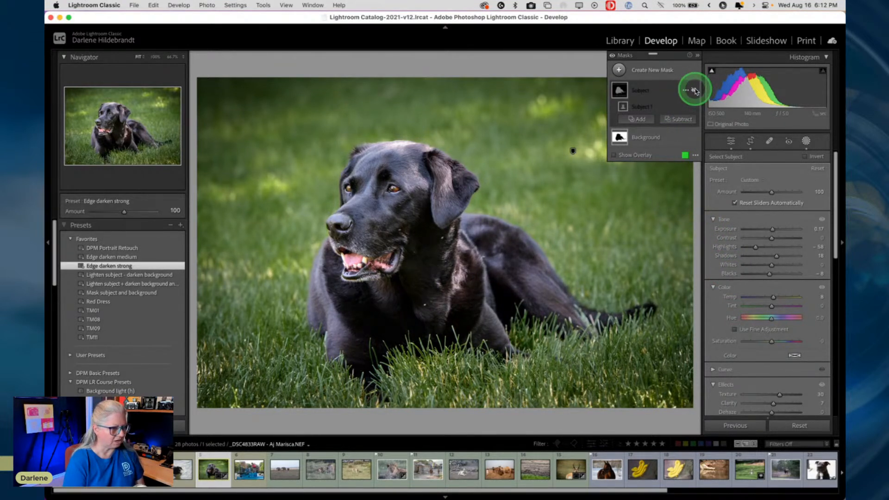
pyautogui.click(694, 91)
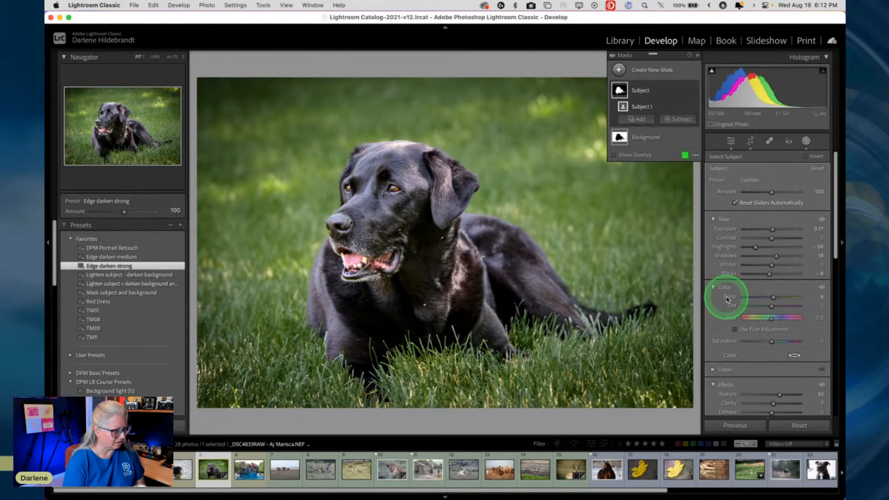
# Set the Subject mask's Temp to 2, Texture to 100 and Clarity to 21, and check the dog's fur close up.
pyautogui.moveTo(771, 297); pyautogui.dragTo(769, 298)
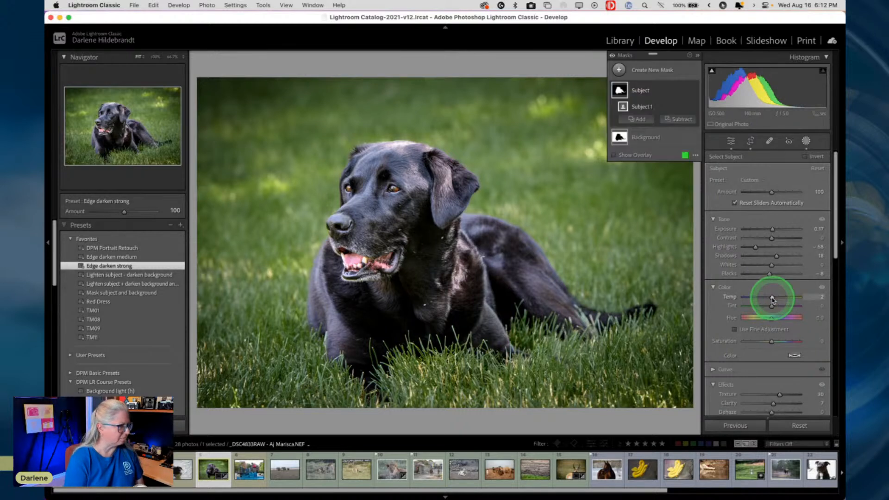
pyautogui.scroll(-3, 772, 380)
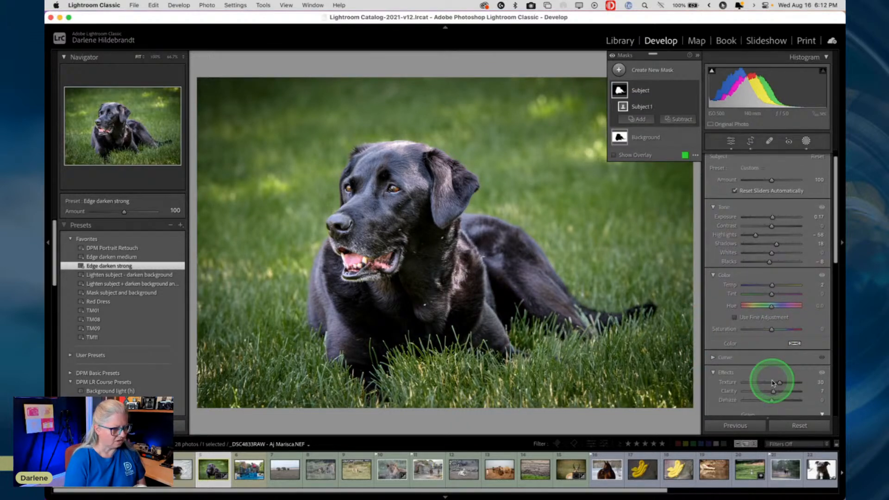
pyautogui.moveTo(773, 375); pyautogui.dragTo(825, 365)
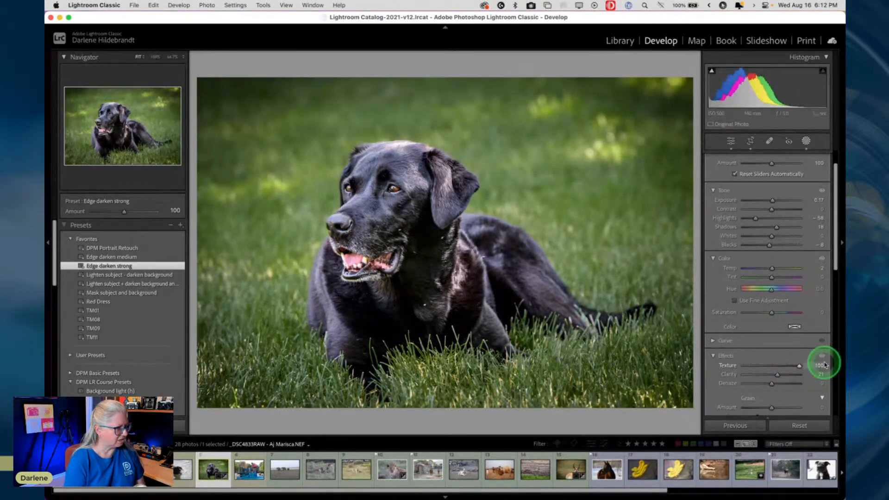
pyautogui.press('z')
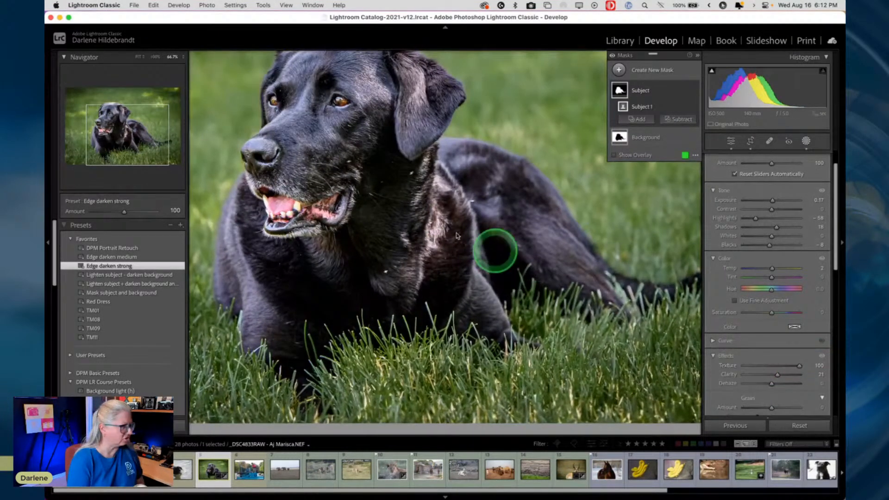
# Set the Subject mask's Texture to 25 and Clarity to 49 while viewing the dog's head and chest.
pyautogui.scroll(3, 426, 214)
pyautogui.hscroll(-3, 426, 214)
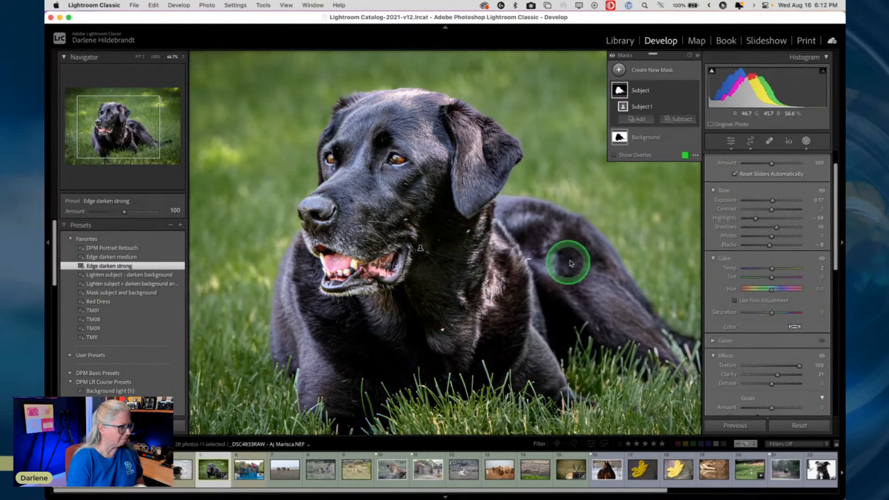
pyautogui.click(799, 367)
pyautogui.moveTo(799, 367)
pyautogui.mouseDown()
pyautogui.moveTo(713, 363)
pyautogui.moveTo(839, 365)
pyautogui.moveTo(760, 363)
pyautogui.moveTo(809, 367)
pyautogui.mouseUp()
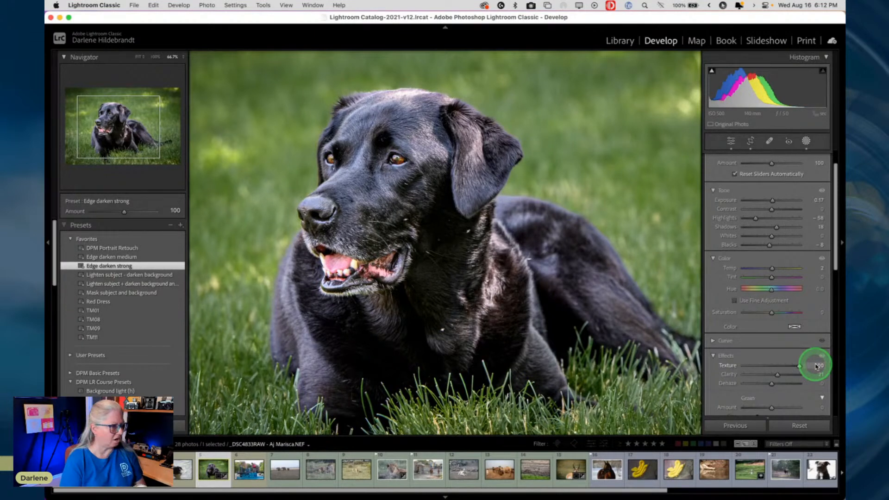
pyautogui.moveTo(816, 366); pyautogui.dragTo(786, 366)
pyautogui.doubleClick(798, 365)
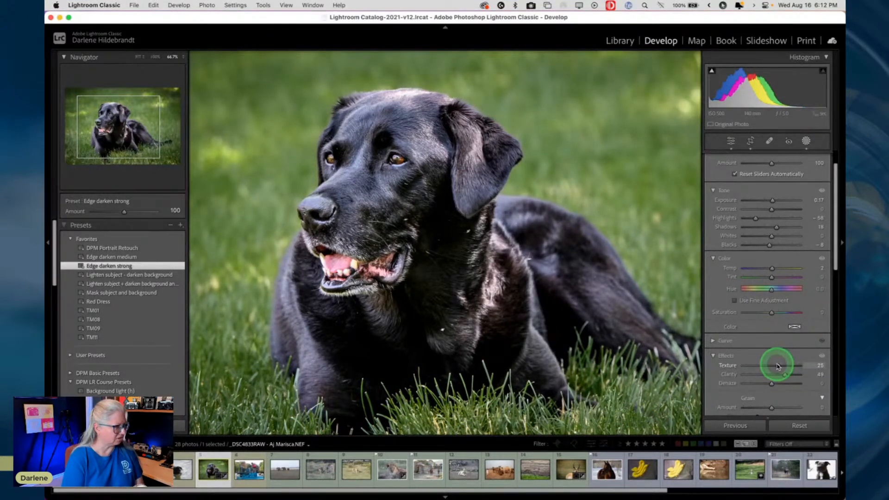
pyautogui.moveTo(777, 366); pyautogui.dragTo(776, 365)
# Compare the dog close up before and after the edits, and return to the whole photo.
pyautogui.press('\\')
pyautogui.press('\\')
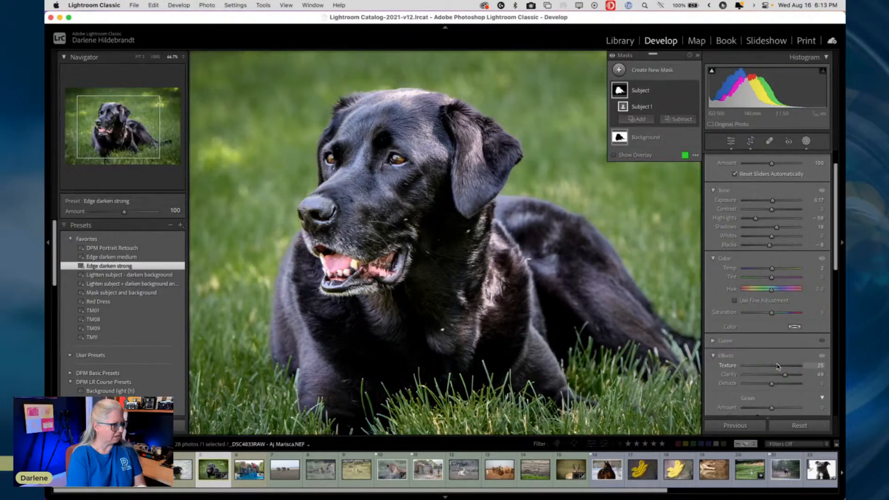
pyautogui.press('\\')
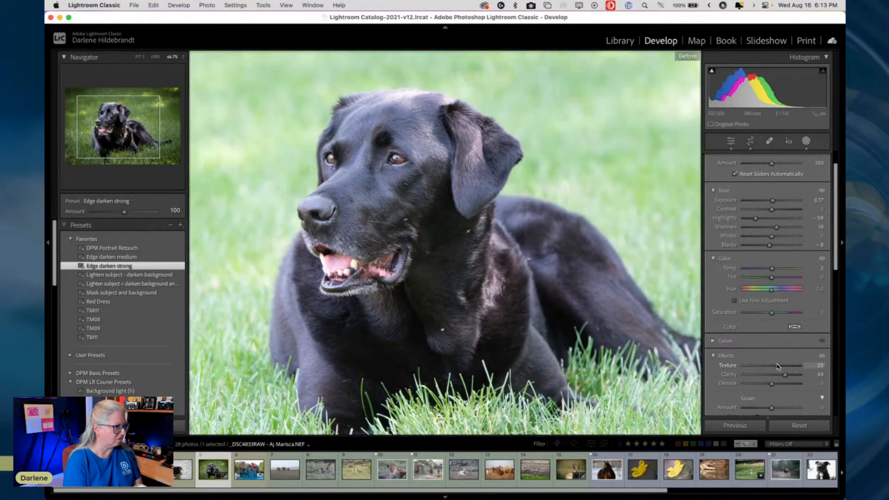
pyautogui.press('\\')
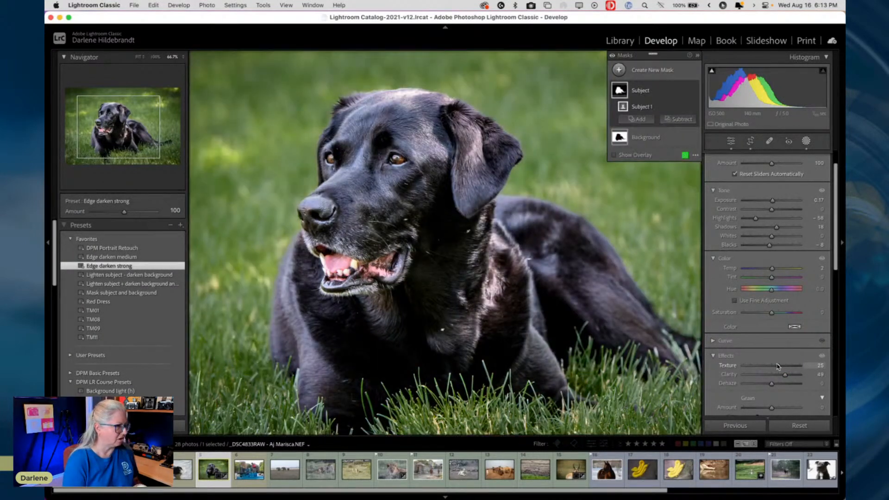
pyautogui.click(589, 301)
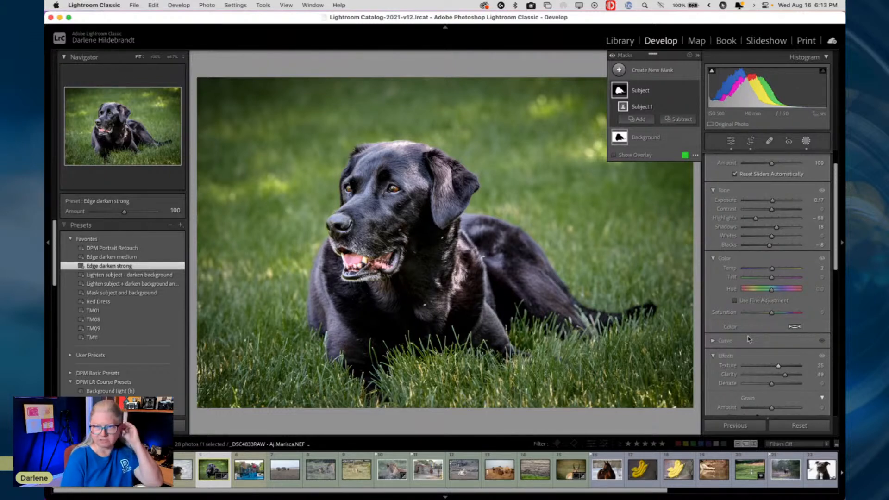
# Select the Background mask and compare the photo with that mask switched off and on.
pyautogui.click(662, 137)
pyautogui.click(693, 127)
pyautogui.click(693, 127)
pyautogui.click(693, 127)
pyautogui.click(692, 128)
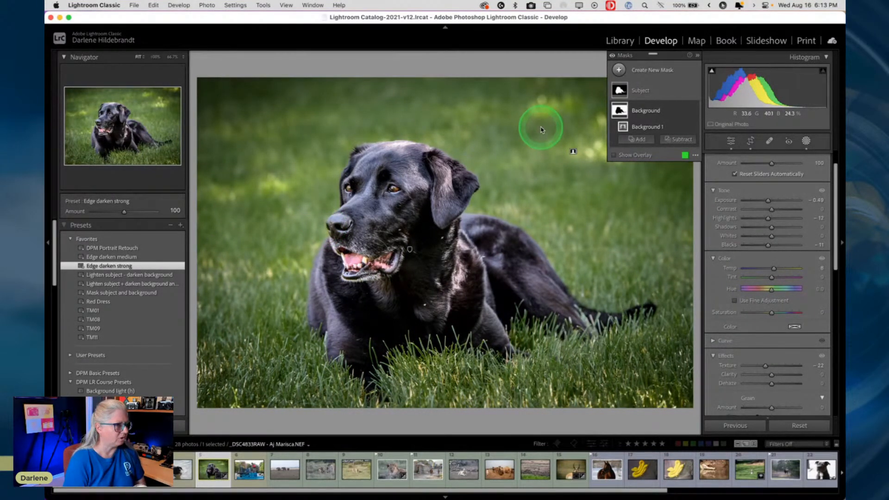
# Create a second background mask and subtract a linear gradient from it to exclude the foreground grass.
pyautogui.click(619, 70)
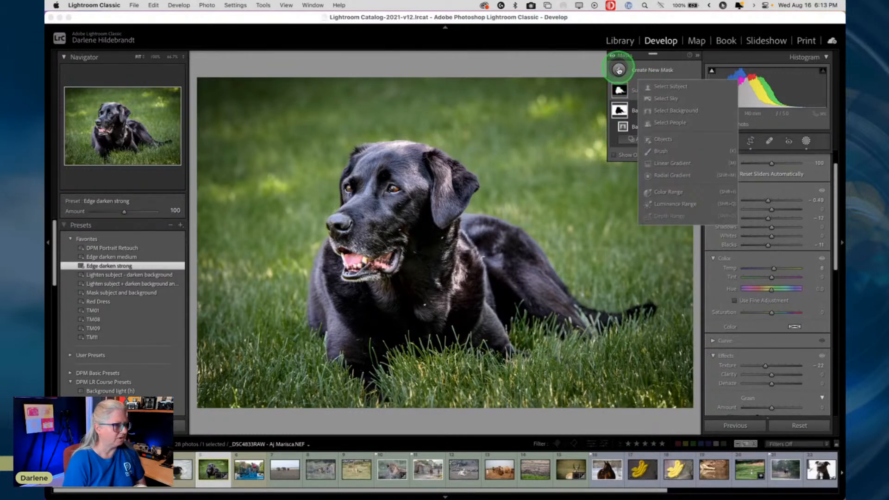
pyautogui.click(666, 114)
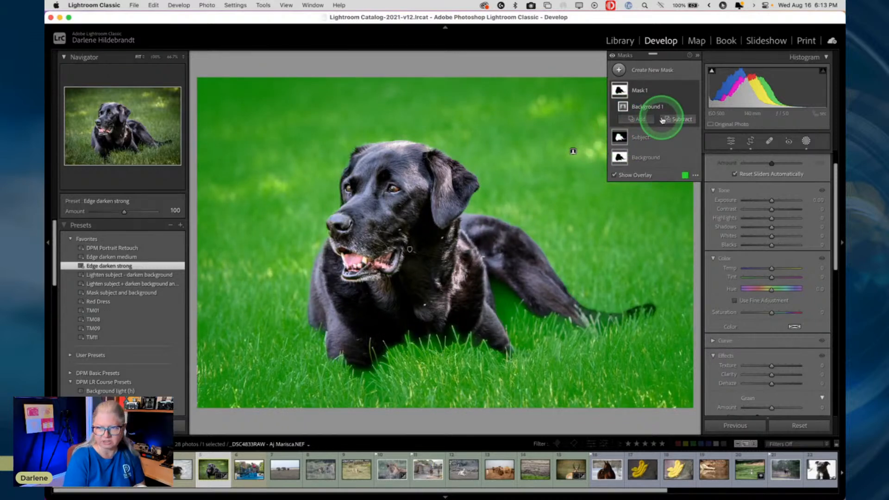
pyautogui.click(676, 120)
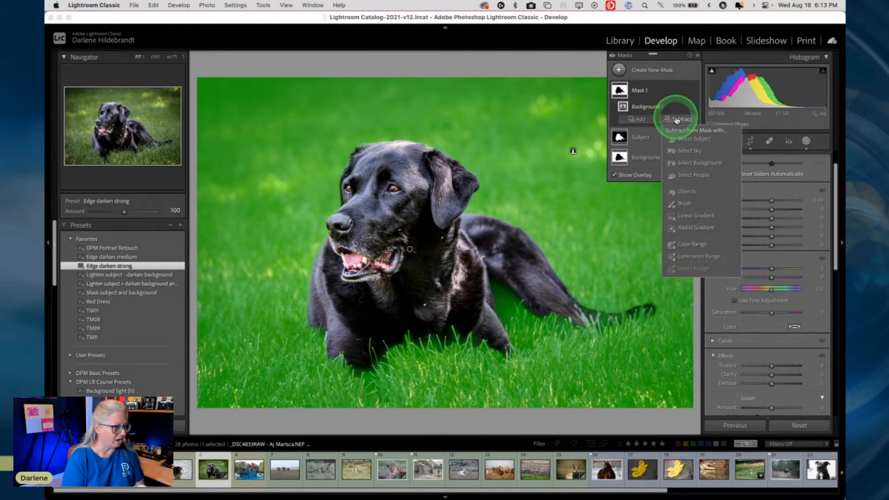
pyautogui.click(689, 216)
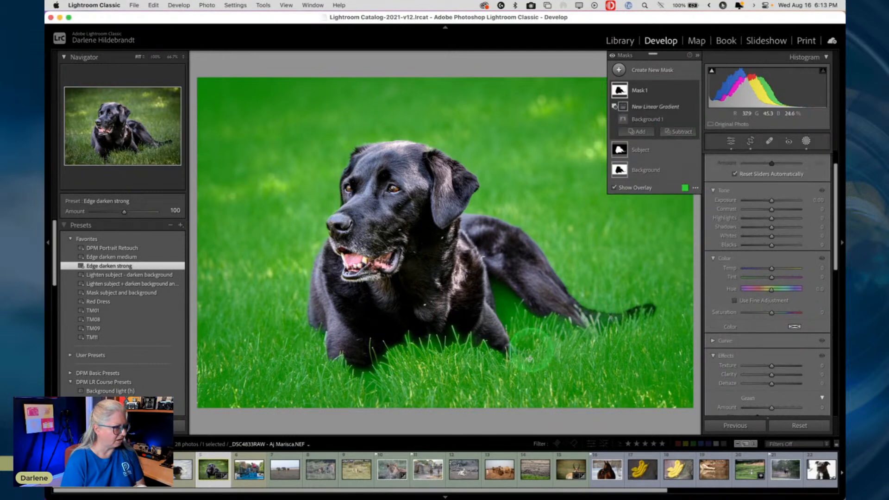
pyautogui.moveTo(430, 323); pyautogui.dragTo(428, 216)
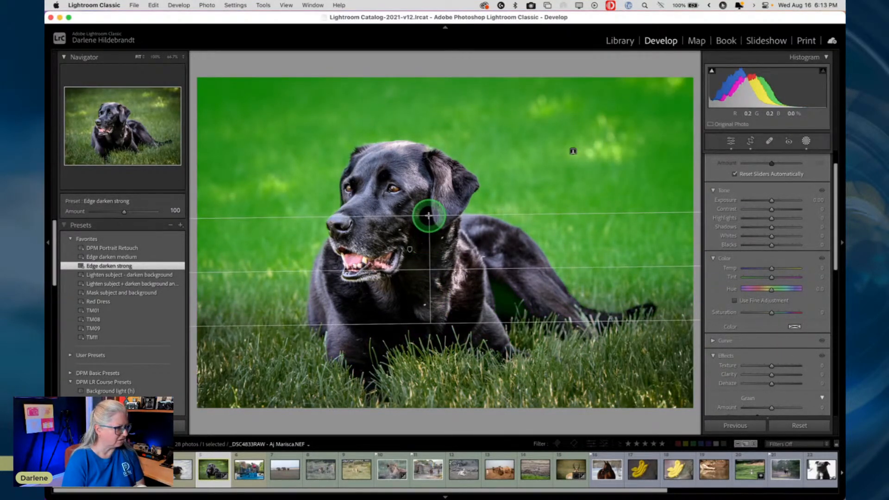
# Move the subtracted linear gradient up to the dog's neck and adjust its tilt until it is nearly level.
pyautogui.moveTo(430, 270); pyautogui.dragTo(441, 239)
pyautogui.moveTo(632, 236); pyautogui.dragTo(631, 238)
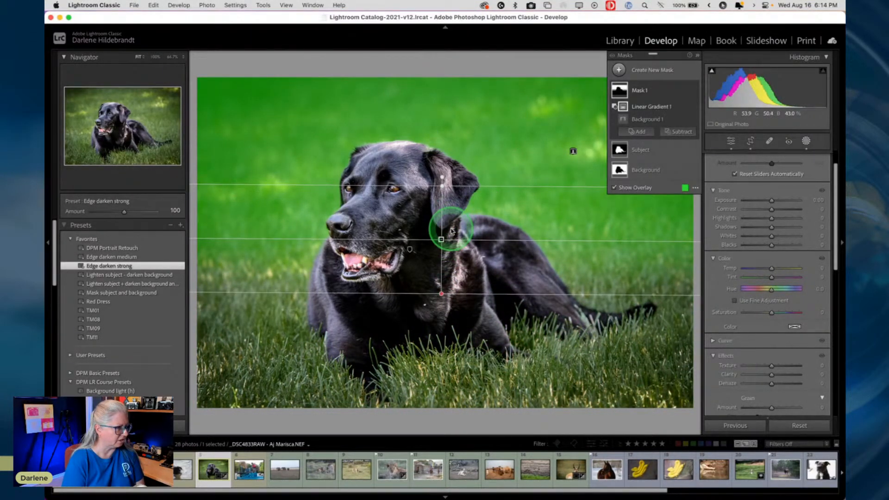
pyautogui.moveTo(440, 237); pyautogui.dragTo(436, 231)
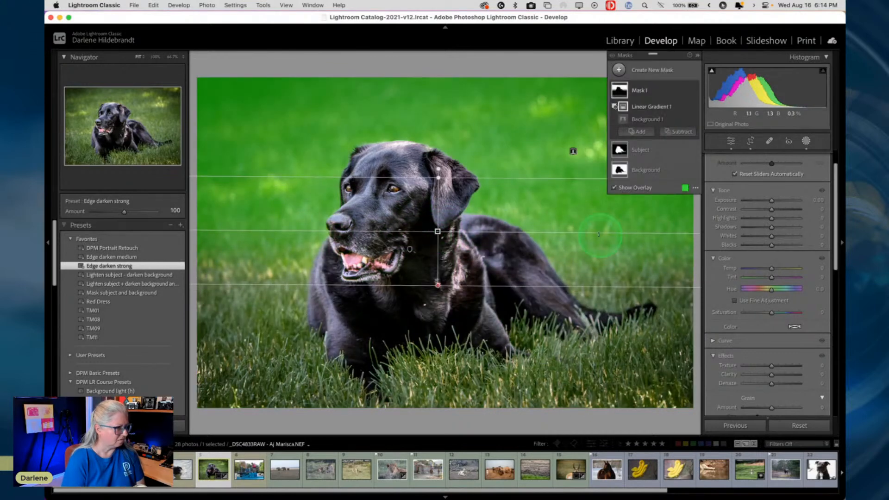
pyautogui.moveTo(653, 234); pyautogui.dragTo(648, 229)
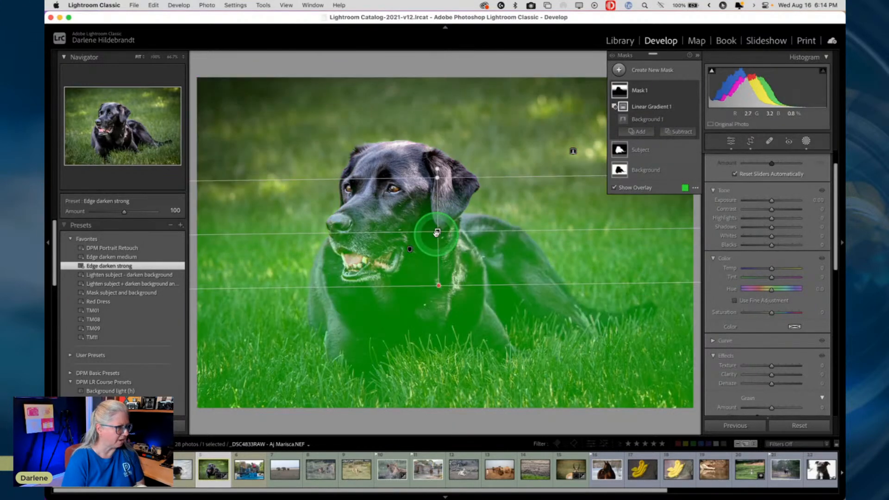
pyautogui.moveTo(437, 231); pyautogui.dragTo(436, 226)
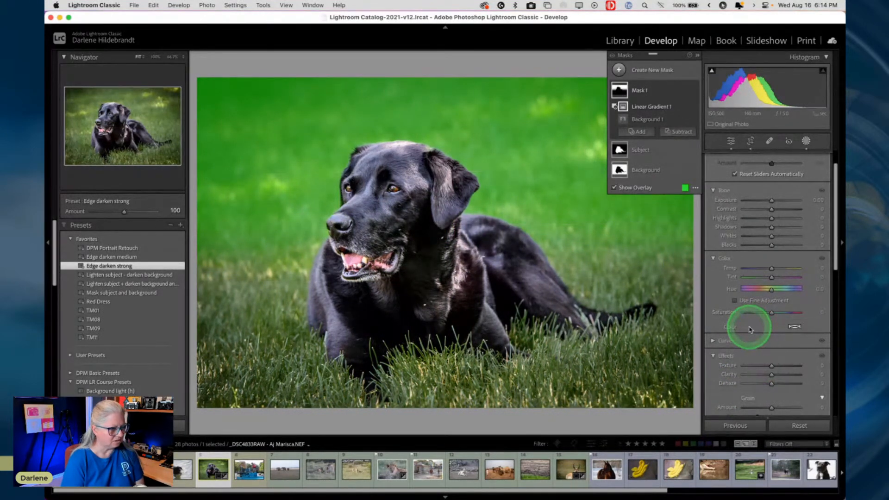
# Soften the new background mask with Texture -86, Clarity -16, Dehaze -41 and Sharpness -100.
pyautogui.moveTo(770, 375); pyautogui.dragTo(716, 355)
pyautogui.scroll(-4, 748, 367)
pyautogui.scroll(-2, 748, 366)
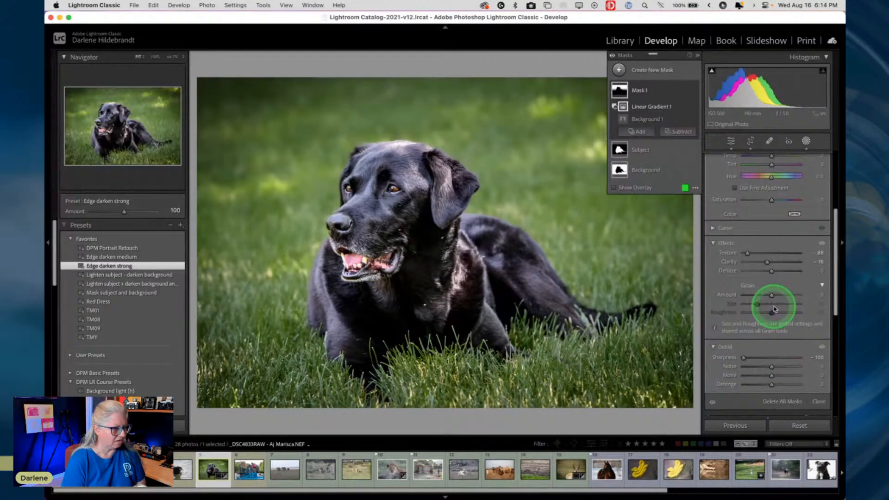
pyautogui.moveTo(773, 272); pyautogui.dragTo(762, 269)
# Set the new background mask's Blacks to -48, Exposure to -0.33 and Saturation to -10.
pyautogui.scroll(5, 762, 268)
pyautogui.moveTo(770, 229); pyautogui.dragTo(757, 231)
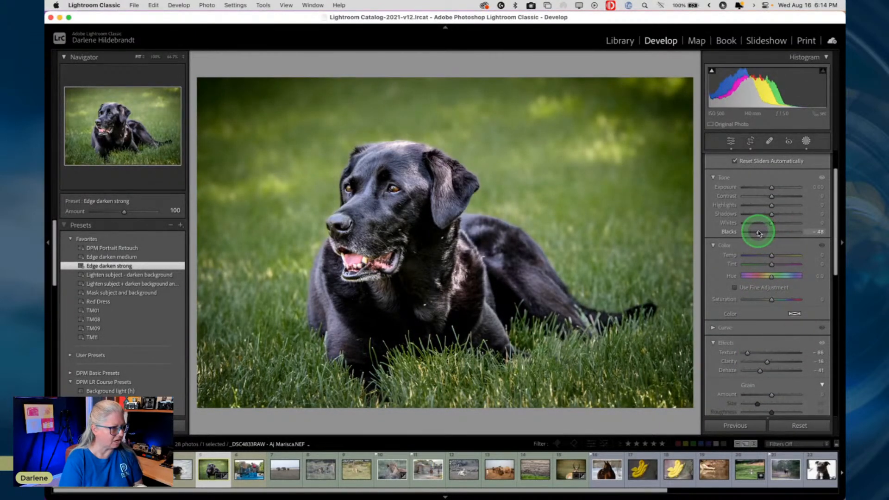
pyautogui.click(773, 188)
pyautogui.moveTo(772, 188); pyautogui.dragTo(770, 187)
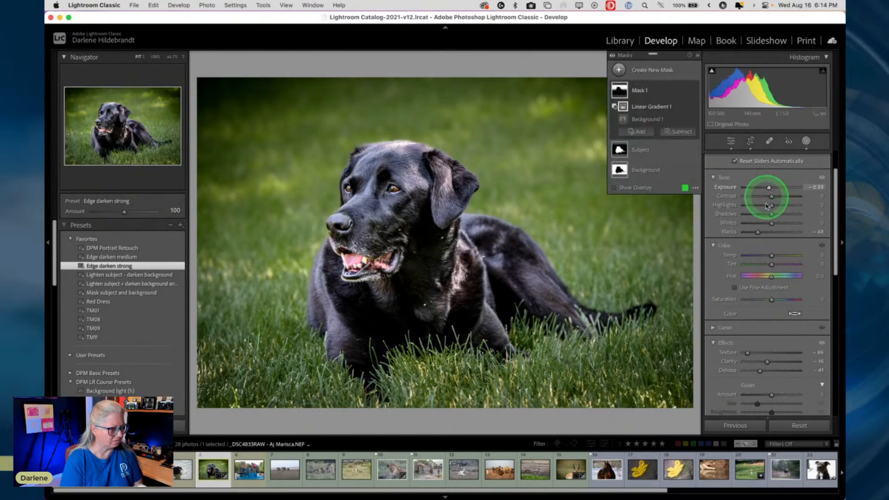
pyautogui.click(772, 300)
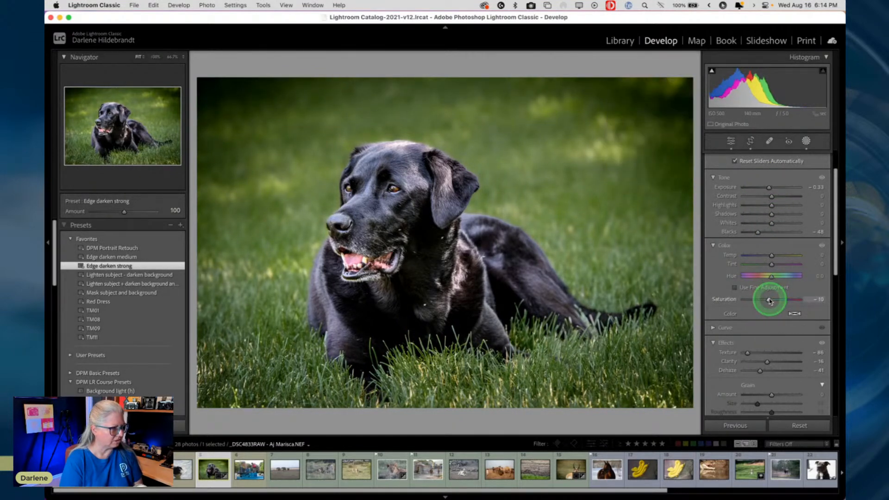
# Compare the photo with Mask 1 switched off and on repeatedly, and leave masking.
pyautogui.click(693, 91)
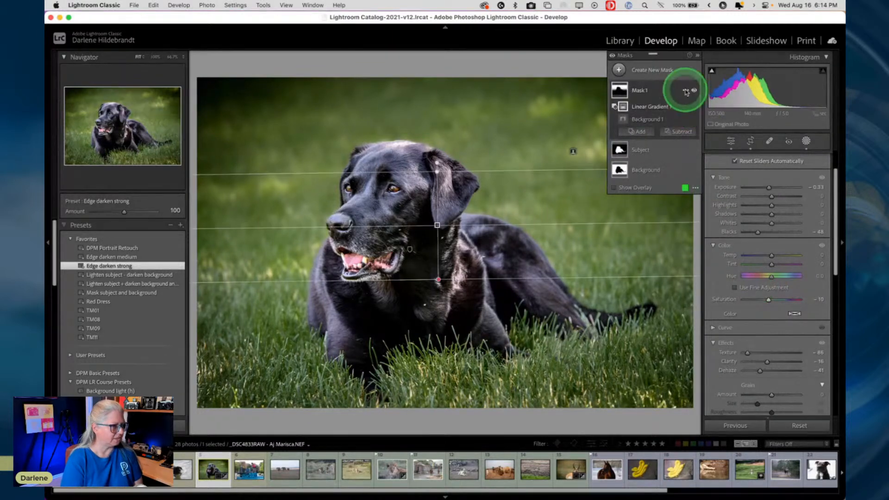
pyautogui.click(694, 91)
pyautogui.click(693, 91)
pyautogui.click(693, 91)
pyautogui.click(693, 91)
pyautogui.click(693, 91)
pyautogui.click(693, 91)
pyautogui.click(694, 91)
pyautogui.click(693, 91)
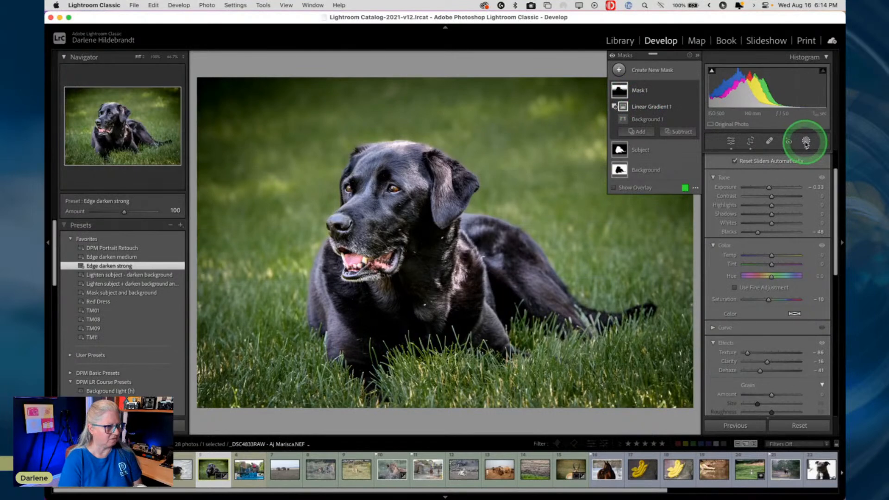
pyautogui.click(805, 142)
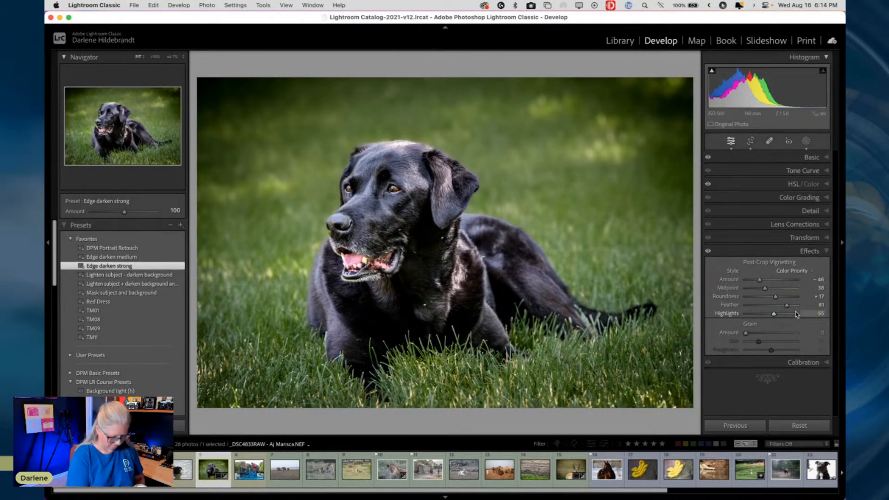
# Set the global Whites to +23, Shadows to +17 and Blacks to -29, and compare with the original photo.
pyautogui.click(805, 157)
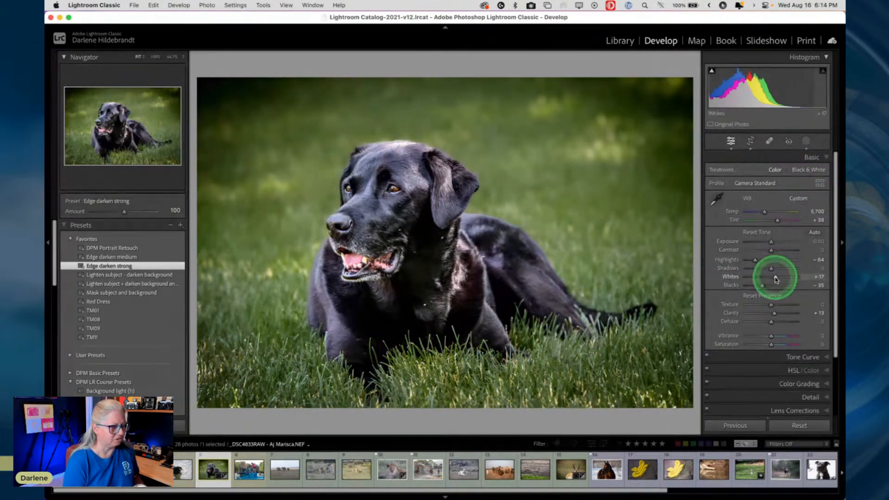
pyautogui.keyDown('alt'); pyautogui.click(775, 277); pyautogui.keyUp('alt')
pyautogui.moveTo(782, 278); pyautogui.dragTo(778, 278)
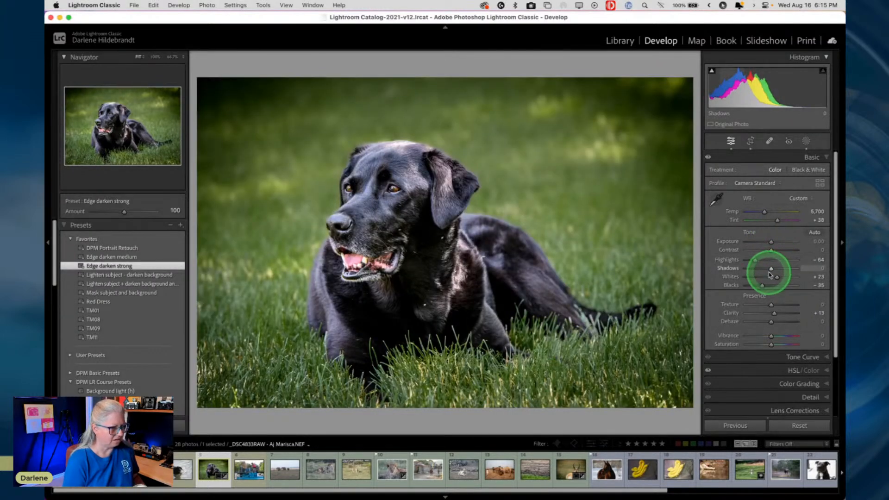
pyautogui.moveTo(775, 271)
pyautogui.mouseDown()
pyautogui.moveTo(782, 270)
pyautogui.moveTo(772, 272)
pyautogui.mouseUp()
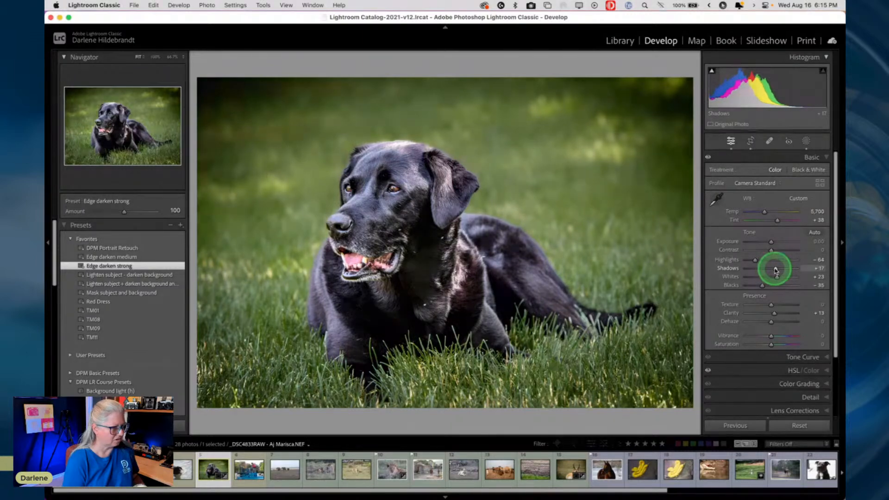
pyautogui.keyDown('alt'); pyautogui.click(762, 287); pyautogui.keyUp('alt')
pyautogui.moveTo(761, 287); pyautogui.dragTo(764, 288)
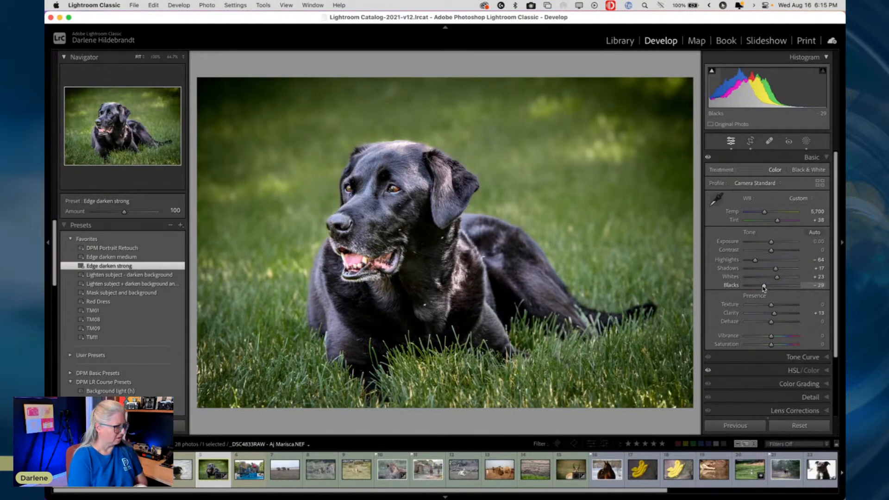
pyautogui.press('\\')
pyautogui.press('\\')
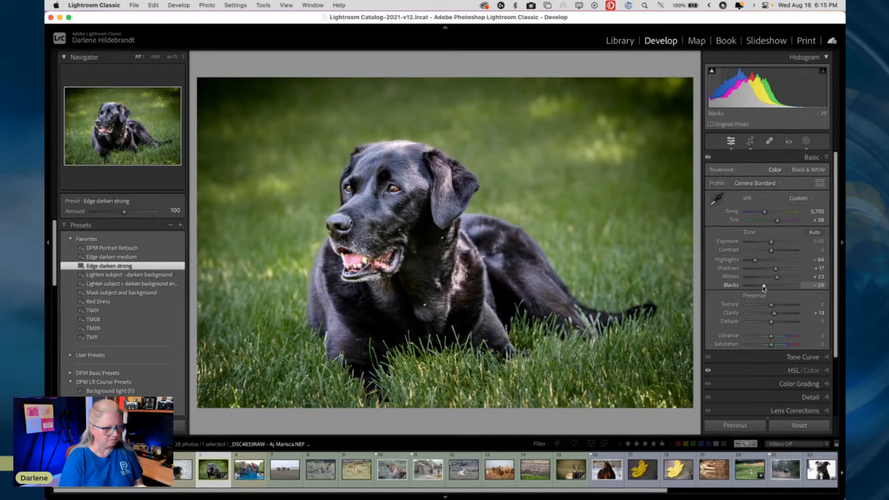
# Set the green luminance to -16 and compare the photo before and after the edits.
pyautogui.click(763, 370)
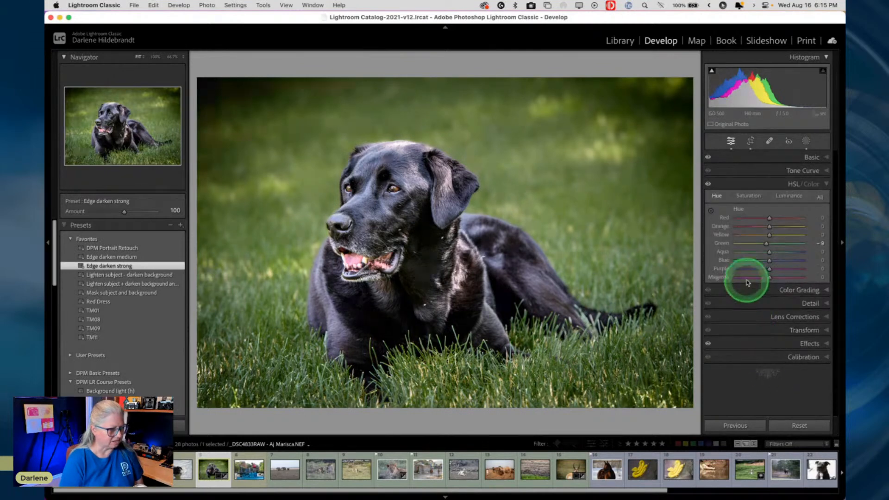
pyautogui.click(787, 195)
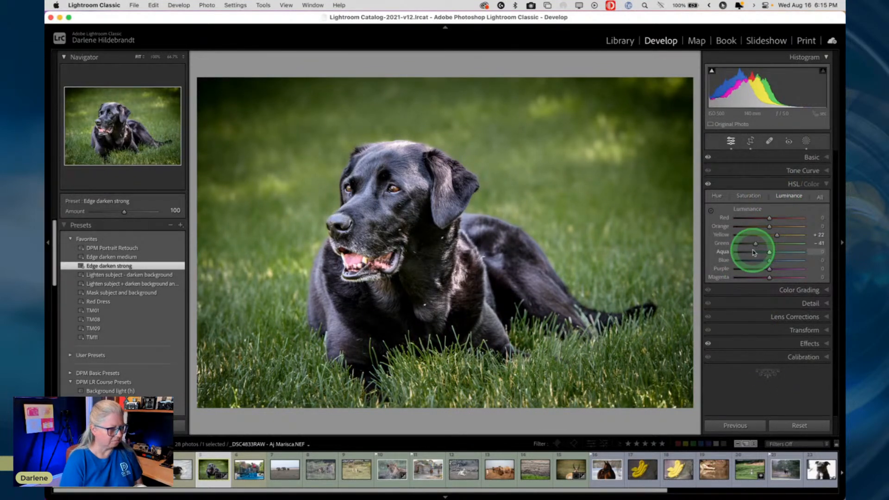
pyautogui.moveTo(754, 244); pyautogui.dragTo(764, 244)
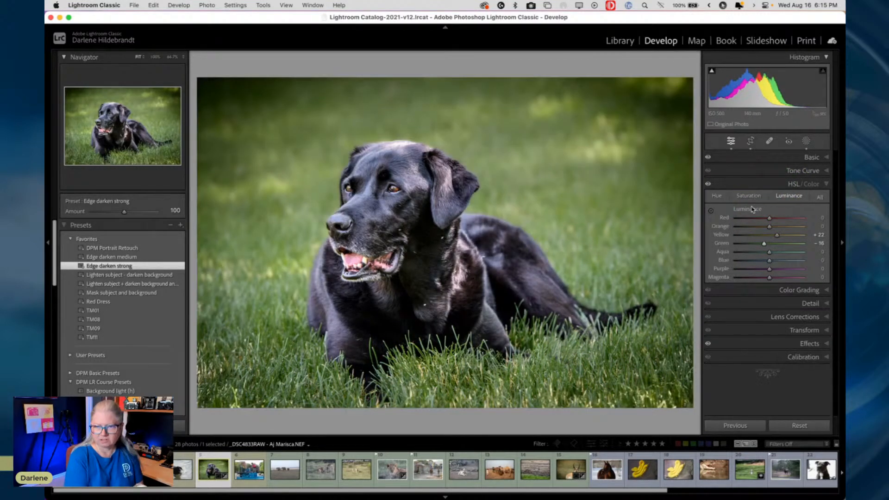
pyautogui.press('\\')
pyautogui.press('\\')
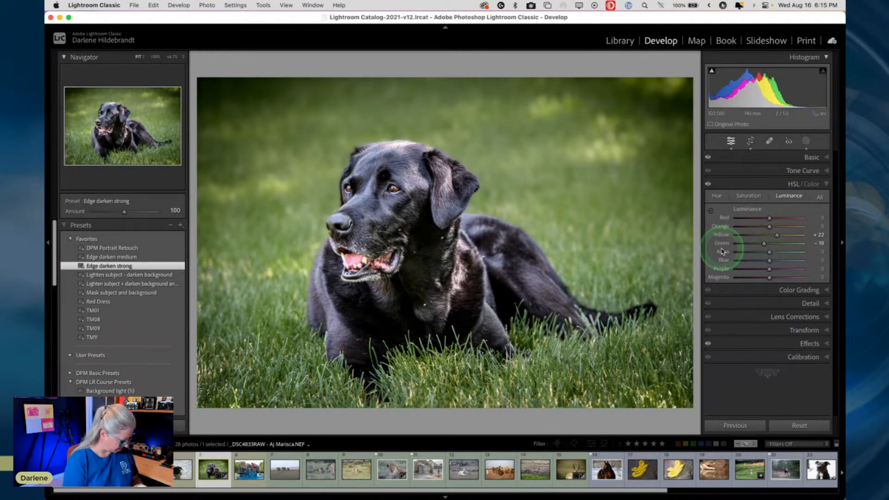
# Review which adjustments and masks can be included when copying the settings, and cancel without copying.
pyautogui.press('super+shift+c')
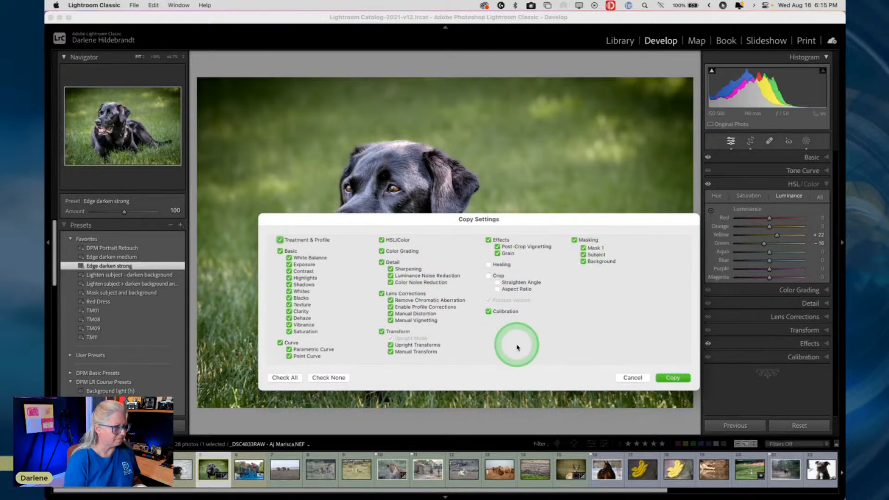
pyautogui.click(632, 377)
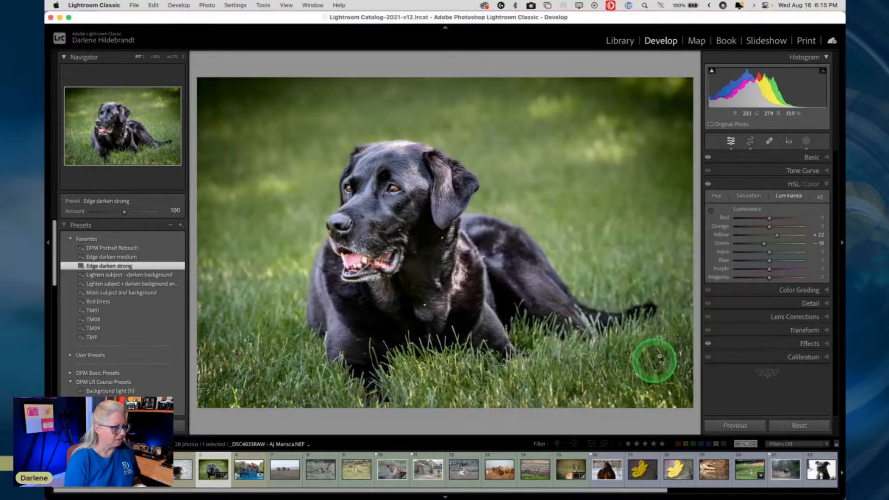
# Rename Mask 1 as "background blur" and leave masking.
pyautogui.click(806, 141)
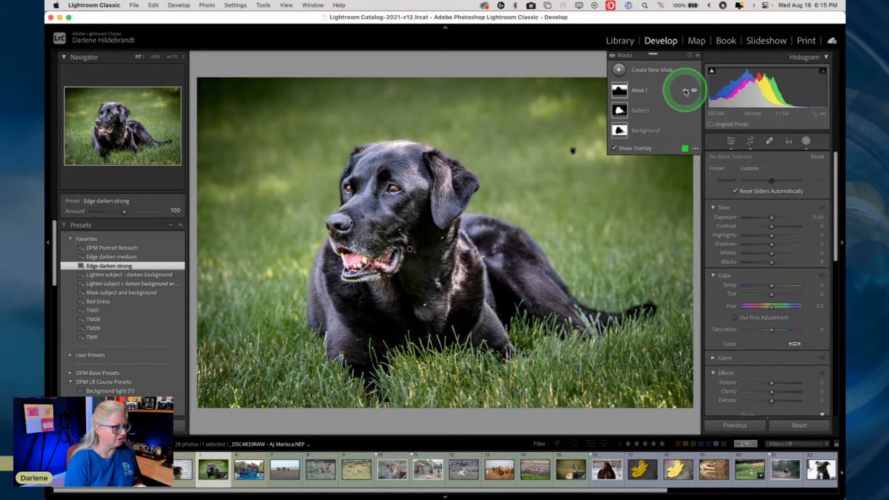
pyautogui.click(685, 91)
pyautogui.click(695, 95)
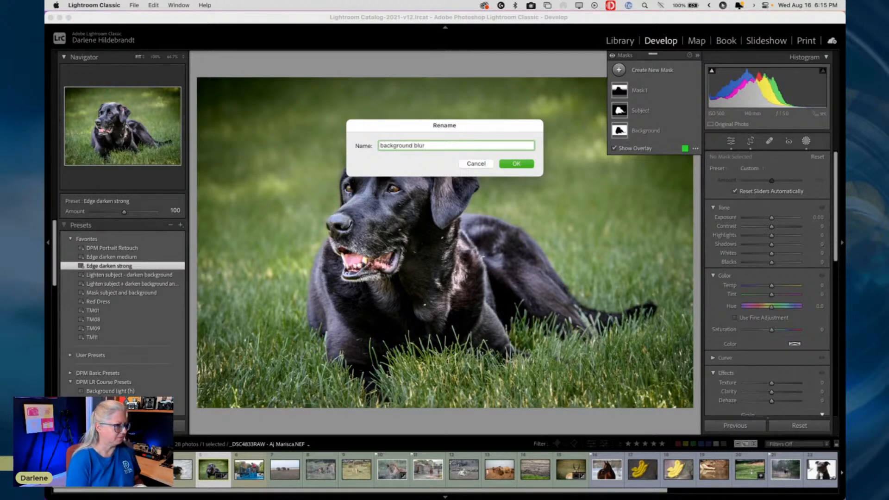
pyautogui.click(509, 164)
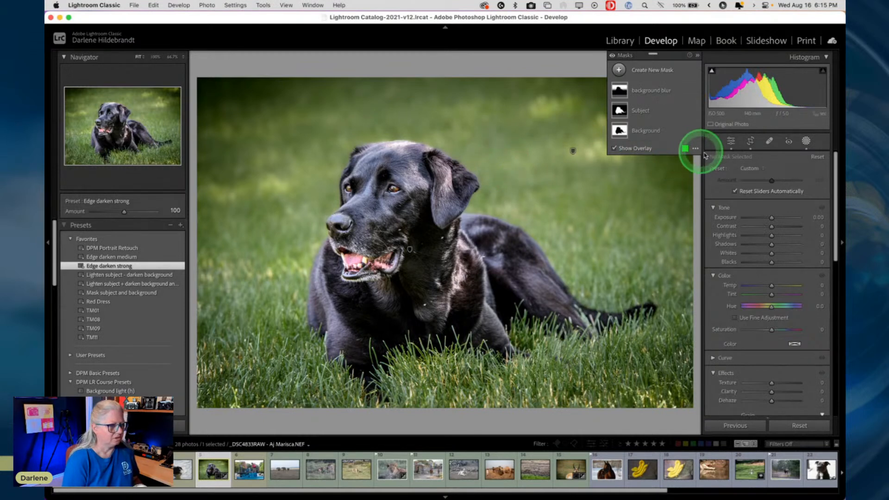
pyautogui.click(806, 141)
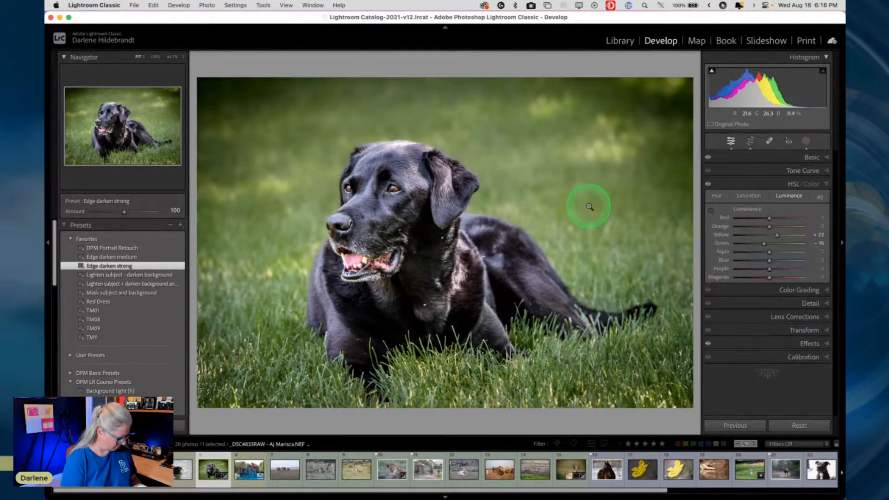
# Copy the checked settings with all three masks and paste them onto the photo of the black dog in the water.
pyautogui.press('super+shift+c')
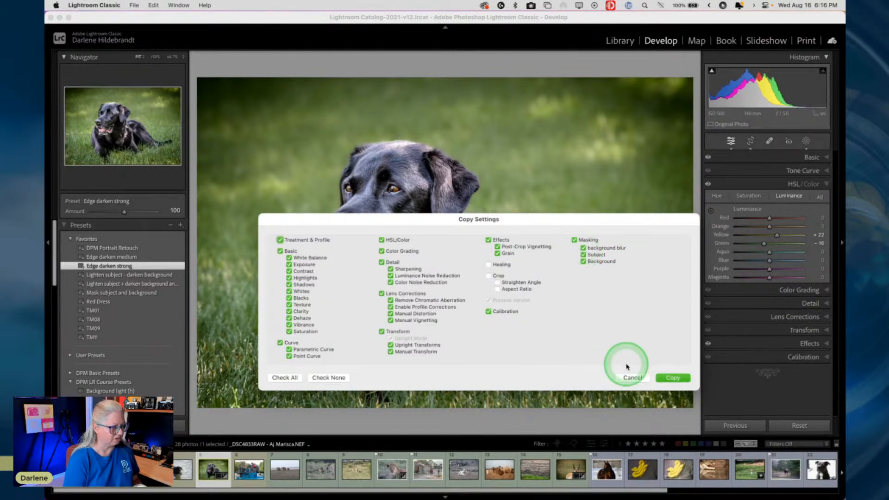
pyautogui.click(668, 378)
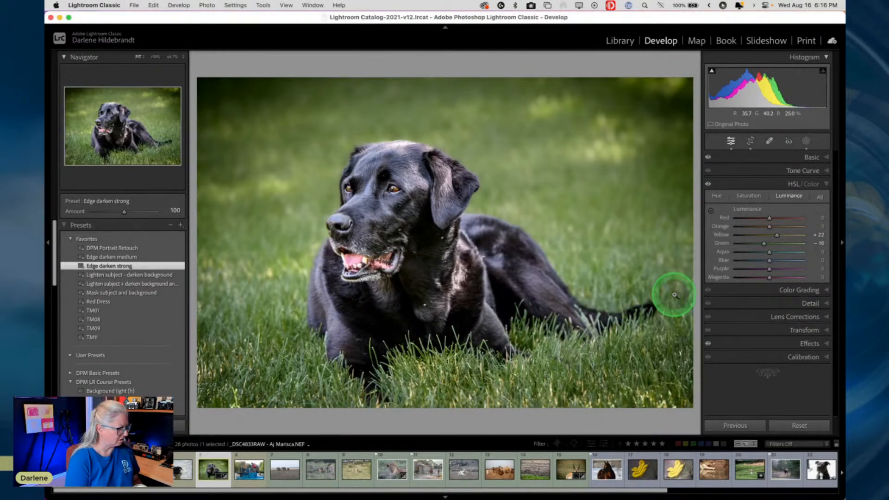
pyautogui.press('Left')
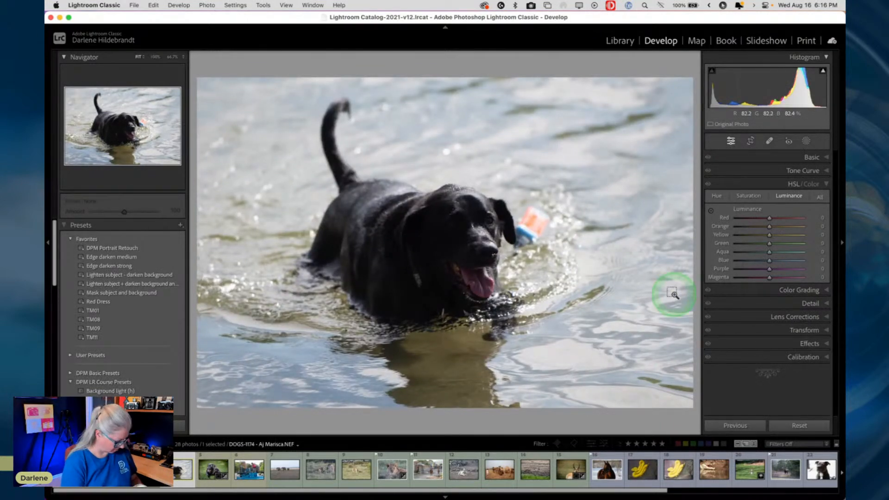
pyautogui.press('super+shift+v')
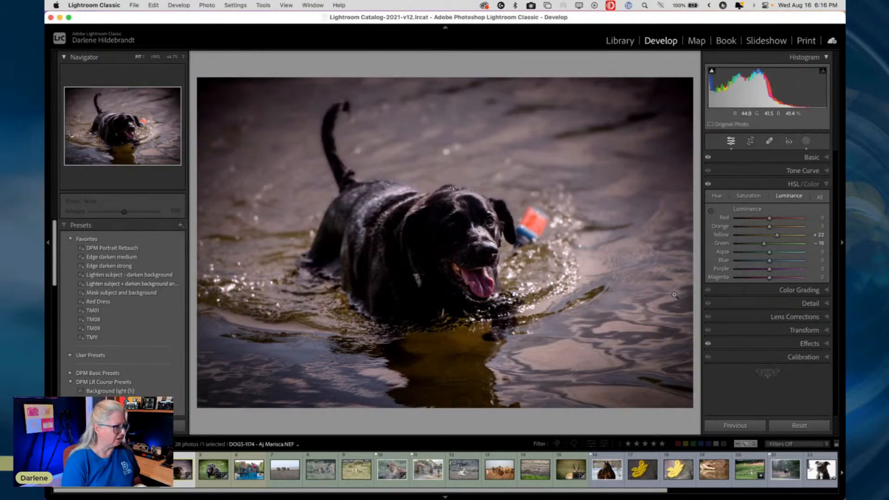
# Set the global Exposure to +0.60, Temp to 5,367 and Tint to +32, comparing with the original photo.
pyautogui.click(807, 158)
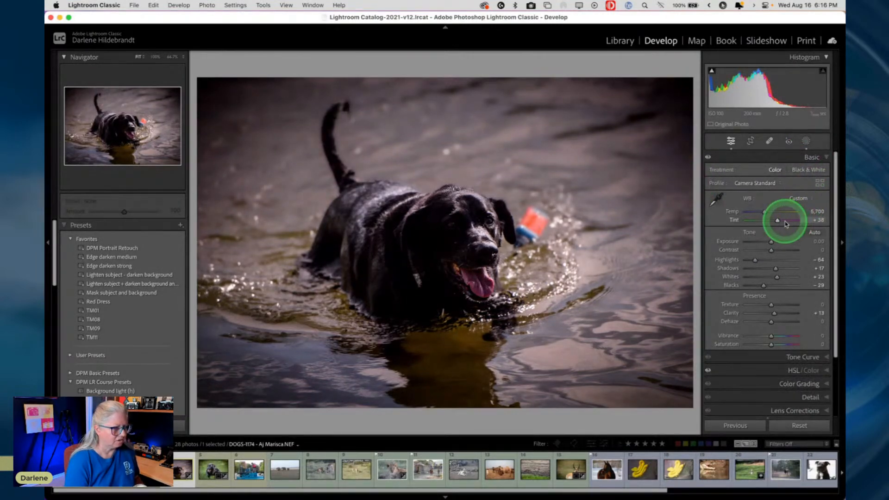
pyautogui.moveTo(768, 242); pyautogui.dragTo(772, 241)
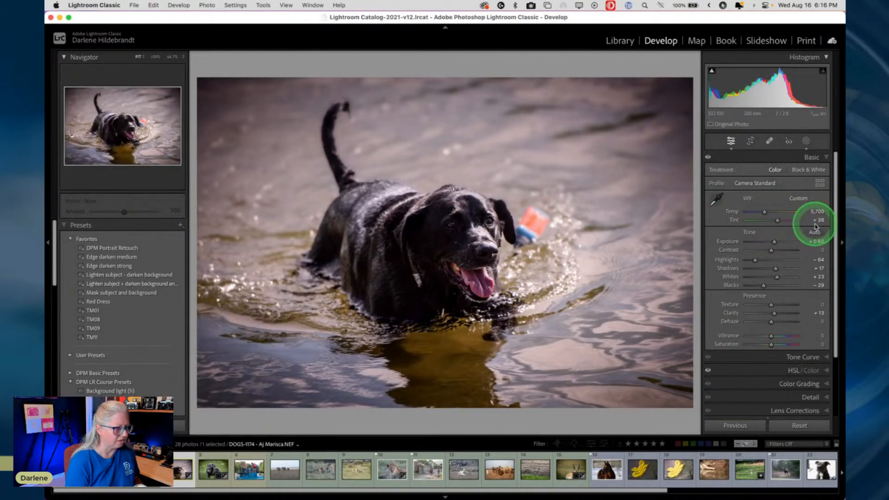
pyautogui.moveTo(815, 221); pyautogui.dragTo(807, 218)
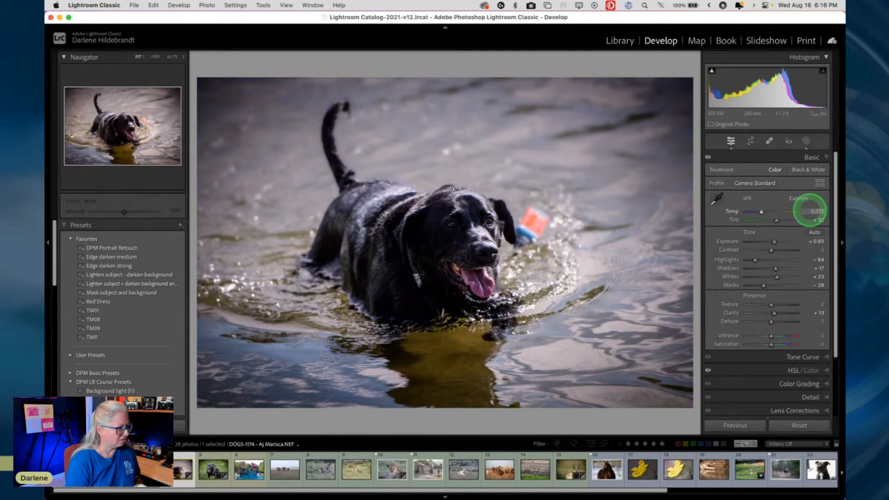
pyautogui.press('\\')
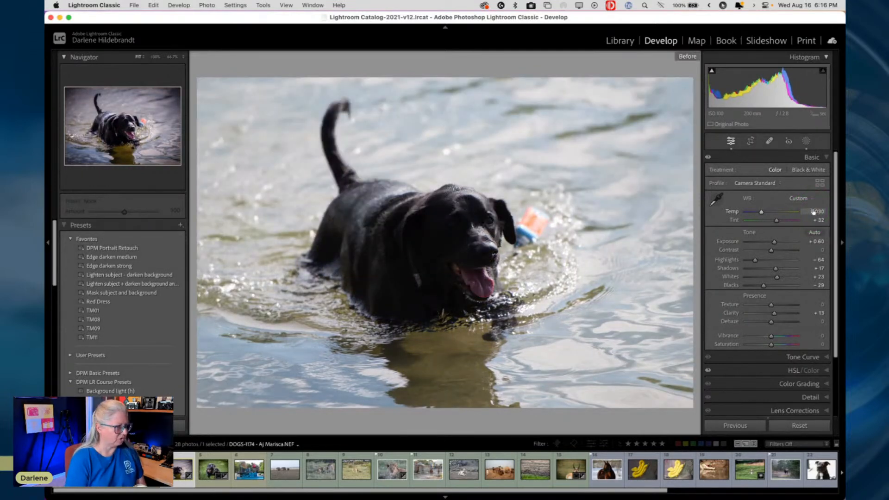
pyautogui.press('\\')
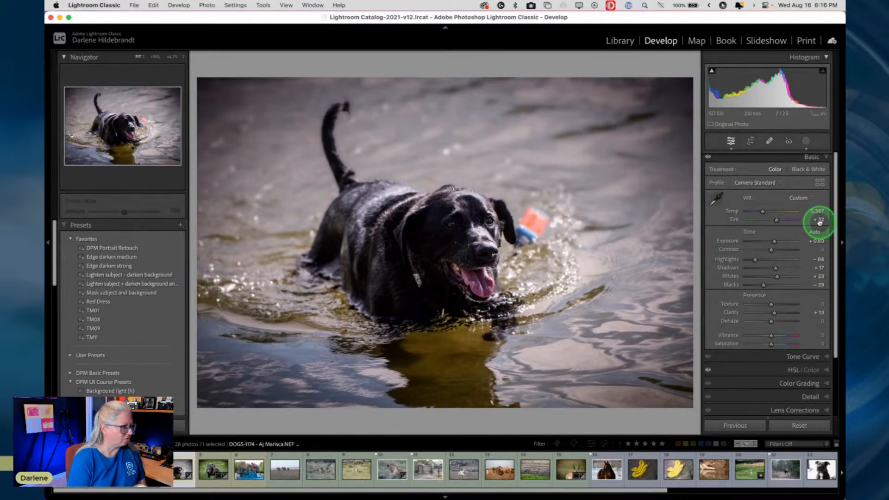
# Sample the white balance from the dog's black head, and cool the Temp to 5,647.
pyautogui.click(716, 199)
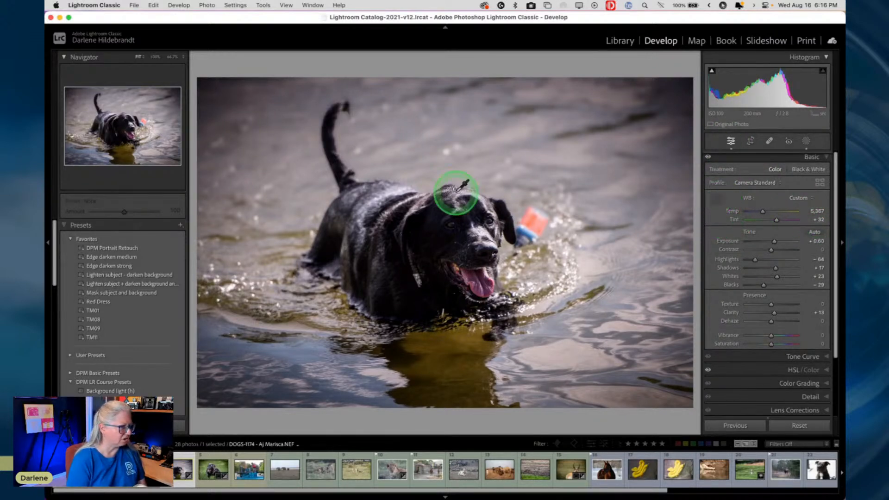
pyautogui.click(471, 199)
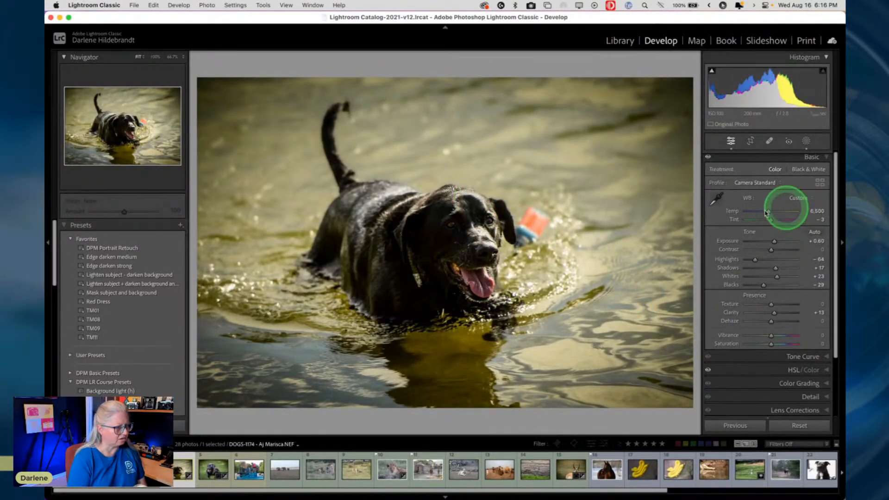
pyautogui.moveTo(817, 210); pyautogui.dragTo(814, 211)
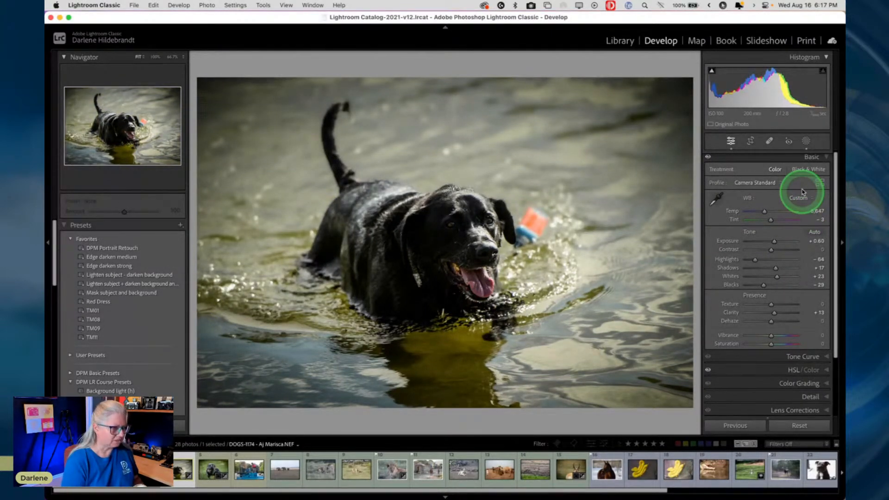
# Check the coverage of the Background, Subject and background blur masks with the overlay shown.
pyautogui.click(806, 140)
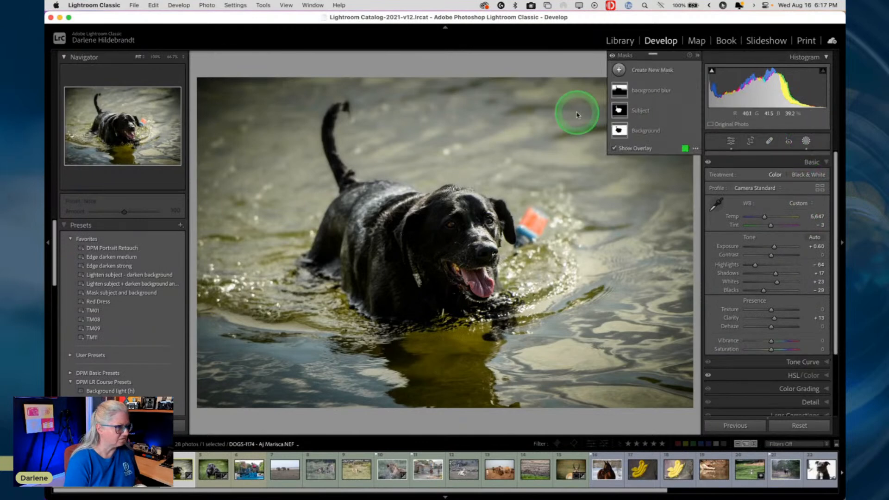
pyautogui.click(656, 132)
pyautogui.press('o')
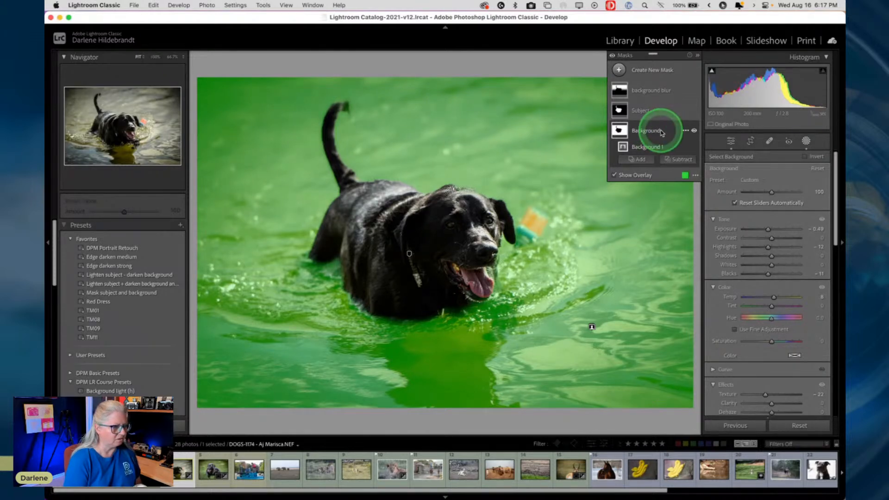
pyautogui.click(666, 113)
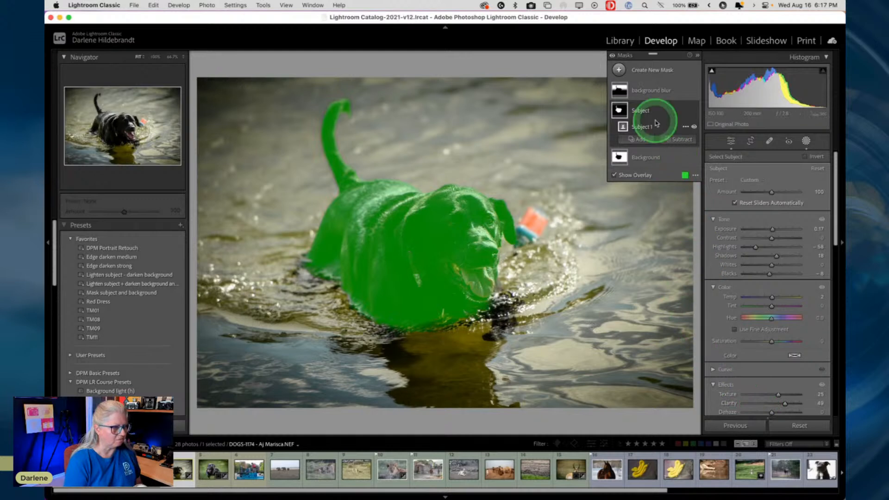
pyautogui.click(656, 92)
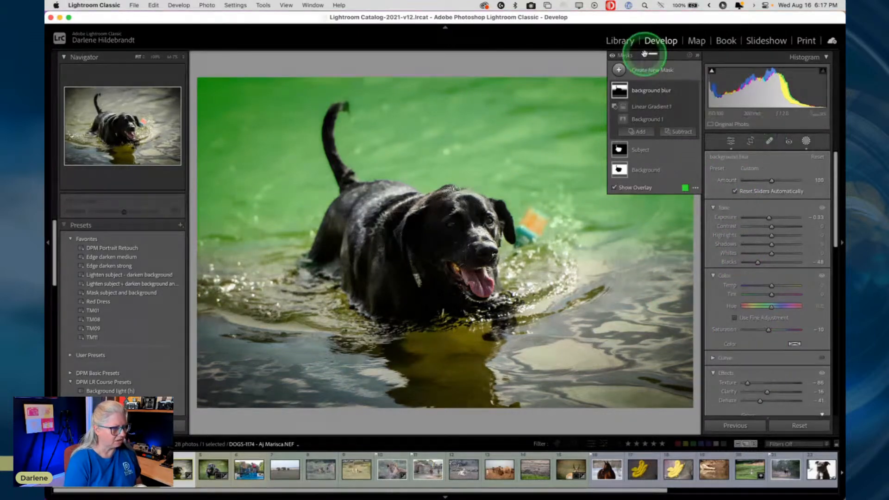
# Tint the Background mask blue with hue 237 and saturation 57, and compare the photo with the mask off and on.
pyautogui.click(662, 174)
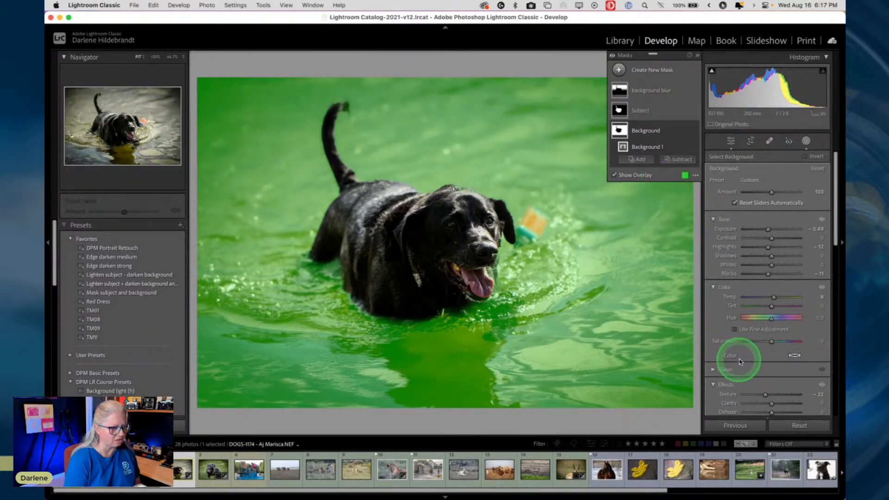
pyautogui.click(794, 355)
pyautogui.click(795, 355)
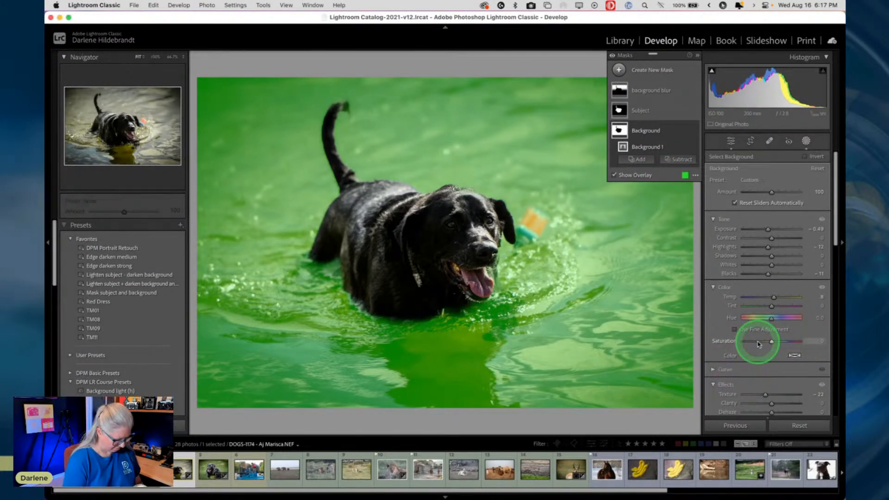
pyautogui.press('o')
pyautogui.click(794, 355)
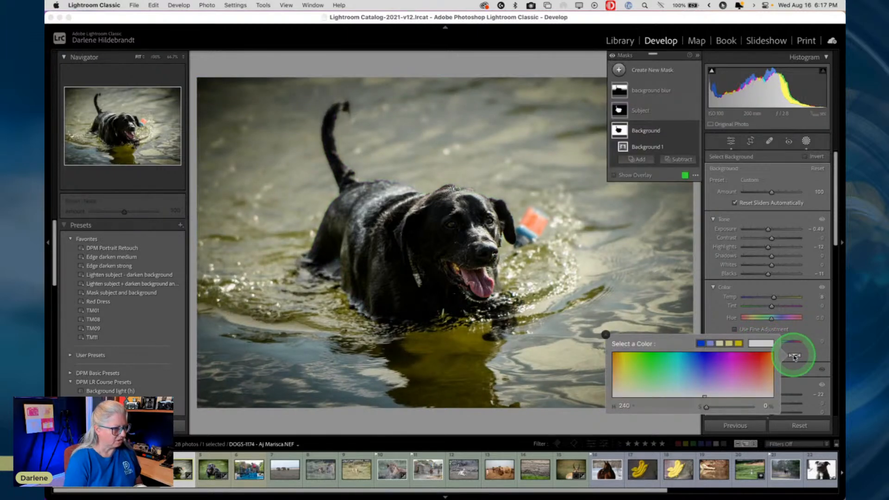
pyautogui.click(704, 364)
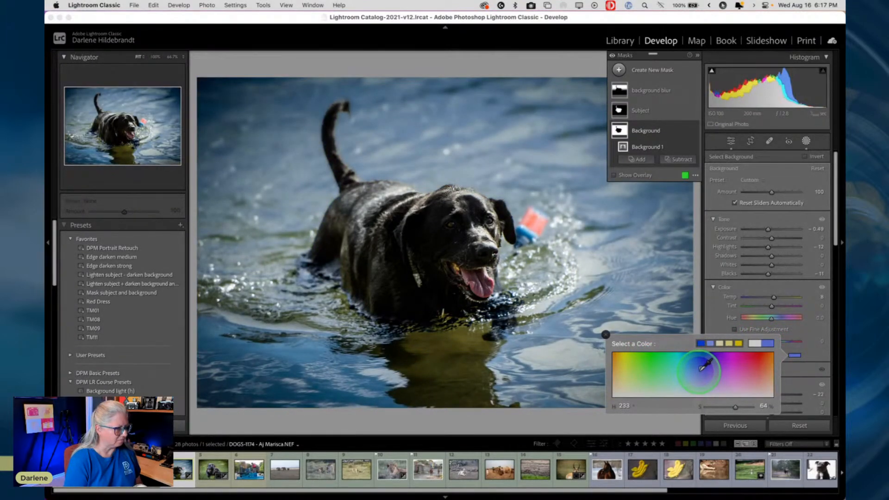
pyautogui.moveTo(696, 372); pyautogui.dragTo(694, 376)
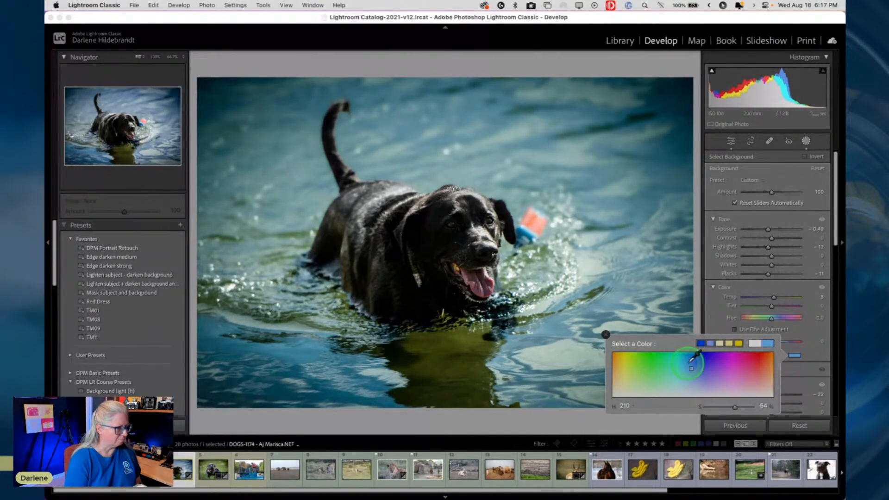
pyautogui.moveTo(692, 361); pyautogui.dragTo(695, 367)
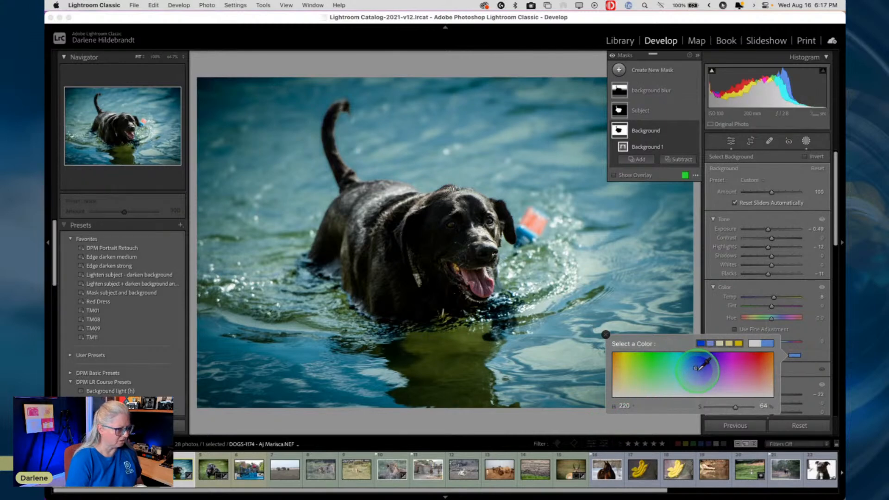
pyautogui.moveTo(697, 367); pyautogui.dragTo(698, 369)
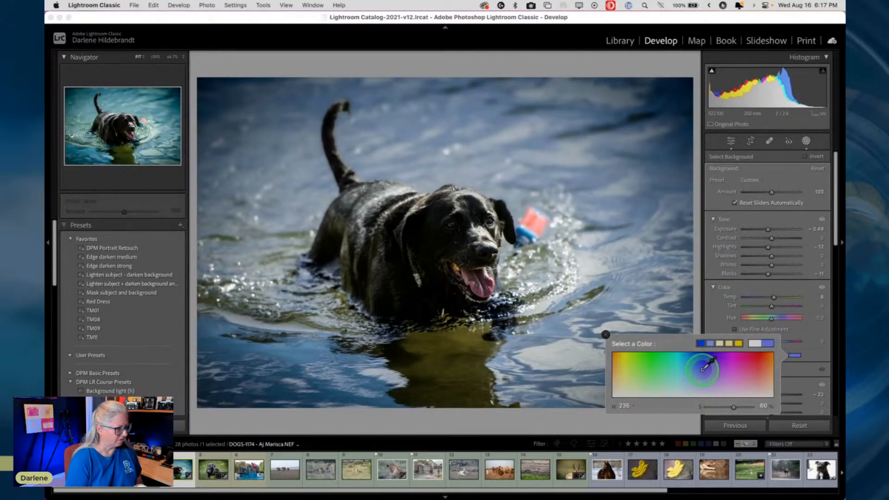
pyautogui.moveTo(702, 370); pyautogui.dragTo(703, 371)
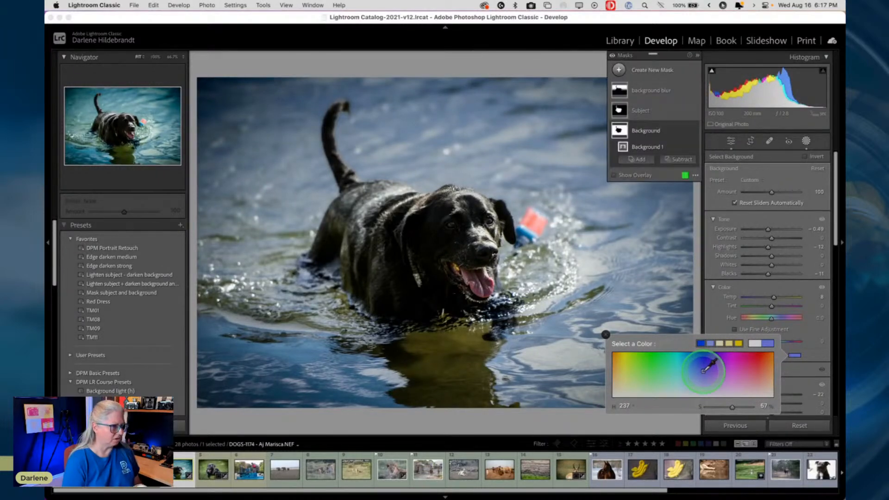
pyautogui.click(694, 132)
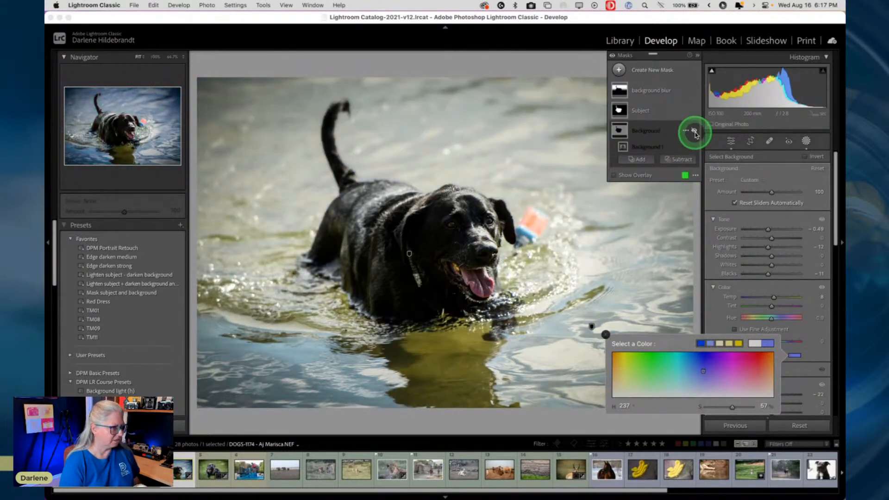
pyautogui.click(694, 132)
# Set the Background mask's Highlights to about -26 and Exposure to -0.43, and reset its Texture to 0.
pyautogui.click(723, 247)
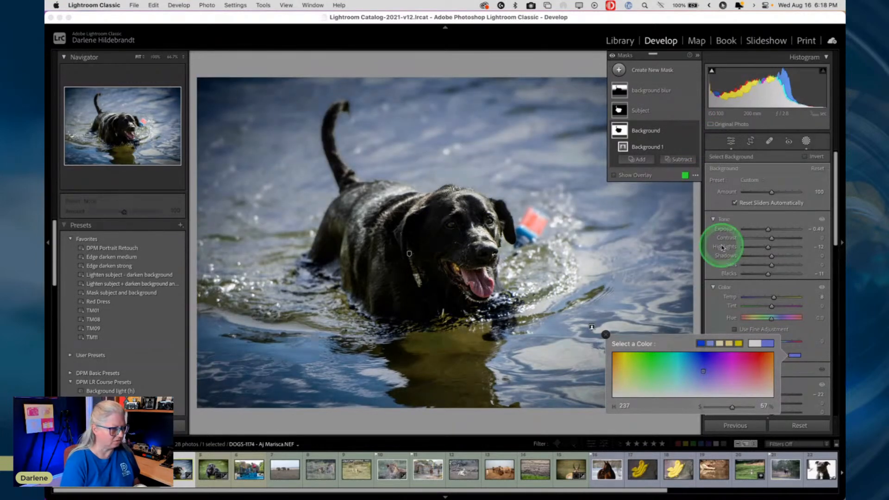
pyautogui.click(768, 248)
pyautogui.moveTo(768, 248)
pyautogui.mouseDown()
pyautogui.moveTo(758, 245)
pyautogui.moveTo(780, 248)
pyautogui.moveTo(763, 247)
pyautogui.moveTo(769, 231)
pyautogui.mouseUp()
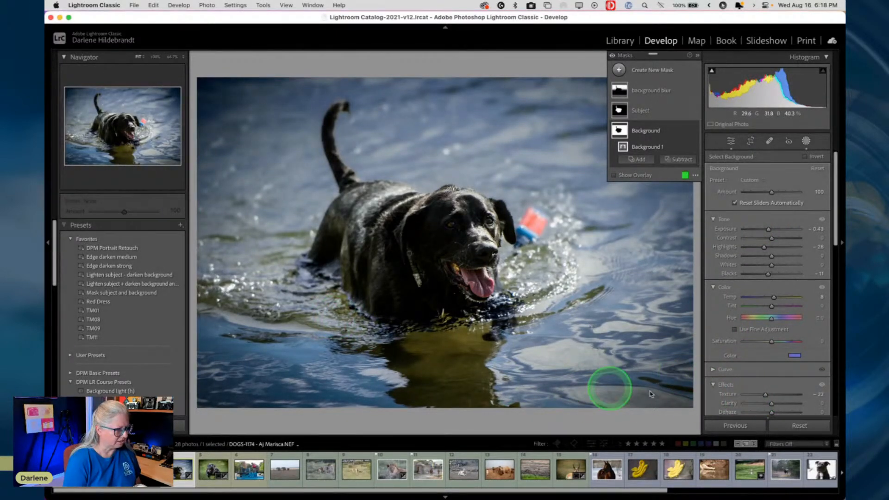
pyautogui.doubleClick(764, 394)
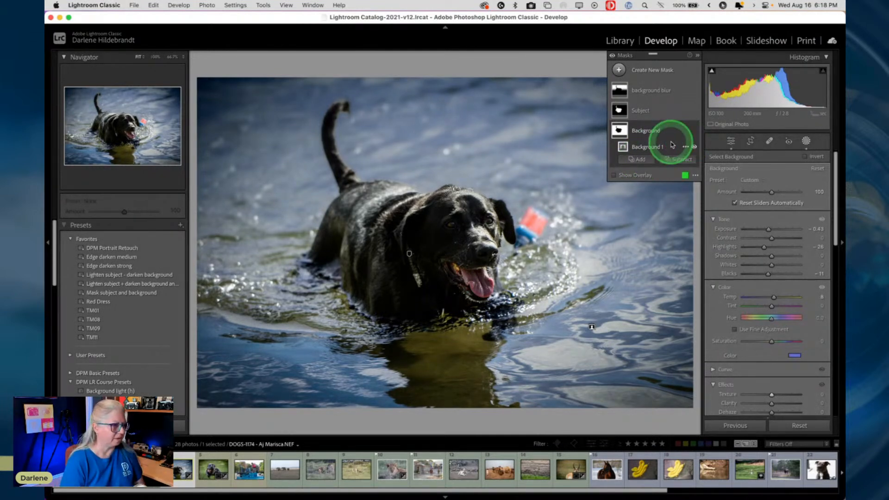
# Move the background blur mask's linear gradient up to the dog's head and widen its transition toward the photo's upper edge.
pyautogui.click(665, 95)
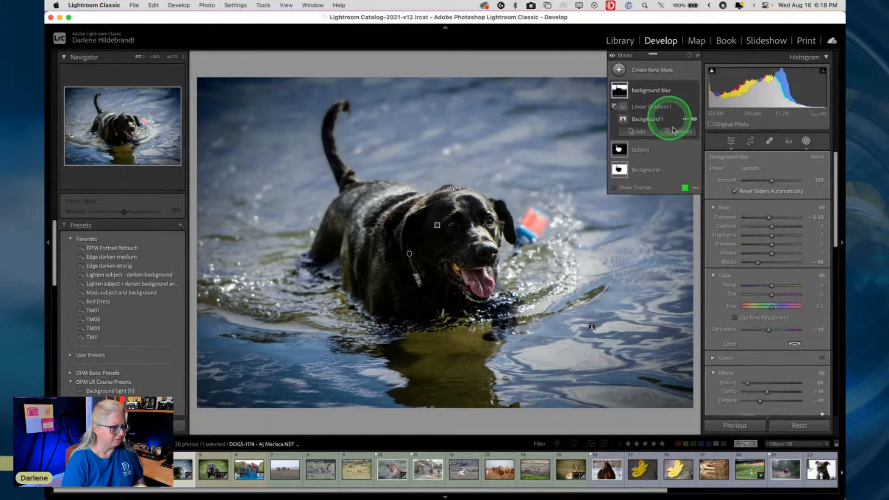
pyautogui.click(652, 106)
pyautogui.moveTo(437, 227); pyautogui.dragTo(432, 202)
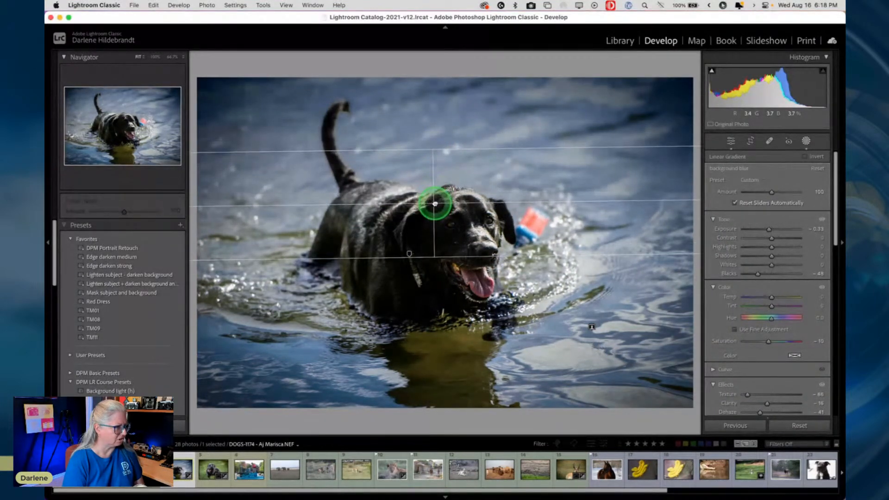
pyautogui.moveTo(430, 149); pyautogui.dragTo(432, 97)
pyautogui.moveTo(431, 178)
pyautogui.mouseDown()
pyautogui.moveTo(432, 150)
pyautogui.moveTo(433, 179)
pyautogui.mouseUp()
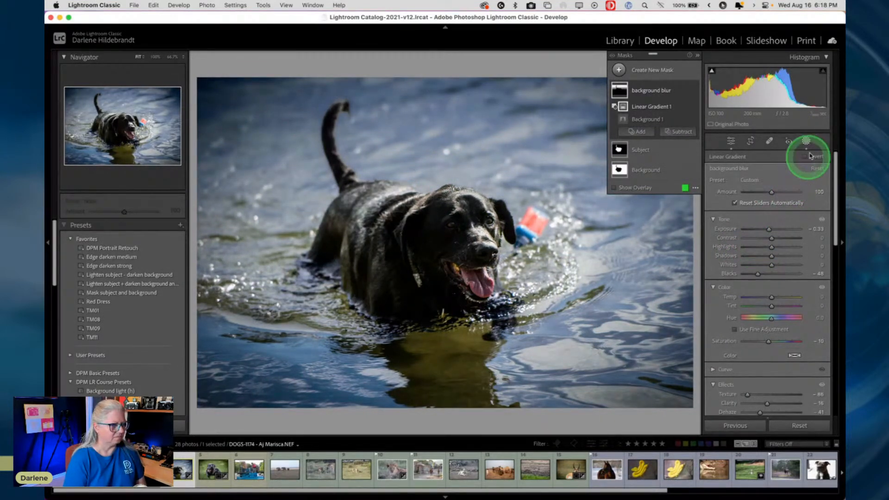
# In the HSL adjustments, set the yellow Saturation to -12 and the yellow Hue to +22, and compare the photo with its original.
pyautogui.hotkey('shift', 'w')
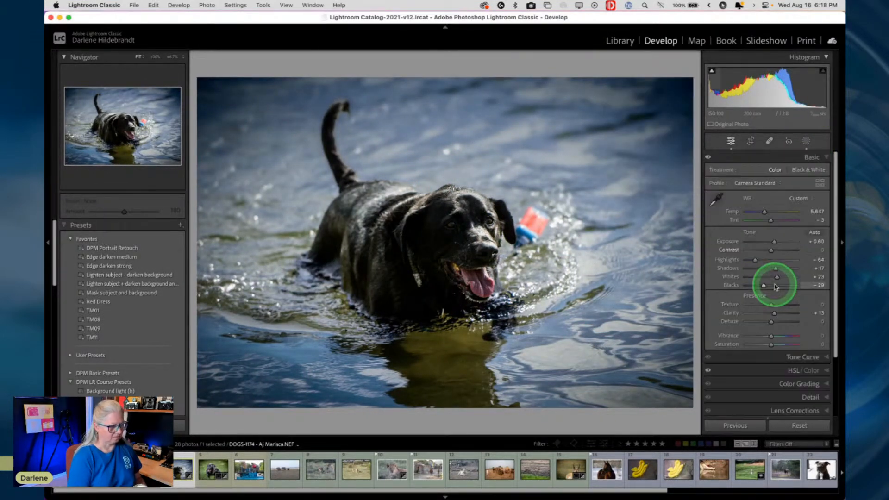
pyautogui.click(776, 371)
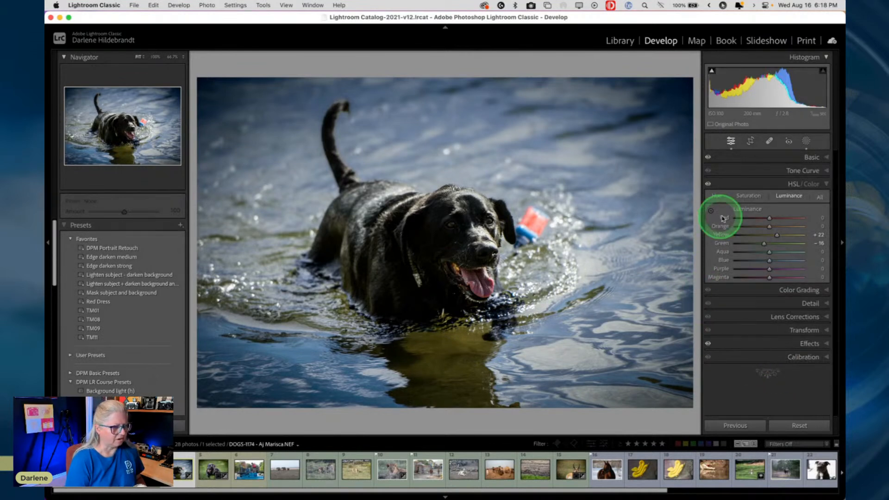
pyautogui.click(746, 197)
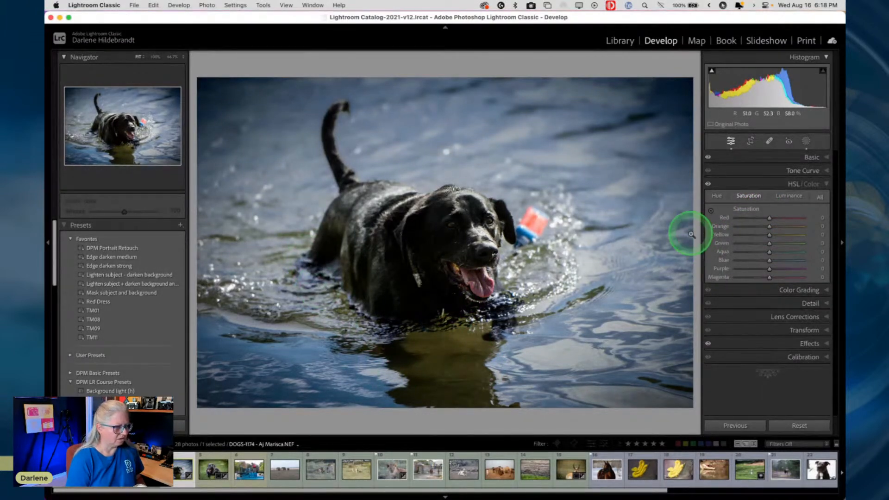
pyautogui.moveTo(769, 234); pyautogui.dragTo(586, 239)
pyautogui.moveTo(742, 236); pyautogui.dragTo(765, 237)
pyautogui.moveTo(762, 237); pyautogui.dragTo(769, 237)
pyautogui.click(716, 196)
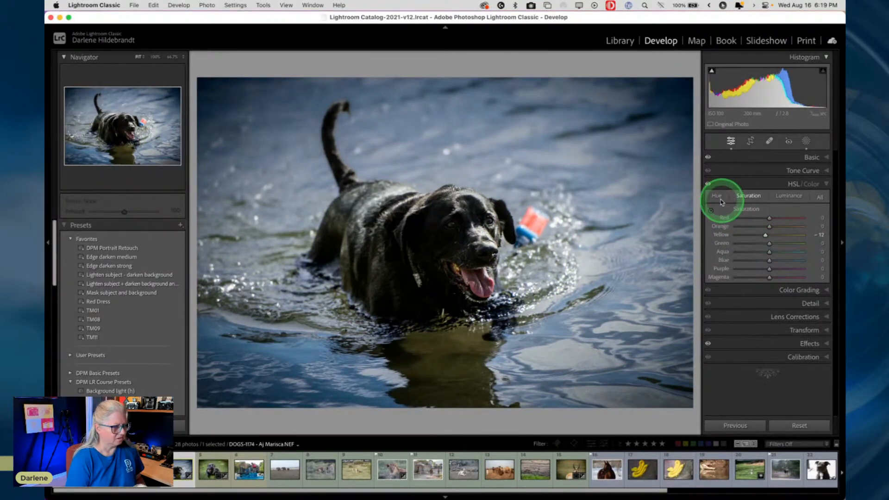
pyautogui.moveTo(769, 243)
pyautogui.mouseDown()
pyautogui.moveTo(766, 235)
pyautogui.moveTo(807, 232)
pyautogui.moveTo(720, 233)
pyautogui.moveTo(829, 233)
pyautogui.moveTo(746, 234)
pyautogui.moveTo(777, 234)
pyautogui.mouseUp()
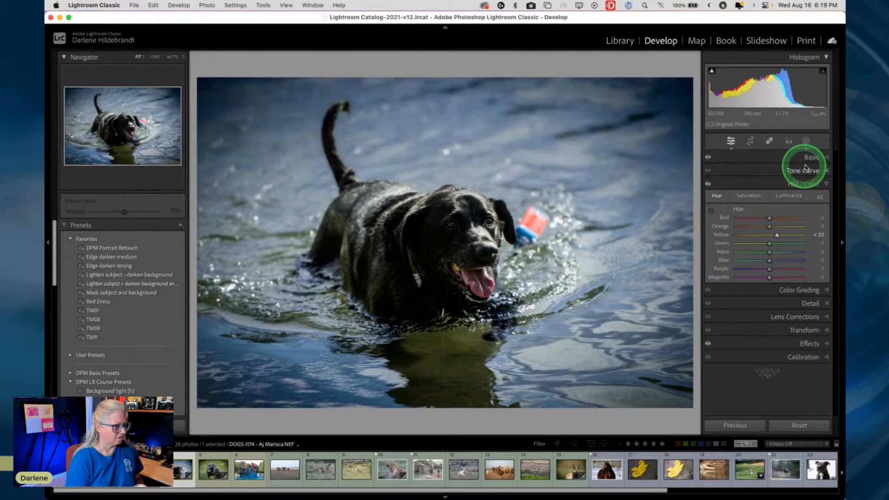
pyautogui.press('\\')
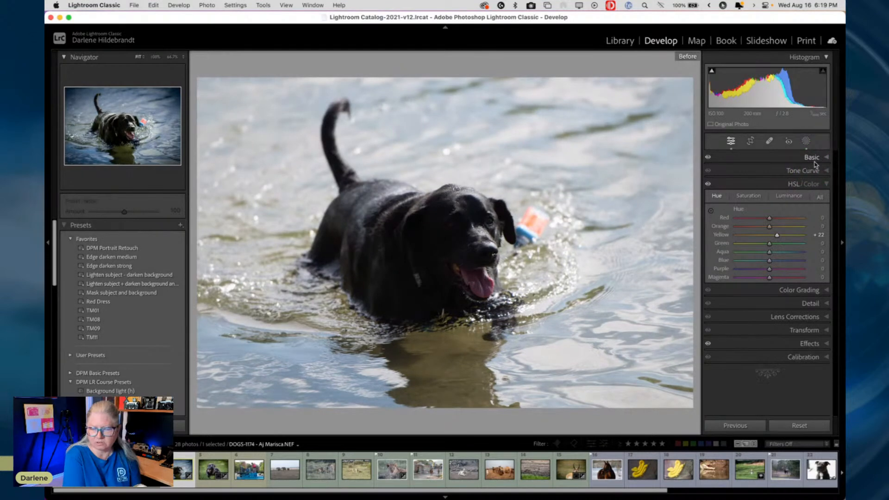
pyautogui.press('\\')
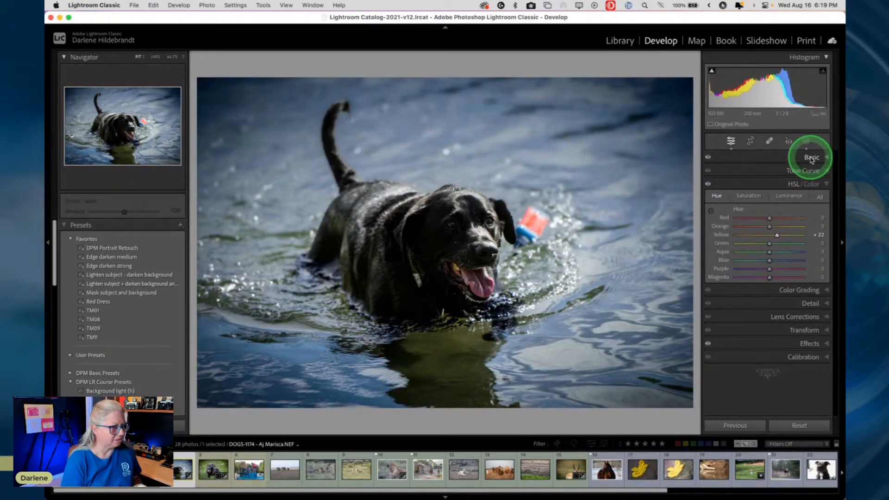
# Raise the whole photo's Exposure to +0.85 and apply the Edge darken medium preset.
pyautogui.click(805, 156)
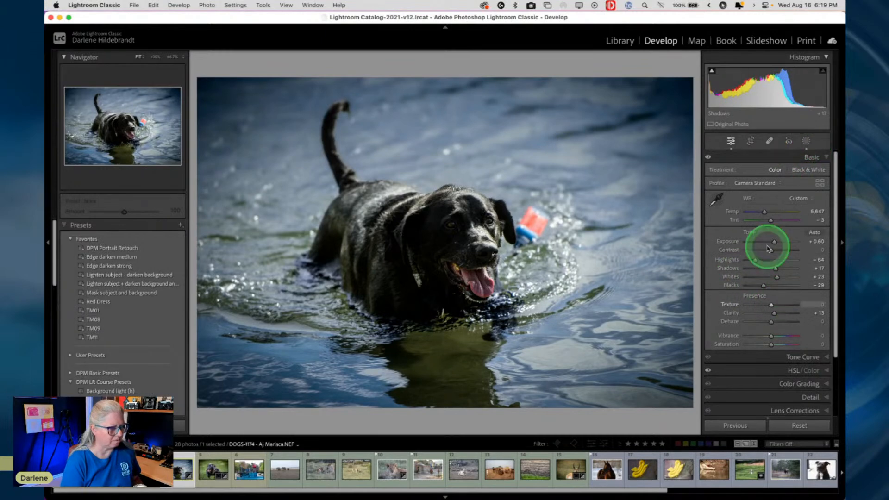
pyautogui.moveTo(774, 242); pyautogui.dragTo(776, 241)
pyautogui.click(134, 257)
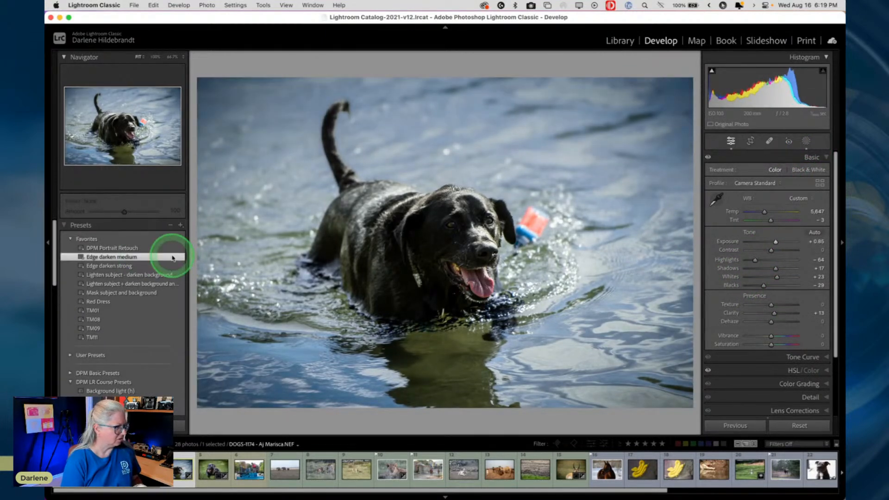
# Set the Subject mask's Exposure to 0.48, Highlights to -27, Blacks to about -16, Texture to 41 and Clarity to 13.
pyautogui.click(806, 141)
pyautogui.click(652, 125)
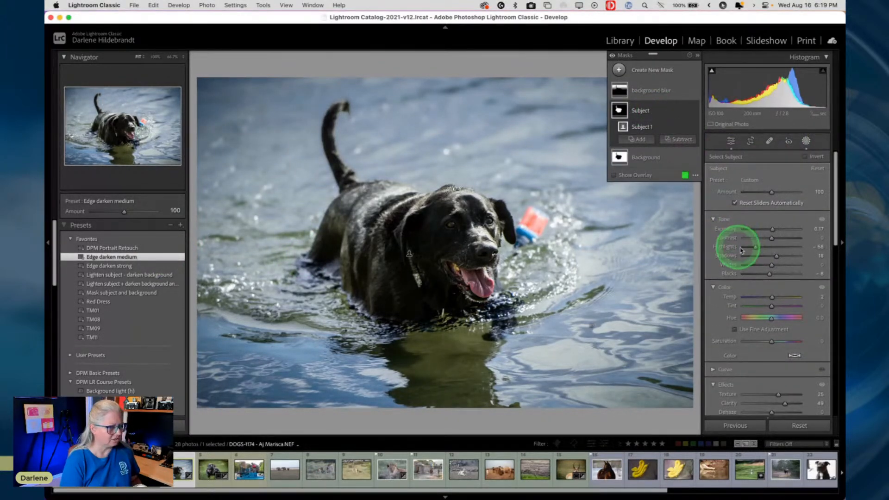
pyautogui.moveTo(773, 230); pyautogui.dragTo(763, 248)
pyautogui.moveTo(768, 273); pyautogui.dragTo(768, 275)
pyautogui.moveTo(784, 403)
pyautogui.mouseDown()
pyautogui.moveTo(774, 403)
pyautogui.moveTo(782, 394)
pyautogui.mouseUp()
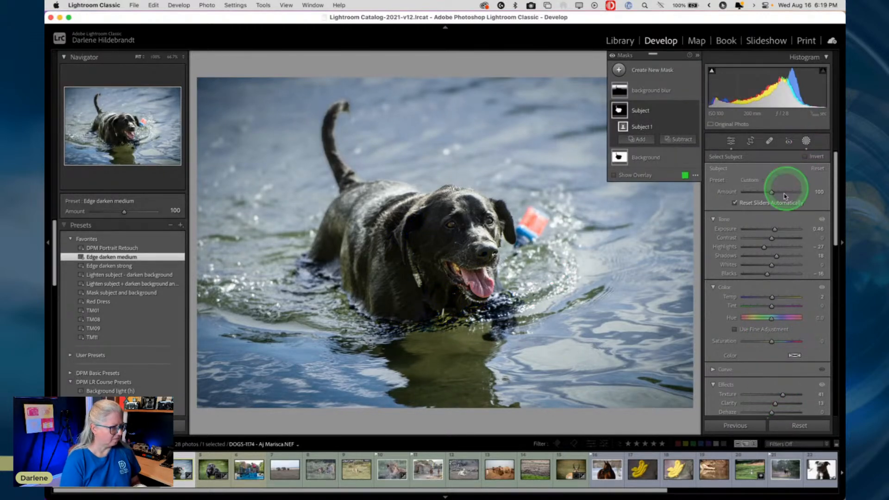
# Lower the whole photo's Exposure to +0.65 and compare the edited dog photo with its original.
pyautogui.click(806, 141)
pyautogui.moveTo(776, 243); pyautogui.dragTo(776, 244)
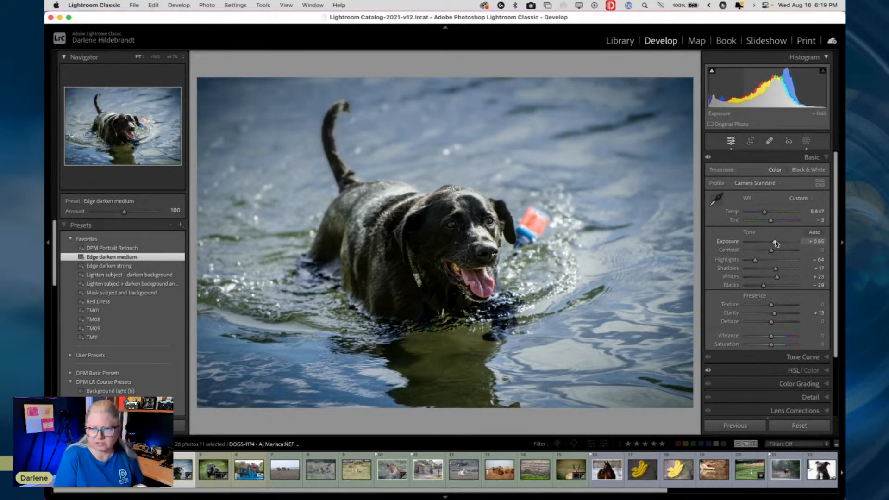
pyautogui.press('\\')
pyautogui.press('\\')
pyautogui.press('\\')
pyautogui.press('\\')
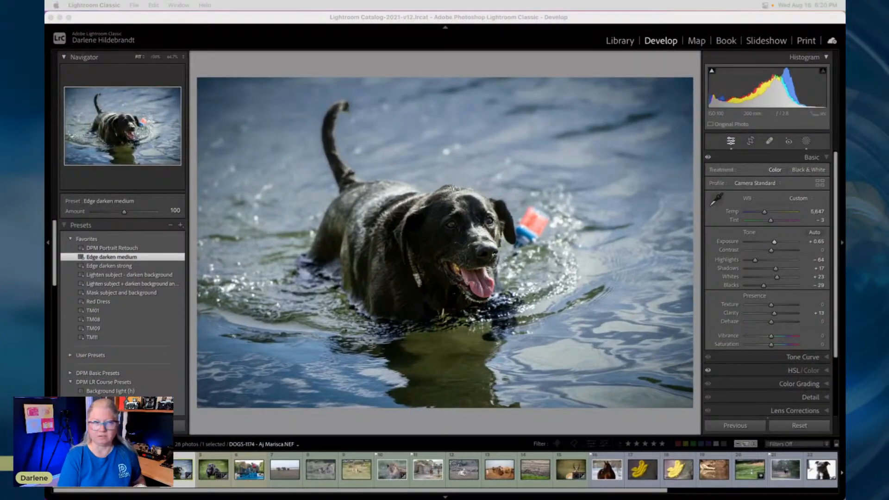
# Copy the dog photo's settings with the background blur, Subject and Background masks, without Healing and Crop, and paste them onto the black bear photo.
pyautogui.click(416, 423)
pyautogui.press('super+shift+c')
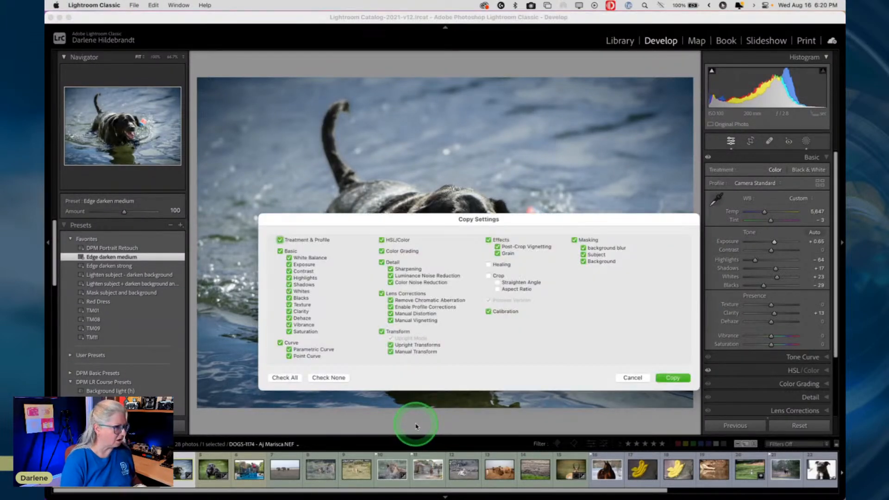
pyautogui.click(671, 377)
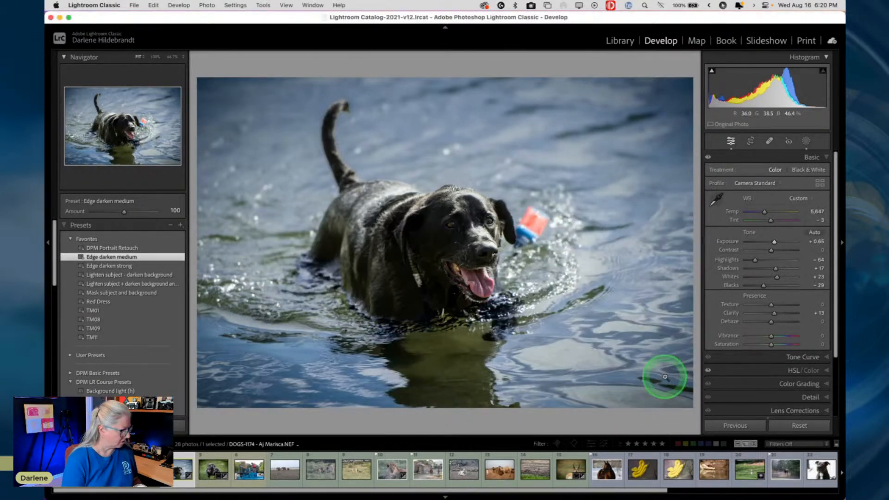
pyautogui.press('g')
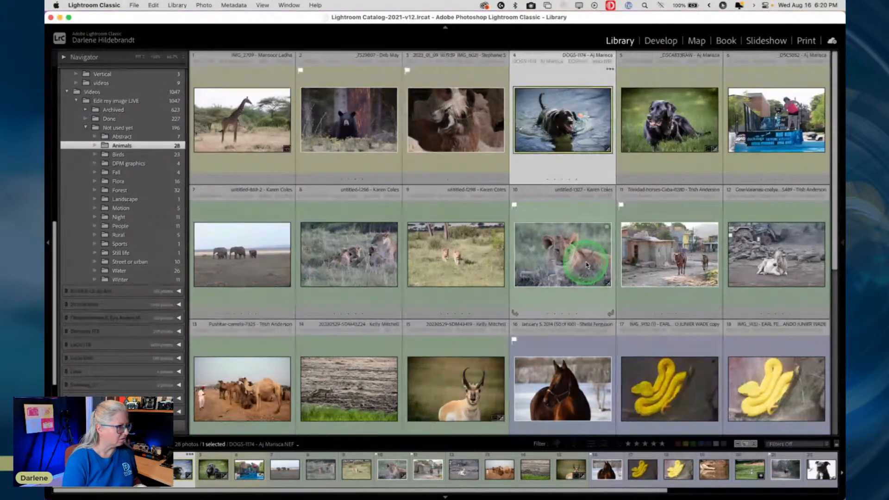
pyautogui.click(328, 124)
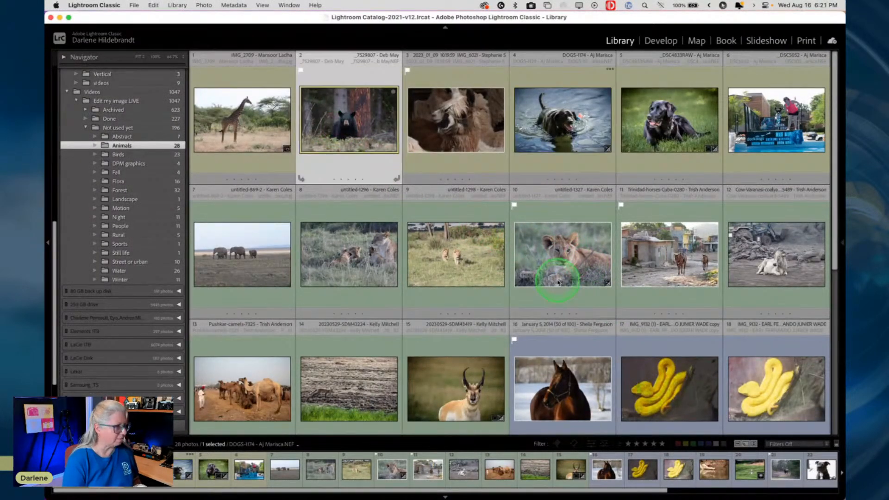
pyautogui.press('d')
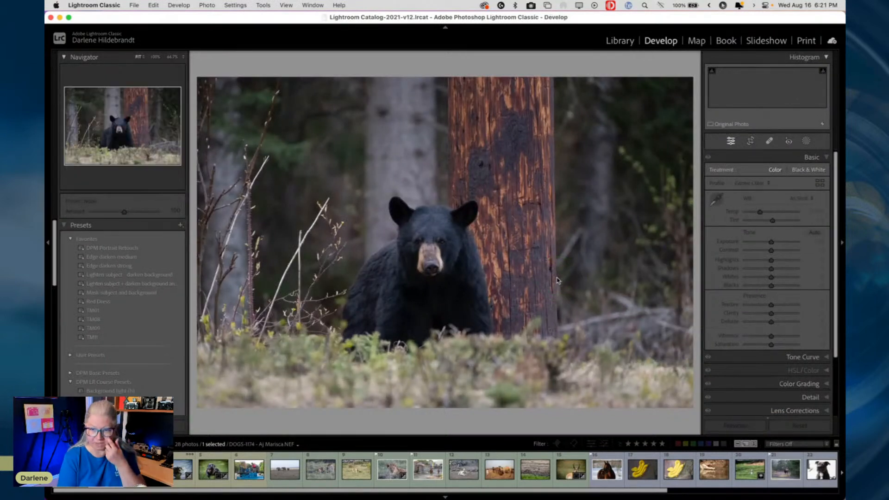
pyautogui.press('super+shift+v')
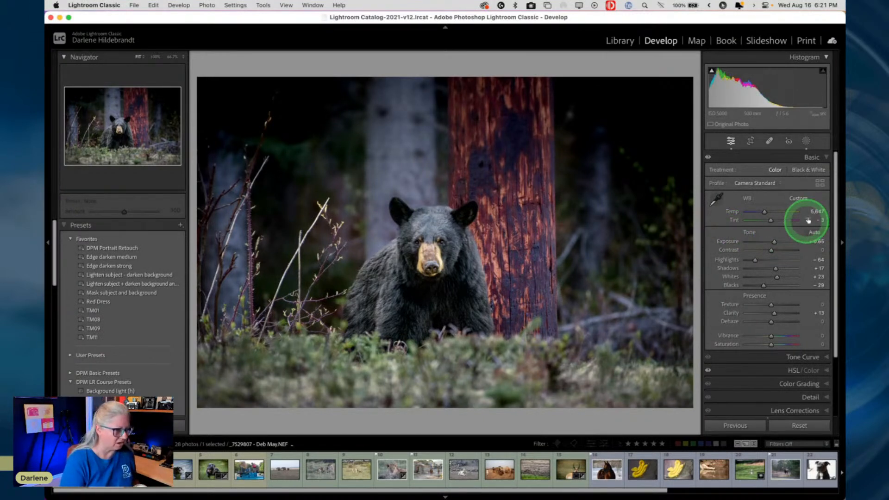
# Set the bear photo's Exposure to +0.60, check its shooting information and compare the edit with the original.
pyautogui.moveTo(774, 241); pyautogui.dragTo(774, 242)
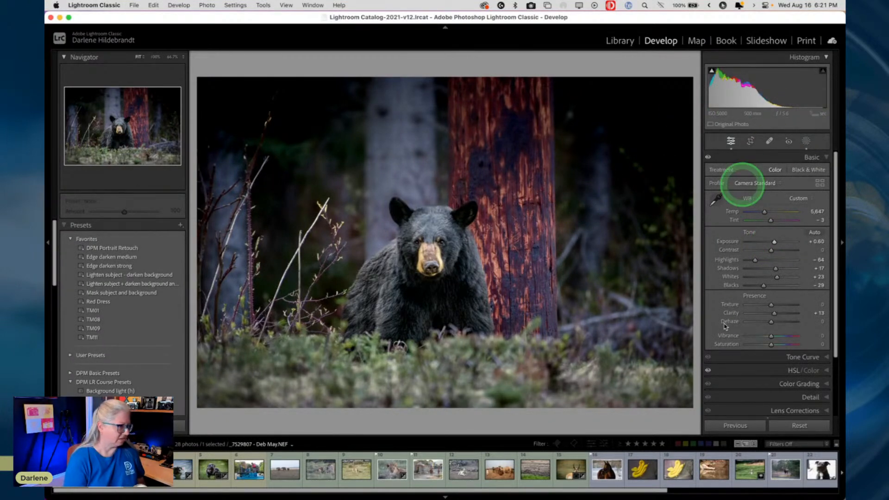
pyautogui.press('i')
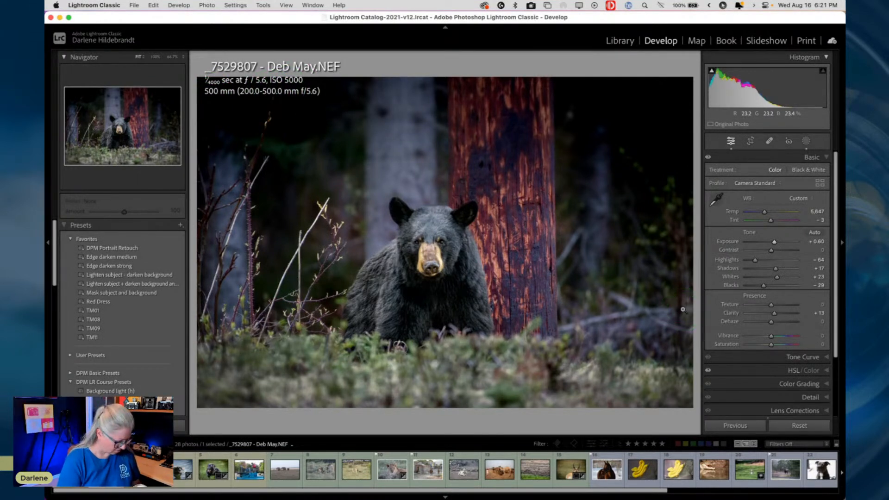
pyautogui.press('i')
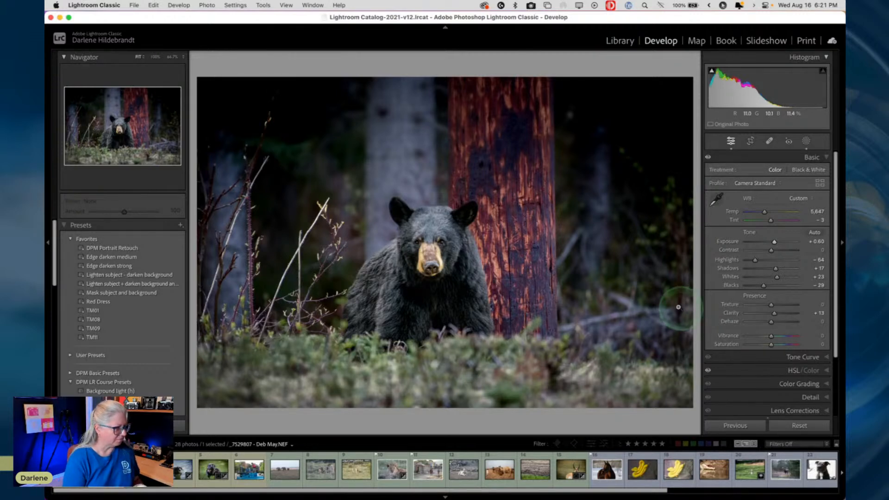
pyautogui.press('\\')
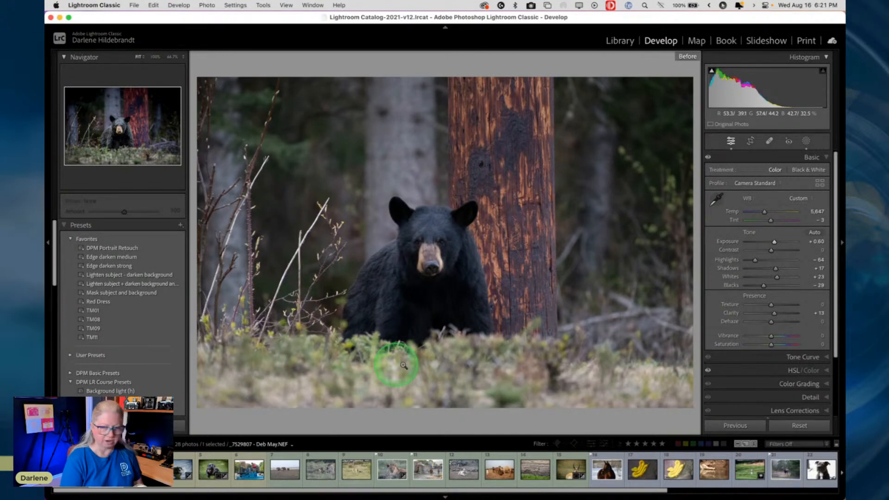
pyautogui.press('\\')
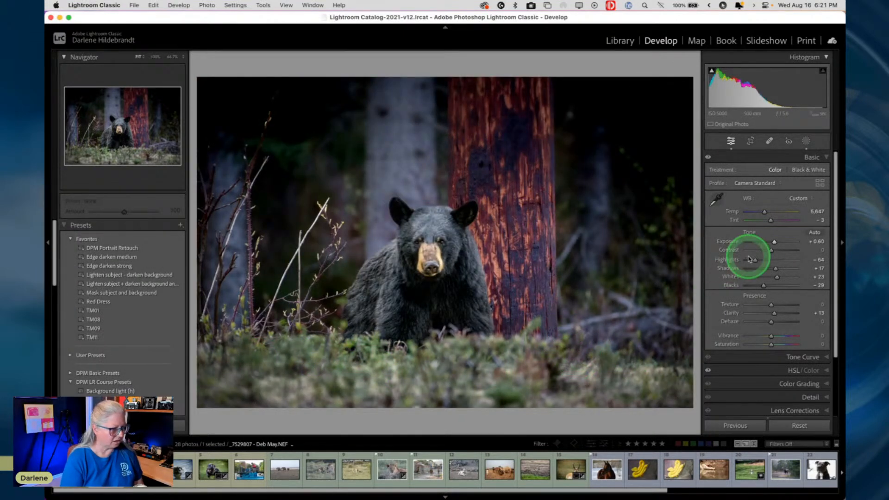
# Check the Background mask's coverage on the bear photo with the overlay, and change its tint to hue 216 and saturation 15.
pyautogui.click(805, 143)
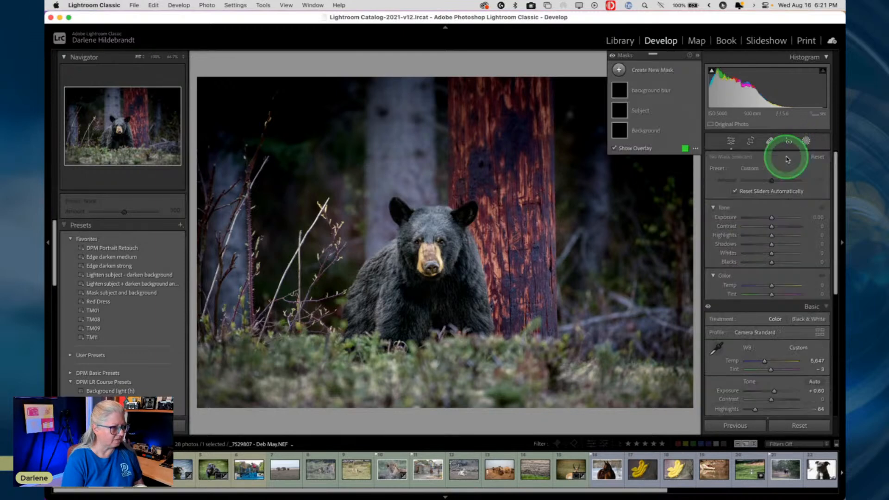
pyautogui.click(662, 134)
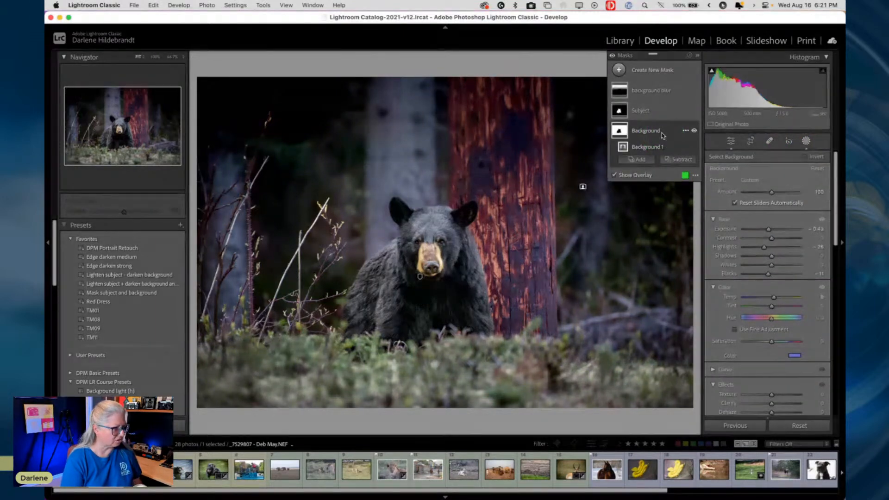
pyautogui.press('o')
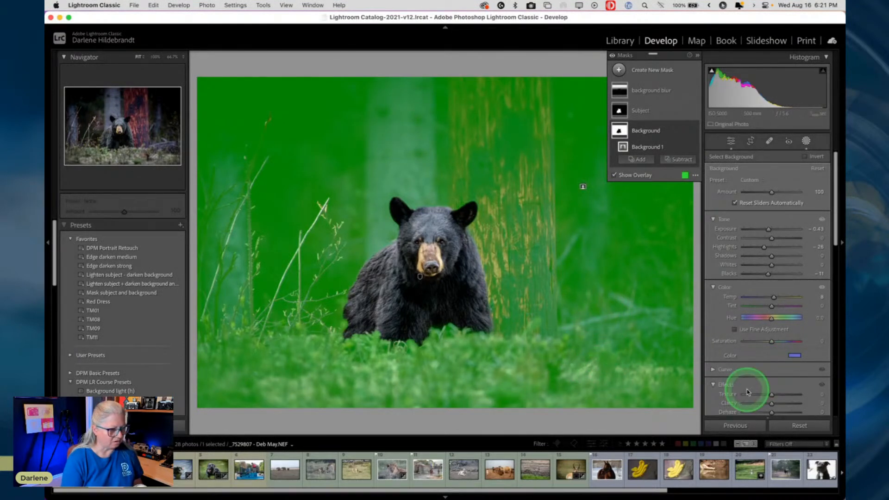
pyautogui.click(794, 355)
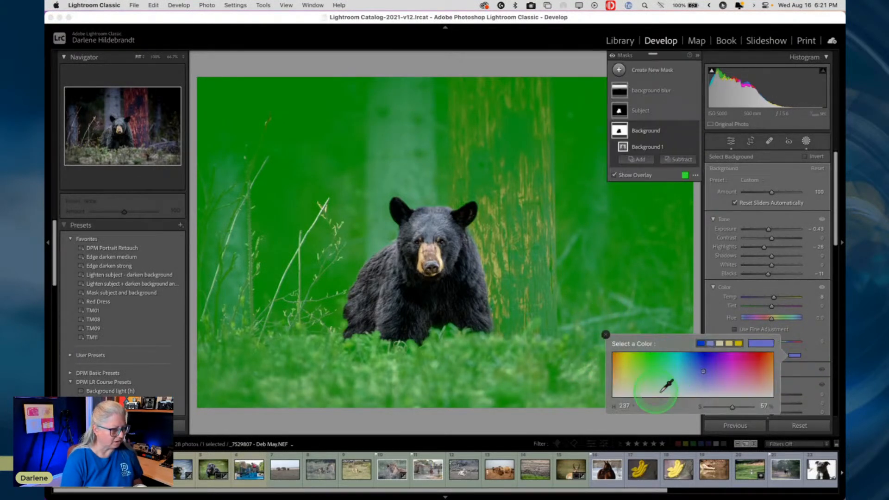
pyautogui.moveTo(704, 371); pyautogui.dragTo(704, 397)
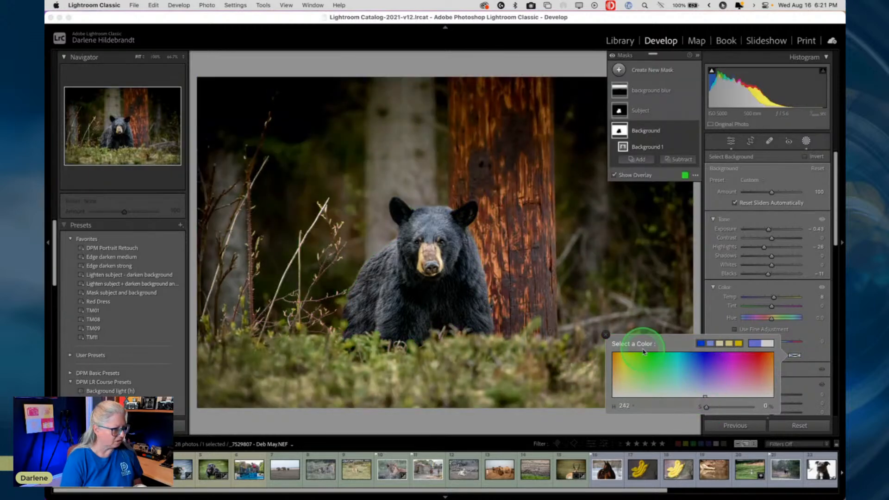
pyautogui.press('Return')
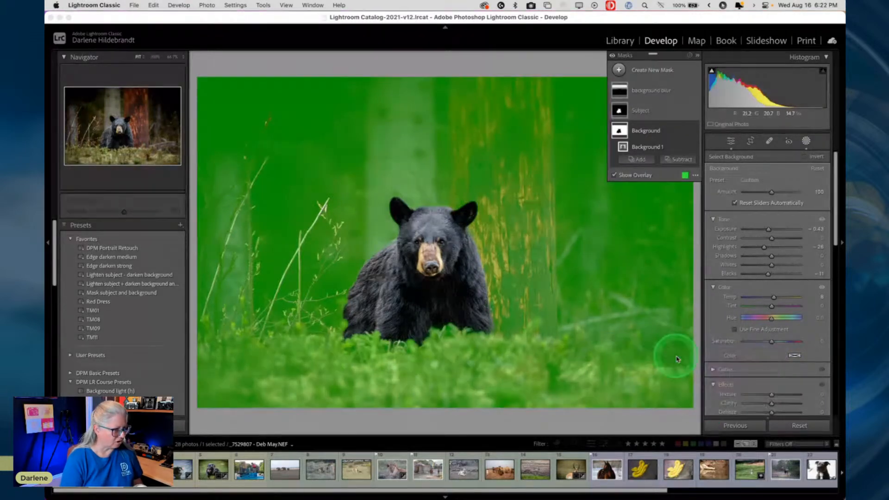
pyautogui.press('o')
pyautogui.click(793, 356)
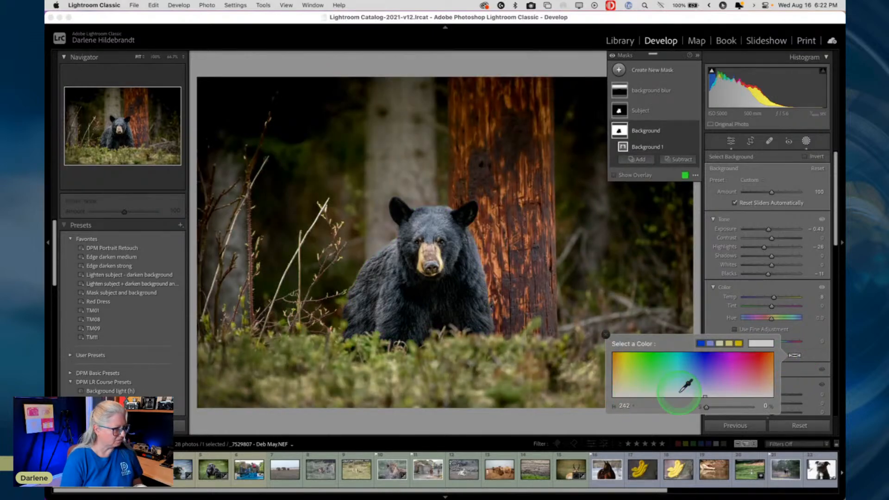
pyautogui.click(618, 366)
pyautogui.moveTo(615, 364); pyautogui.dragTo(695, 388)
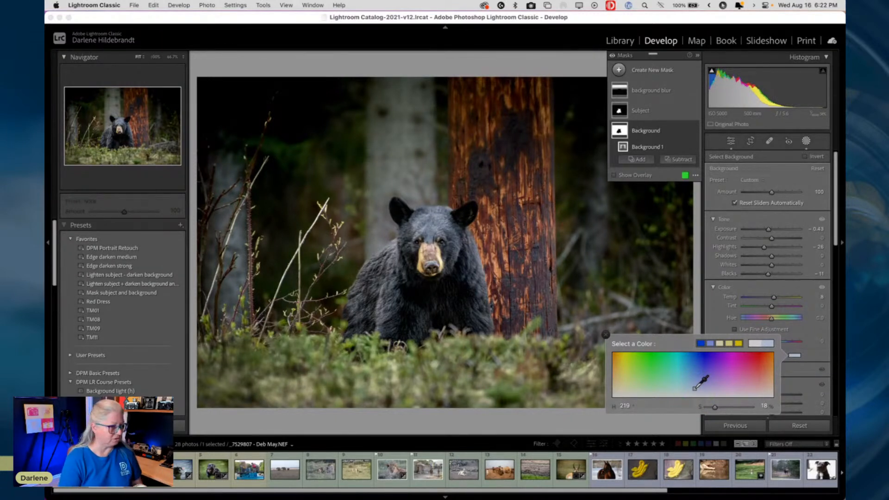
pyautogui.moveTo(694, 387); pyautogui.dragTo(694, 389)
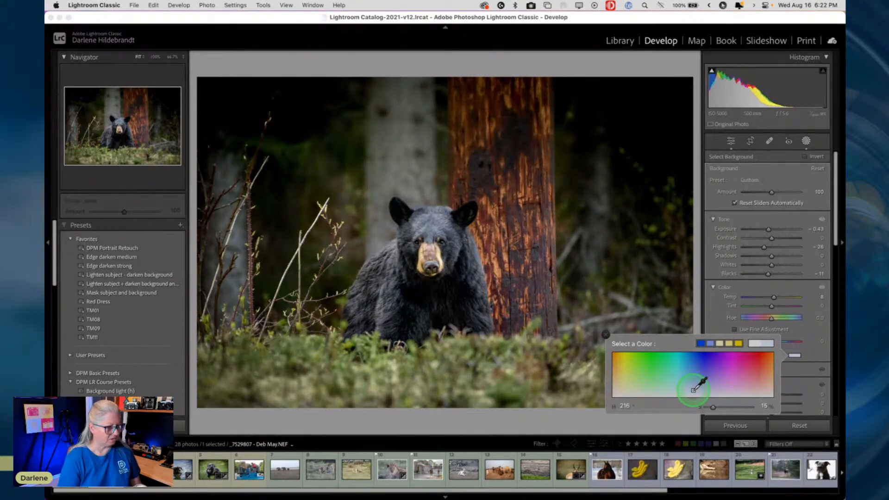
# Select the background blur mask's linear gradient and move its centre down onto the bear's face.
pyautogui.click(658, 95)
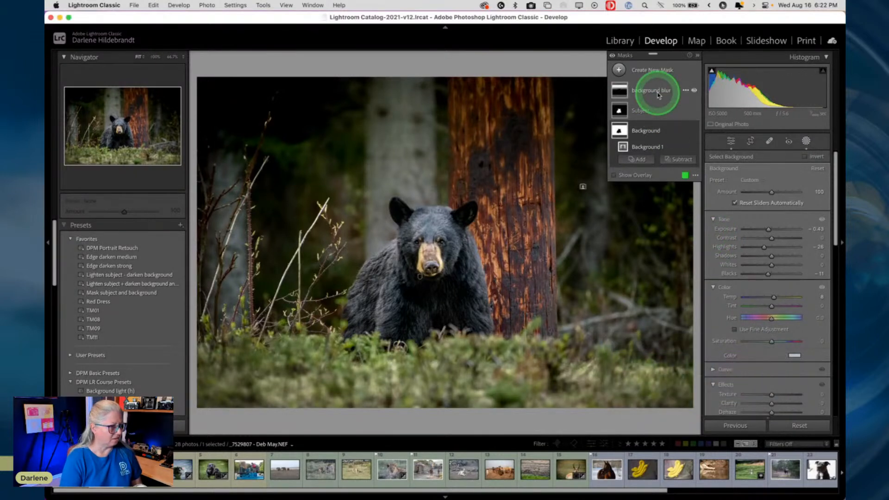
pyautogui.click(658, 92)
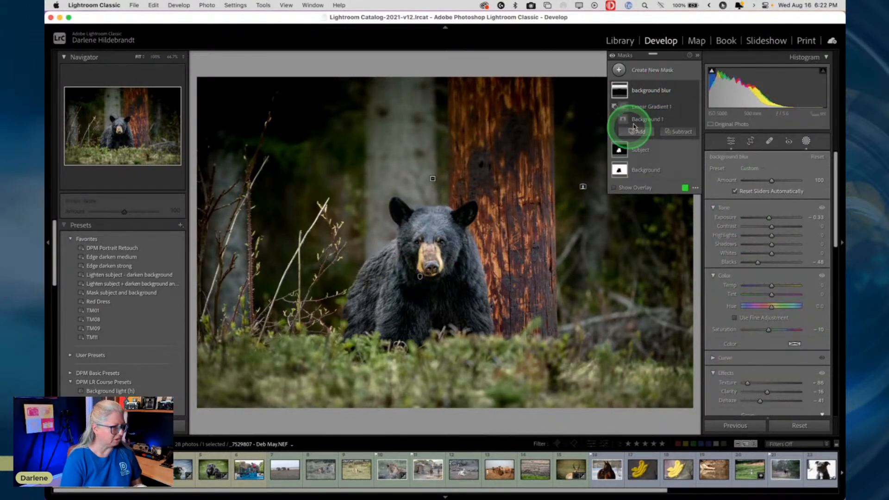
pyautogui.click(639, 107)
pyautogui.moveTo(432, 178); pyautogui.dragTo(424, 249)
# Set the background blur mask's Texture to -60 and its Sharpness to -48.
pyautogui.moveTo(747, 394); pyautogui.dragTo(754, 394)
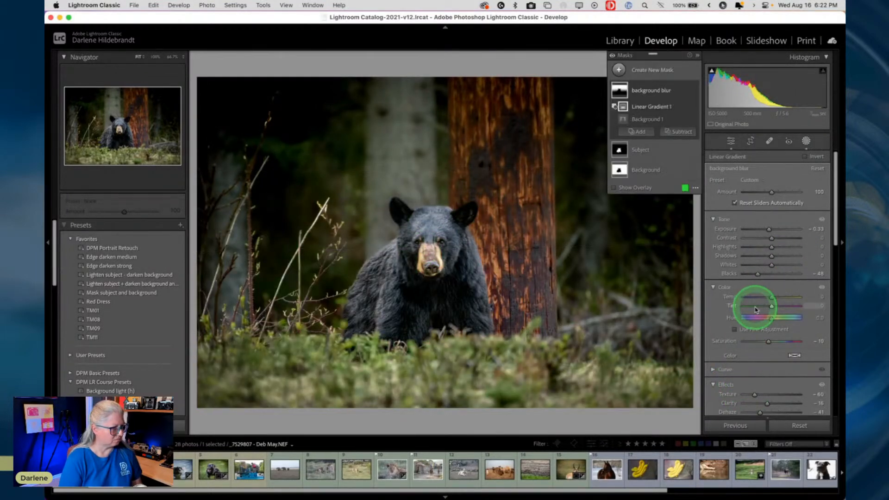
pyautogui.scroll(-4, 756, 309)
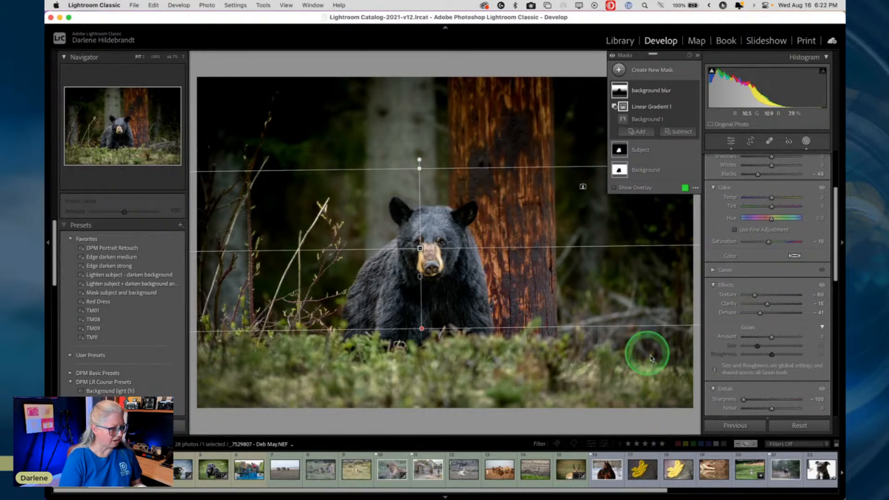
pyautogui.moveTo(744, 401); pyautogui.dragTo(759, 401)
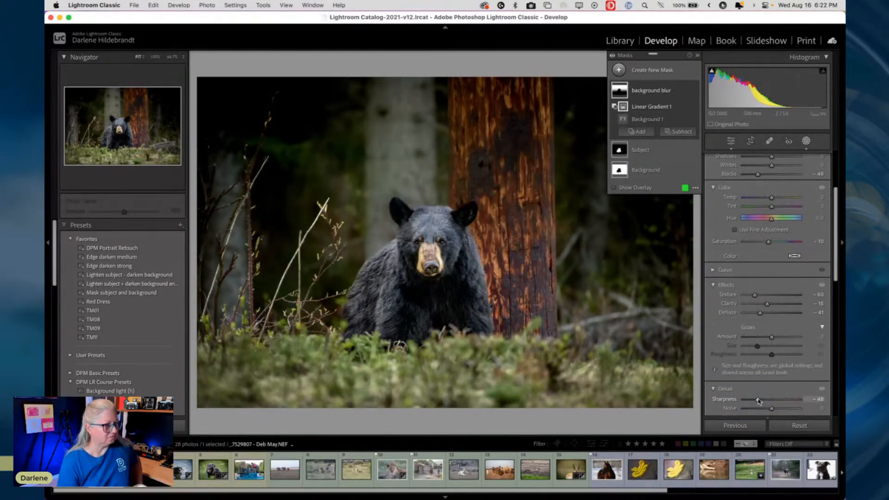
# Subtract the large reddish tree trunk behind the bear from the background blur mask with a rectangular object selection.
pyautogui.click(669, 134)
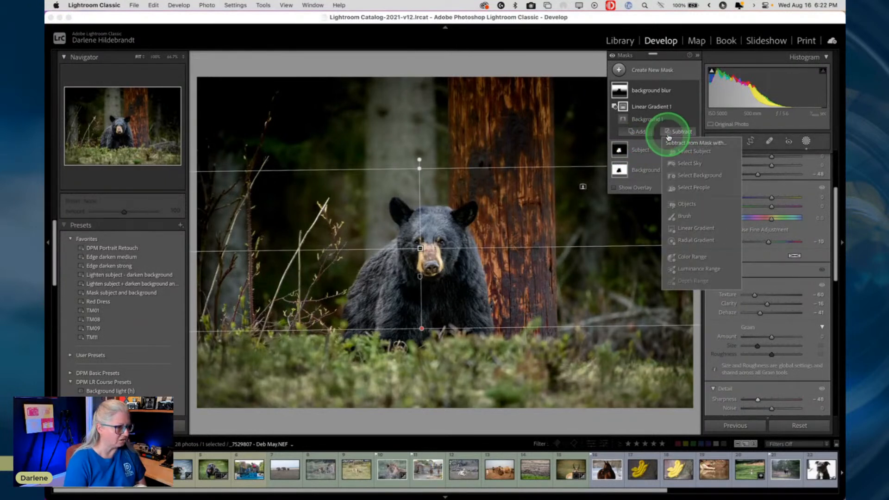
pyautogui.click(686, 204)
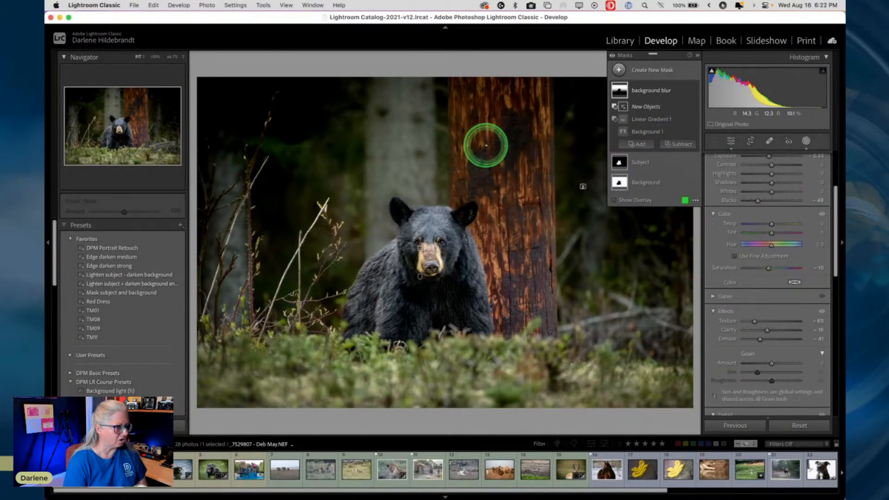
pyautogui.scroll(4, 734, 167)
pyautogui.click(743, 171)
pyautogui.moveTo(446, 78); pyautogui.dragTo(558, 338)
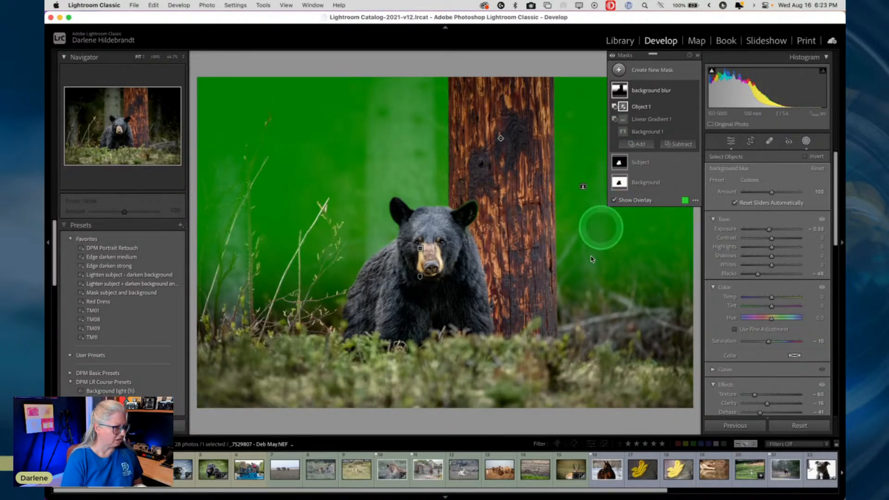
# Check the background blur mask's coverage with the overlay and lower its linear gradient's centre to the bear's muzzle.
pyautogui.press('o')
pyautogui.press('o')
pyautogui.press('o')
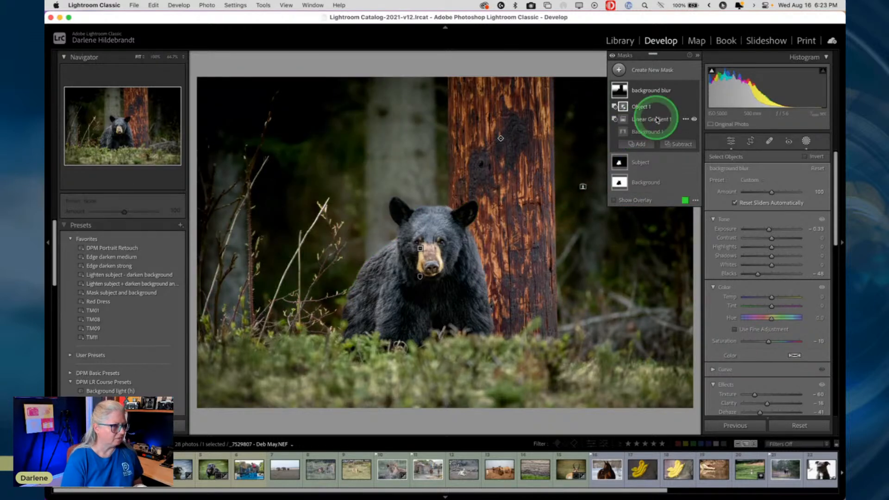
pyautogui.press('o')
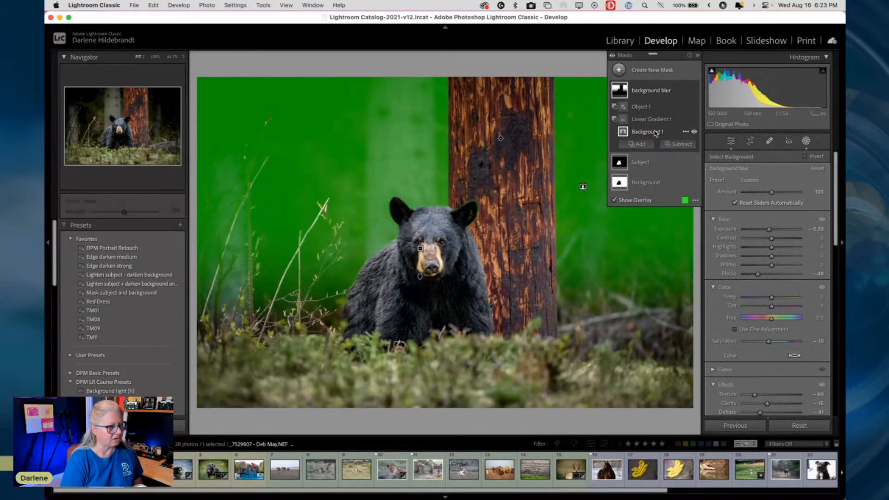
pyautogui.click(646, 119)
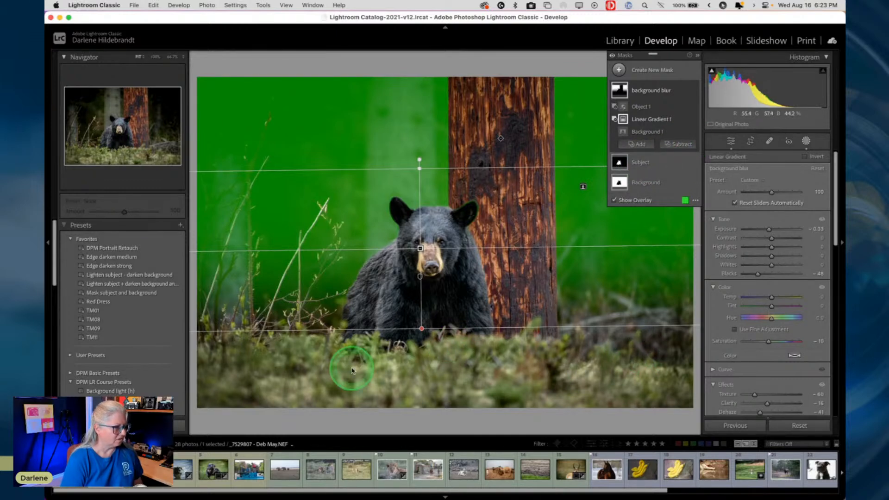
pyautogui.moveTo(421, 248); pyautogui.dragTo(424, 269)
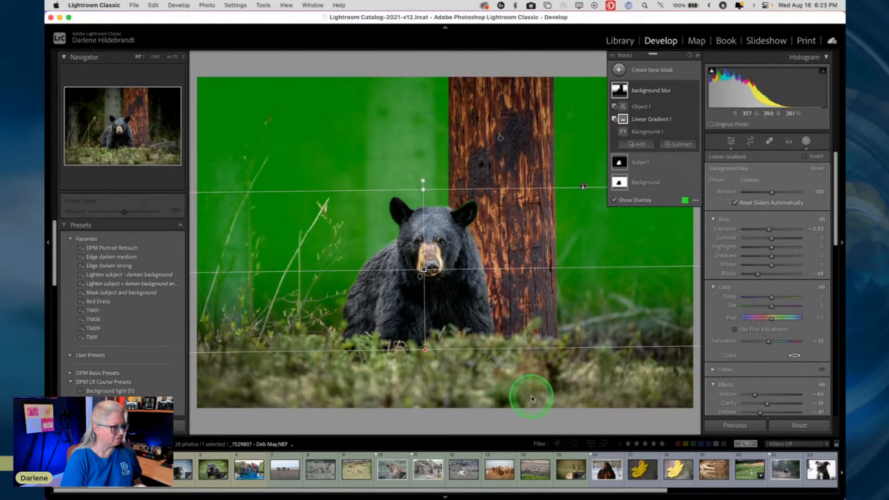
pyautogui.press('o')
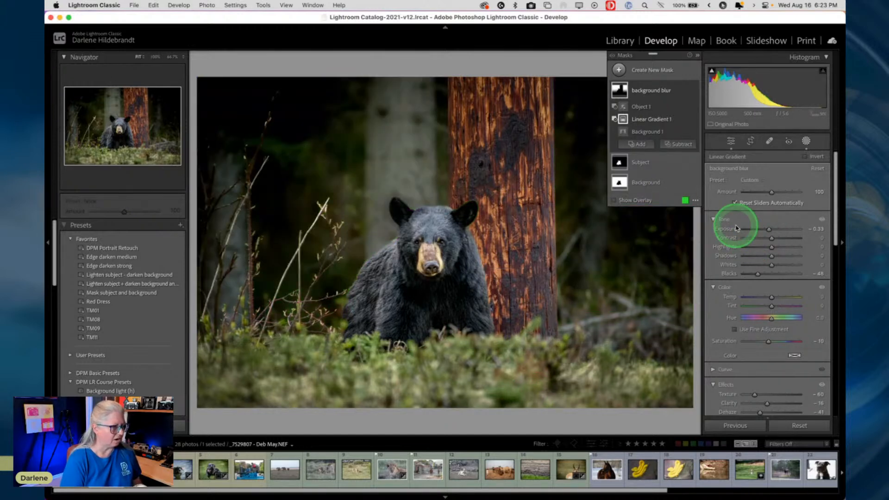
# Reset the background blur mask's Exposure to 0 and lower its Highlights to -100.
pyautogui.moveTo(770, 228); pyautogui.dragTo(665, 232)
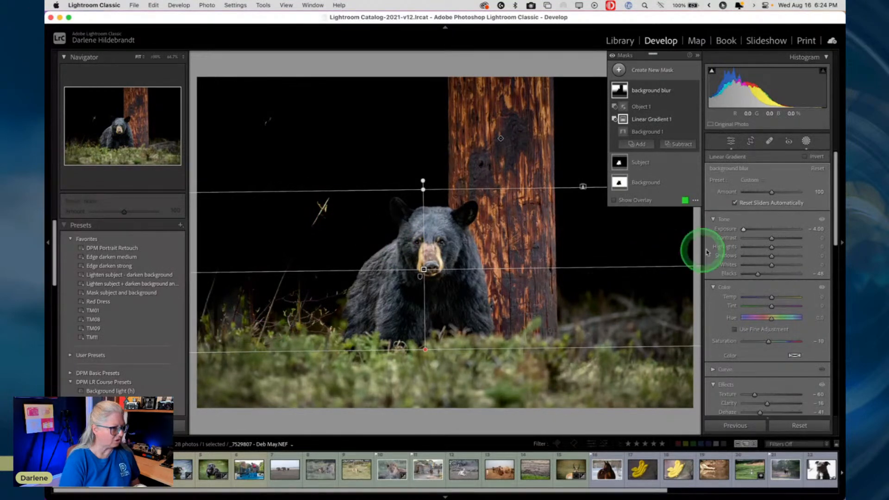
pyautogui.moveTo(743, 230); pyautogui.dragTo(766, 230)
pyautogui.doubleClick(766, 230)
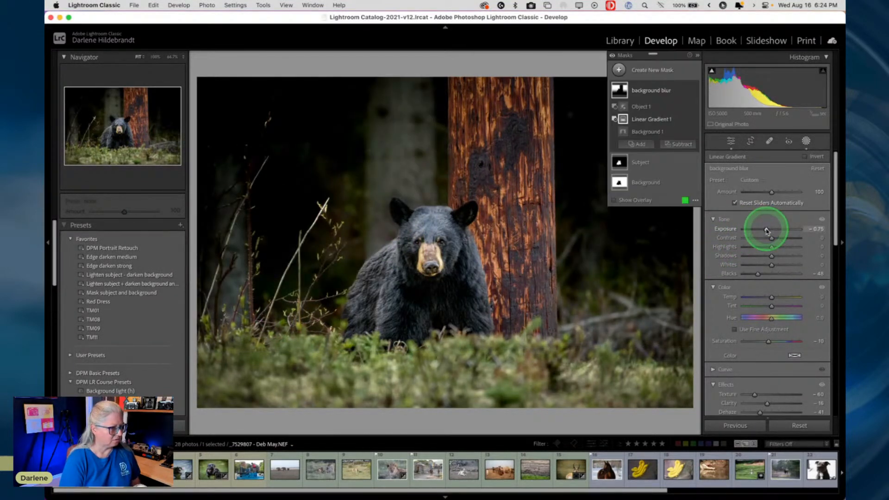
pyautogui.moveTo(771, 247); pyautogui.dragTo(752, 247)
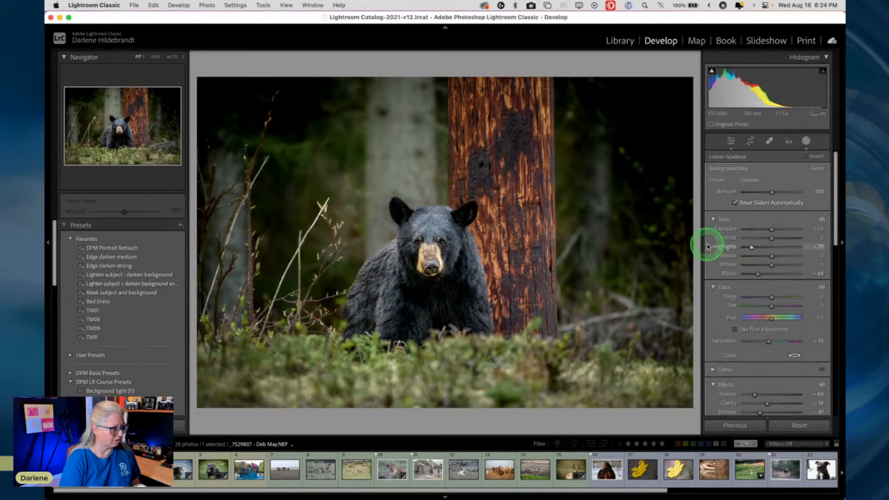
# Soften the background blur mask's effect by setting Sharpness to -24 and Dehaze to -21.
pyautogui.scroll(-4, 750, 355)
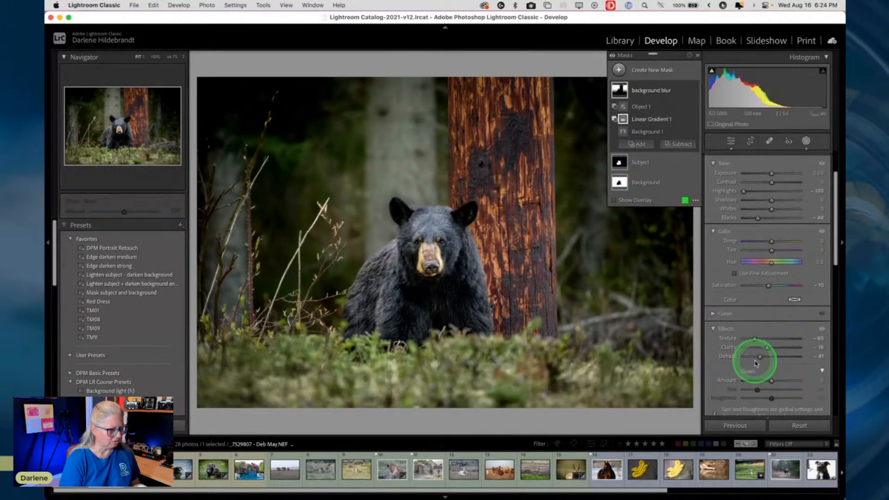
pyautogui.scroll(-2, 756, 362)
pyautogui.click(758, 382)
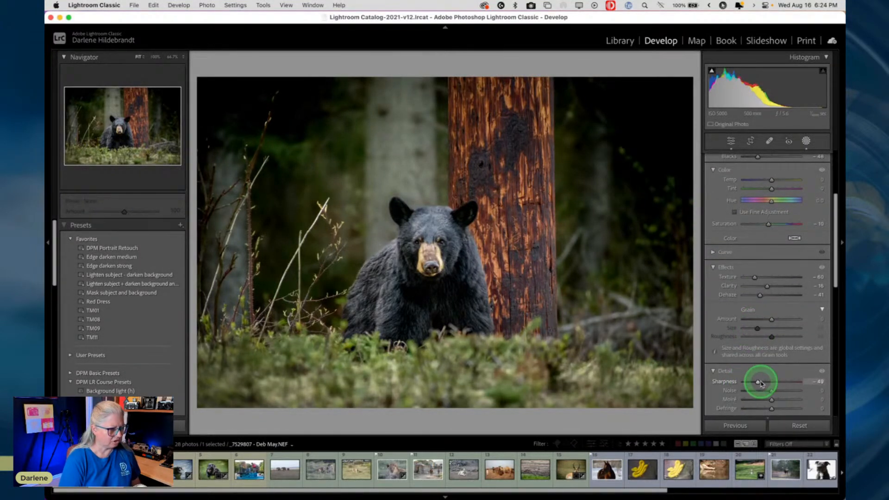
pyautogui.moveTo(764, 383); pyautogui.dragTo(764, 383)
pyautogui.moveTo(759, 295); pyautogui.dragTo(764, 296)
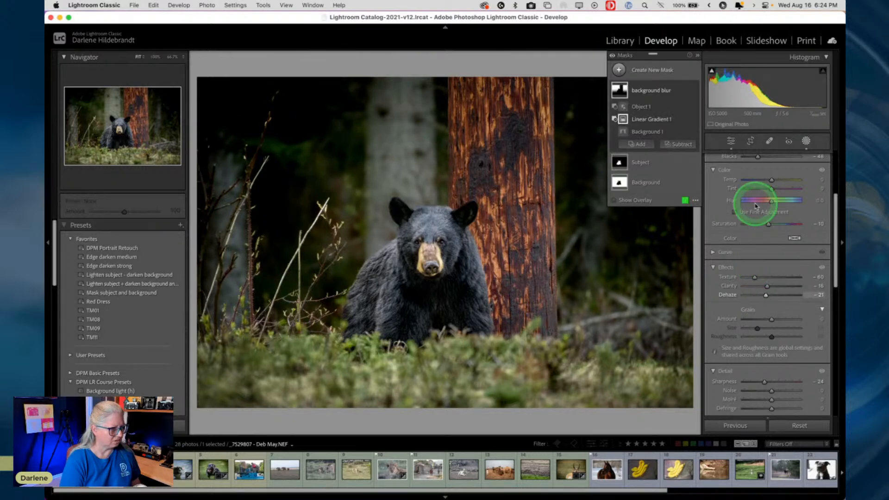
# Set the background blur mask's Blacks to -10 and compare the edited bear photo with the original.
pyautogui.scroll(2, 729, 189)
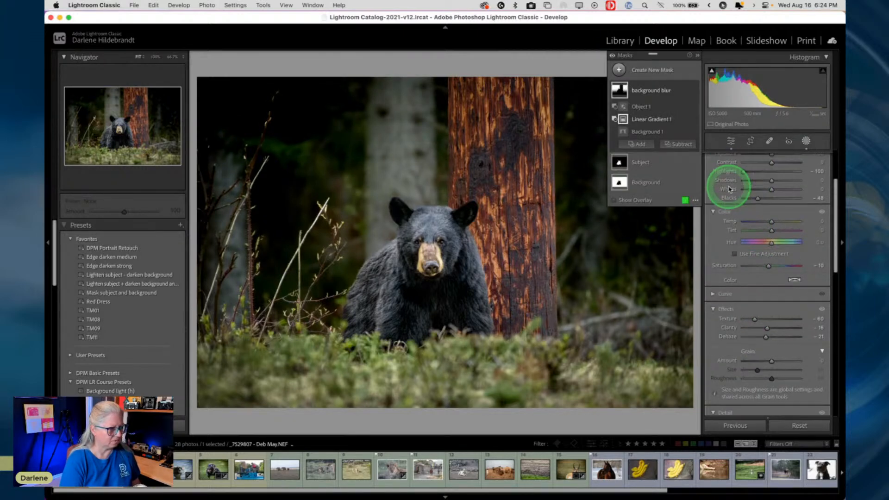
pyautogui.doubleClick(729, 201)
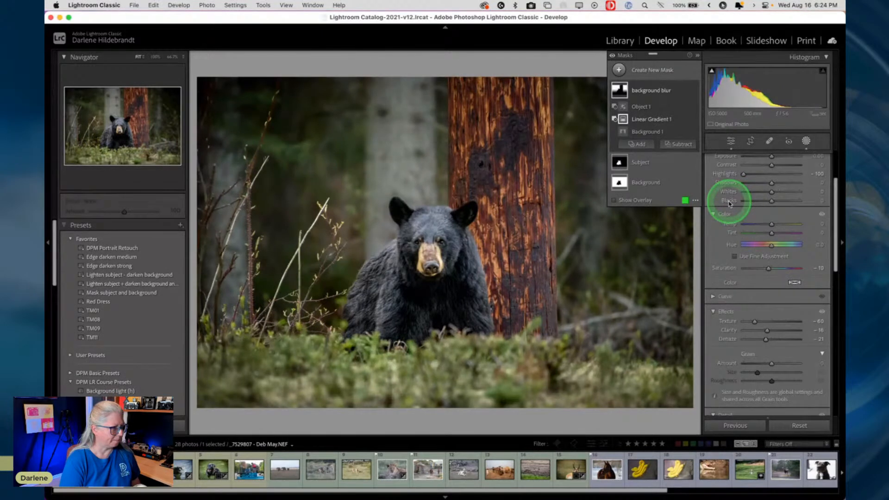
pyautogui.moveTo(771, 202); pyautogui.dragTo(771, 203)
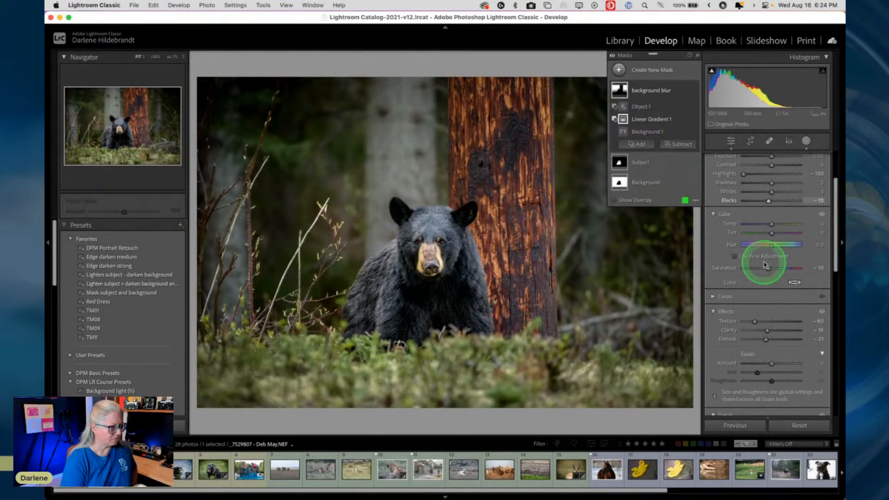
pyautogui.press('\\')
pyautogui.press('\\')
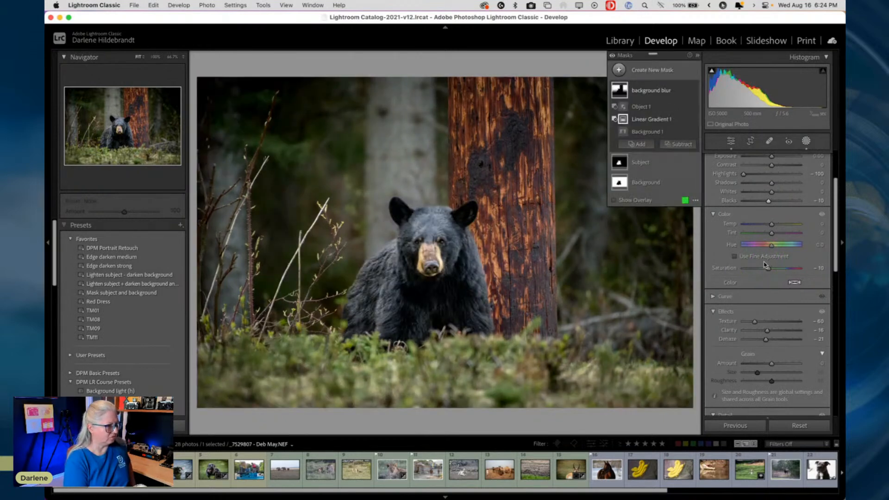
pyautogui.press('\\')
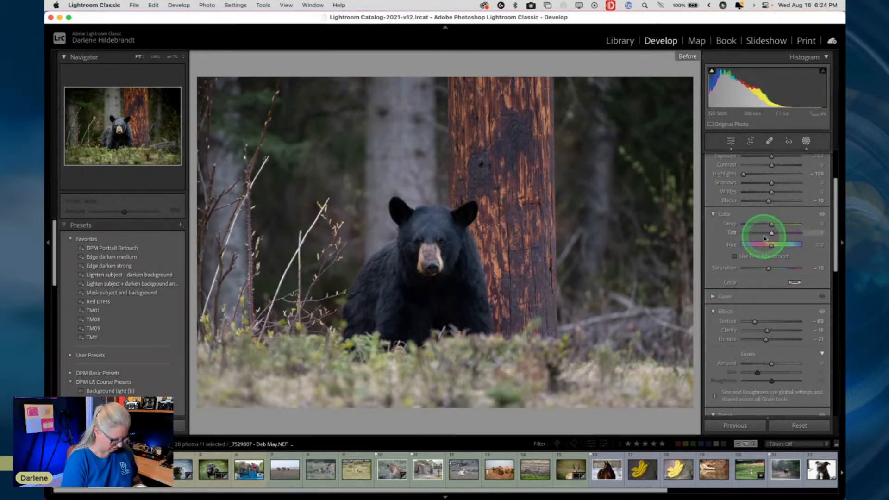
pyautogui.press('\\')
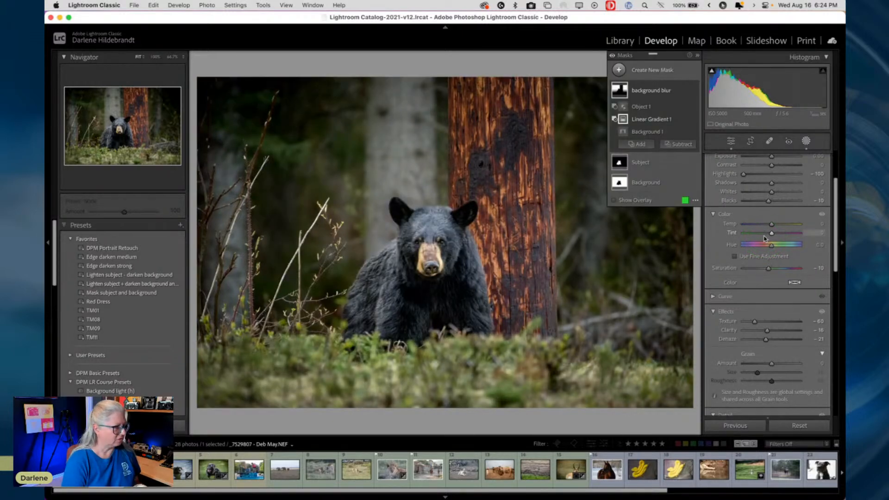
# Select the Subject mask and examine the bear's face and fur at several magnifications up to 200%.
pyautogui.click(643, 162)
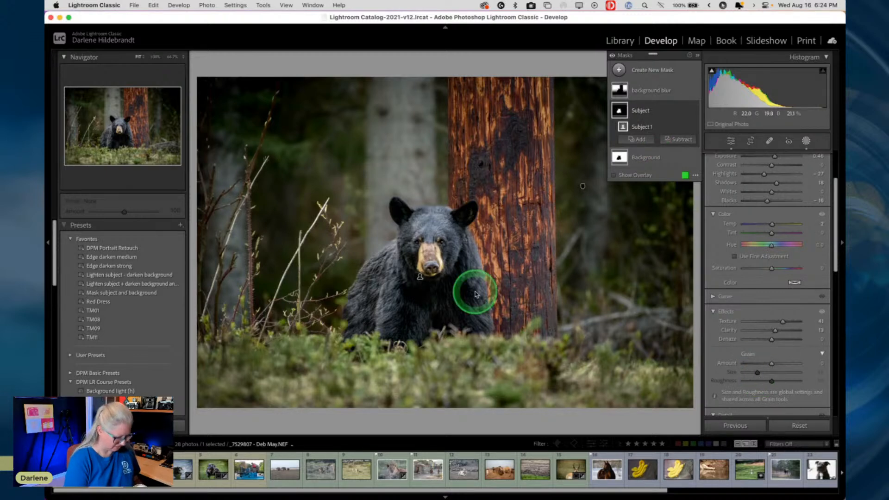
pyautogui.press('z')
pyautogui.press('super+equal')
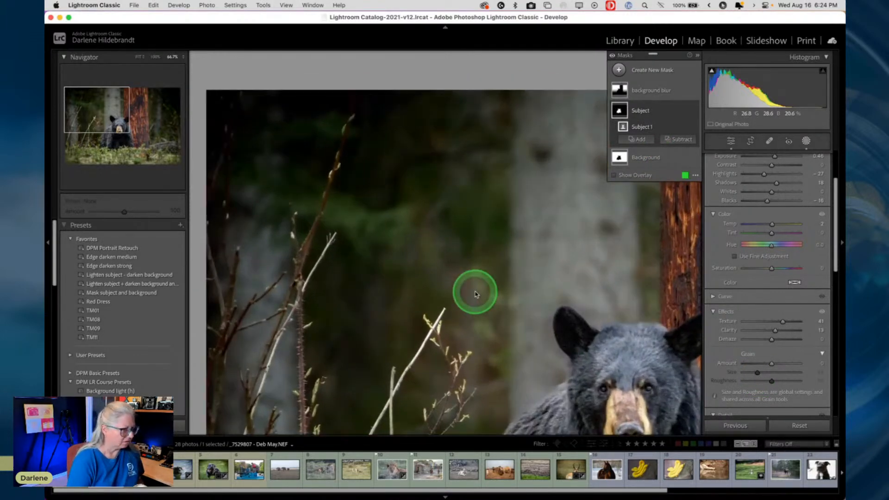
pyautogui.hscroll(3, 475, 293)
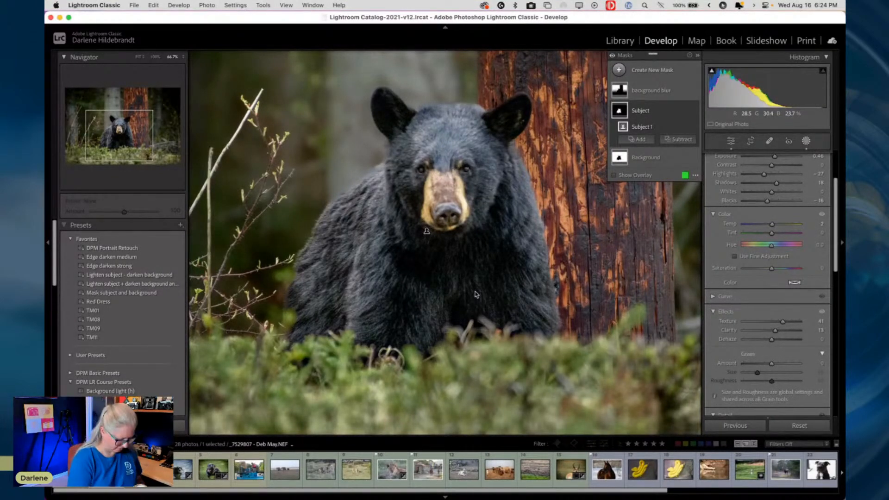
pyautogui.click(475, 293)
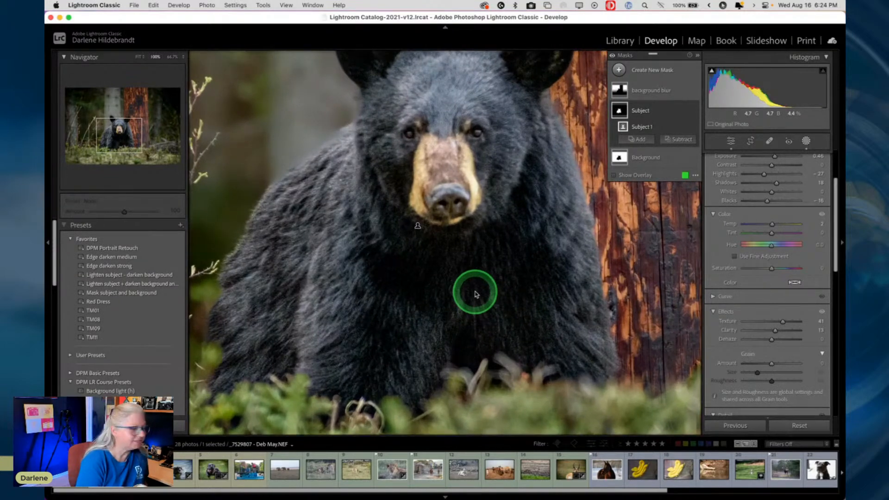
pyautogui.press('super+equal')
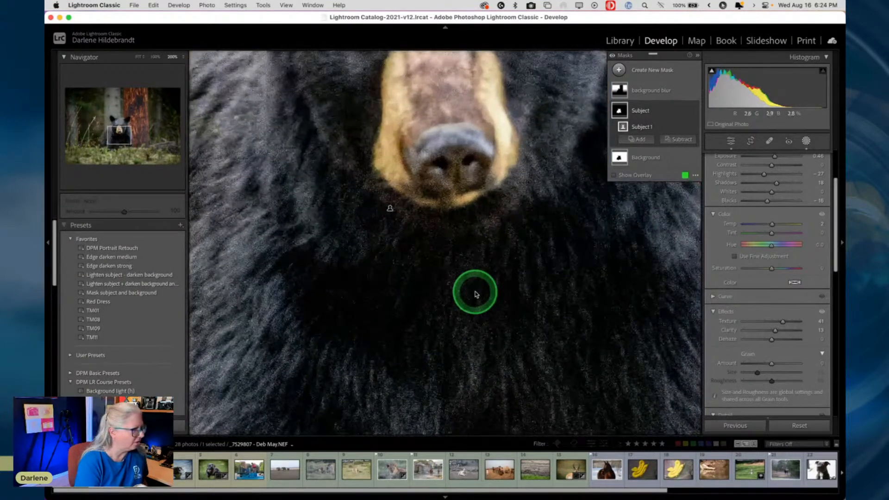
pyautogui.click(474, 292)
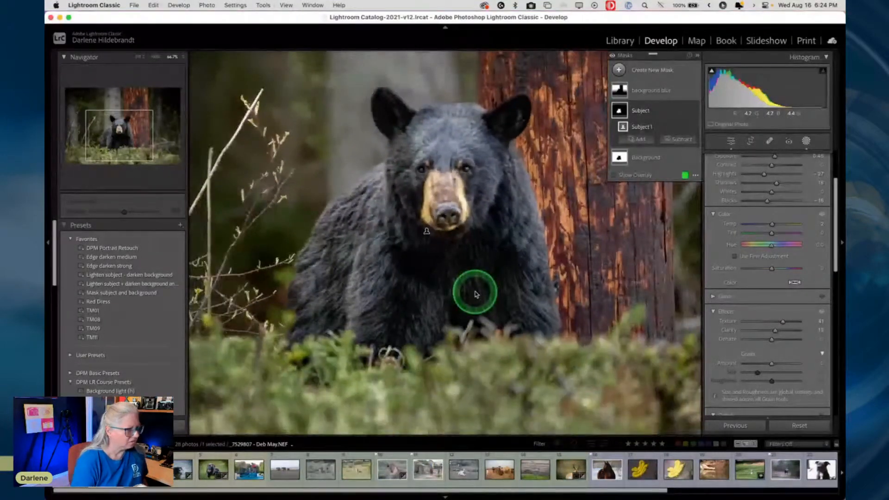
# Set the Subject mask's Noise to 51 and Sharpness to 8 while viewing the bear at 100%.
pyautogui.scroll(-3, 726, 337)
pyautogui.scroll(-4, 726, 338)
pyautogui.moveTo(771, 306); pyautogui.dragTo(783, 307)
pyautogui.click(513, 267)
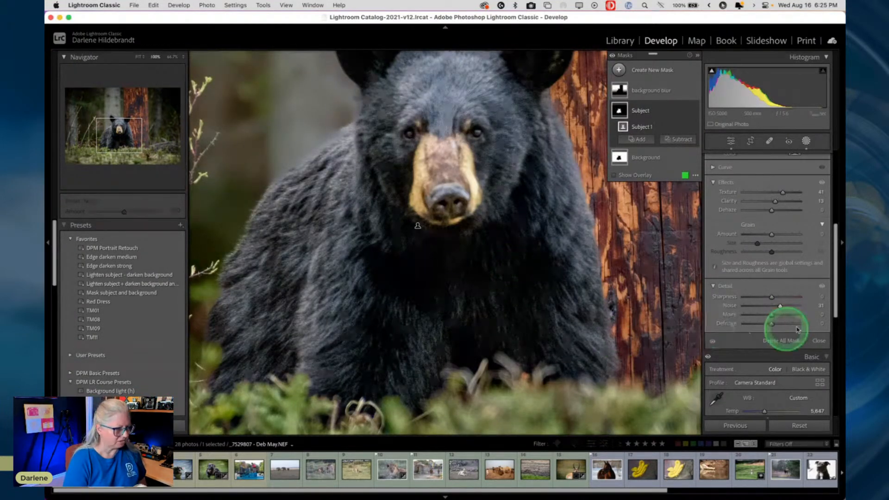
pyautogui.click(772, 297)
pyautogui.moveTo(773, 297); pyautogui.dragTo(787, 306)
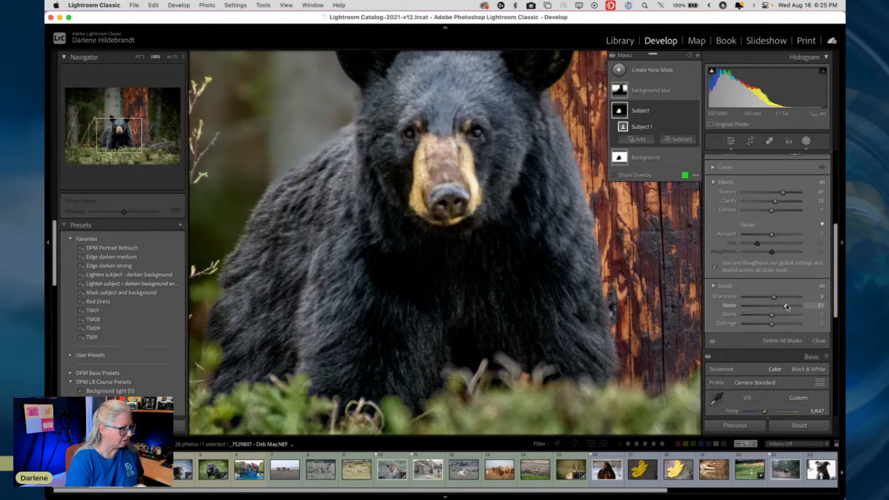
pyautogui.scroll(5, 754, 252)
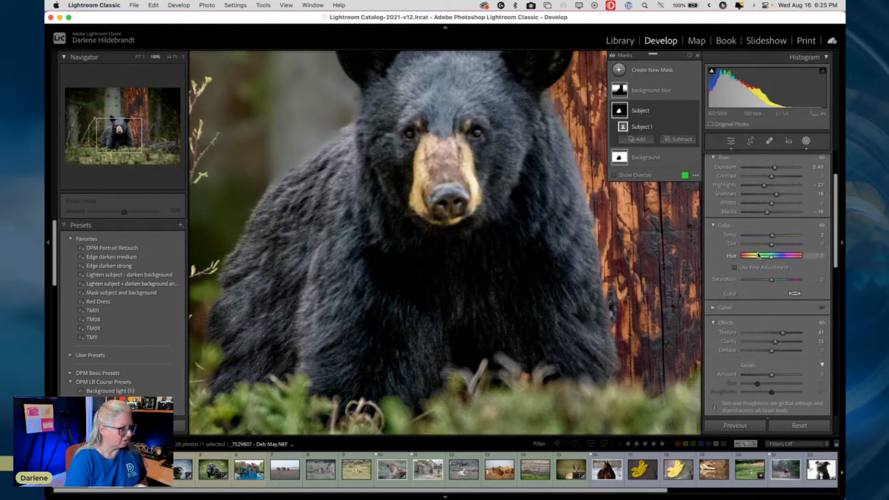
pyautogui.scroll(3, 758, 255)
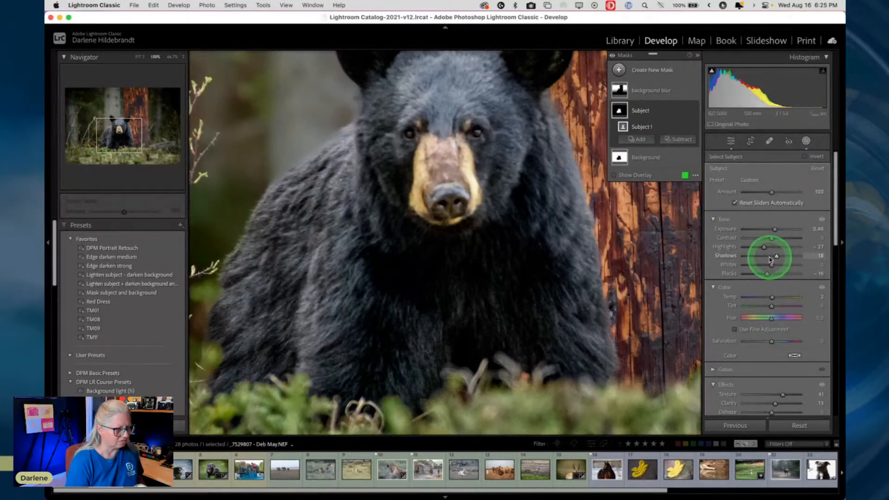
# Reset the Subject mask's Shadows, and set its Whites to 11 and Blacks to -18.
pyautogui.doubleClick(777, 257)
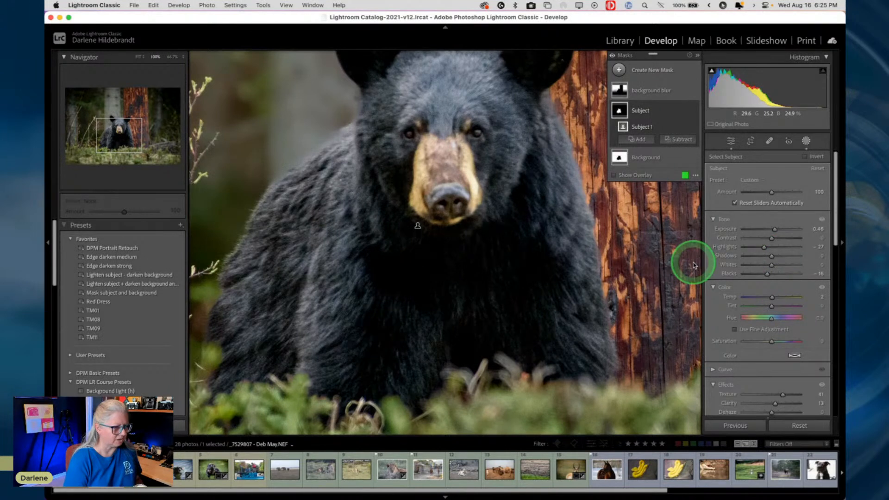
pyautogui.click(771, 266)
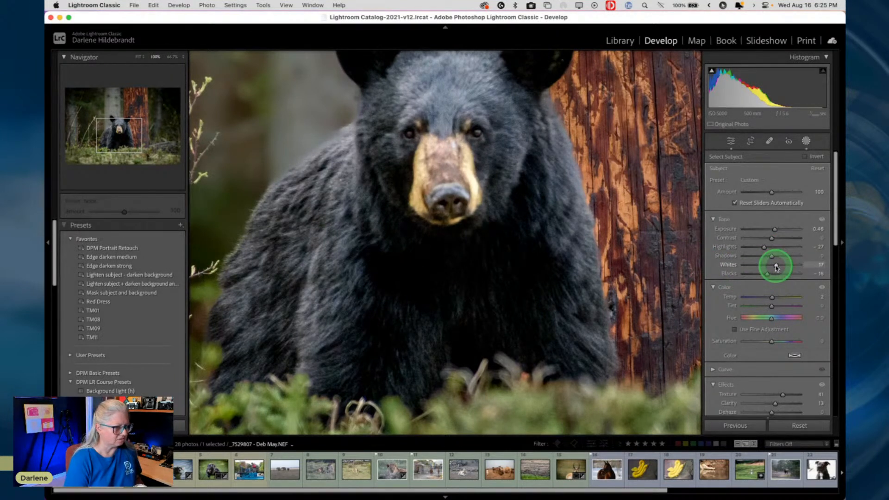
pyautogui.moveTo(774, 267)
pyautogui.mouseDown()
pyautogui.moveTo(791, 263)
pyautogui.moveTo(770, 276)
pyautogui.mouseUp()
pyautogui.click(769, 277)
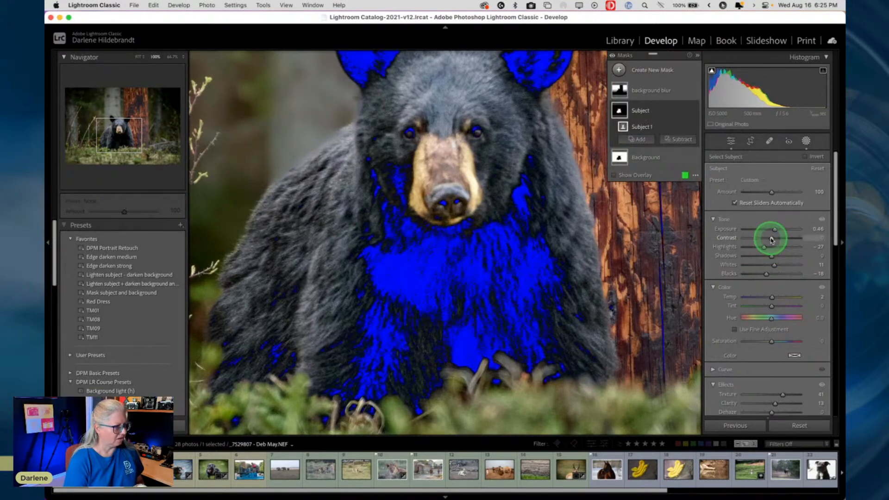
# Set the Subject mask's Contrast to 19, Shadows to 16 and Highlights to -28.
pyautogui.moveTo(771, 240); pyautogui.dragTo(776, 240)
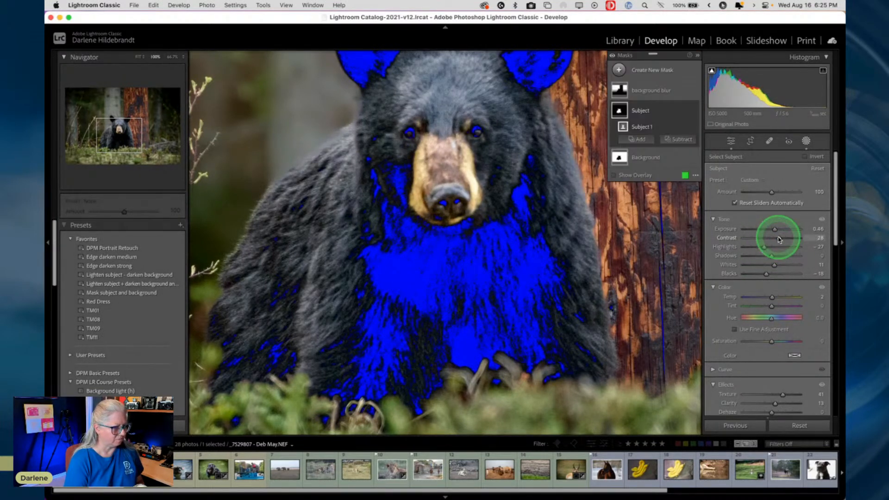
pyautogui.moveTo(778, 240); pyautogui.dragTo(777, 258)
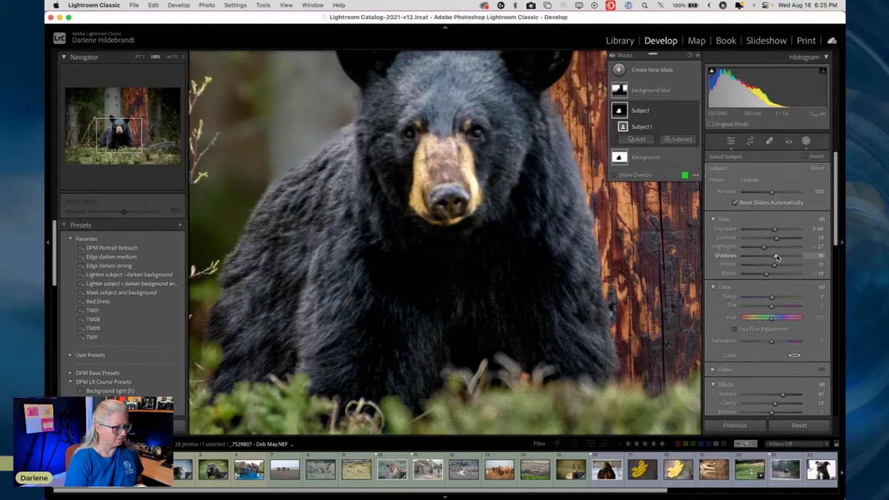
pyautogui.moveTo(758, 250); pyautogui.dragTo(569, 258)
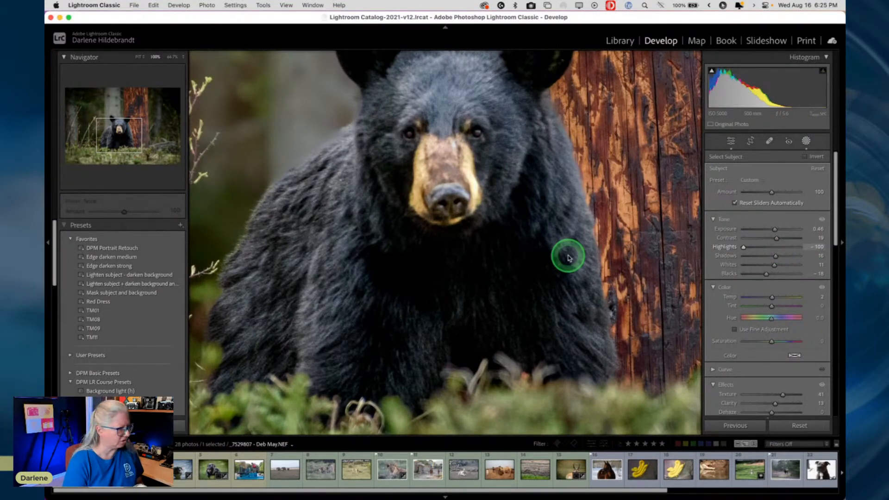
pyautogui.moveTo(569, 258); pyautogui.dragTo(765, 250)
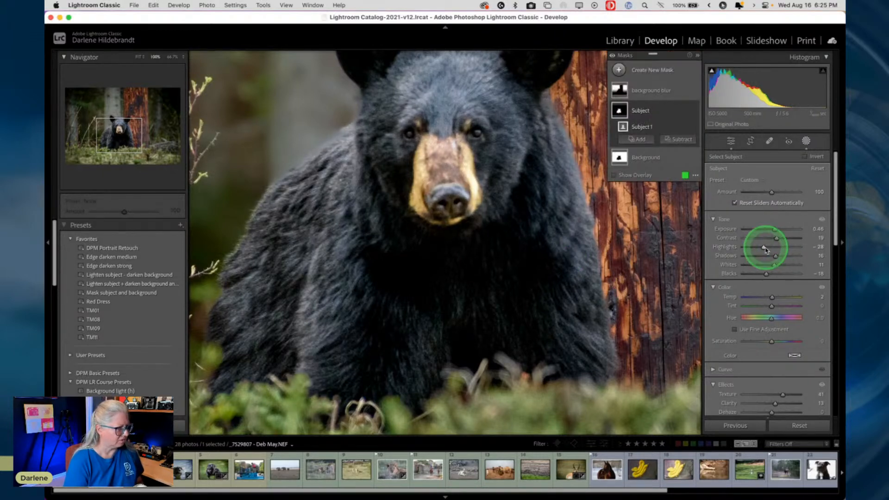
# Add a radial gradient mask in a tall oval covering the bear's face from forehead to chin.
pyautogui.scroll(2, 643, 297)
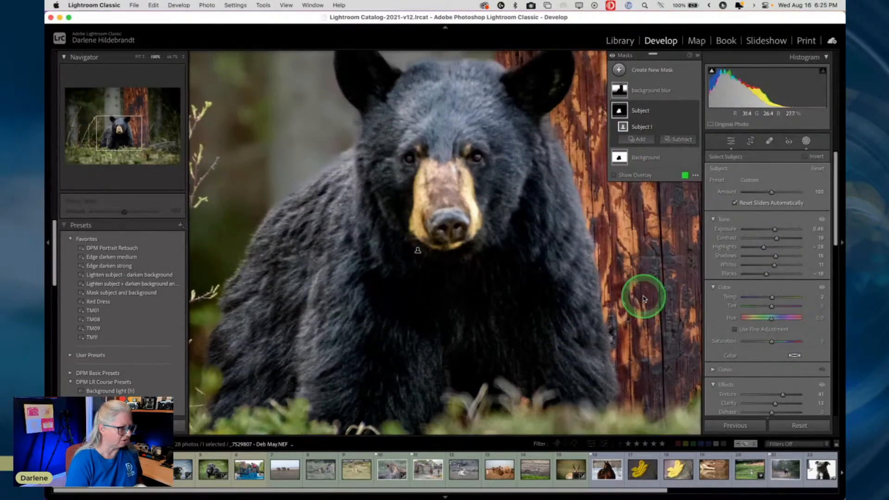
pyautogui.scroll(3, 650, 249)
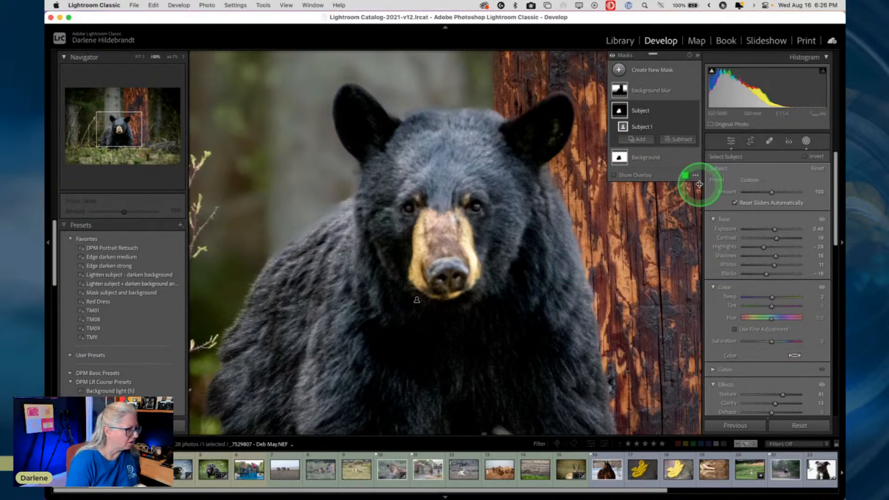
pyautogui.click(619, 72)
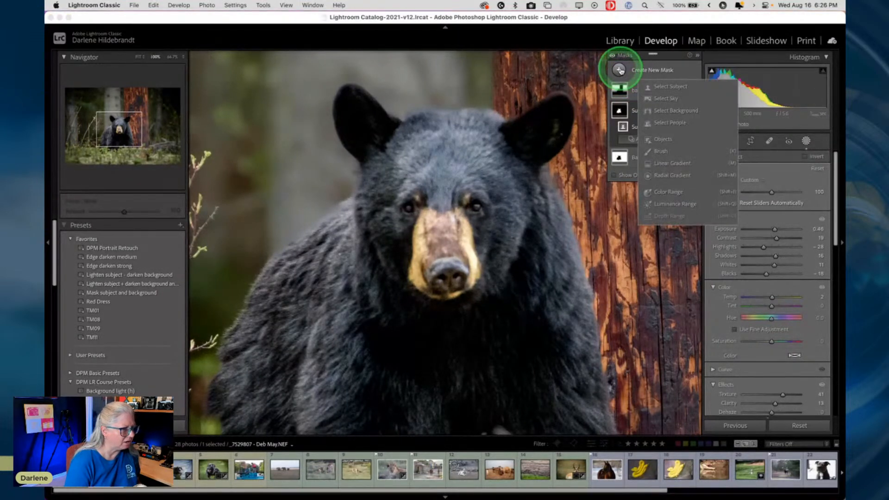
pyautogui.click(669, 176)
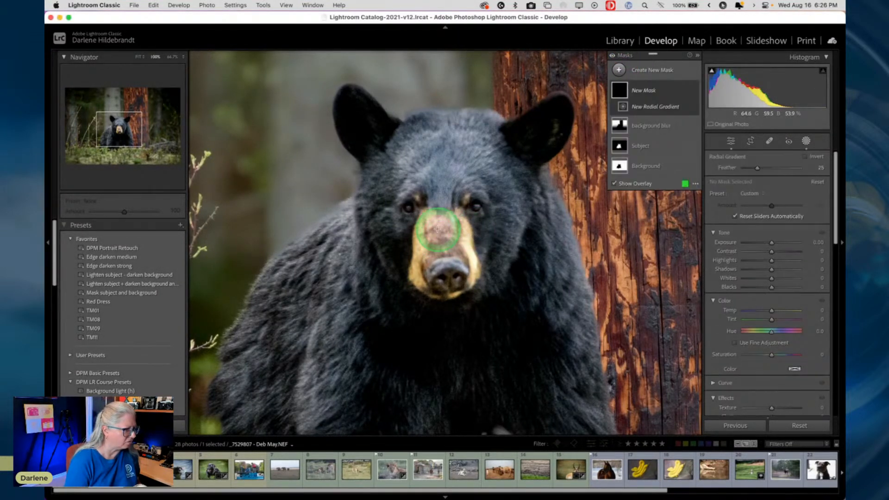
pyautogui.moveTo(437, 227); pyautogui.dragTo(510, 324)
pyautogui.moveTo(459, 257); pyautogui.dragTo(466, 274)
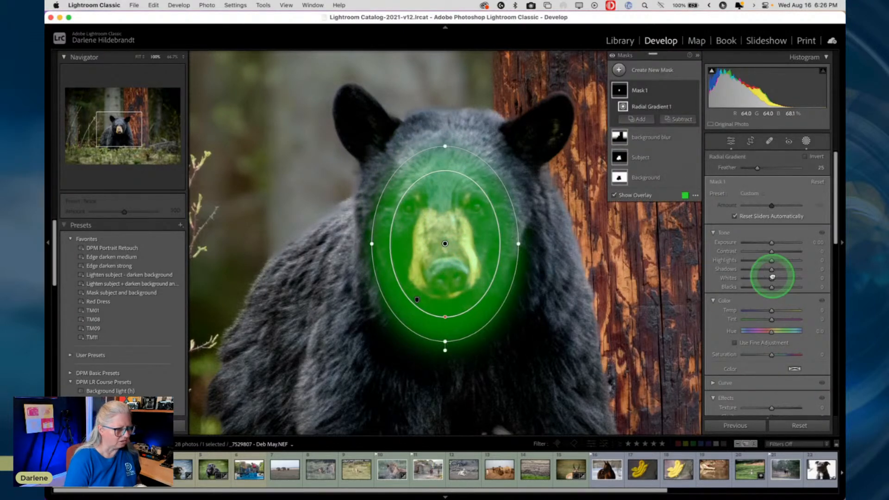
# Set the face mask's Highlights to -100 and Saturation to -13, and leave masking.
pyautogui.moveTo(771, 261); pyautogui.dragTo(579, 254)
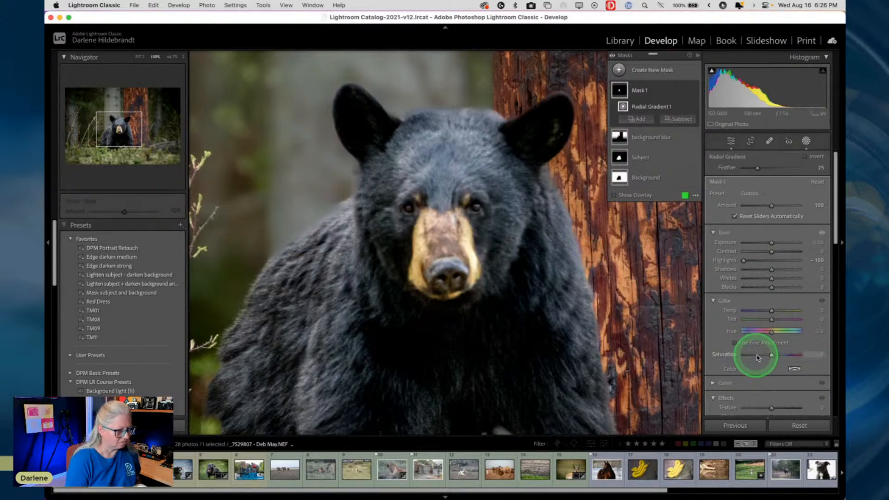
pyautogui.moveTo(770, 356); pyautogui.dragTo(767, 355)
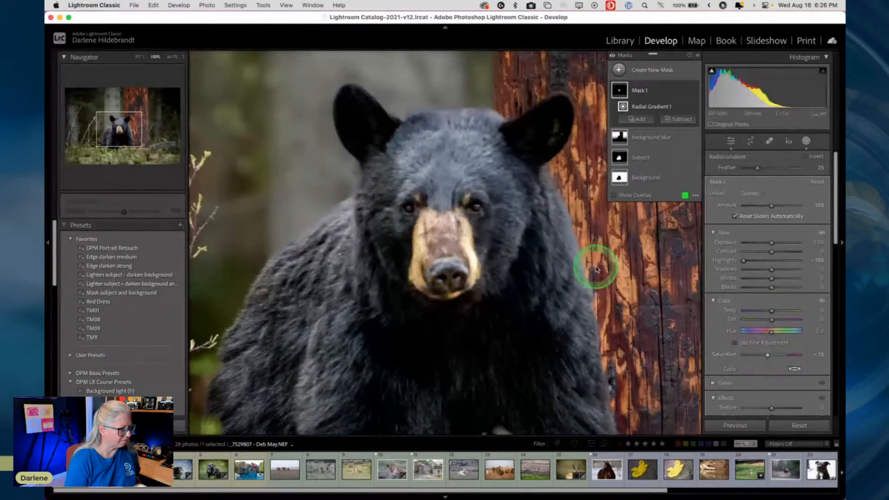
pyautogui.click(805, 141)
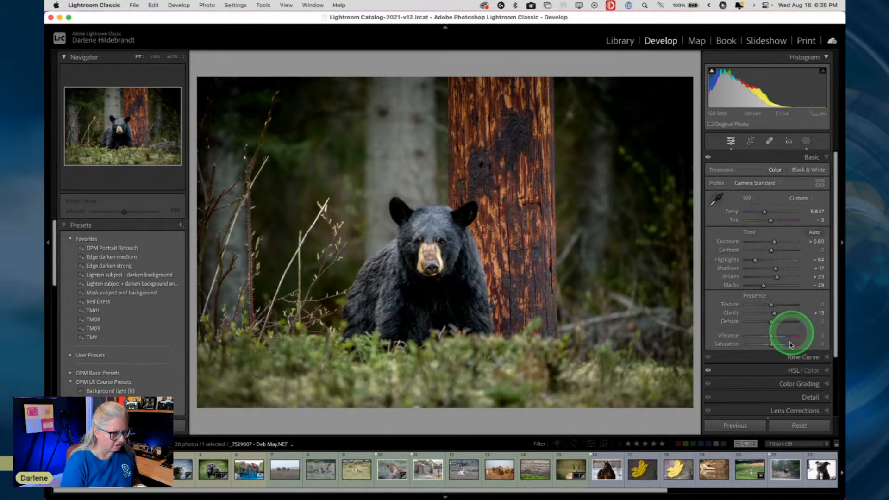
# Adjust the HSL luminance to Yellow -26, Green -87 and Orange +1.
pyautogui.click(787, 369)
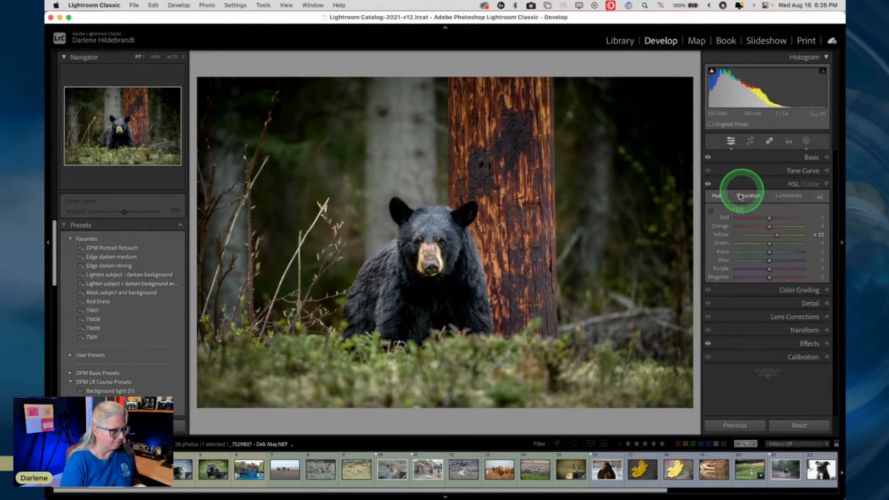
pyautogui.click(788, 196)
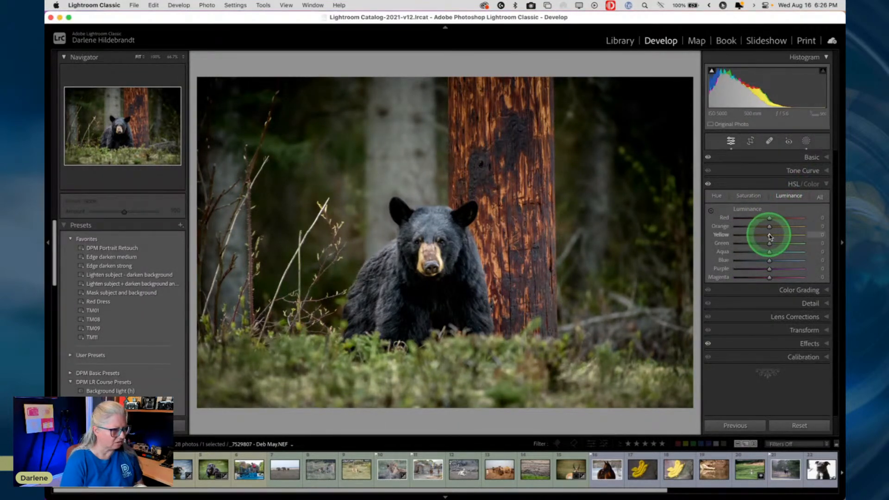
pyautogui.moveTo(768, 234)
pyautogui.mouseDown()
pyautogui.moveTo(730, 232)
pyautogui.moveTo(821, 233)
pyautogui.moveTo(684, 228)
pyautogui.moveTo(801, 236)
pyautogui.moveTo(707, 242)
pyautogui.moveTo(805, 243)
pyautogui.moveTo(686, 232)
pyautogui.moveTo(815, 238)
pyautogui.moveTo(709, 239)
pyautogui.moveTo(770, 240)
pyautogui.moveTo(739, 241)
pyautogui.moveTo(769, 226)
pyautogui.moveTo(806, 228)
pyautogui.moveTo(675, 220)
pyautogui.moveTo(820, 222)
pyautogui.moveTo(716, 221)
pyautogui.moveTo(769, 227)
pyautogui.mouseUp()
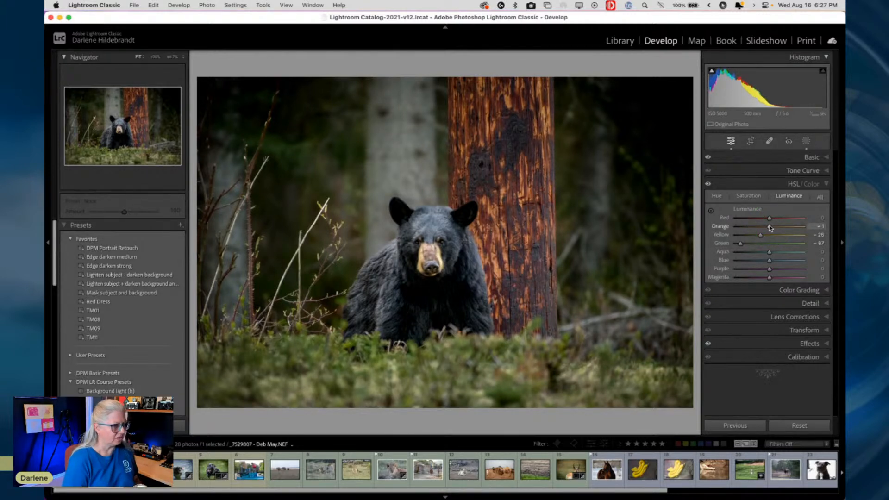
# Add a linear gradient mask that covers the foreground grass and fades out at the bear's lower body.
pyautogui.click(806, 141)
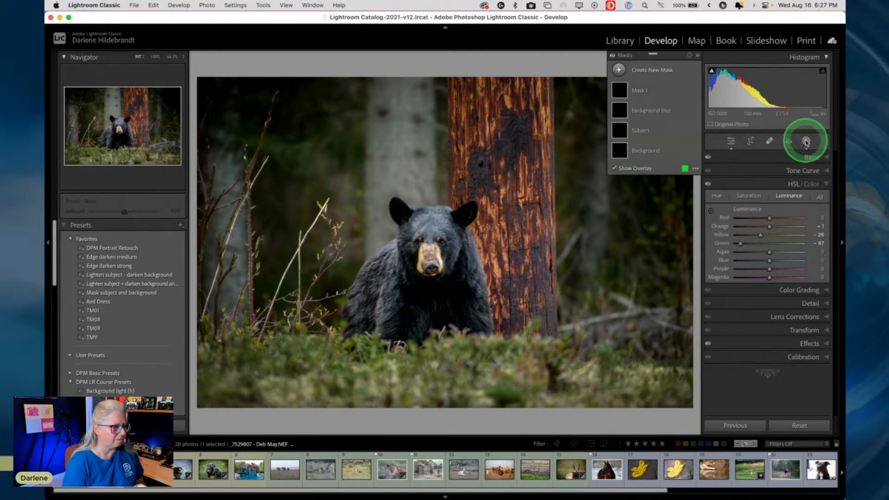
pyautogui.click(618, 70)
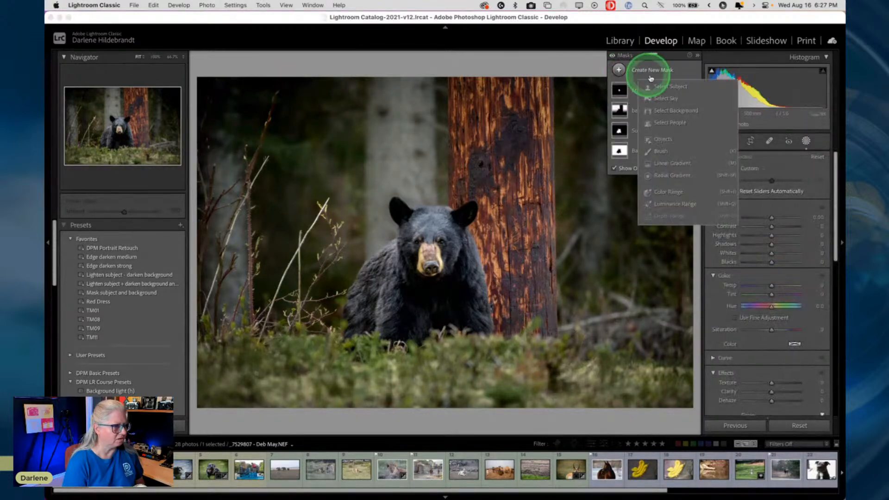
pyautogui.click(660, 167)
pyautogui.moveTo(472, 381); pyautogui.dragTo(474, 307)
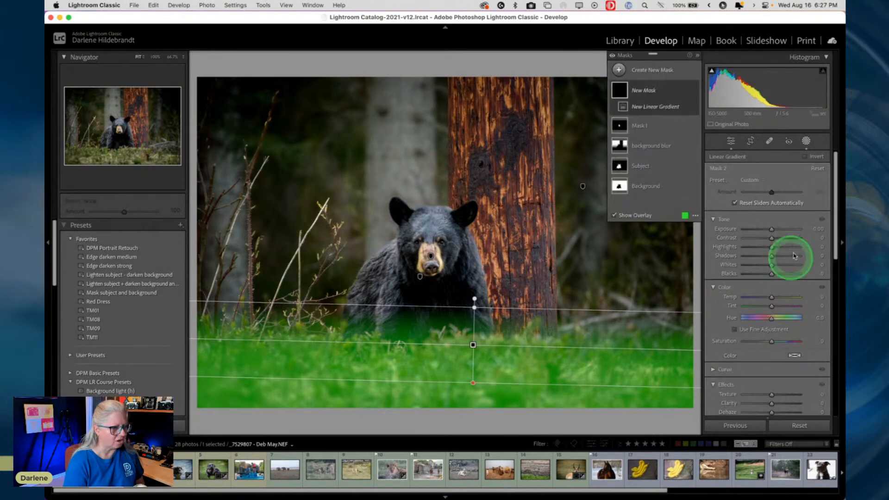
# Set the foreground gradient's Exposure to -0.32 and Highlights to about -38, shift it slightly upward, and leave masking.
pyautogui.moveTo(771, 229); pyautogui.dragTo(760, 248)
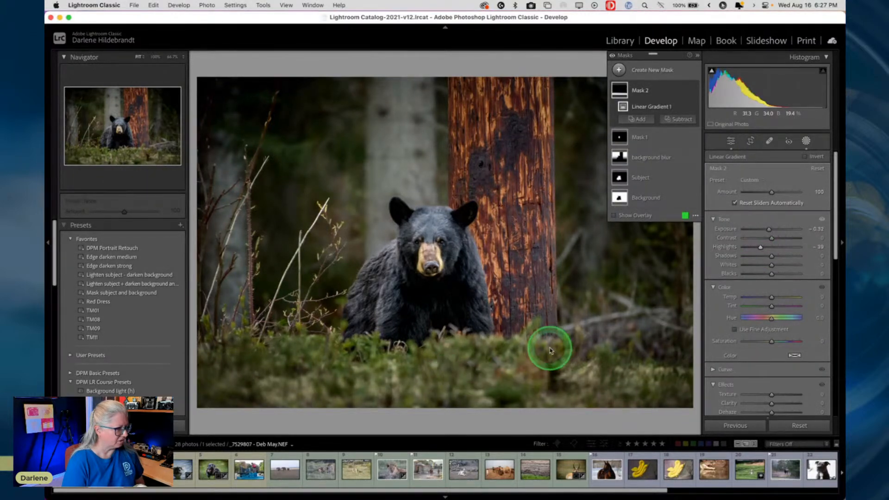
pyautogui.moveTo(472, 345)
pyautogui.mouseDown()
pyautogui.moveTo(472, 301)
pyautogui.moveTo(478, 409)
pyautogui.moveTo(474, 341)
pyautogui.mouseUp()
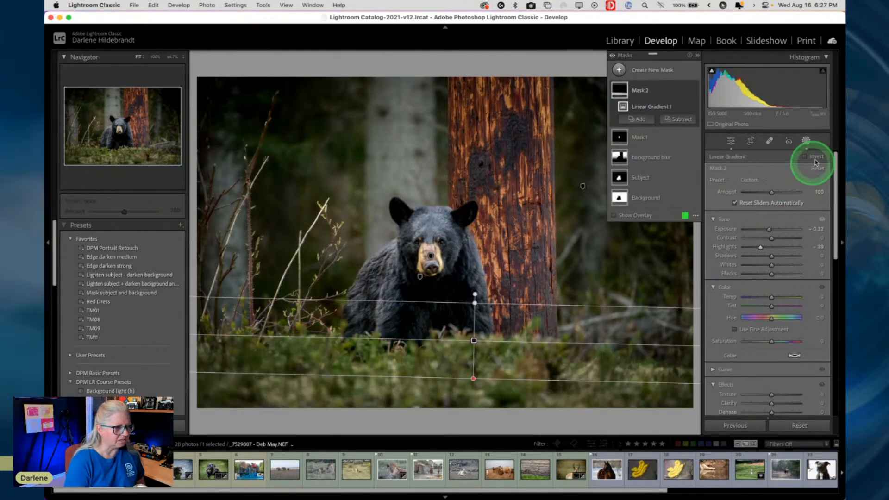
pyautogui.click(806, 142)
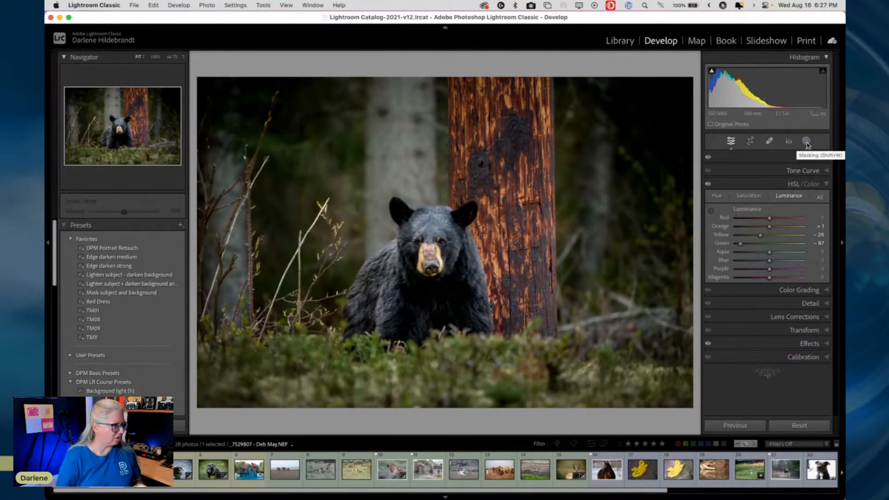
# Turn the bear photo upside down and examine it with the panels hidden, and rotate it back upright.
pyautogui.press('super+bracketright')
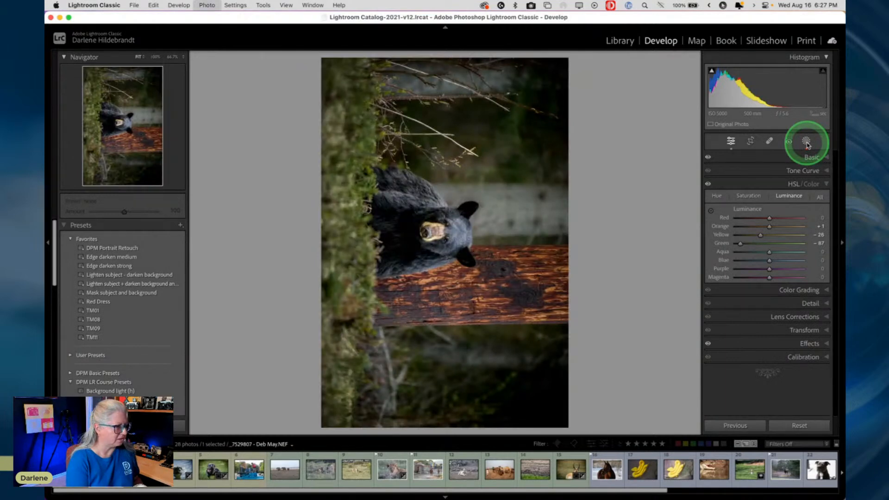
pyautogui.press('super+bracketright')
pyautogui.hotkey('shift', 'Tab')
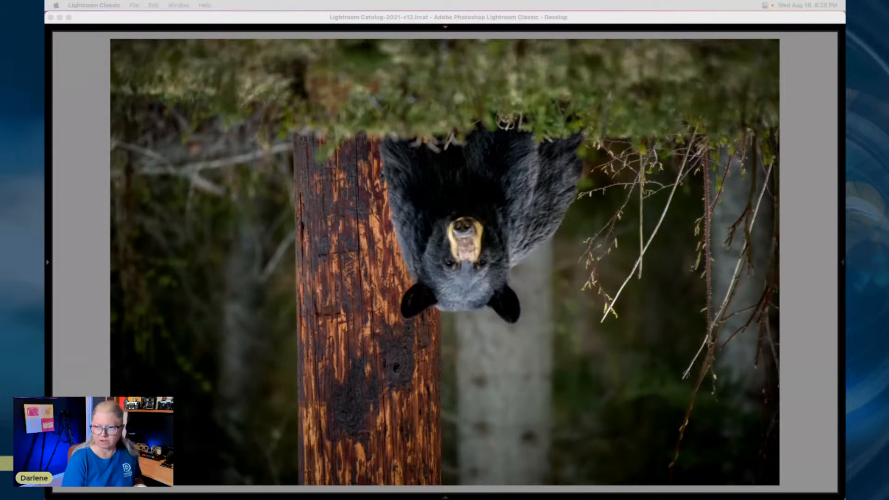
pyautogui.click(790, 210)
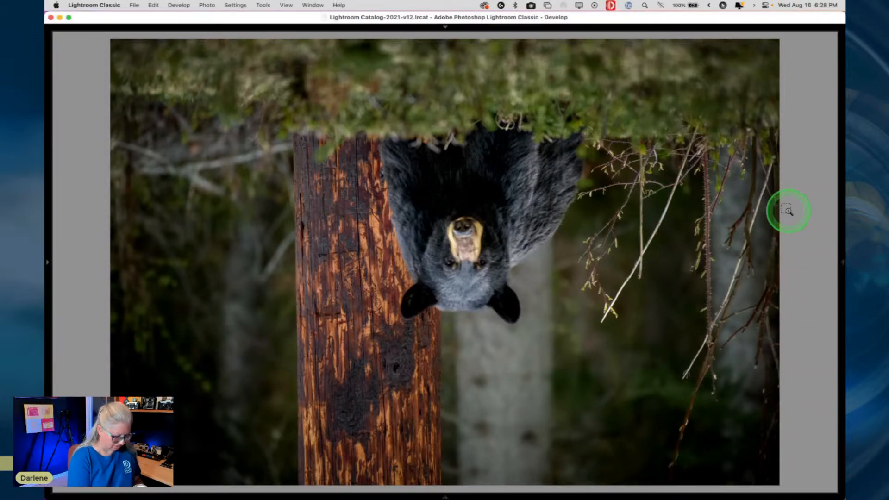
pyautogui.press('super+bracketright')
pyautogui.press('super+bracketleft')
pyautogui.hotkey('shift', 'Tab')
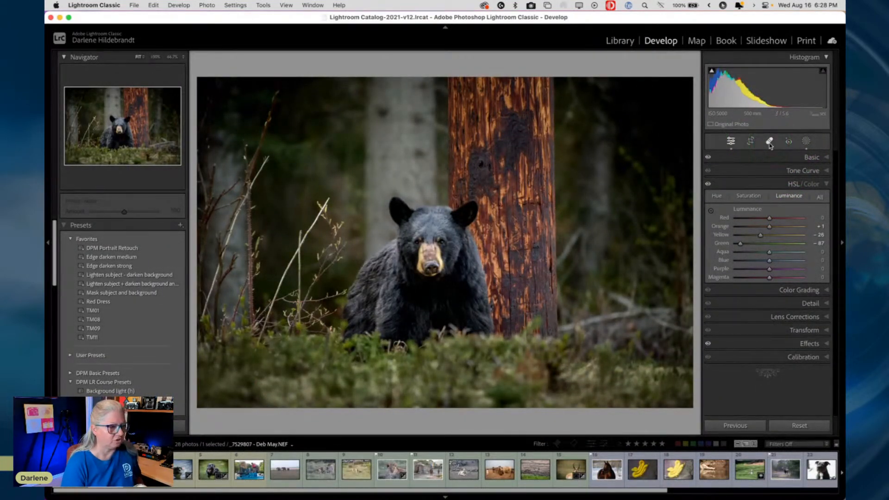
# Heal the long thin branch at the photo's far left with size 78 and opacity 60, sampling the dark background beside it.
pyautogui.press('q')
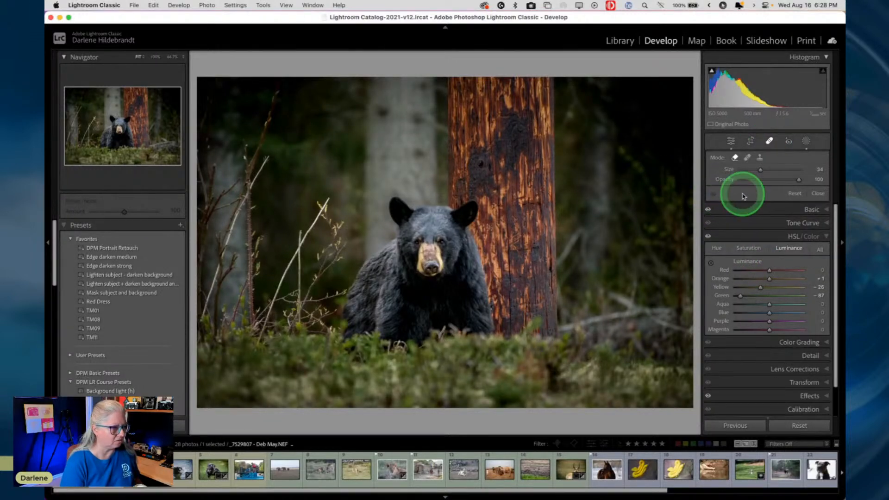
pyautogui.click(747, 158)
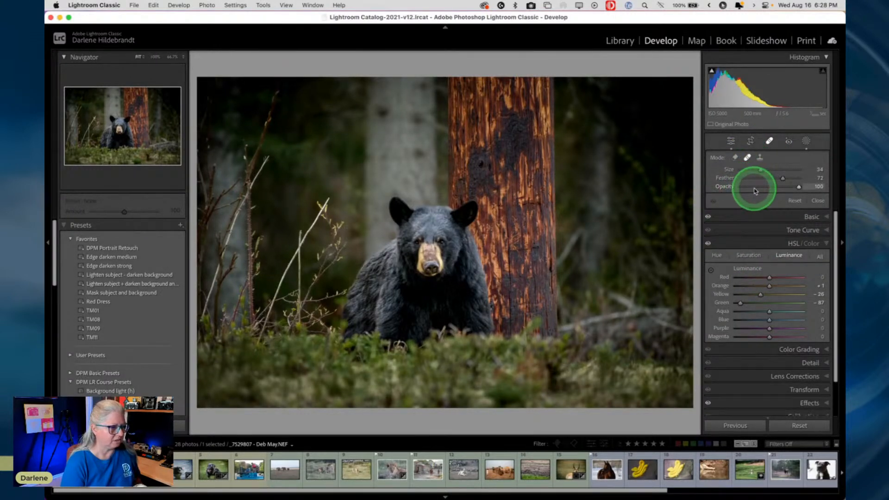
pyautogui.moveTo(774, 189)
pyautogui.mouseDown()
pyautogui.moveTo(760, 186)
pyautogui.moveTo(776, 188)
pyautogui.mouseUp()
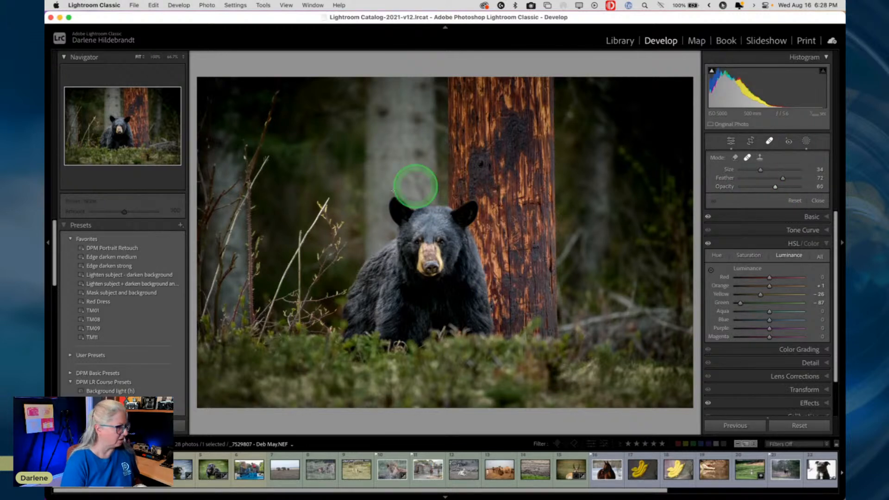
pyautogui.scroll(5, 234, 213)
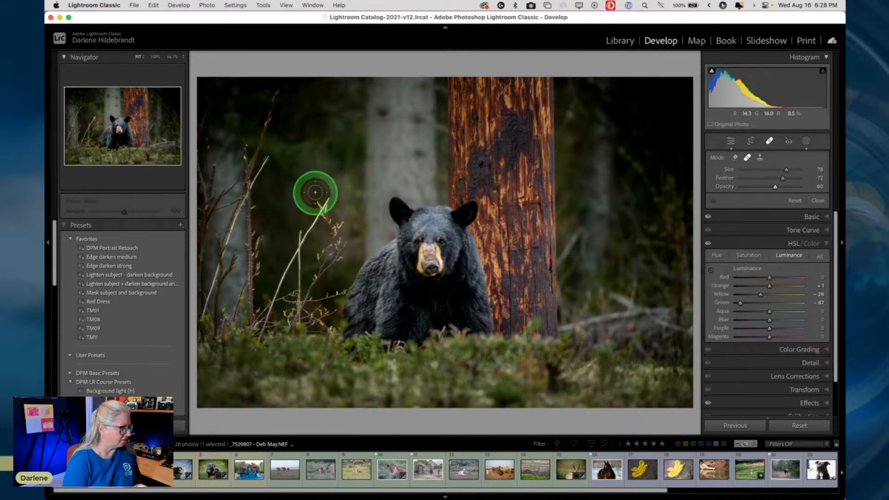
pyautogui.moveTo(265, 161)
pyautogui.mouseDown()
pyautogui.moveTo(226, 236)
pyautogui.moveTo(204, 318)
pyautogui.mouseUp()
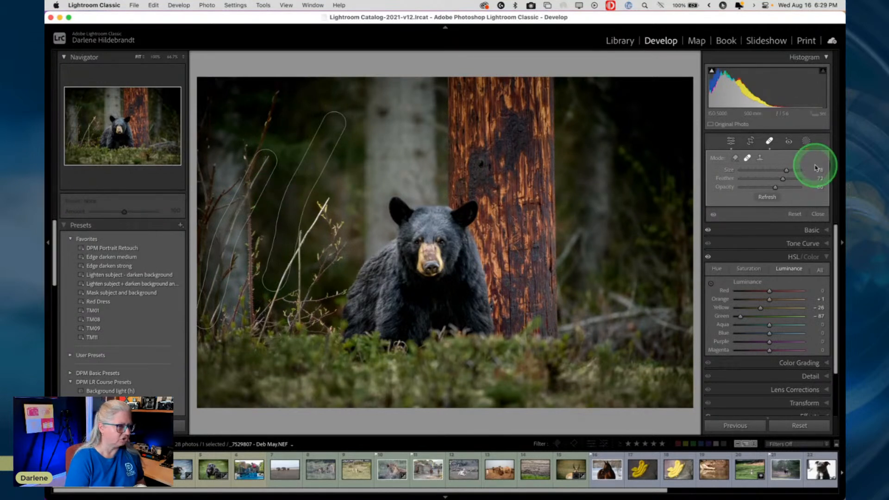
pyautogui.moveTo(301, 163); pyautogui.dragTo(299, 154)
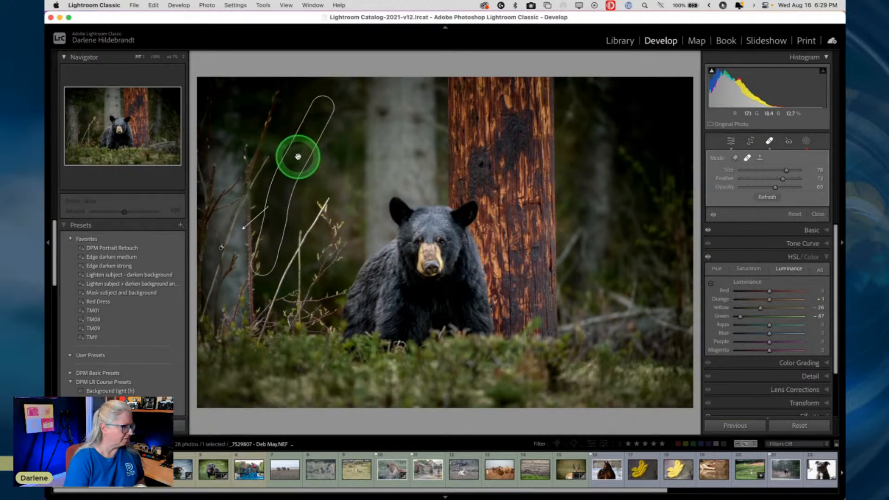
# Try Clone mode on the branch retouch, nudge its source slightly, compare it with the unretouched photo, and return to Heal mode.
pyautogui.click(759, 159)
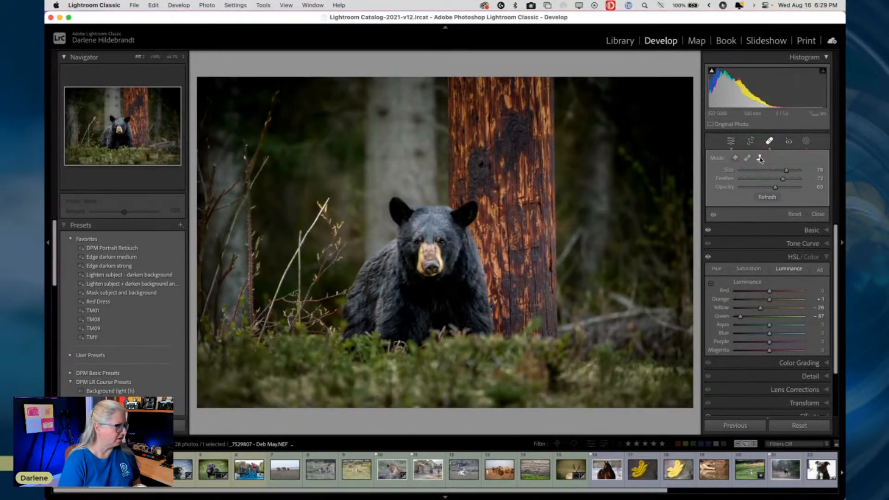
pyautogui.click(235, 187)
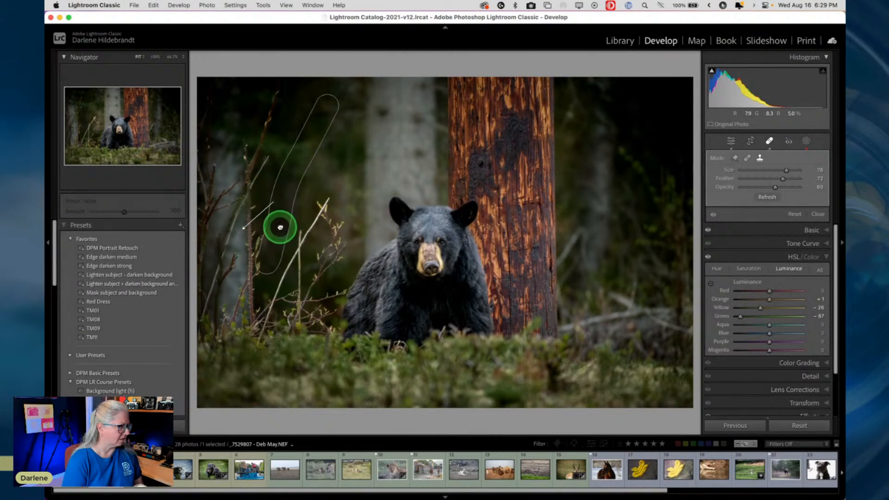
pyautogui.moveTo(280, 227); pyautogui.dragTo(282, 226)
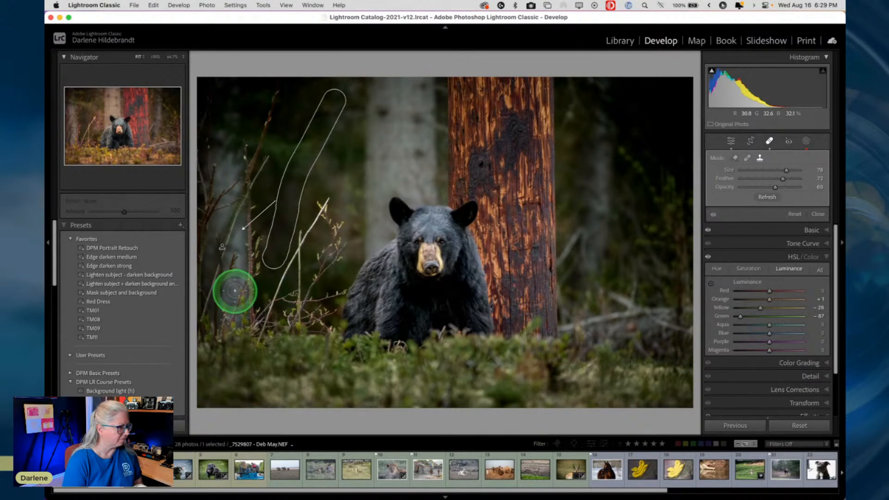
pyautogui.click(712, 215)
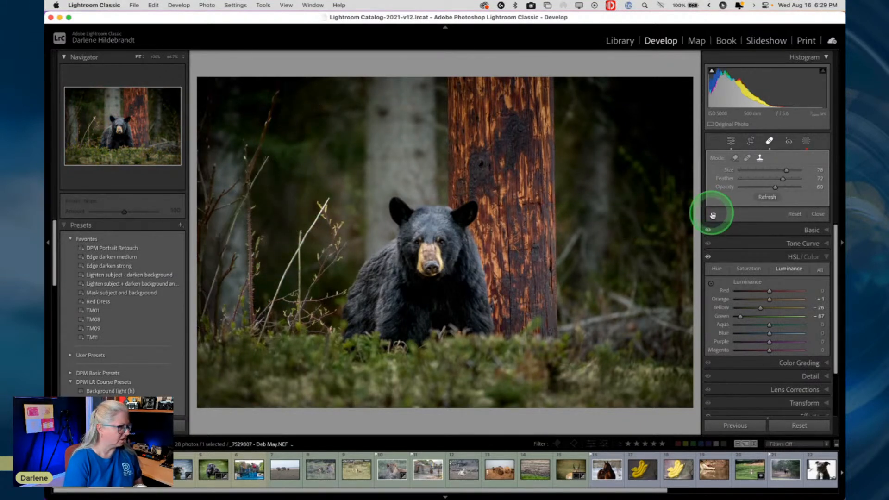
pyautogui.click(712, 214)
pyautogui.click(745, 158)
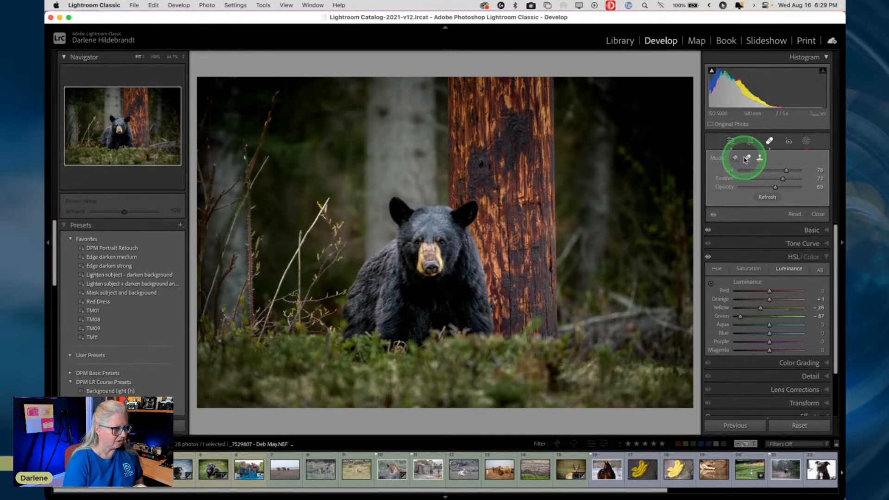
pyautogui.click(743, 162)
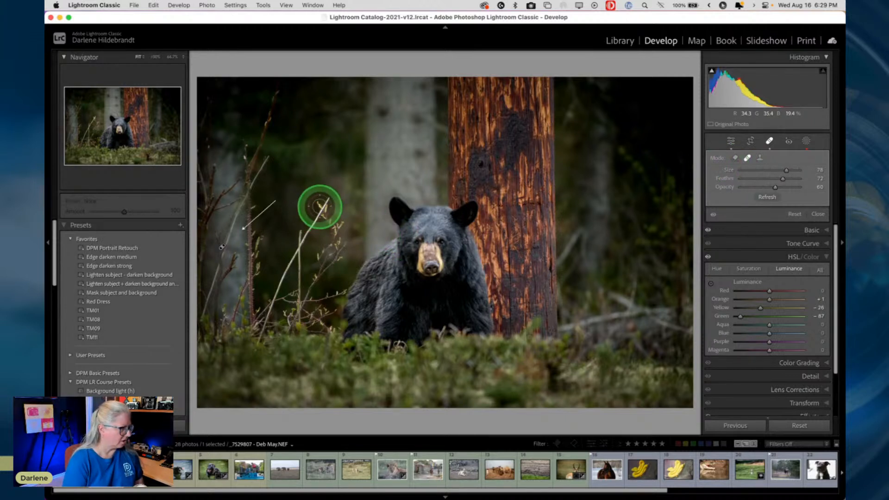
# Heal the pale slanted branch nearer the bear using the dark background above it, set the retouch opacity to 82, and finish retouching.
pyautogui.moveTo(295, 247); pyautogui.dragTo(265, 330)
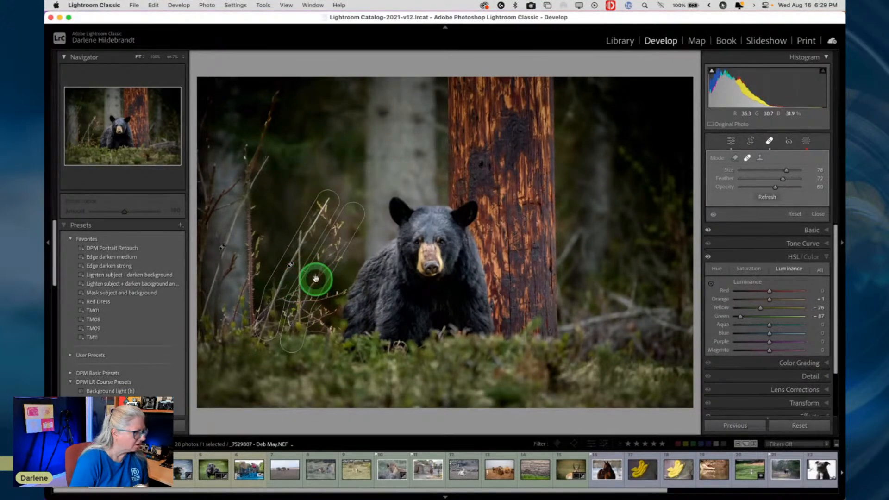
pyautogui.moveTo(315, 278); pyautogui.dragTo(297, 182)
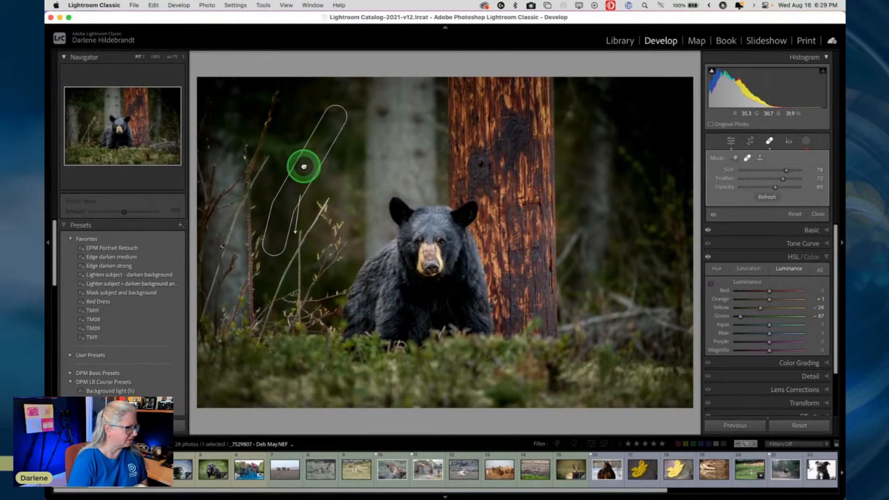
pyautogui.moveTo(306, 163); pyautogui.dragTo(305, 161)
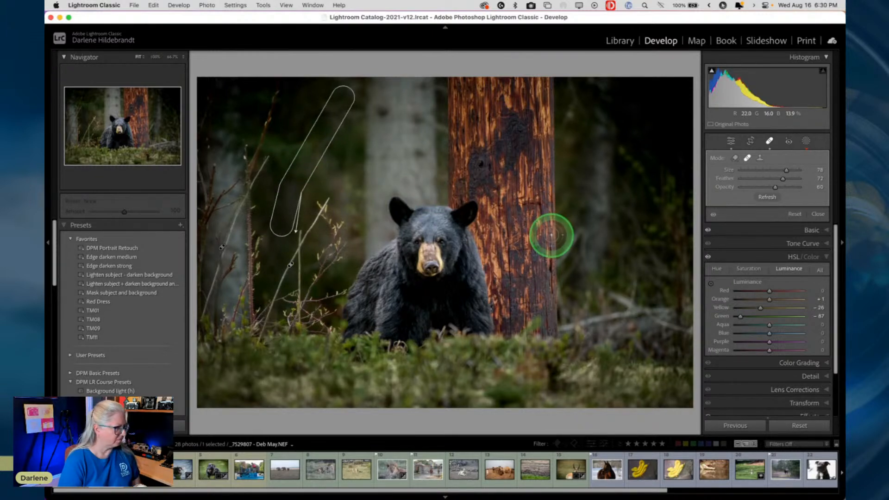
pyautogui.moveTo(775, 189); pyautogui.dragTo(798, 187)
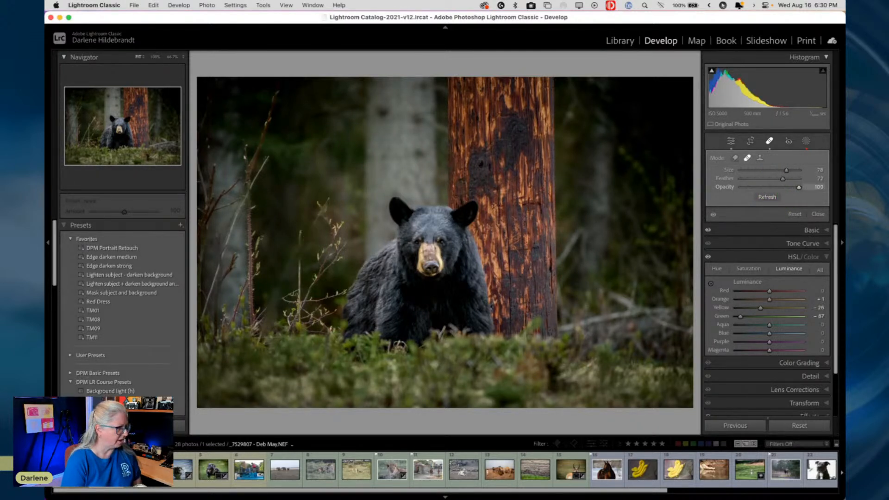
pyautogui.moveTo(821, 187); pyautogui.dragTo(764, 188)
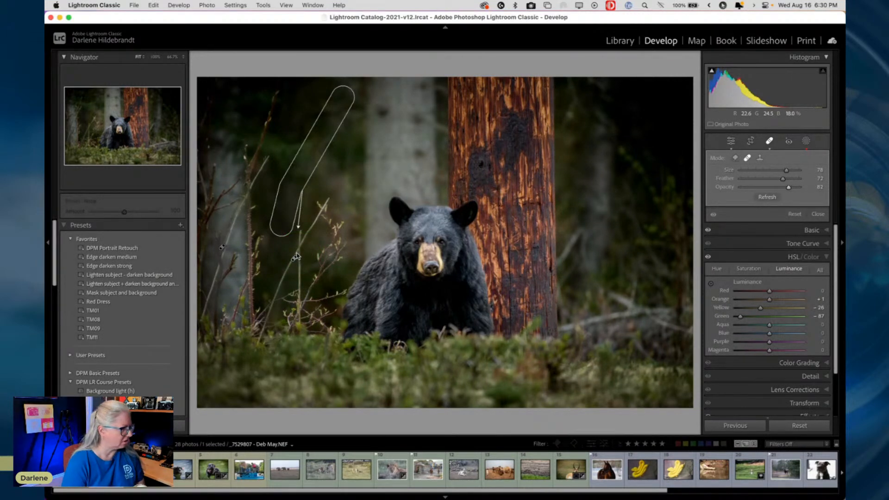
pyautogui.click(88, 302)
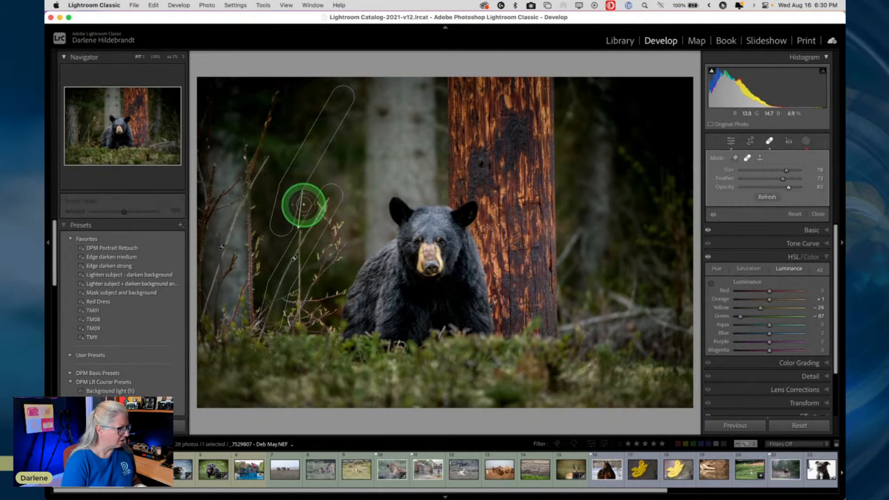
pyautogui.press('q')
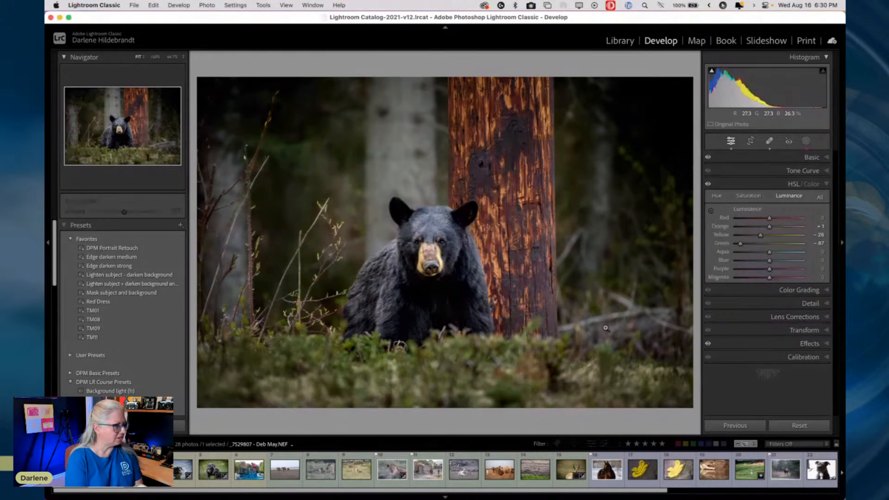
# Compare the bear photo before and after all edits several times.
pyautogui.press('\\')
pyautogui.press('\\')
pyautogui.press('\\')
pyautogui.press('\\')
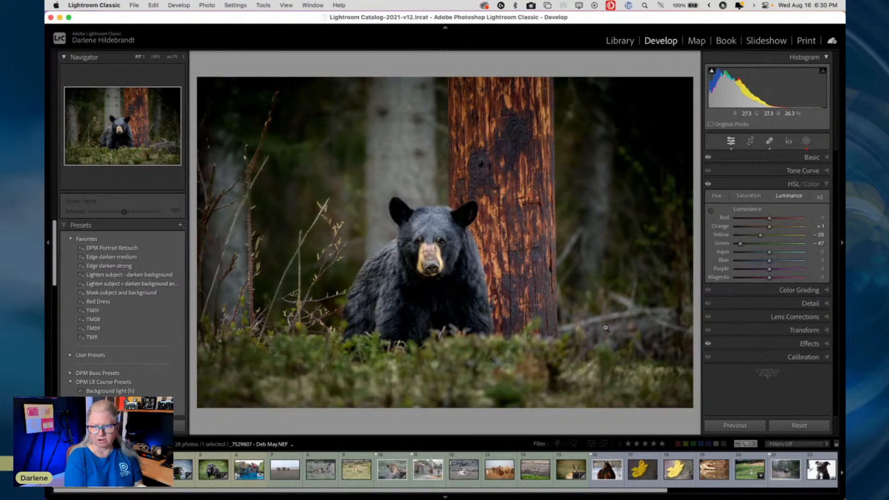
pyautogui.press('\\')
pyautogui.press('\\')
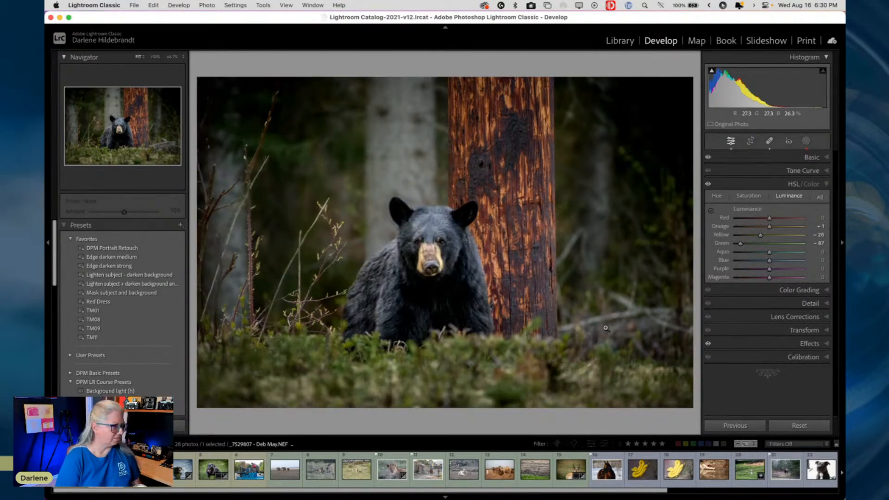
# Fine-tune the bear photo's basic tone with Whites +17 and Exposure +0.50.
pyautogui.click(809, 157)
pyautogui.moveTo(754, 260); pyautogui.dragTo(775, 275)
pyautogui.moveTo(774, 242); pyautogui.dragTo(774, 243)
# Inspect the bear's face at 200% and set the sharpening Masking to 87 and Amount to 62.
pyautogui.scroll(-3, 773, 243)
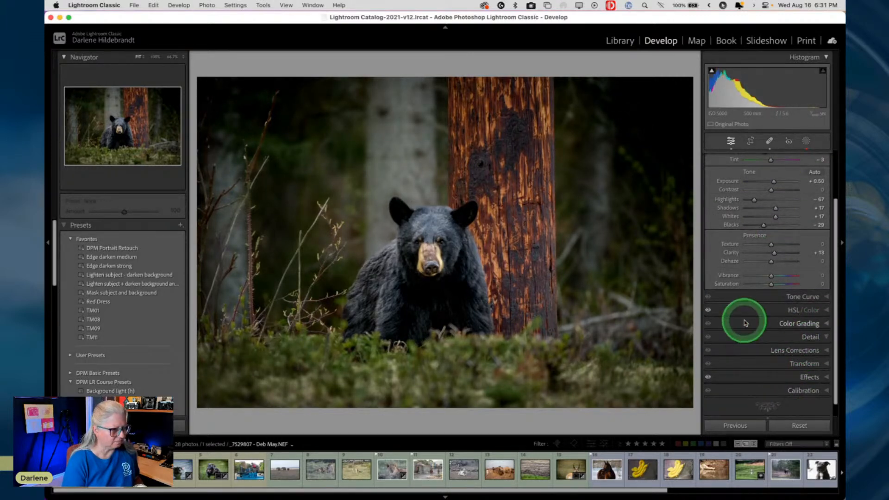
pyautogui.click(743, 322)
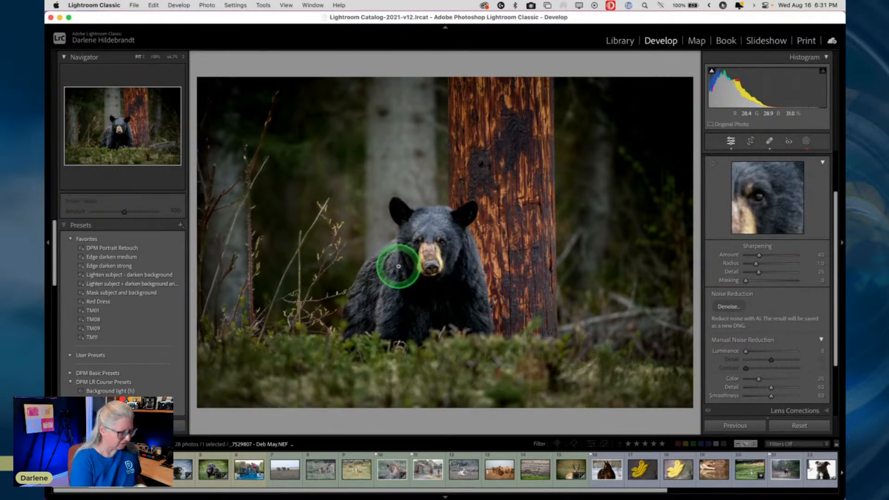
pyautogui.click(398, 266)
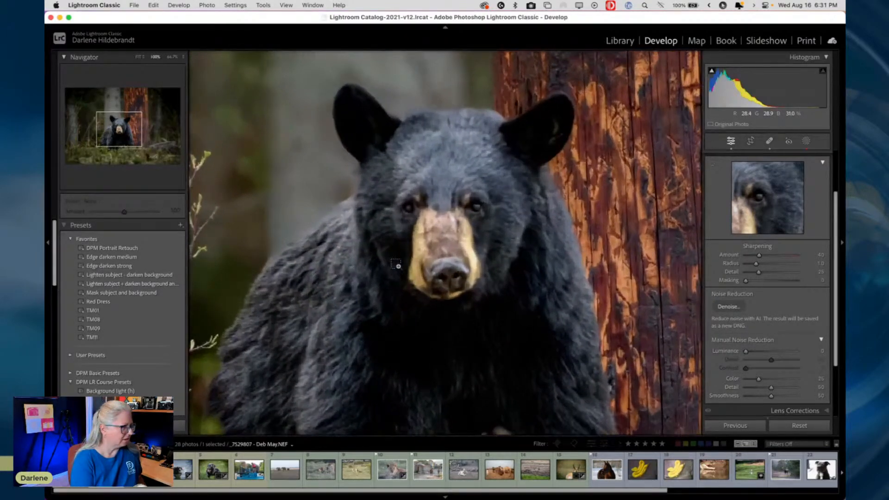
pyautogui.click(398, 266)
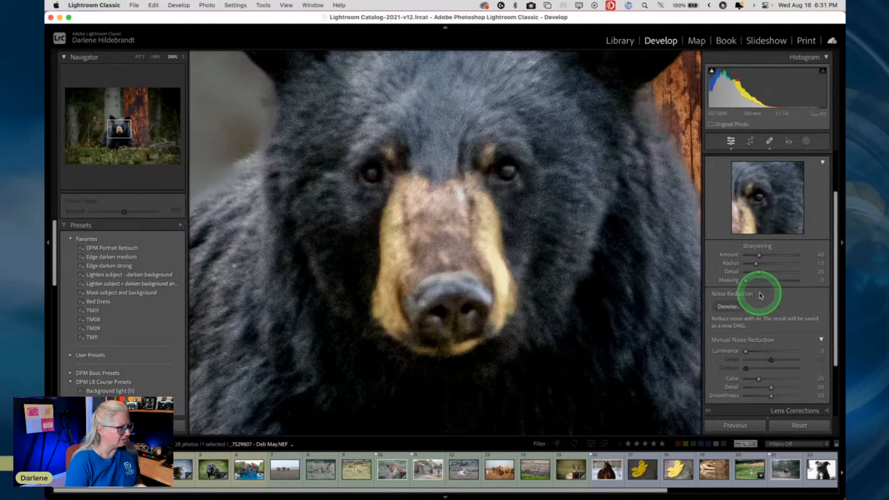
pyautogui.scroll(-5, 772, 319)
pyautogui.scroll(4, 772, 319)
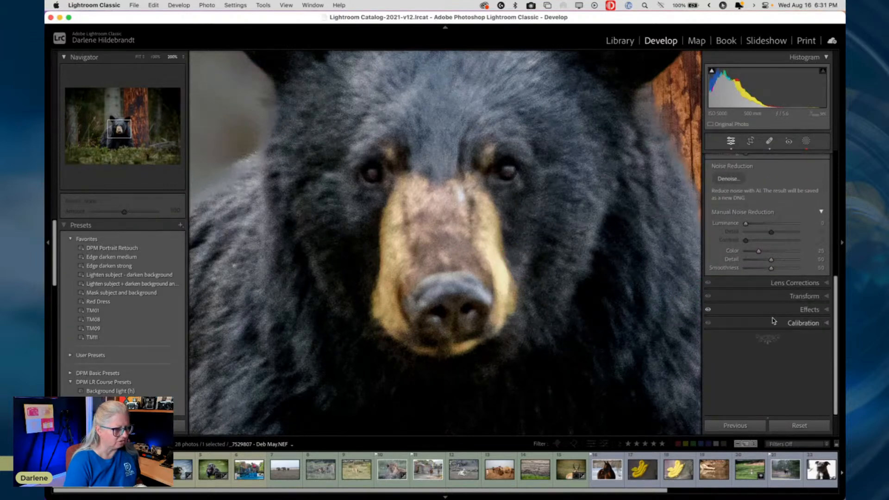
pyautogui.moveTo(745, 257); pyautogui.dragTo(790, 258)
pyautogui.moveTo(758, 232); pyautogui.dragTo(767, 233)
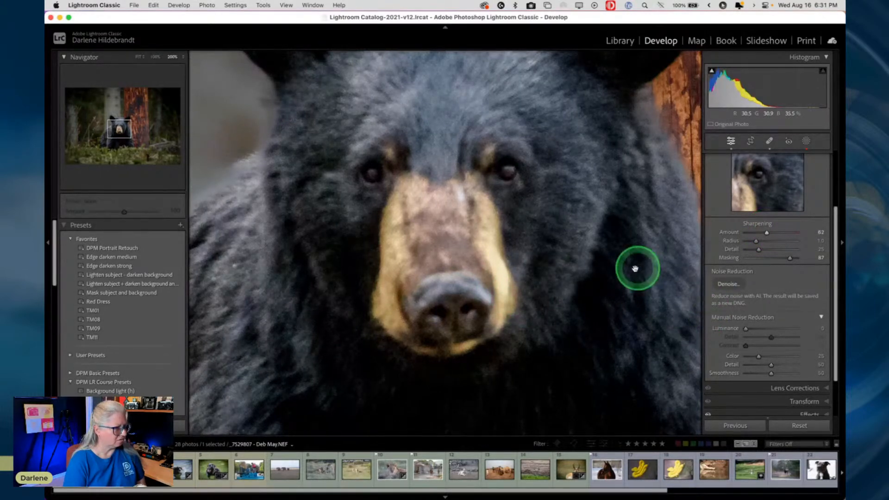
# Run AI Denoise on the bear photo to create a noise-reduced DNG.
pyautogui.click(725, 287)
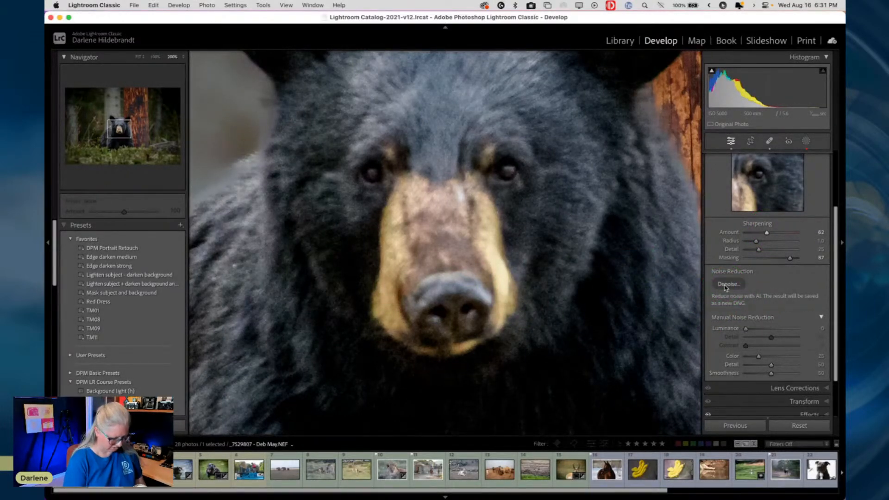
pyautogui.press('\\')
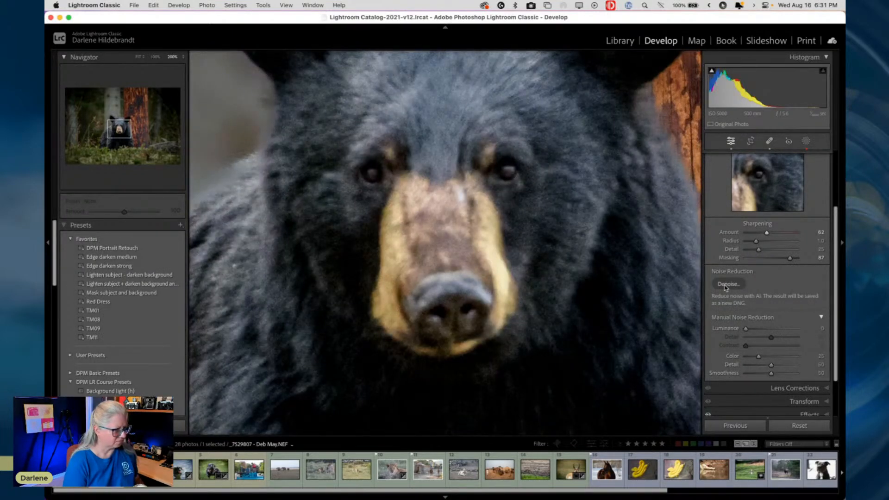
pyautogui.click(726, 286)
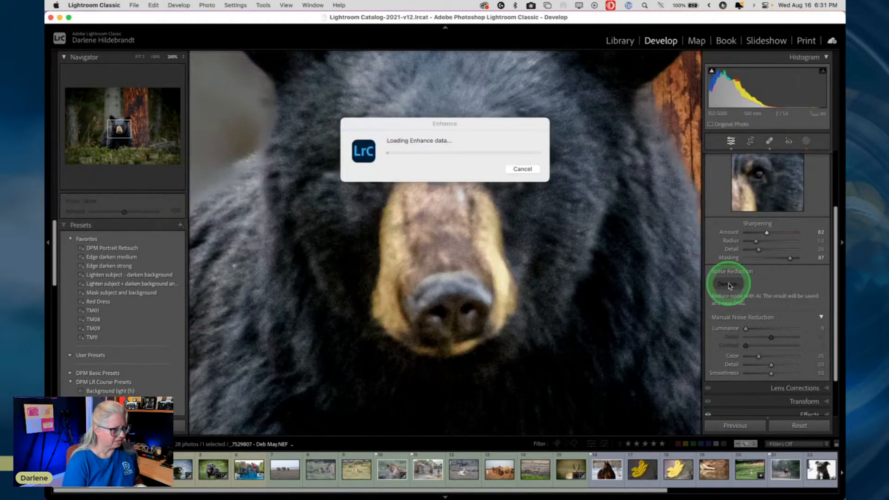
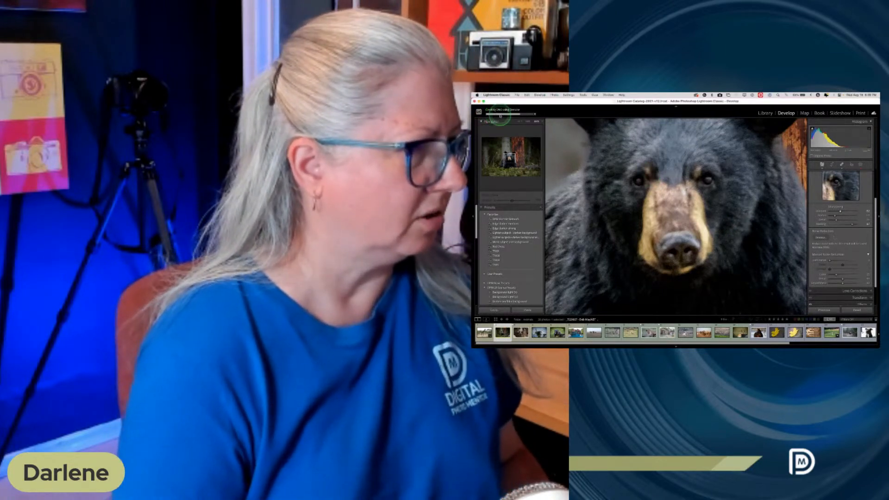
pyautogui.click(500, 116)
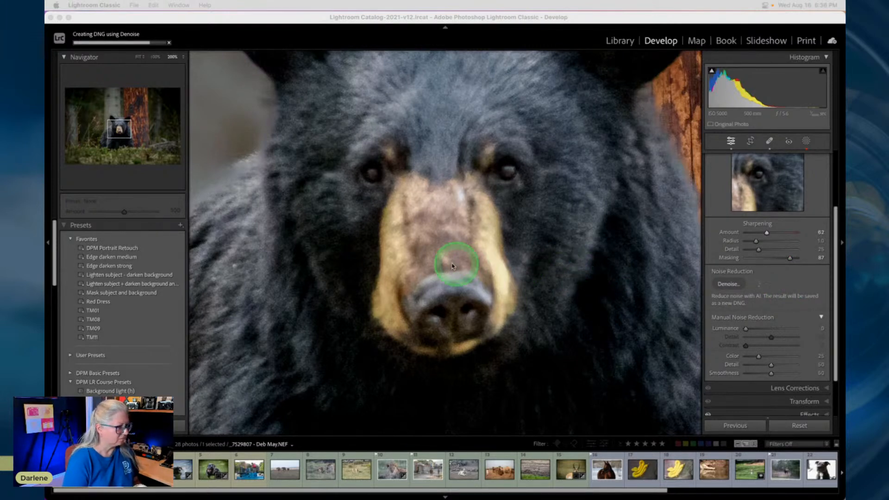
# Browse the Animals folder's thumbnails for another photo to edit.
pyautogui.scroll(-3, 532, 244)
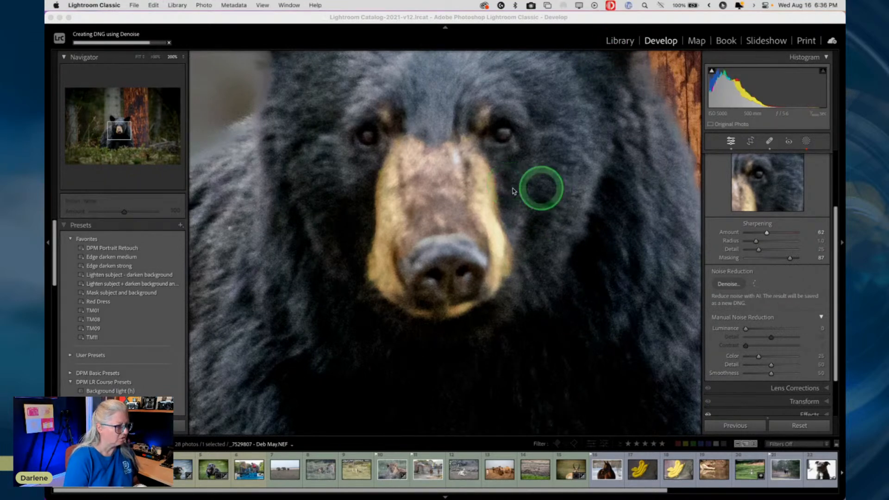
pyautogui.press('g')
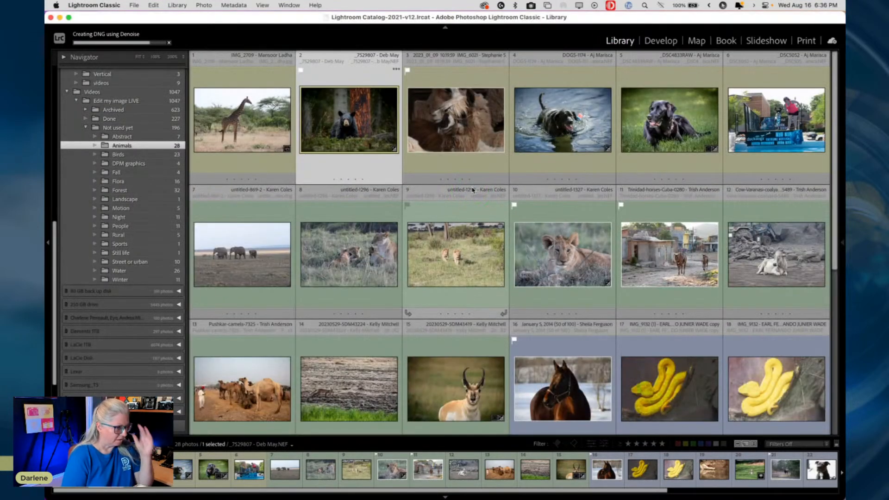
pyautogui.scroll(-3, 472, 190)
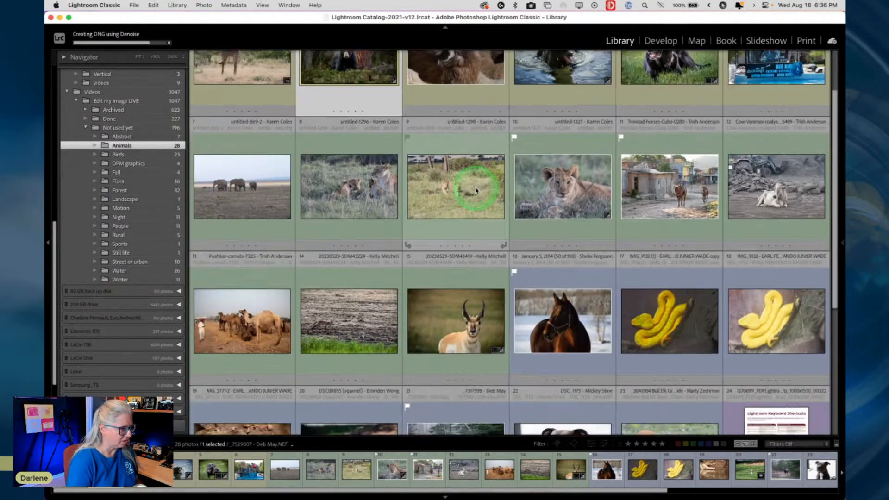
pyautogui.scroll(-1, 475, 189)
pyautogui.scroll(-2, 476, 189)
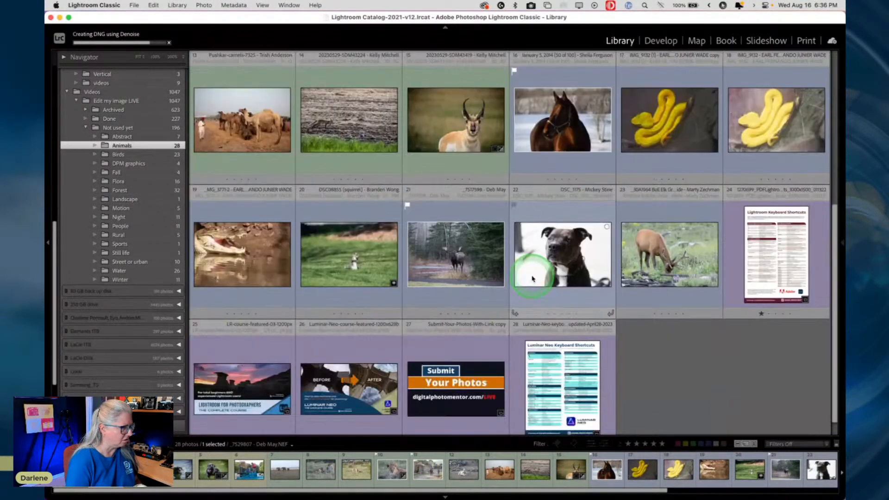
pyautogui.click(535, 279)
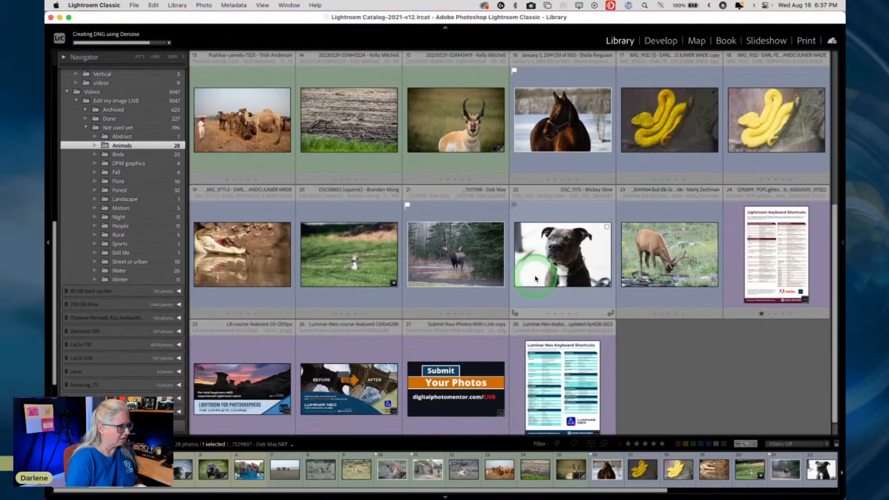
pyautogui.click(564, 252)
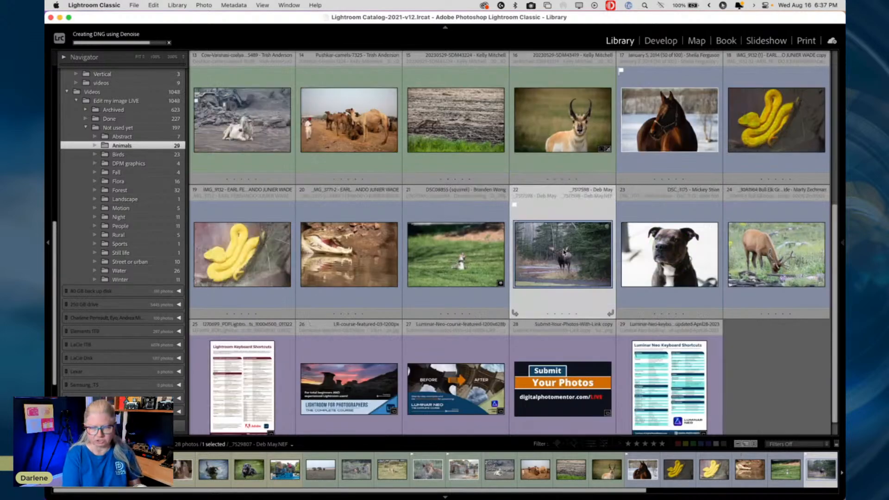
pyautogui.press('g')
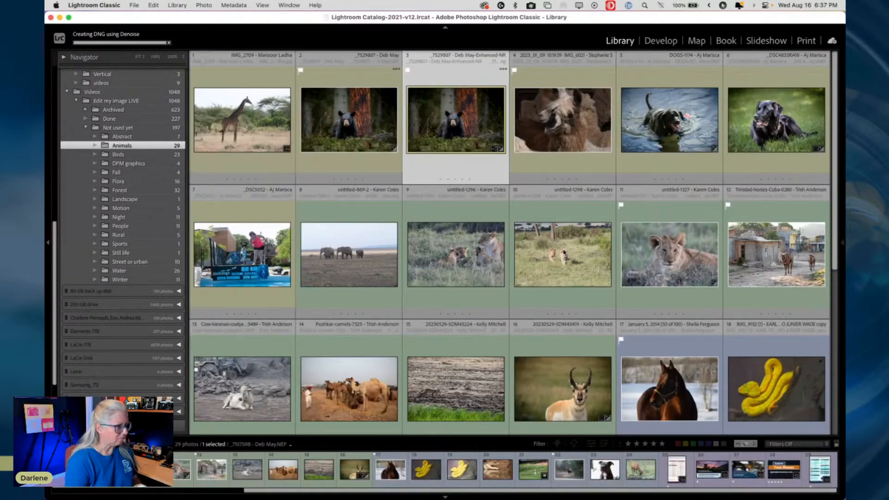
pyautogui.click(561, 239)
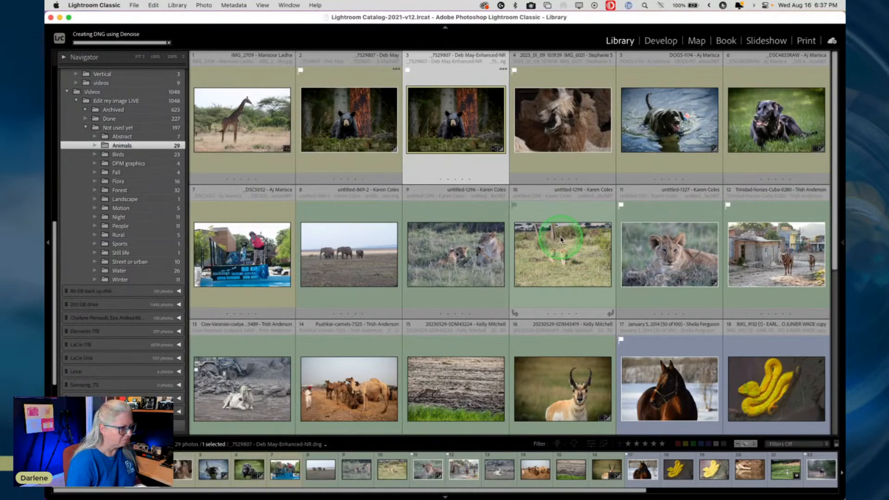
pyautogui.scroll(-5, 555, 232)
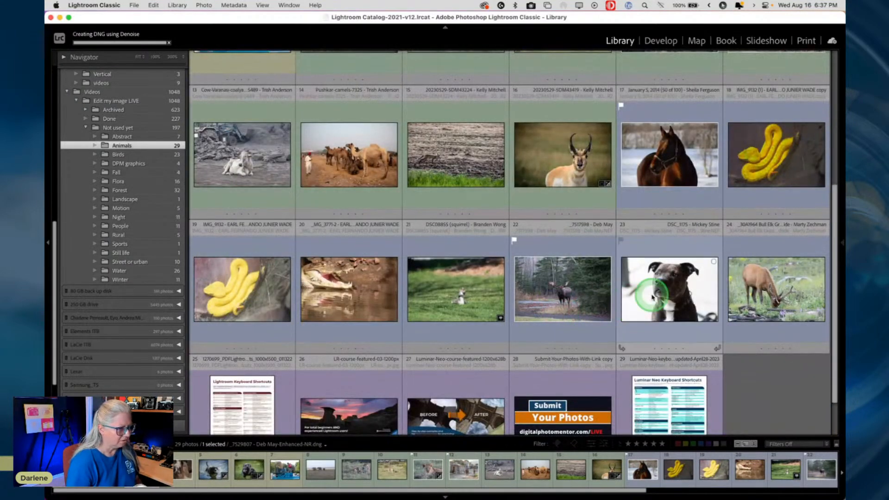
# Inspect the dark brindle dog photo's face at 200%, return to the full view and show the shooting info overlay.
pyautogui.click(652, 296)
pyautogui.press('z')
pyautogui.moveTo(639, 188); pyautogui.dragTo(473, 266)
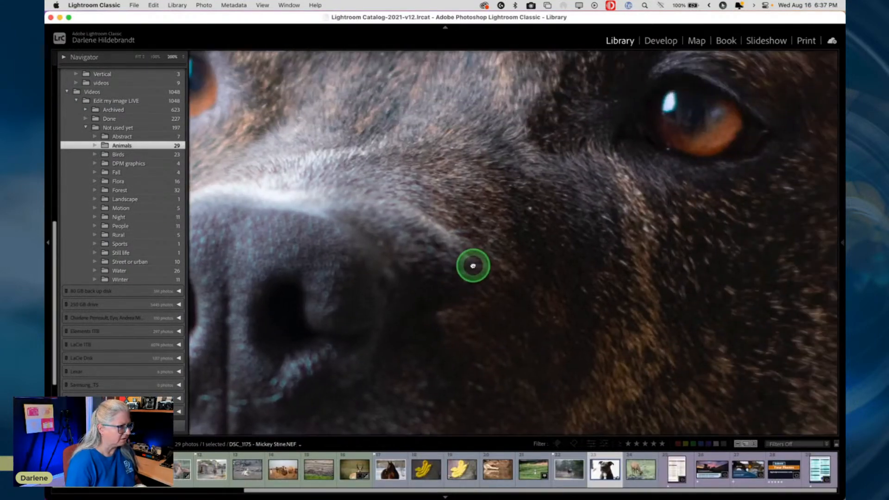
pyautogui.moveTo(720, 297); pyautogui.dragTo(599, 194)
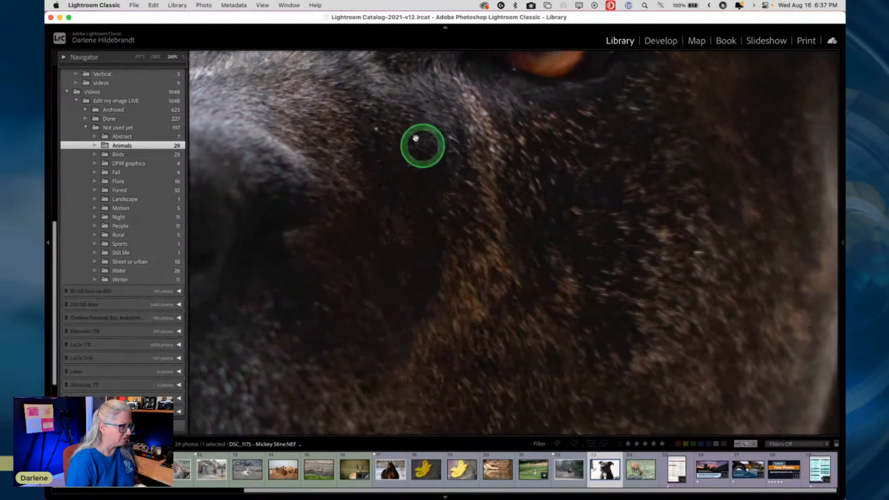
pyautogui.moveTo(416, 138); pyautogui.dragTo(467, 267)
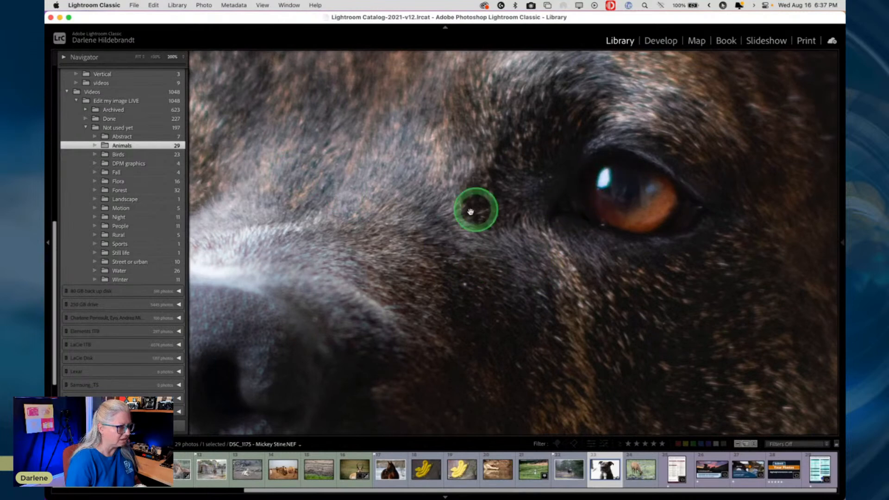
pyautogui.moveTo(471, 211); pyautogui.dragTo(709, 235)
pyautogui.click(609, 229)
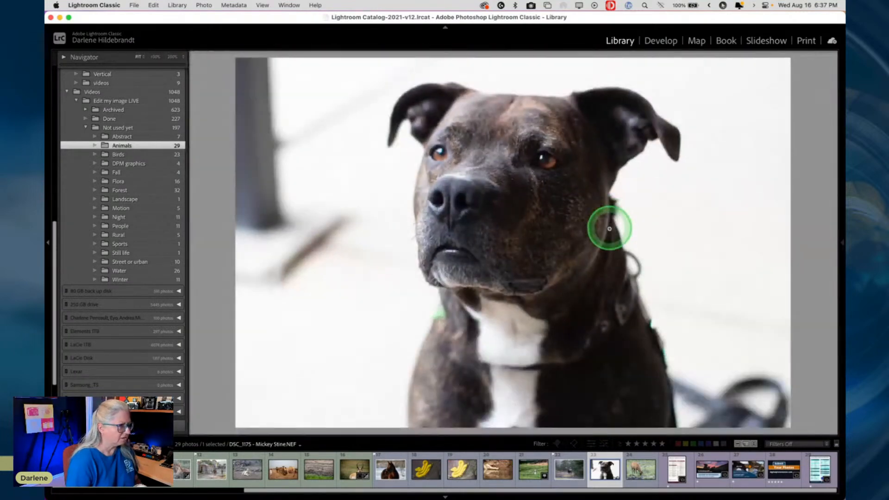
pyautogui.press('i')
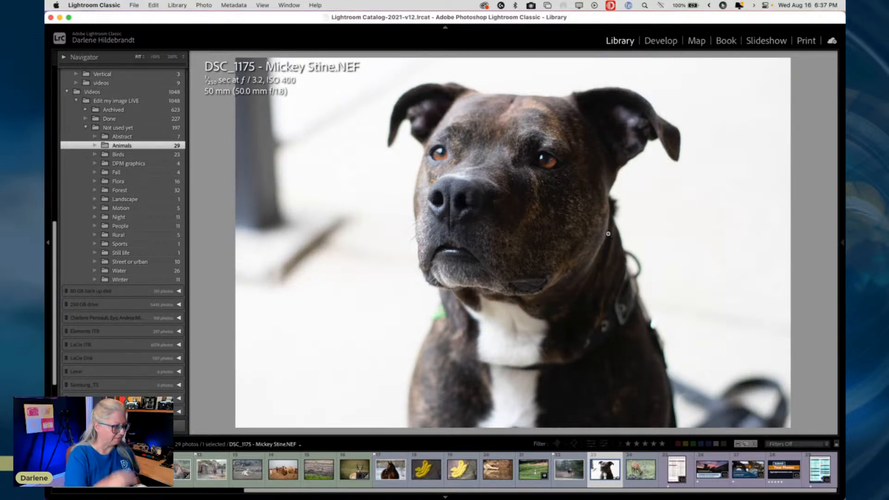
# Open the lighter yellow snake photo and examine its head and coils at 100%.
pyautogui.click(454, 477)
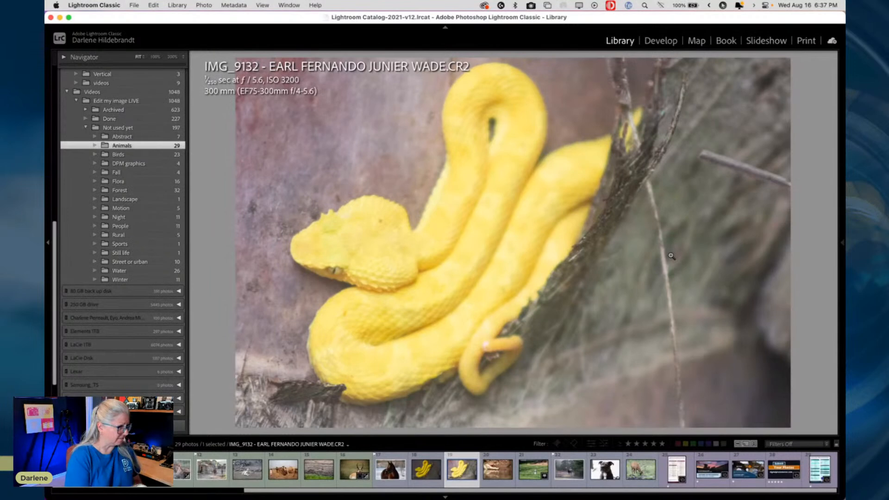
pyautogui.click(390, 225)
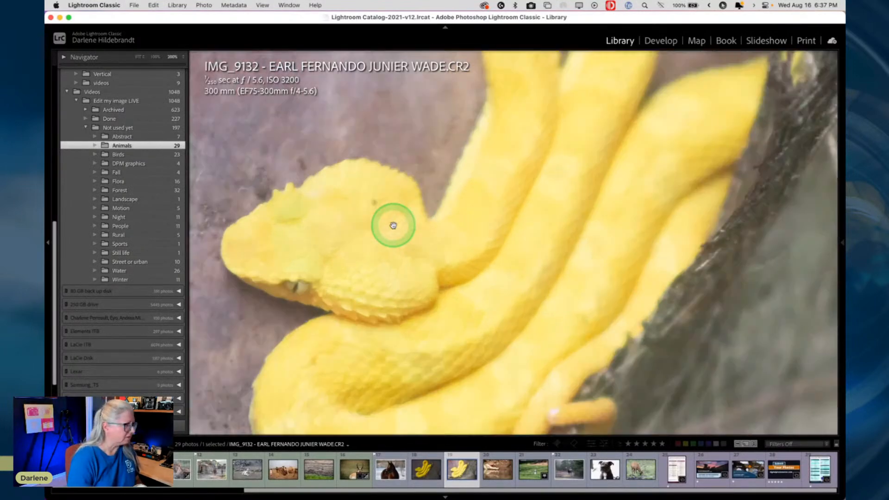
pyautogui.click(155, 56)
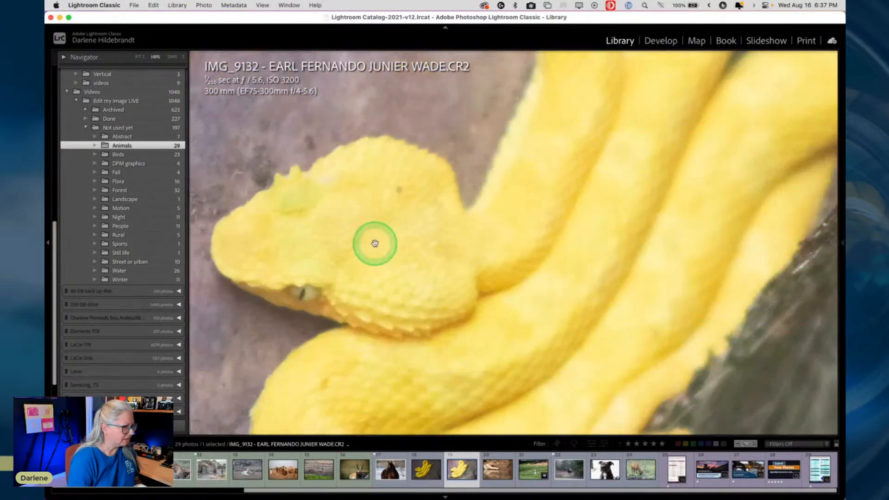
pyautogui.moveTo(459, 304); pyautogui.dragTo(515, 224)
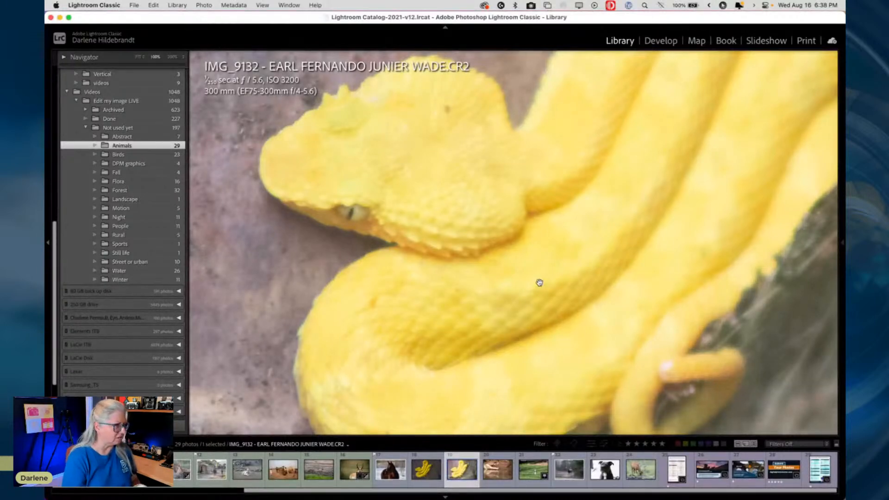
# Open the original bear photo and its Enhanced-NR DNG side by side in Compare view with all surrounding panels hidden.
pyautogui.press('g')
pyautogui.scroll(3, 523, 301)
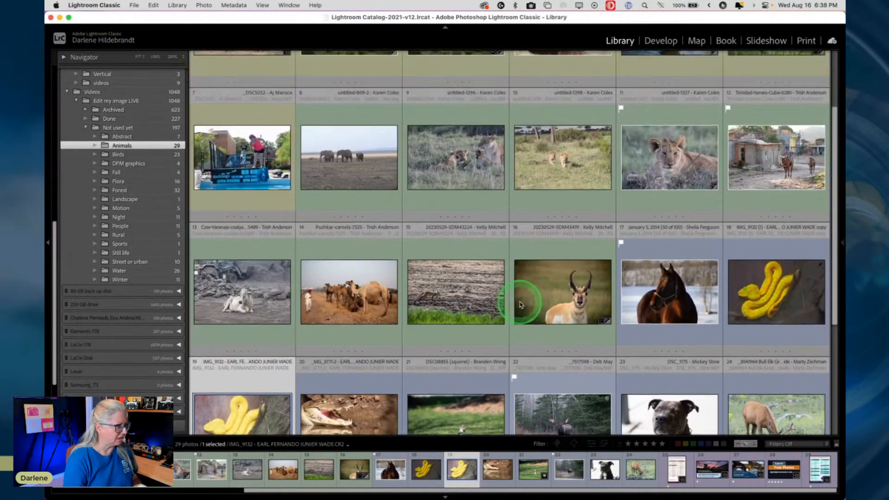
pyautogui.scroll(3, 521, 303)
pyautogui.doubleClick(334, 130)
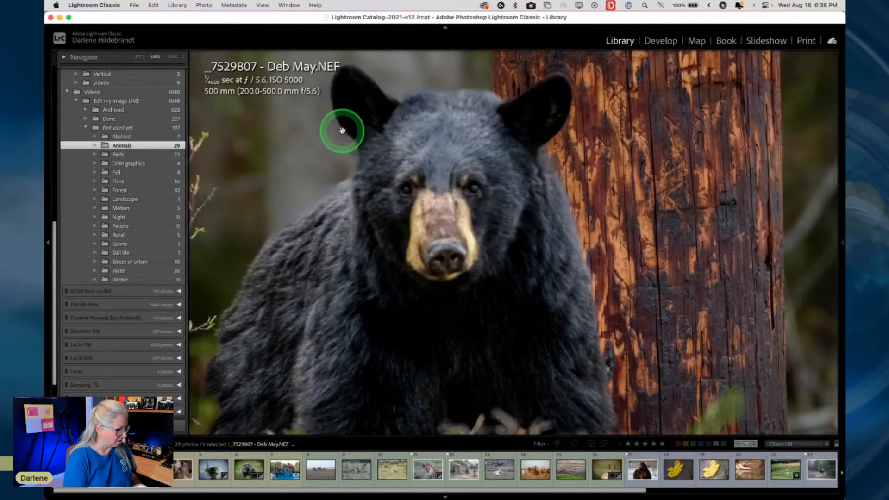
pyautogui.press('c')
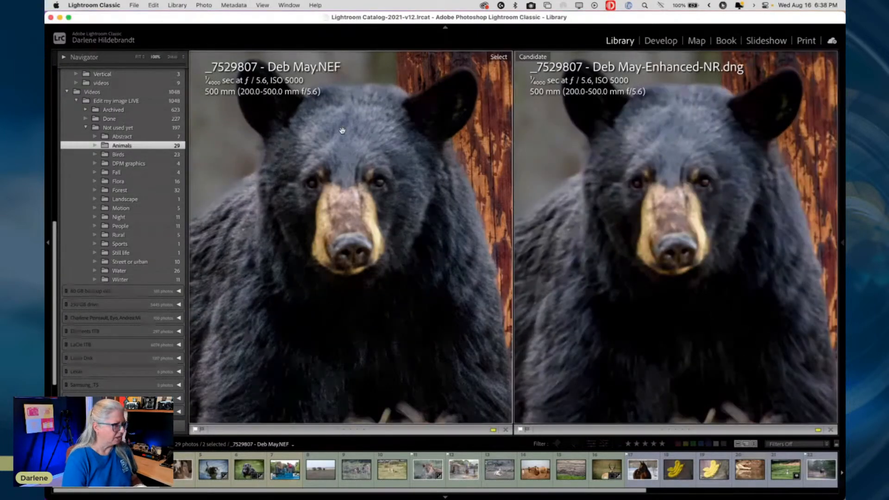
pyautogui.hotkey('shift', 'Tab')
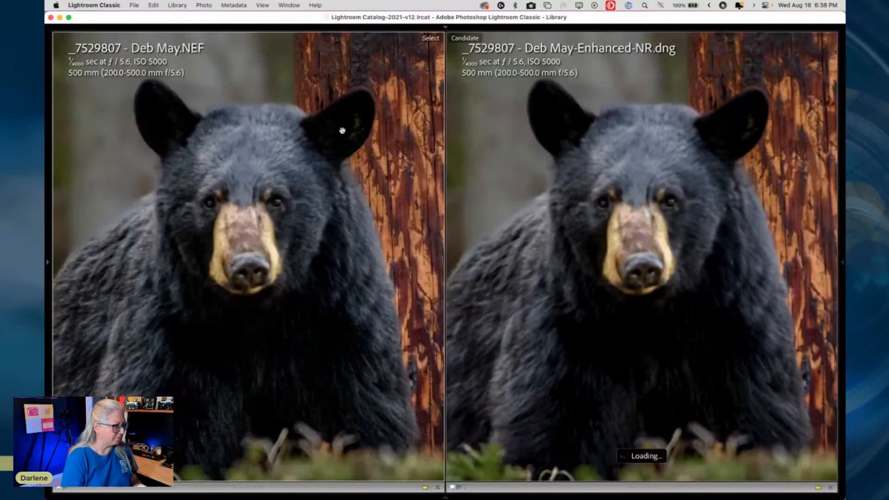
pyautogui.click(342, 130)
pyautogui.hotkey('shift', 'Tab')
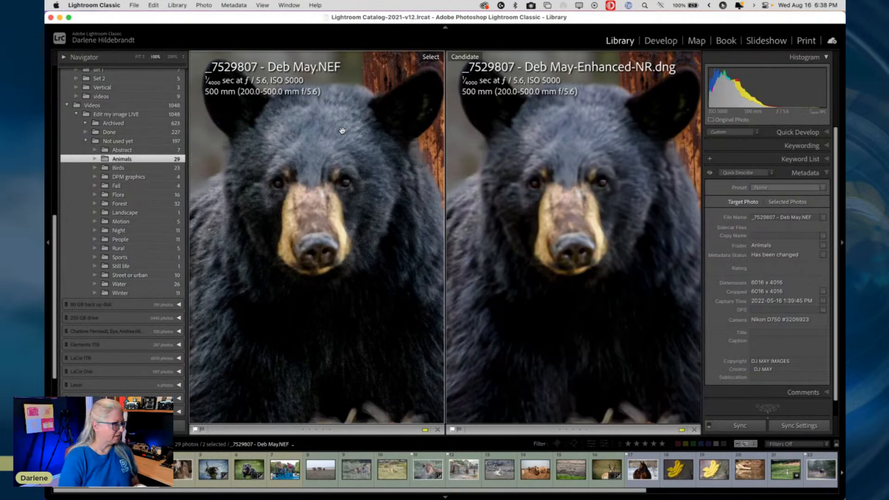
pyautogui.click(342, 130)
pyautogui.hotkey('shift', 'Tab')
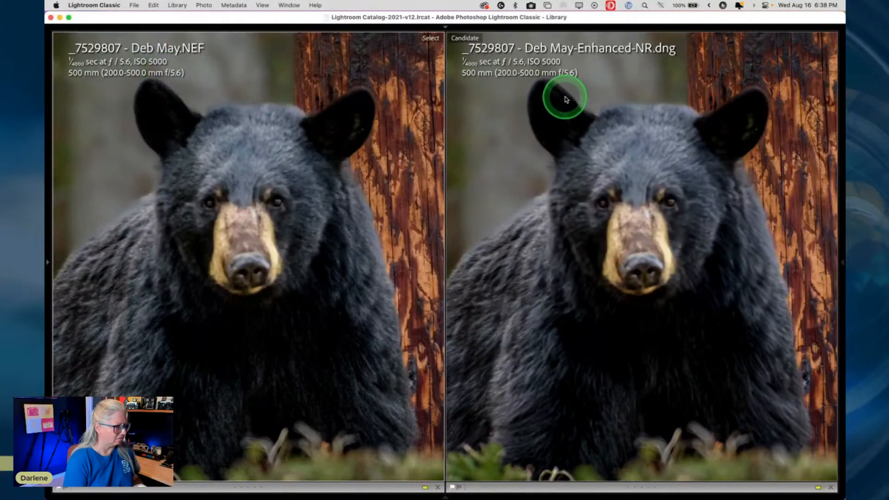
# Examine the bear's face, fur and the tree bark close up in both versions to judge the noise reduction.
pyautogui.click(525, 226)
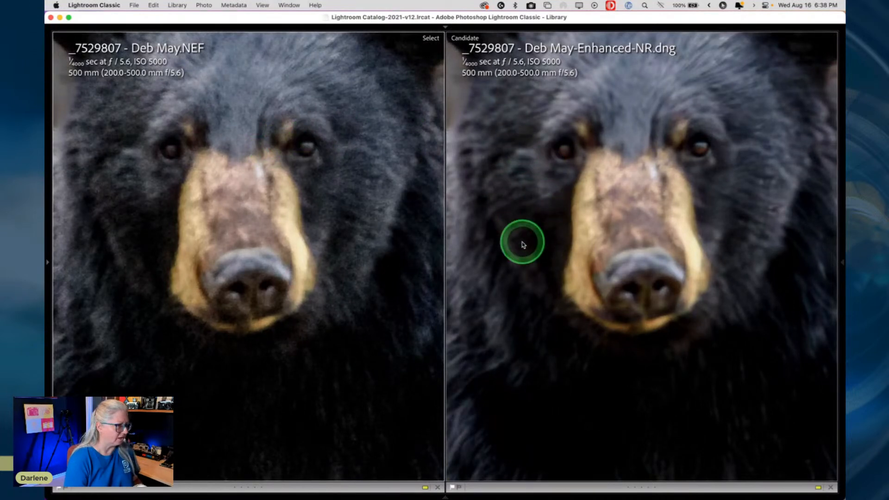
pyautogui.moveTo(498, 253); pyautogui.dragTo(536, 326)
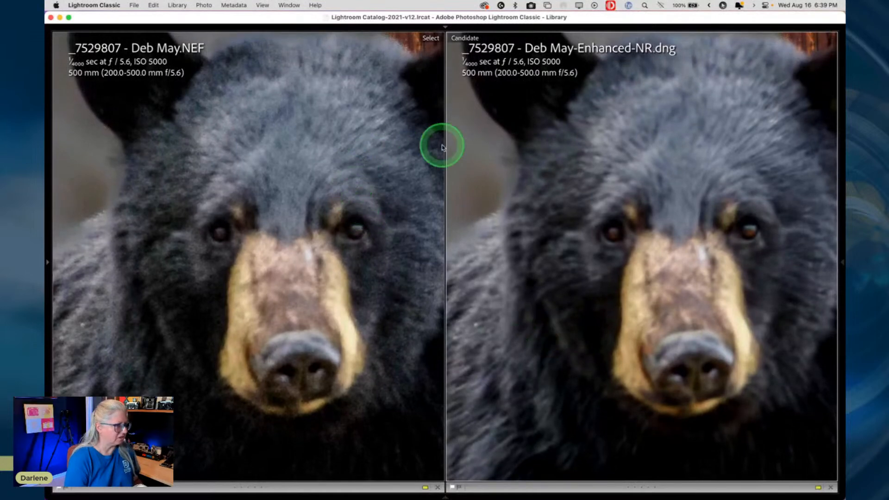
pyautogui.moveTo(595, 333); pyautogui.dragTo(550, 209)
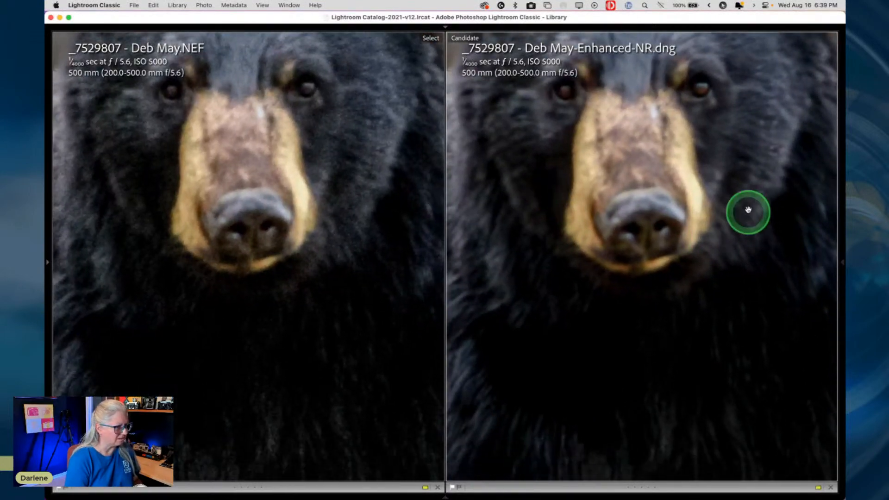
pyautogui.moveTo(746, 211); pyautogui.dragTo(600, 193)
pyautogui.moveTo(693, 196); pyautogui.dragTo(541, 206)
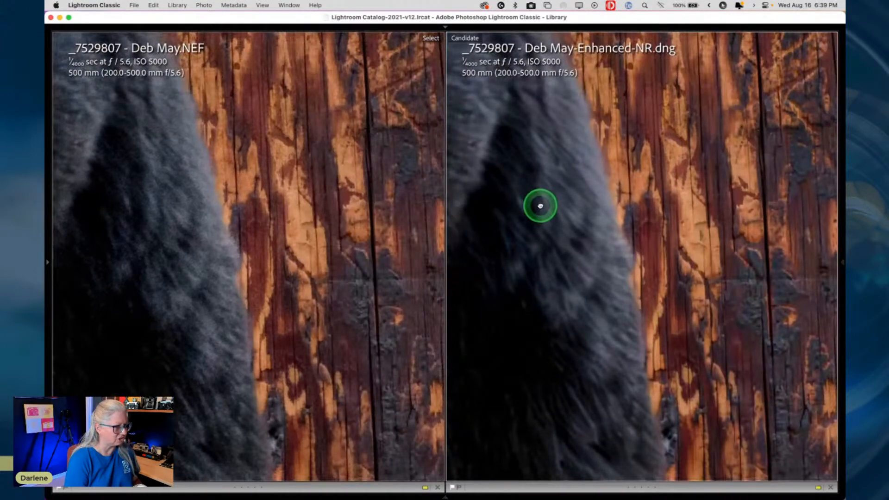
pyautogui.moveTo(540, 206); pyautogui.dragTo(725, 304)
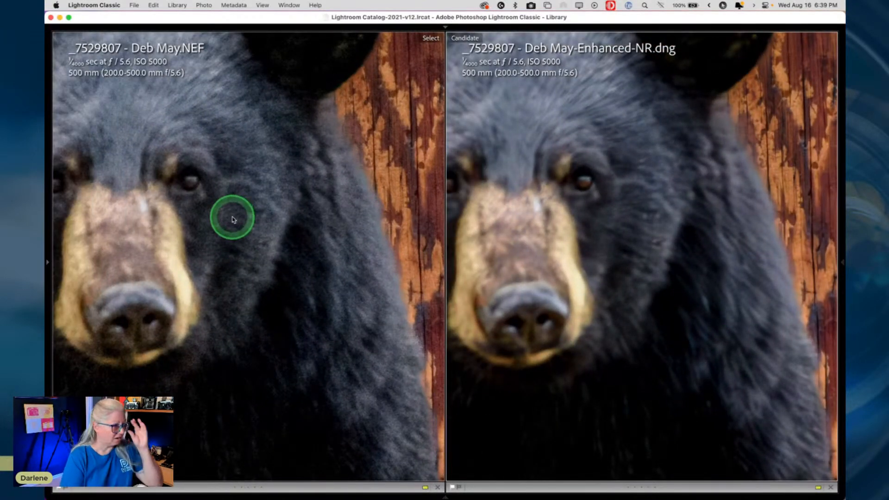
pyautogui.moveTo(678, 276); pyautogui.dragTo(639, 246)
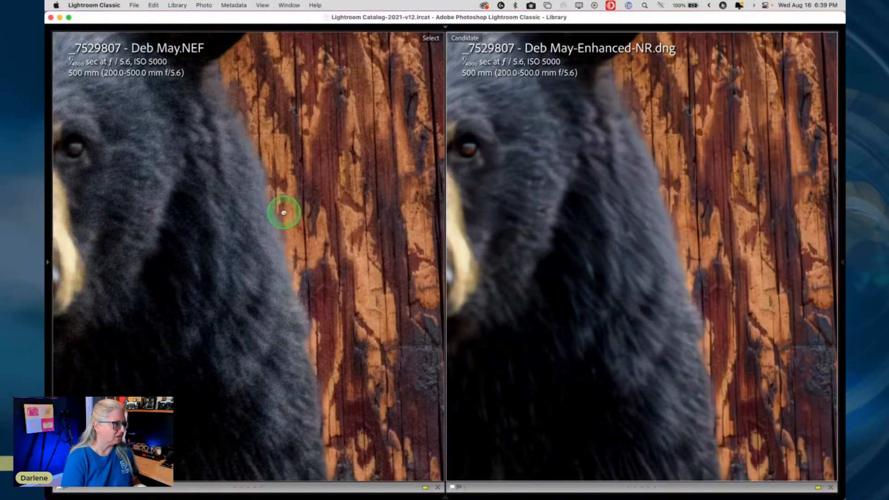
# Leave the side-by-side bear comparison for the photo grid and select the black-and-white dog photo.
pyautogui.moveTo(283, 212); pyautogui.dragTo(373, 240)
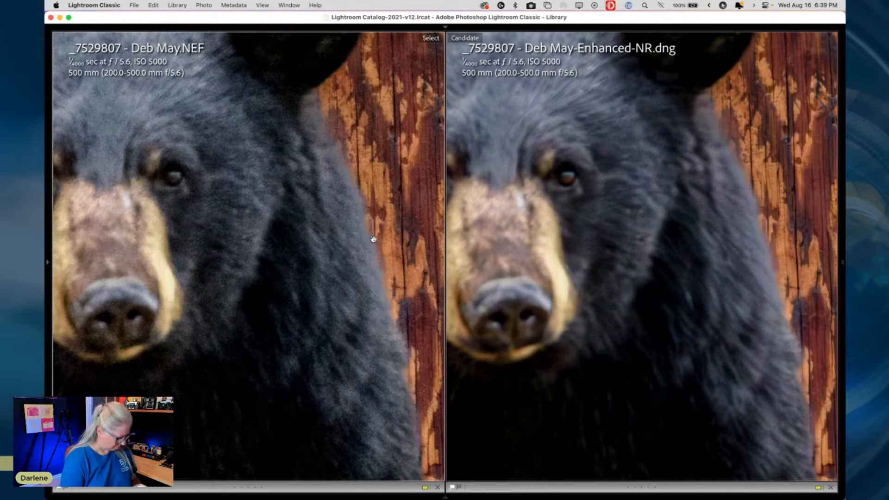
pyautogui.click(374, 239)
pyautogui.press('g')
pyautogui.scroll(-3, 380, 241)
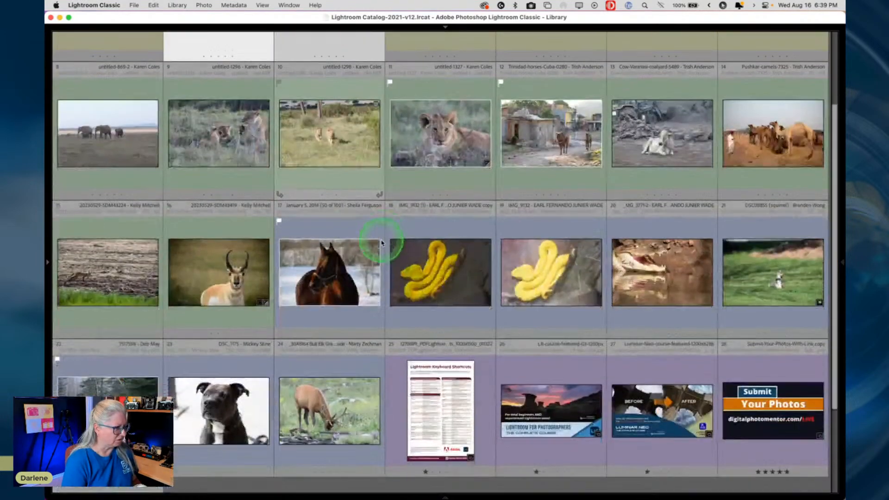
pyautogui.scroll(-3, 382, 242)
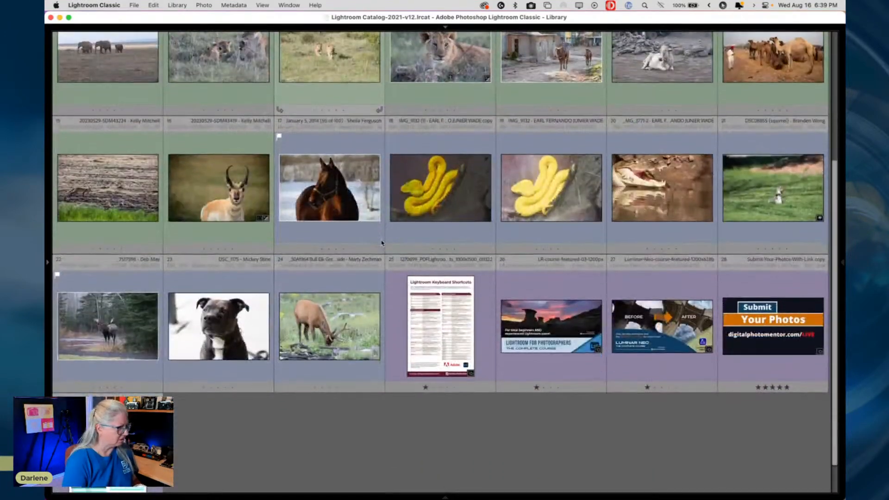
pyautogui.click(213, 344)
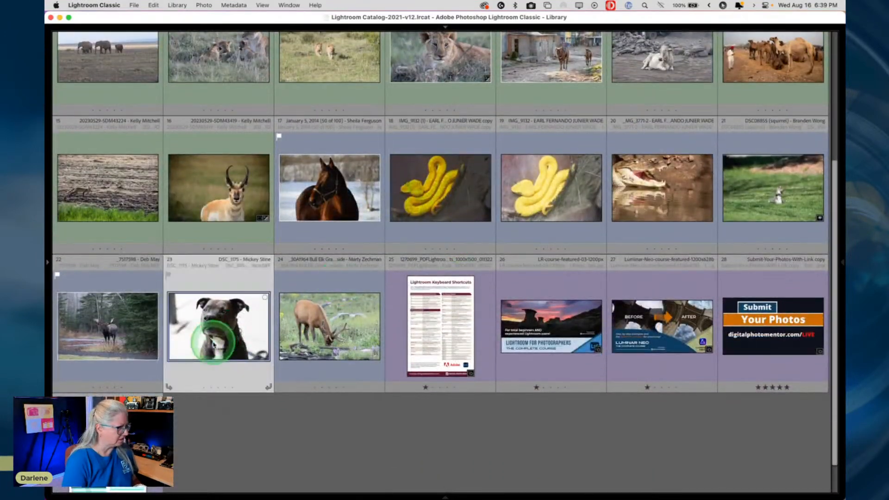
# Send the dog photo to Luminar Neo with its Open Source Files export preset and switch to Luminar Neo.
pyautogui.rightClick(189, 327)
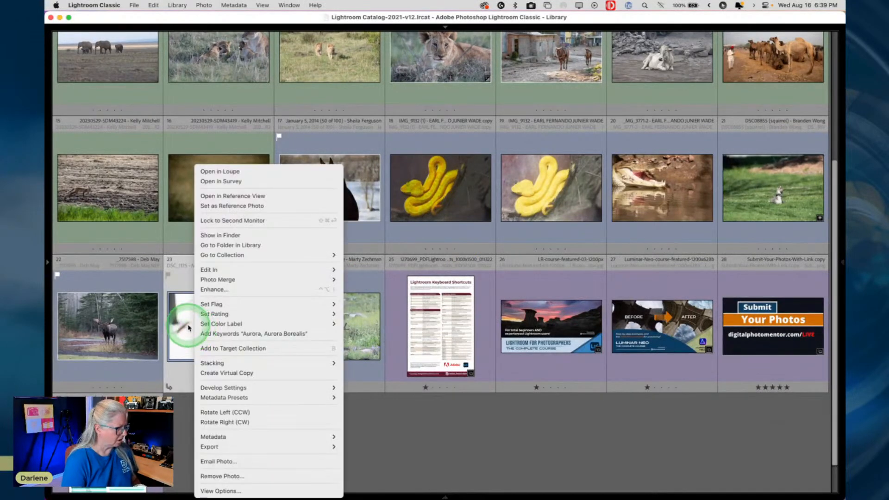
pyautogui.click(202, 270)
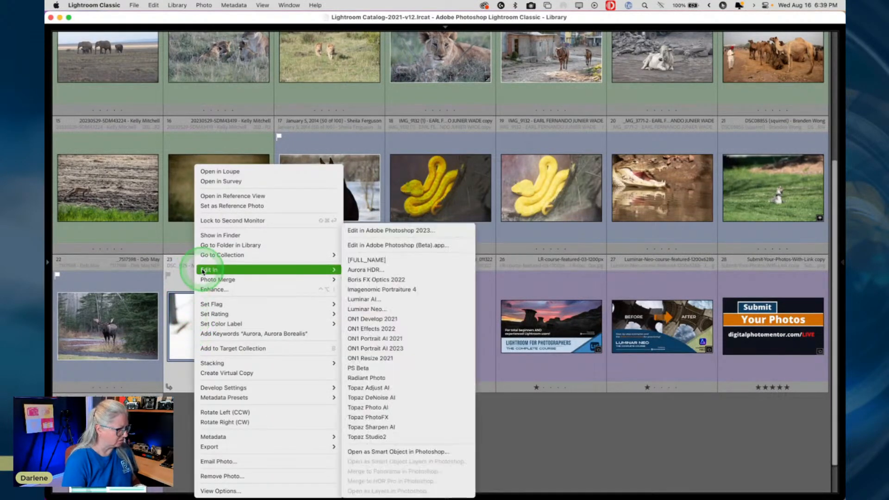
pyautogui.click(203, 271)
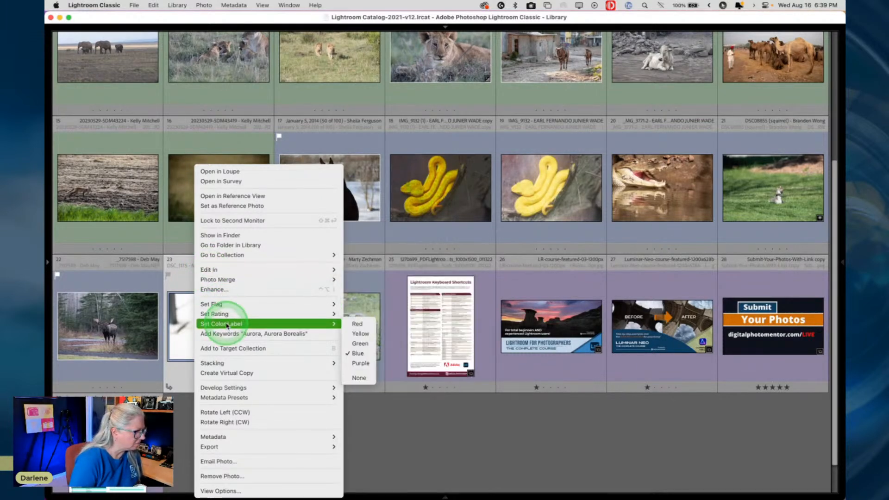
pyautogui.click(223, 410)
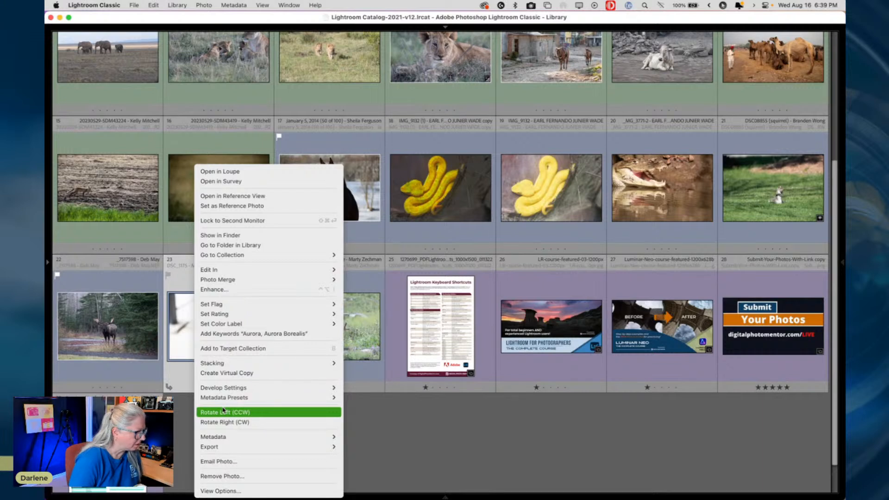
pyautogui.click(299, 450)
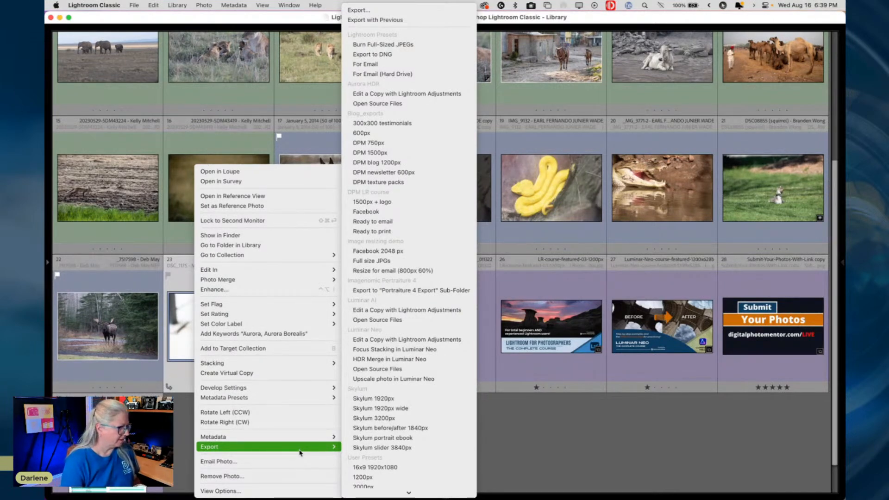
pyautogui.click(245, 448)
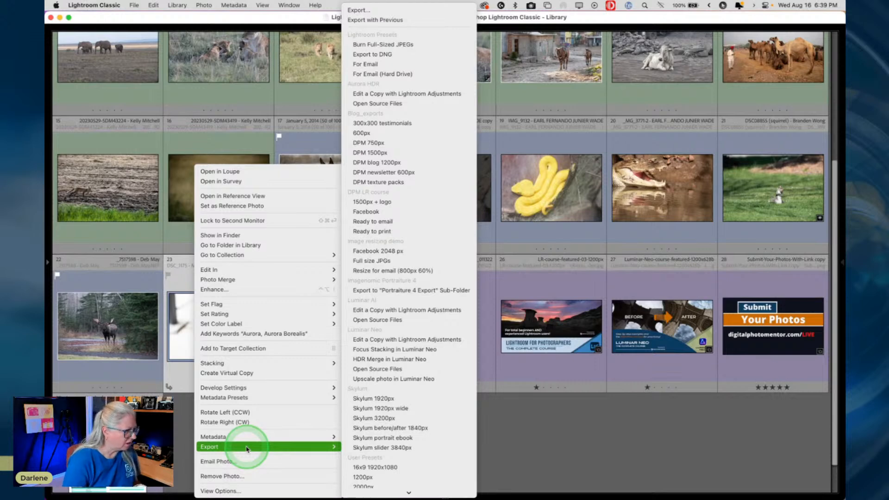
pyautogui.moveTo(272, 446)
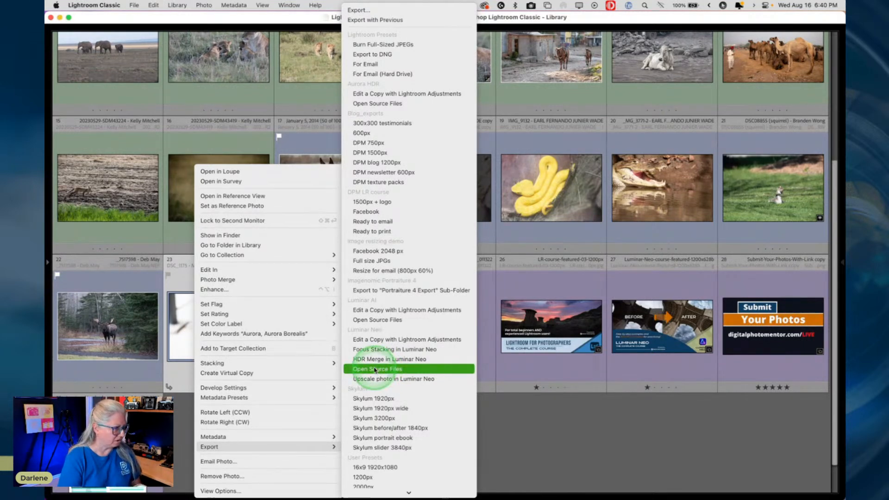
pyautogui.click(382, 369)
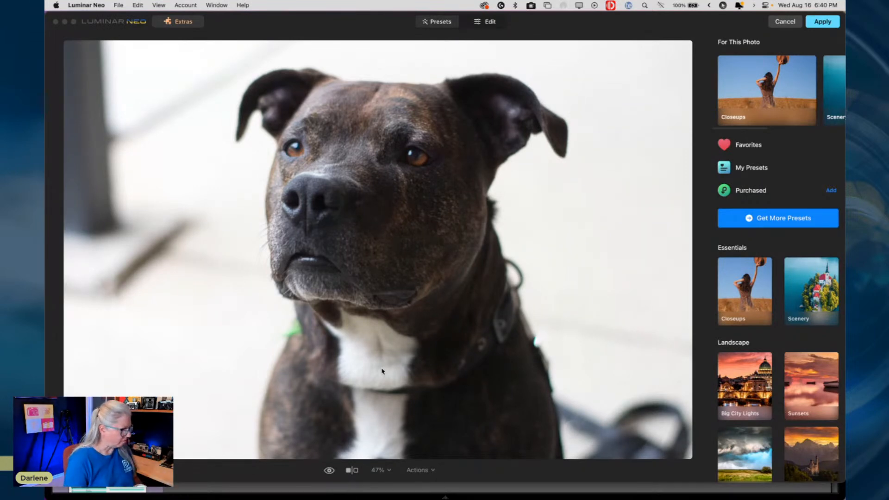
pyautogui.click(382, 371)
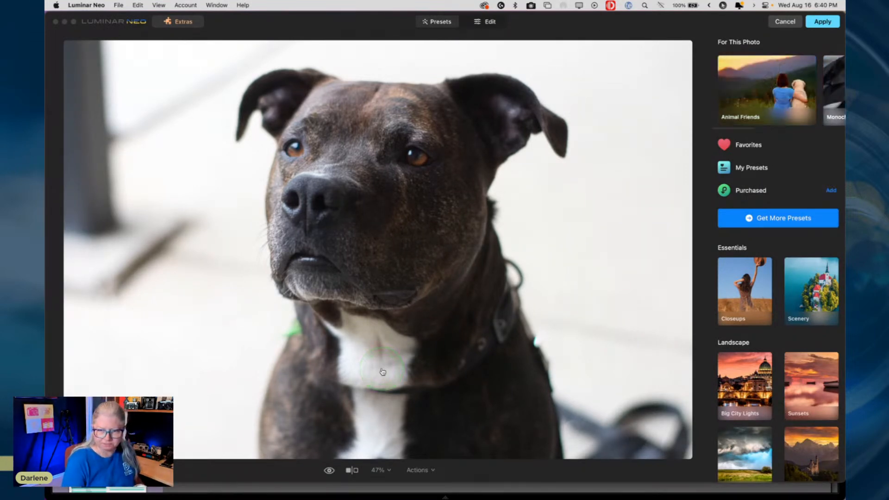
pyautogui.press('super+Tab')
pyautogui.press('super+Tab')
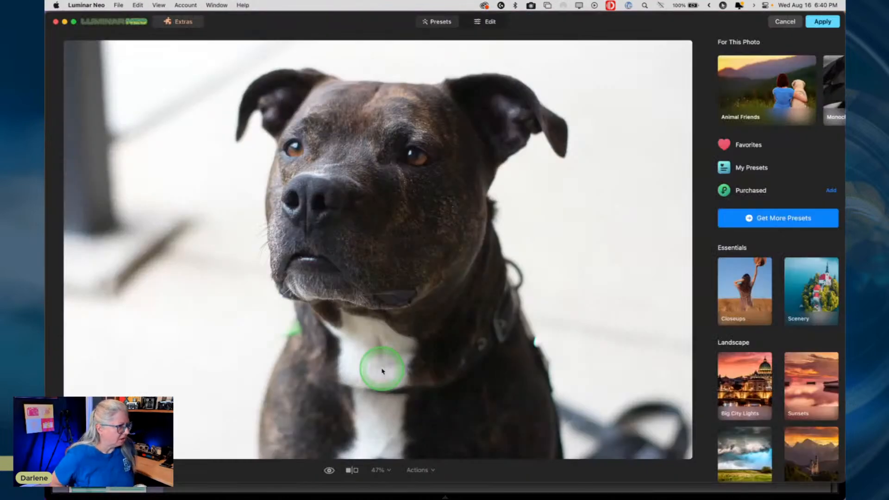
pyautogui.moveTo(382, 371)
pyautogui.mouseDown()
pyautogui.moveTo(374, 369)
pyautogui.moveTo(447, 369)
pyautogui.mouseUp()
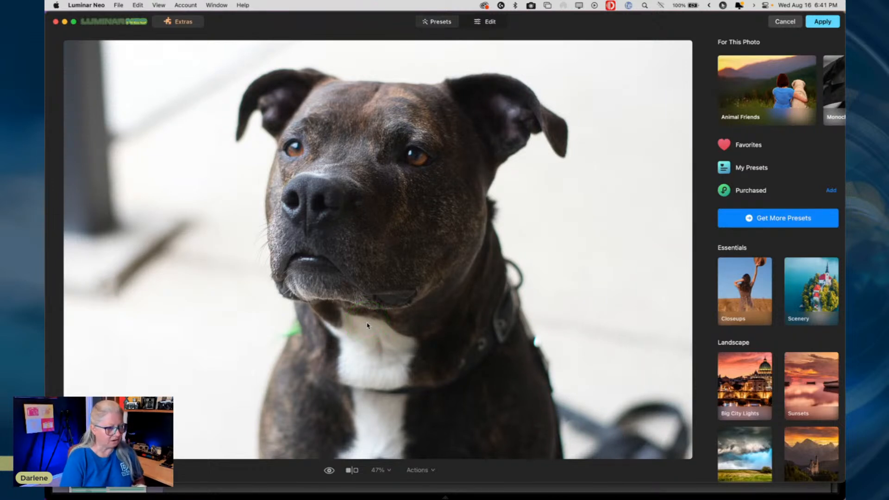
# Open the photo for editing and apply the Camera Landscape profile in the Develop tool.
pyautogui.click(481, 26)
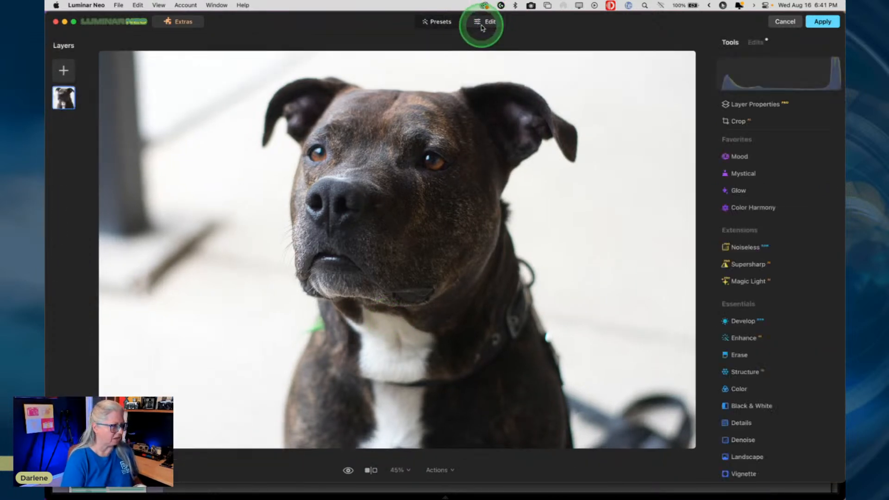
pyautogui.click(742, 321)
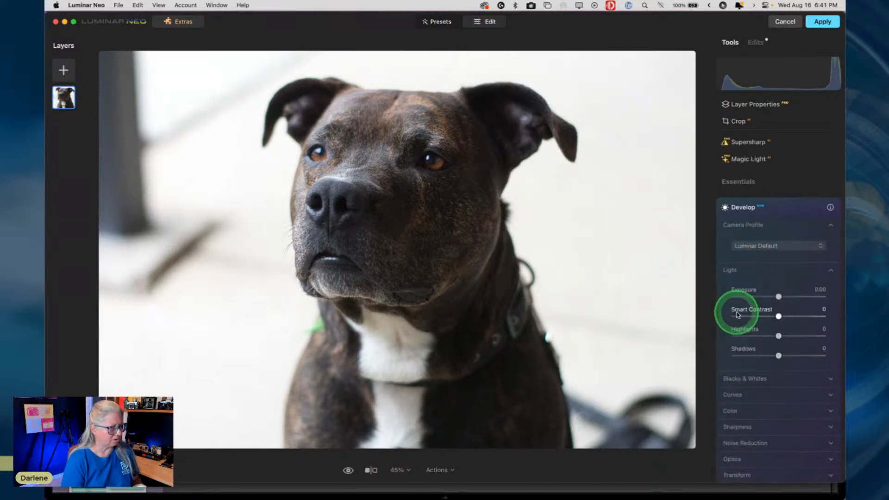
pyautogui.click(779, 248)
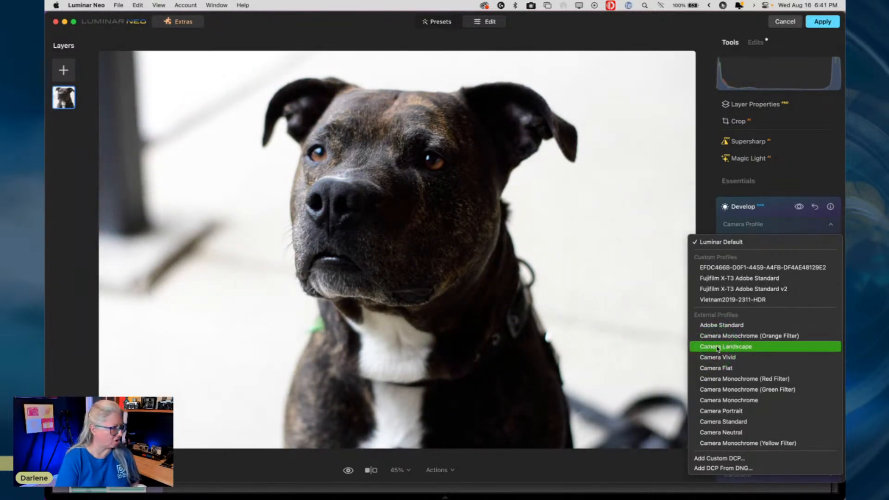
pyautogui.click(717, 348)
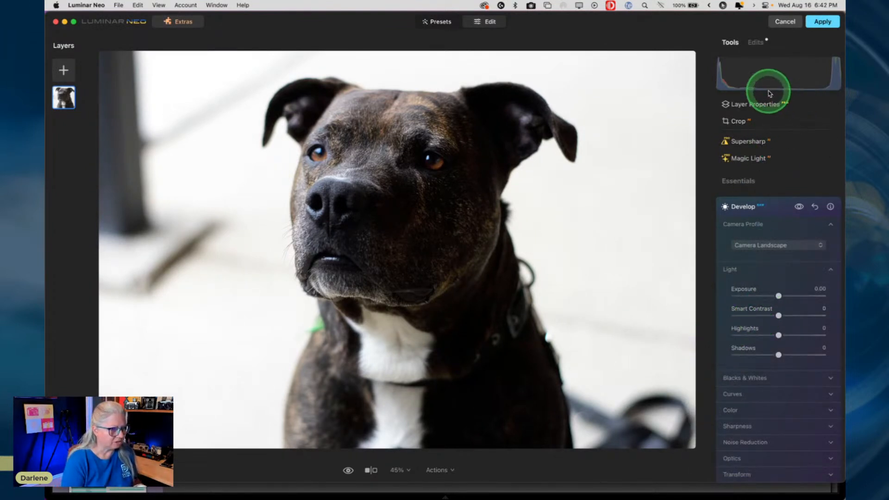
# Examine the tone curve in the Develop tool and collapse it again.
pyautogui.click(739, 394)
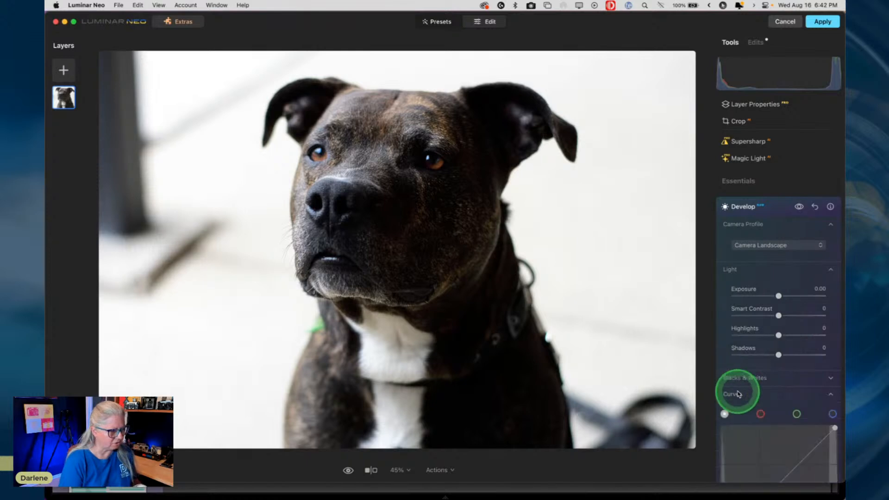
pyautogui.scroll(-4, 738, 393)
pyautogui.scroll(2, 738, 394)
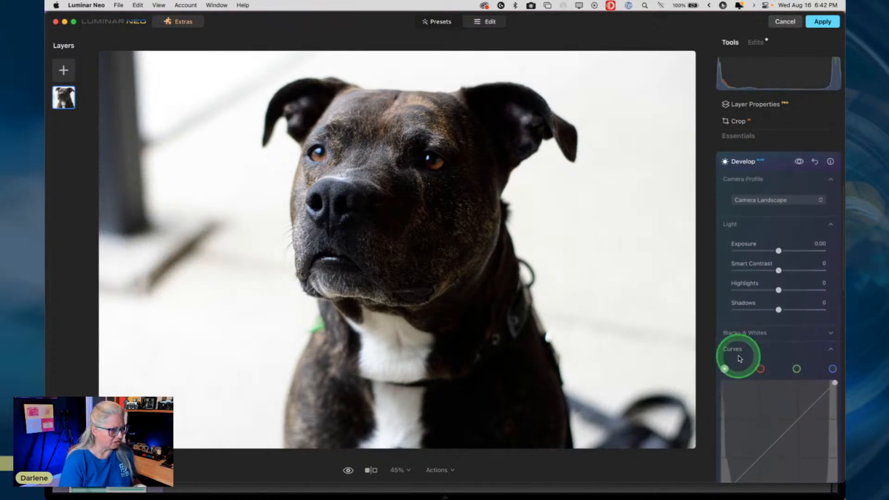
pyautogui.scroll(-3, 738, 355)
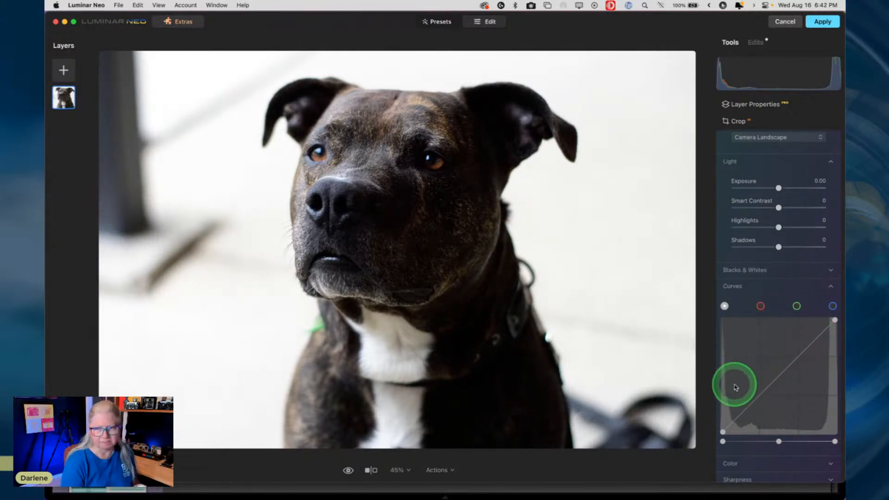
pyautogui.click(746, 285)
# Set Highlights to -21 and Shadows to 20 with the clipping overlay shown.
pyautogui.scroll(2, 750, 286)
pyautogui.scroll(2, 750, 286)
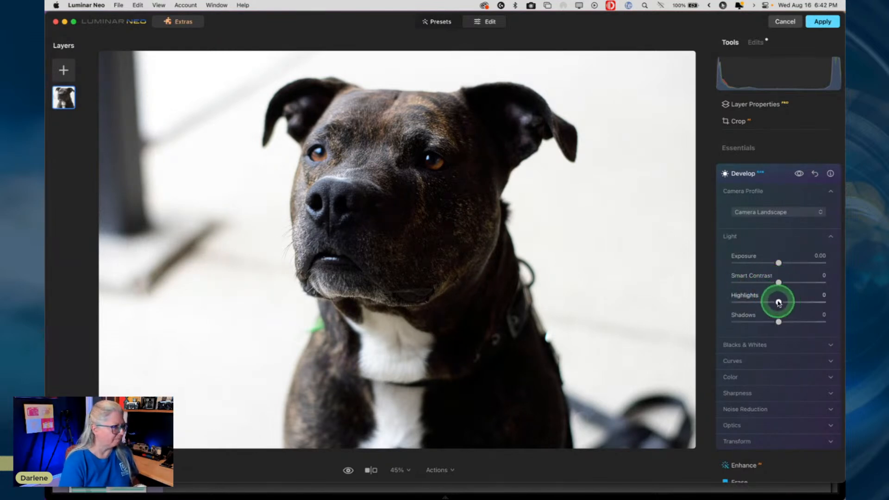
pyautogui.moveTo(778, 303)
pyautogui.mouseDown()
pyautogui.moveTo(759, 302)
pyautogui.moveTo(771, 313)
pyautogui.mouseUp()
pyautogui.press('j')
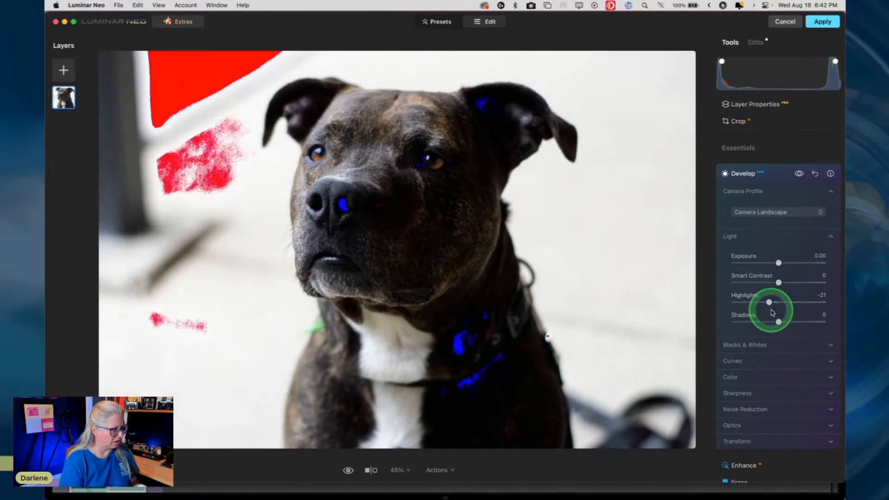
pyautogui.press('j')
pyautogui.press('j')
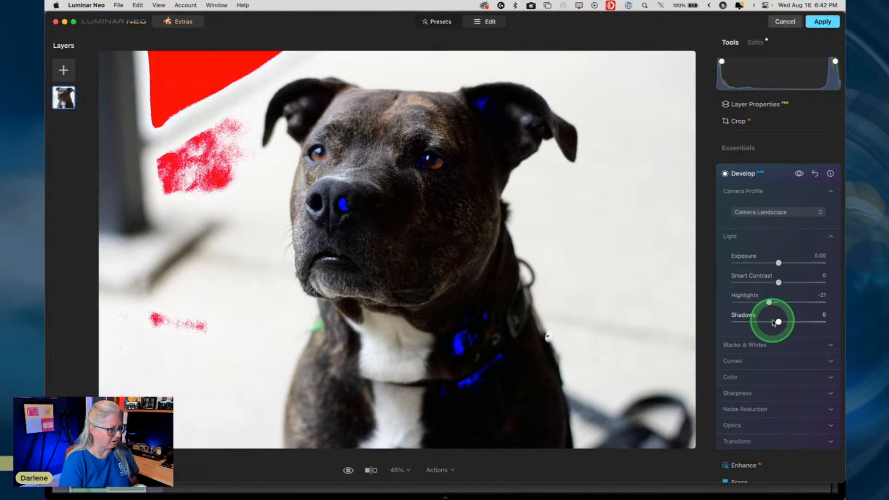
pyautogui.moveTo(778, 322); pyautogui.dragTo(783, 322)
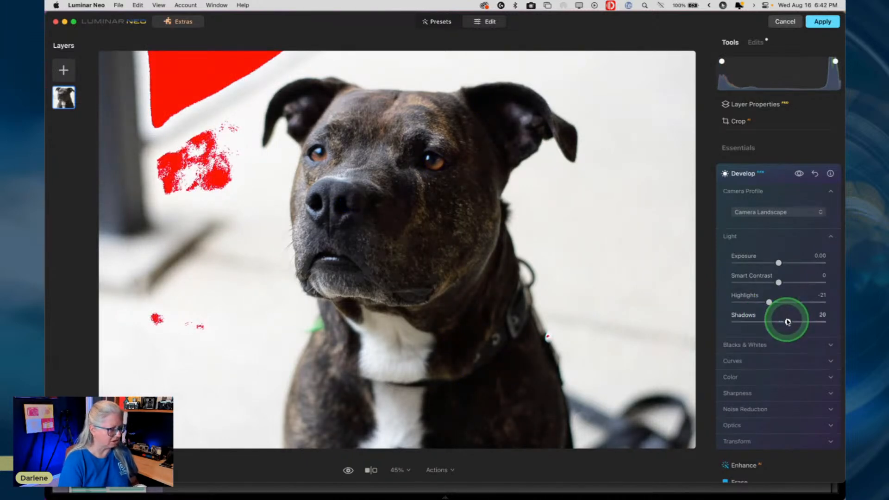
# Set Blacks to -31 and Whites to 30 for the dog photo.
pyautogui.click(750, 345)
pyautogui.scroll(-1, 771, 383)
pyautogui.click(778, 351)
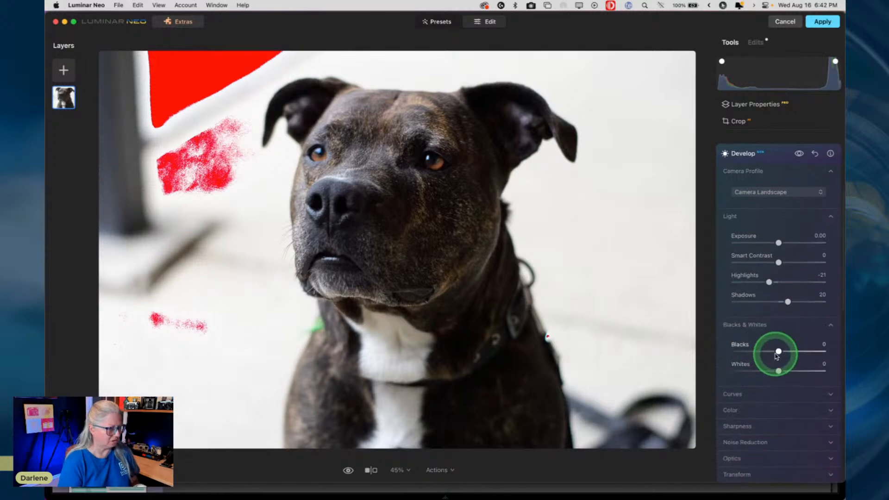
pyautogui.moveTo(776, 354); pyautogui.dragTo(791, 371)
# Set Highlights to -8 and Exposure to 0.18, and turn off the clipping overlay.
pyautogui.moveTo(769, 282)
pyautogui.mouseDown()
pyautogui.moveTo(762, 284)
pyautogui.moveTo(775, 281)
pyautogui.mouseUp()
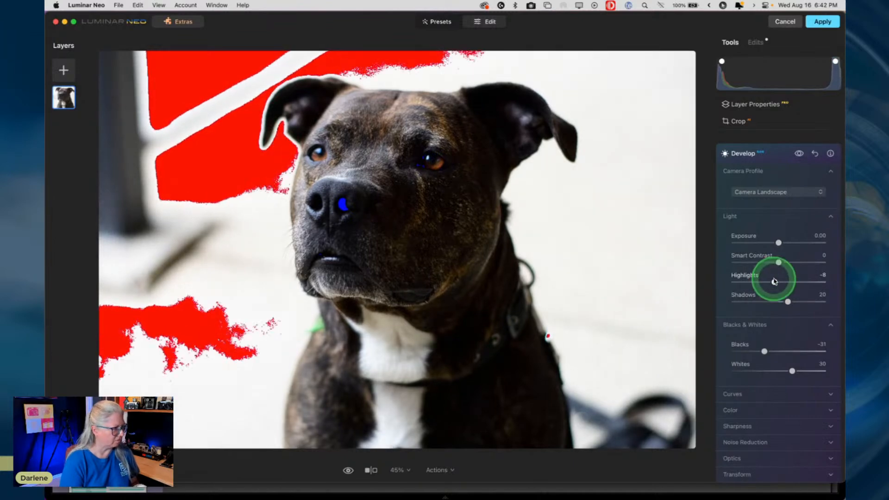
pyautogui.moveTo(778, 243); pyautogui.dragTo(782, 243)
pyautogui.press('j')
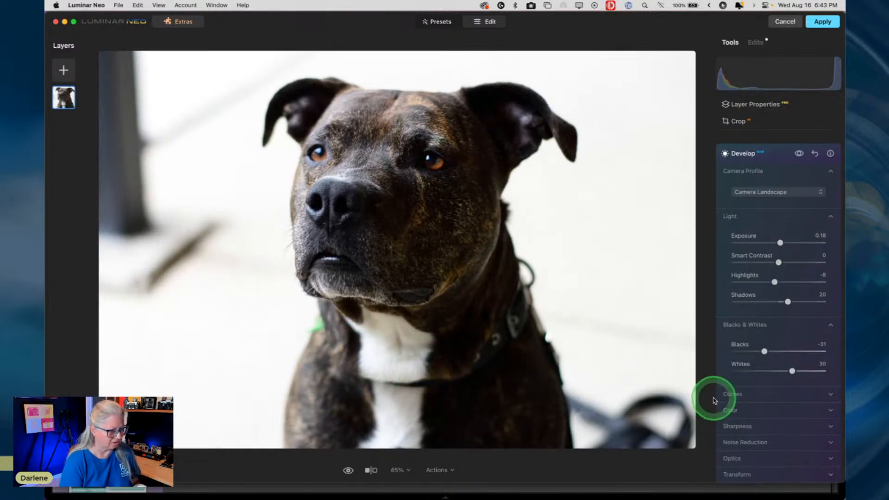
# Compare cooler and warmer white balances in the Develop color settings and set Temperature to 5524.
pyautogui.click(731, 409)
pyautogui.scroll(-5, 724, 338)
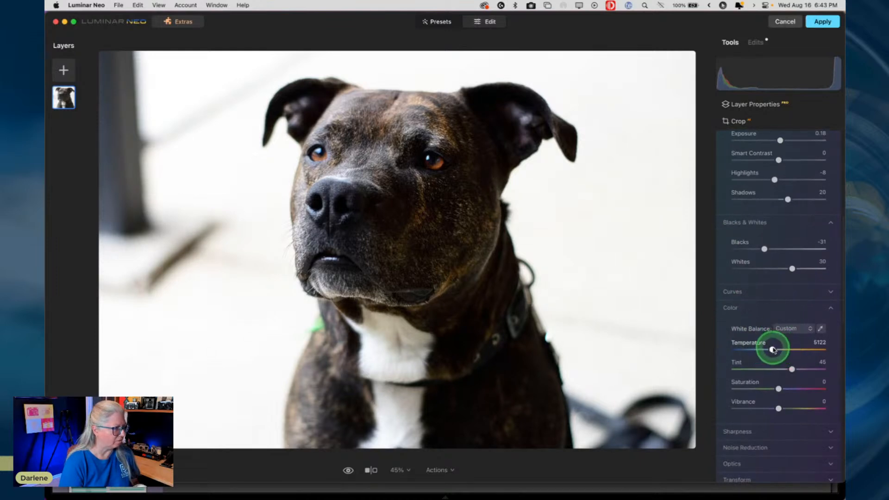
pyautogui.moveTo(774, 349); pyautogui.dragTo(774, 350)
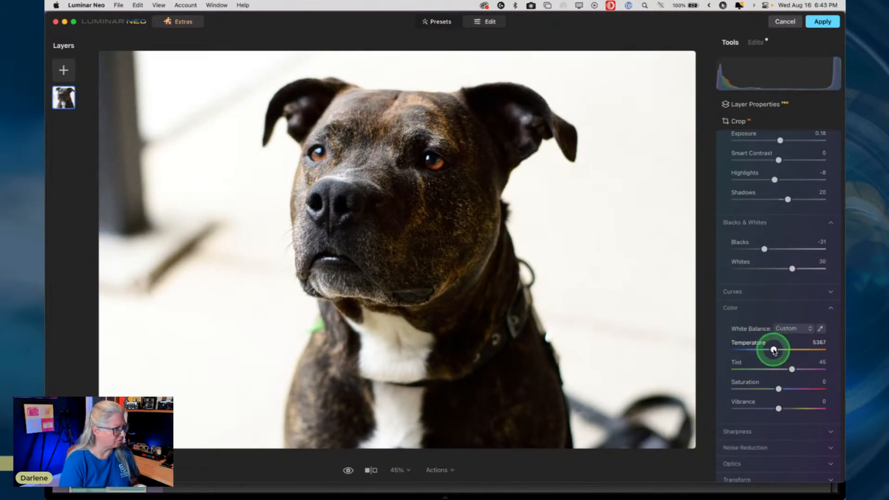
pyautogui.moveTo(774, 350); pyautogui.dragTo(766, 350)
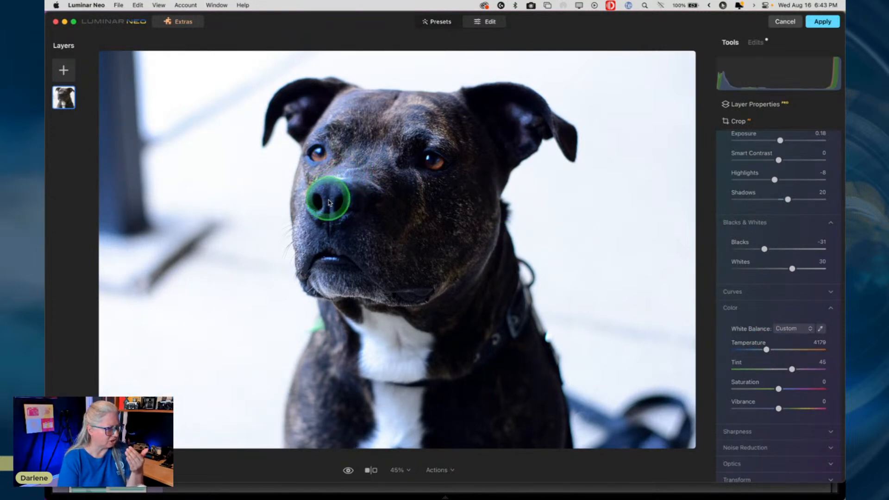
pyautogui.moveTo(766, 349); pyautogui.dragTo(766, 348)
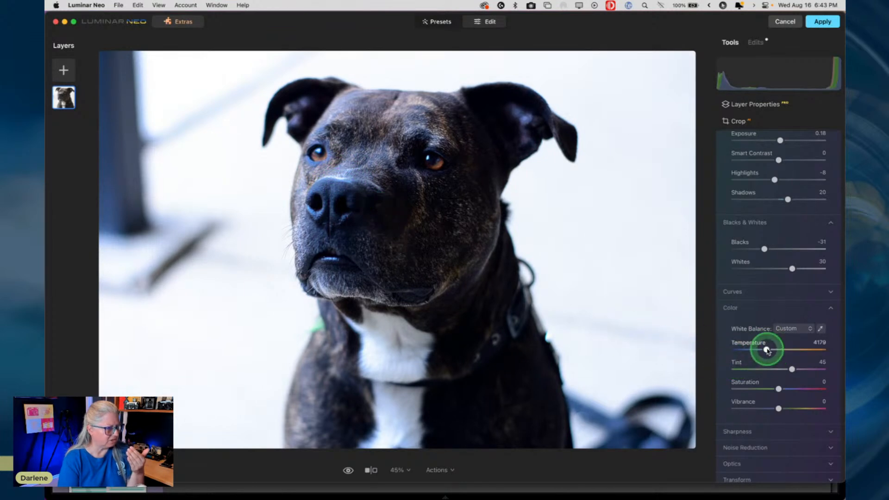
pyautogui.doubleClick(767, 350)
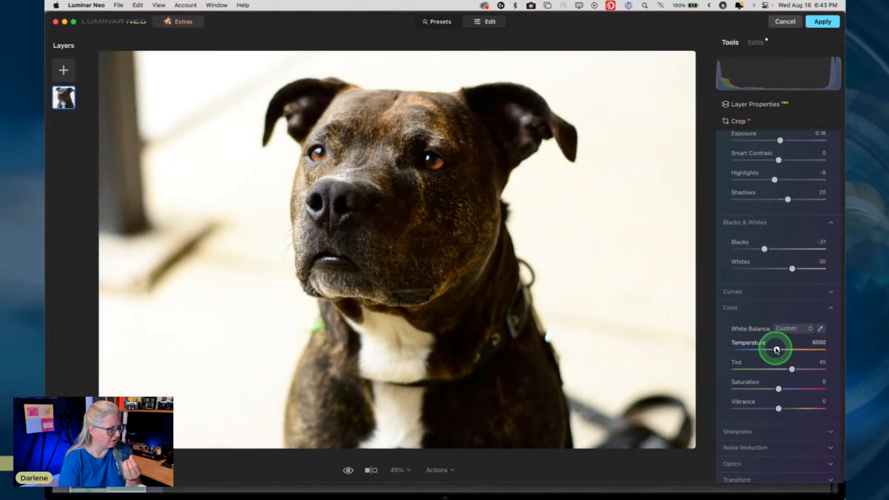
pyautogui.moveTo(776, 350)
pyautogui.mouseDown()
pyautogui.moveTo(763, 349)
pyautogui.moveTo(774, 350)
pyautogui.mouseUp()
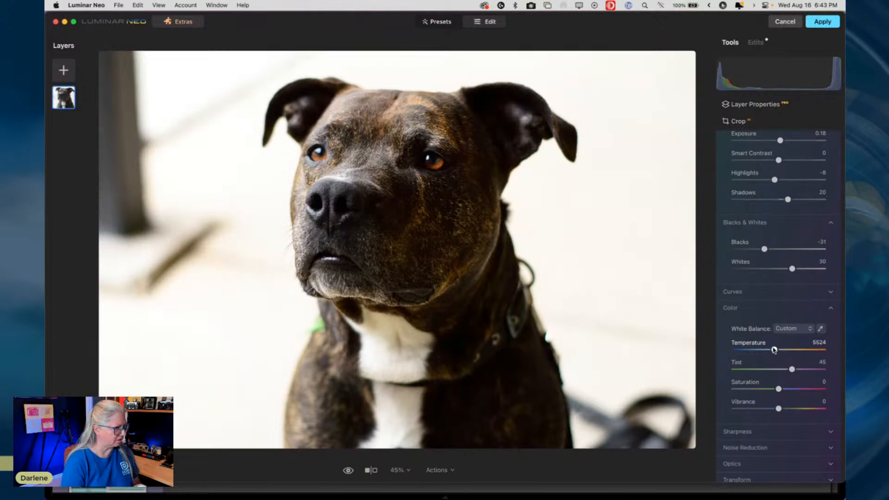
# Fine-tune the white balance by setting Tint to 44 in the Develop color settings.
pyautogui.click(790, 369)
pyautogui.click(792, 369)
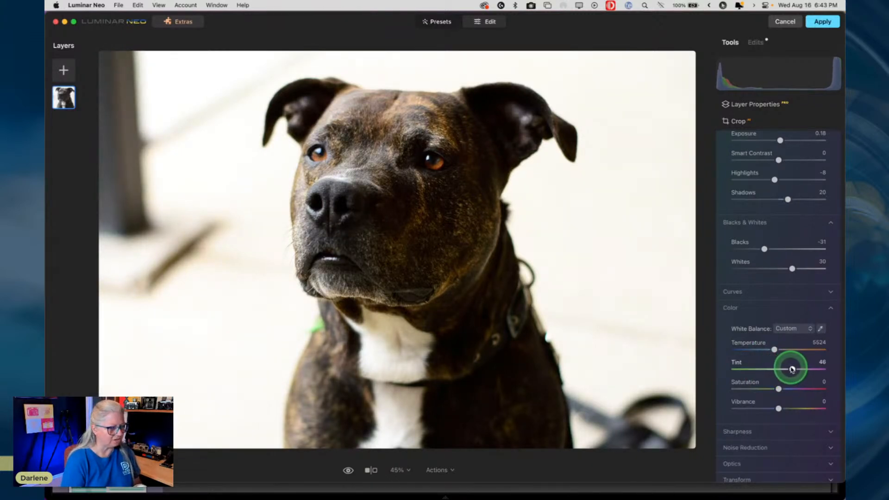
pyautogui.moveTo(791, 369); pyautogui.dragTo(790, 369)
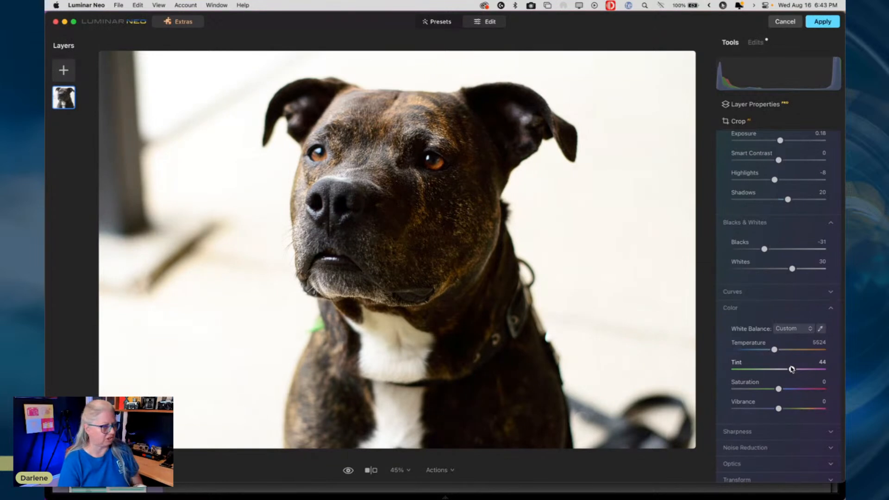
# Set Sharpen to 13 in the Sharpness section of Develop.
pyautogui.click(735, 432)
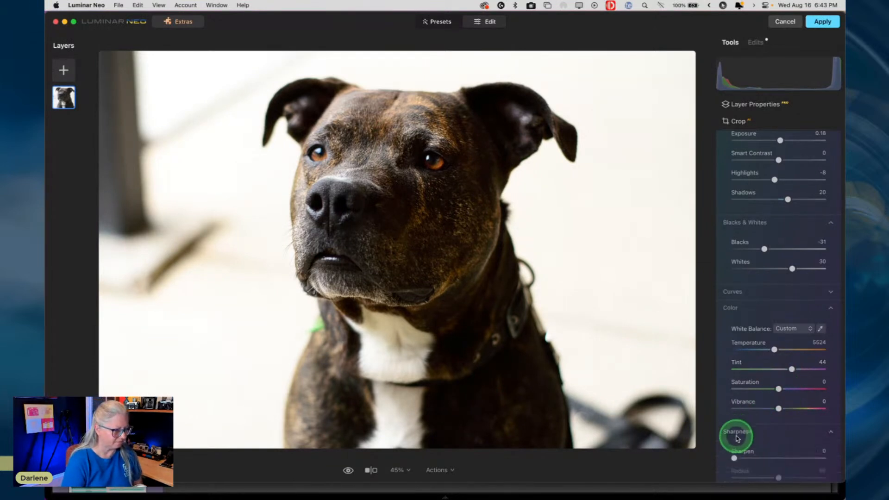
pyautogui.moveTo(733, 438); pyautogui.dragTo(745, 437)
pyautogui.scroll(-5, 747, 387)
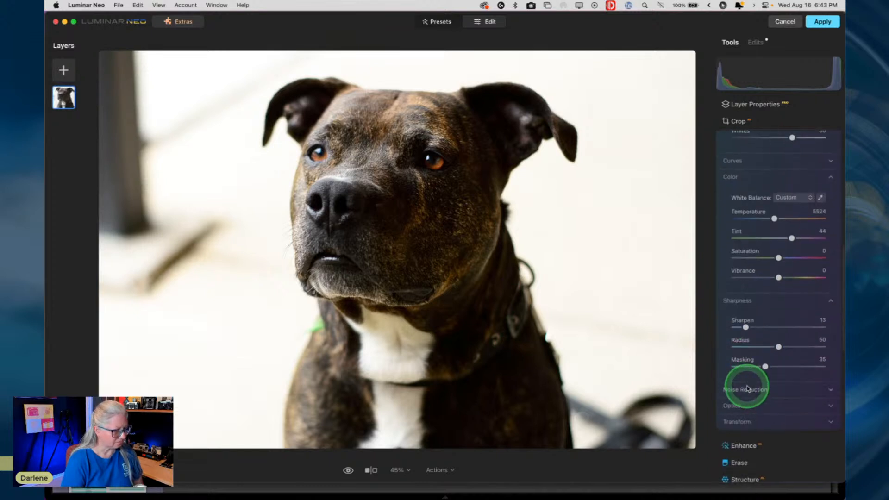
# Enable Auto Distortion Corrections, Auto Fix Chromatic Aberrations and Auto Defringe in the Optics settings, and close Develop.
pyautogui.click(737, 396)
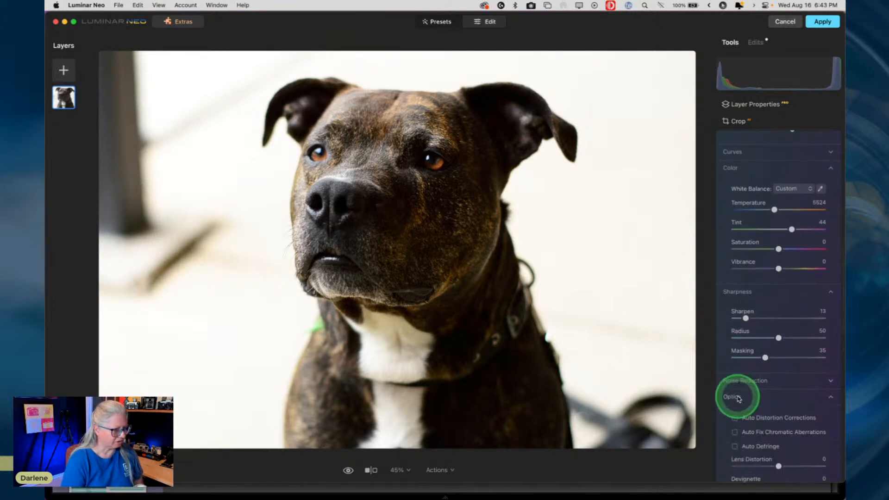
pyautogui.click(735, 432)
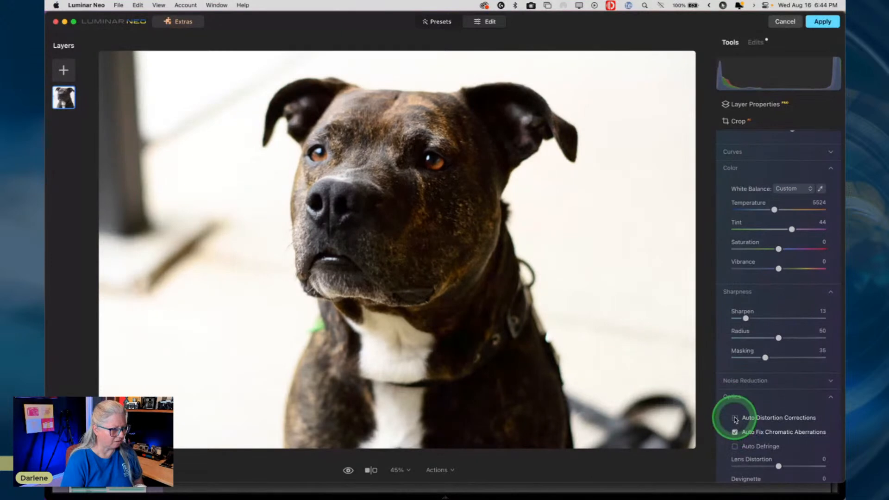
pyautogui.click(735, 418)
pyautogui.click(734, 446)
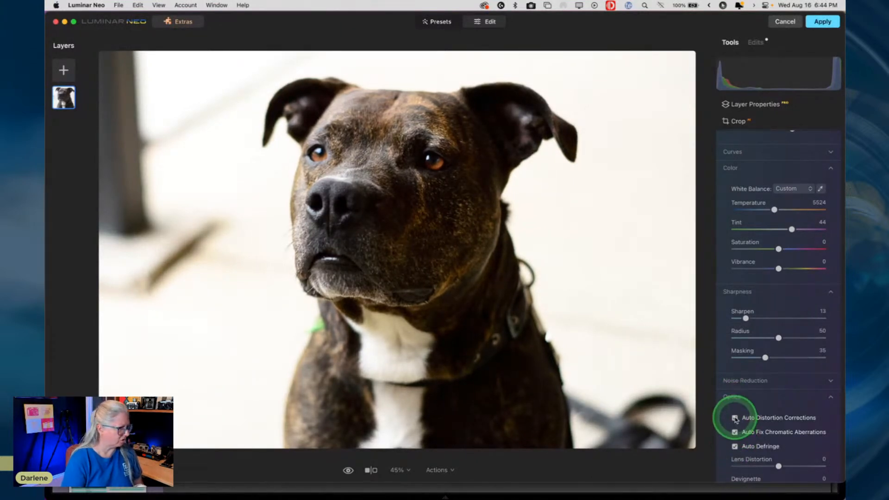
pyautogui.scroll(4, 766, 320)
pyautogui.scroll(6, 766, 324)
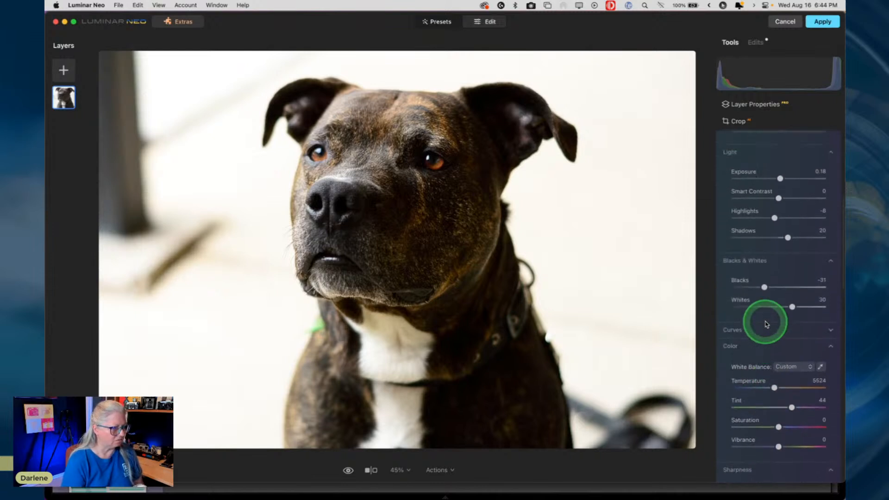
pyautogui.click(763, 257)
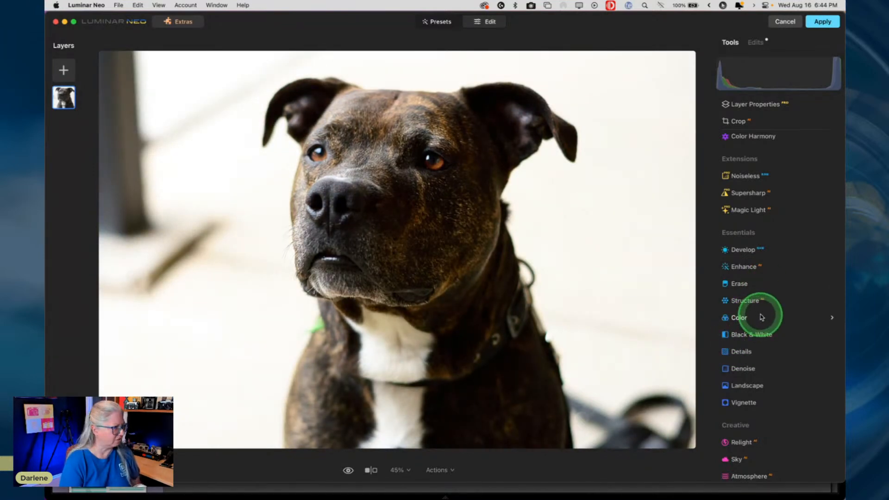
# Open the Details tool, inspect the dog's fur at 100% zoom, and try Small Details strengths up to 91.
pyautogui.click(742, 351)
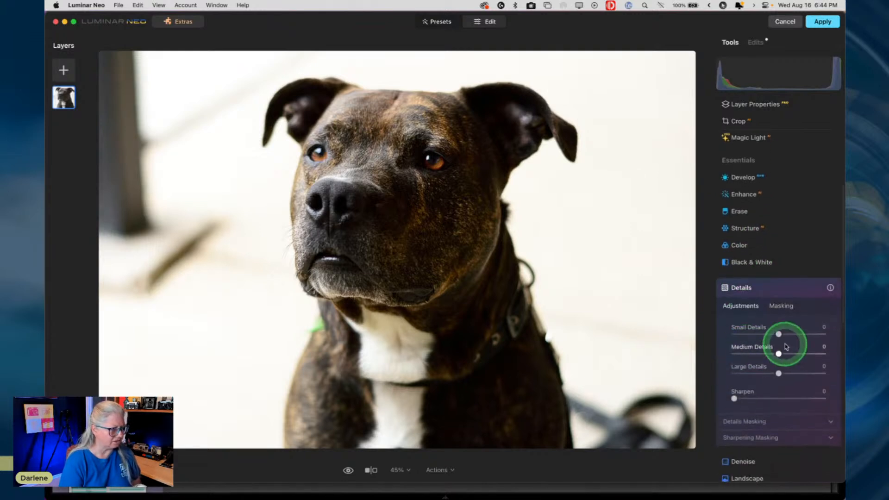
pyautogui.moveTo(777, 333); pyautogui.dragTo(807, 334)
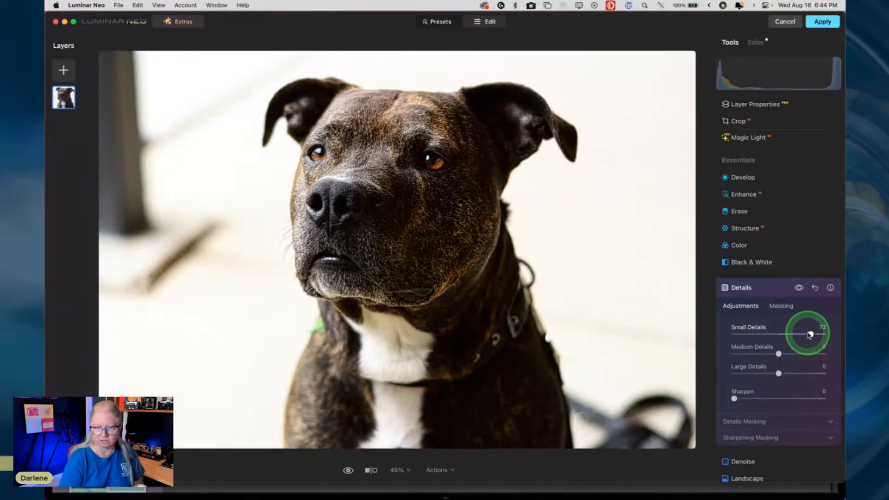
pyautogui.press('super+equal')
pyautogui.press('super+equal')
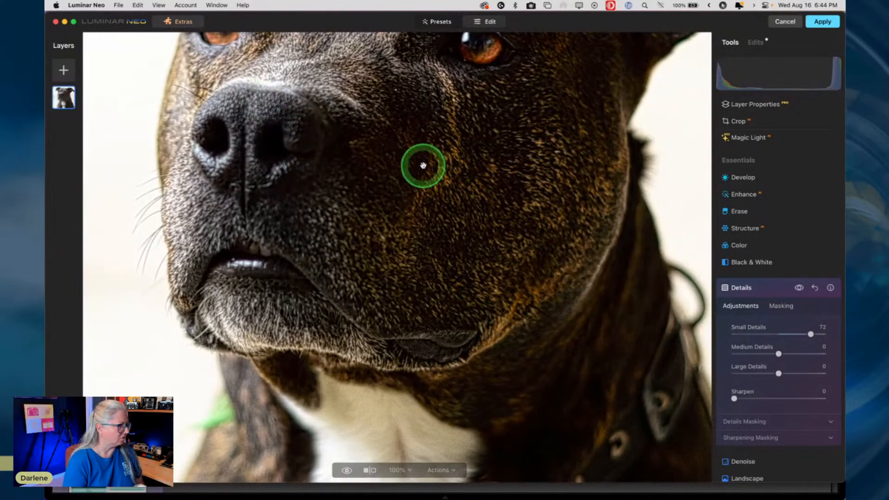
pyautogui.moveTo(420, 165); pyautogui.dragTo(437, 250)
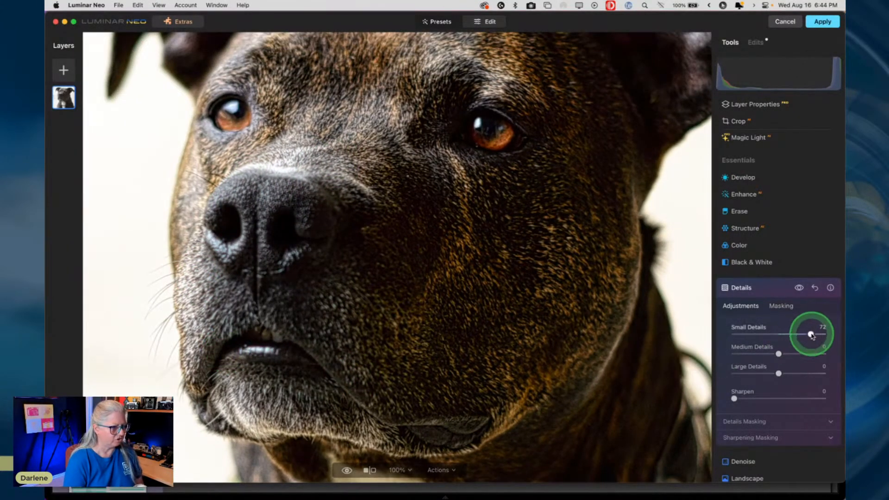
pyautogui.moveTo(810, 334); pyautogui.dragTo(788, 334)
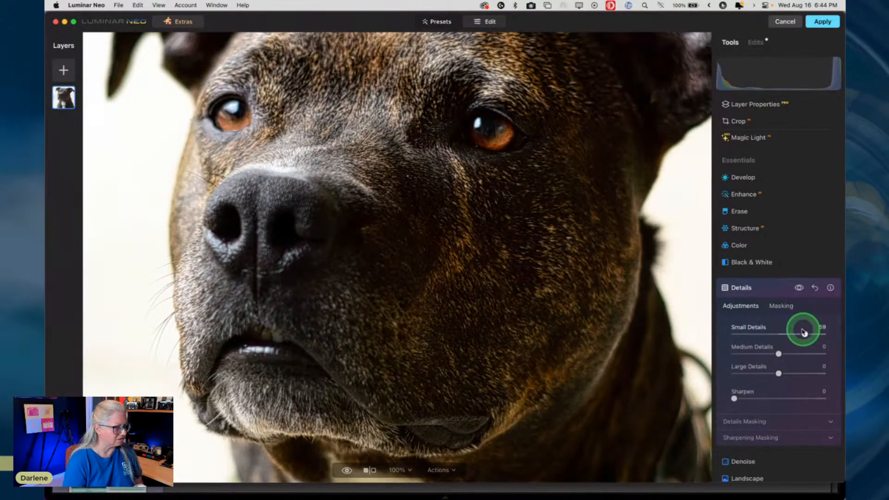
pyautogui.moveTo(781, 330); pyautogui.dragTo(824, 330)
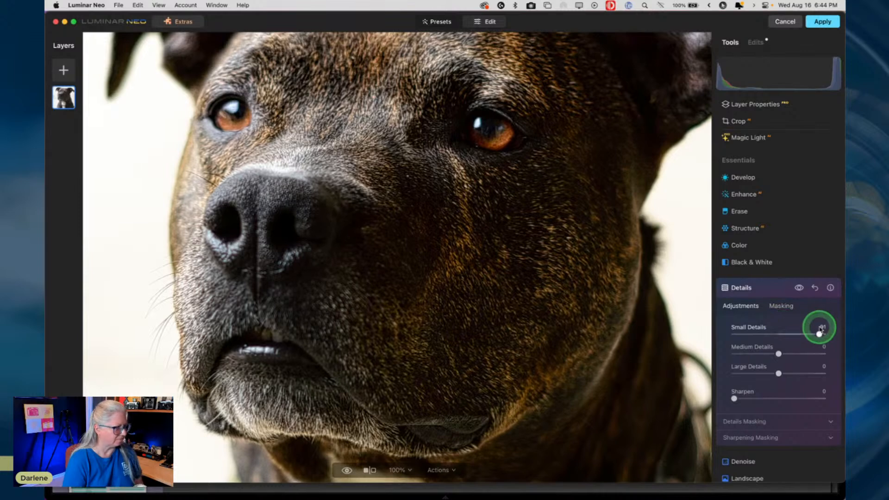
# Try Medium Details with Small Details reset, and set Medium Details to 56 and Small Details to 36.
pyautogui.click(777, 354)
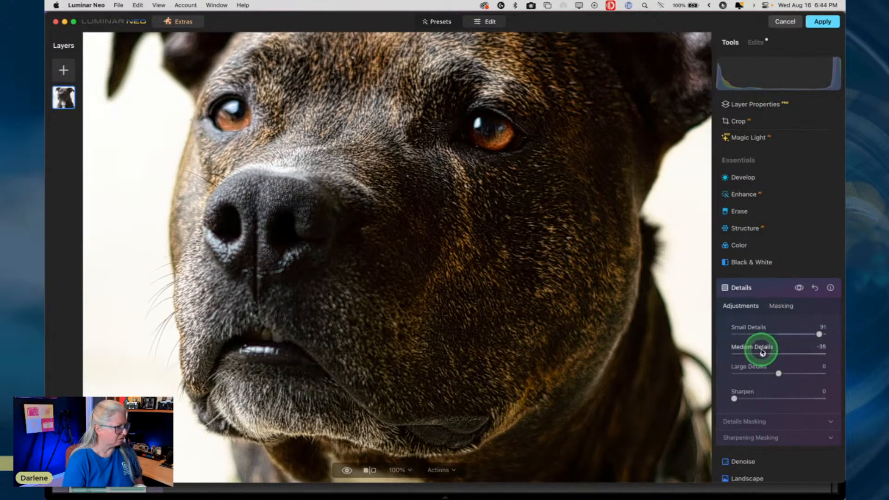
pyautogui.moveTo(776, 353); pyautogui.dragTo(829, 342)
pyautogui.doubleClick(818, 333)
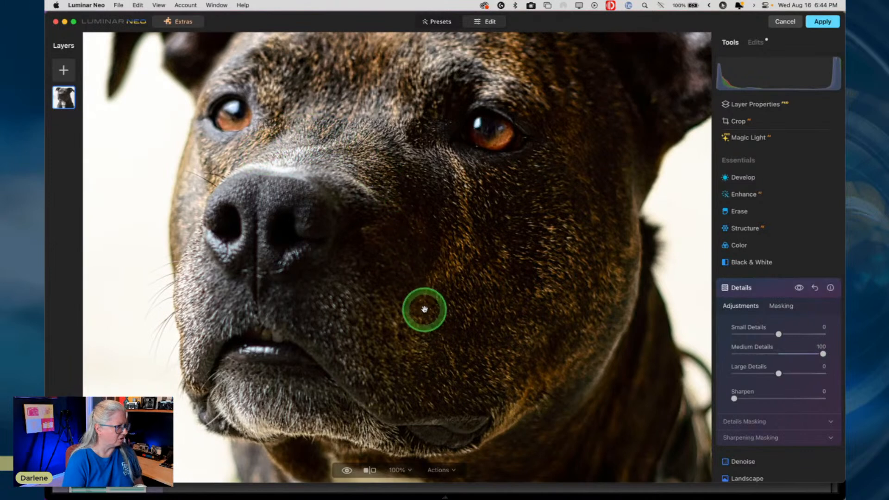
pyautogui.moveTo(823, 355); pyautogui.dragTo(803, 354)
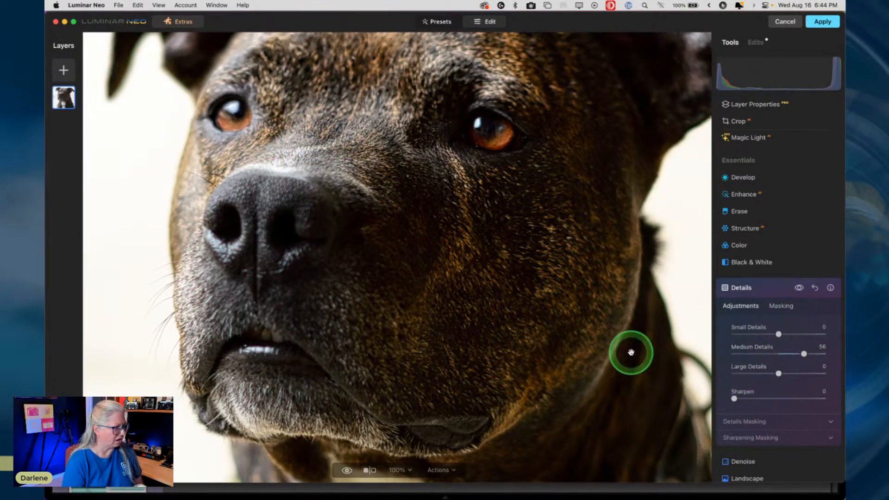
pyautogui.moveTo(778, 333); pyautogui.dragTo(782, 335)
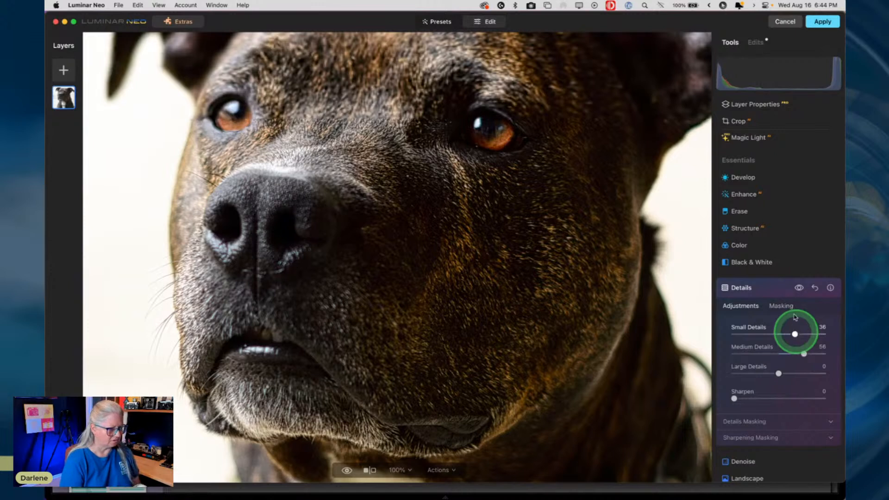
# Compare the dog's face with and without the Details adjustment, and return to viewing the whole photo.
pyautogui.click(799, 287)
pyautogui.click(799, 288)
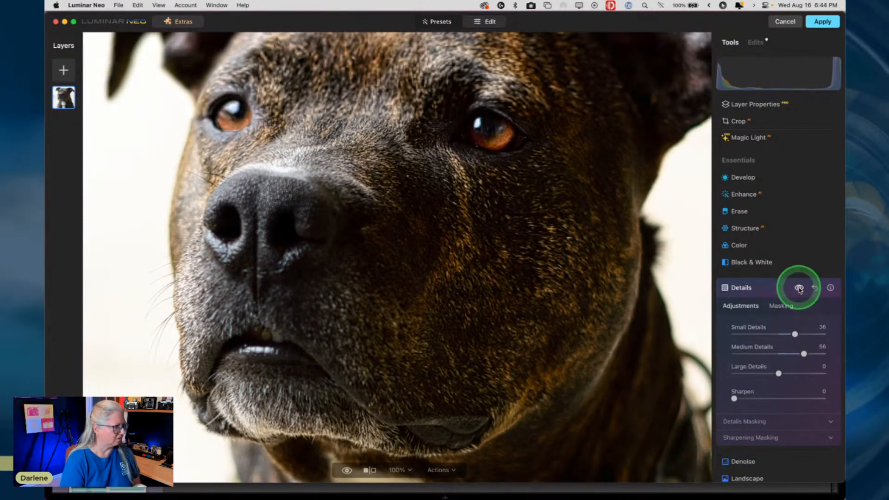
pyautogui.click(799, 288)
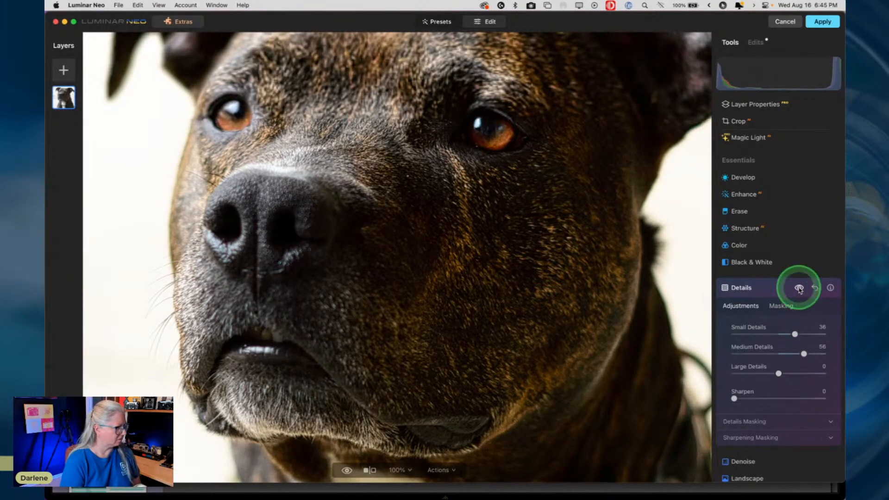
pyautogui.click(565, 295)
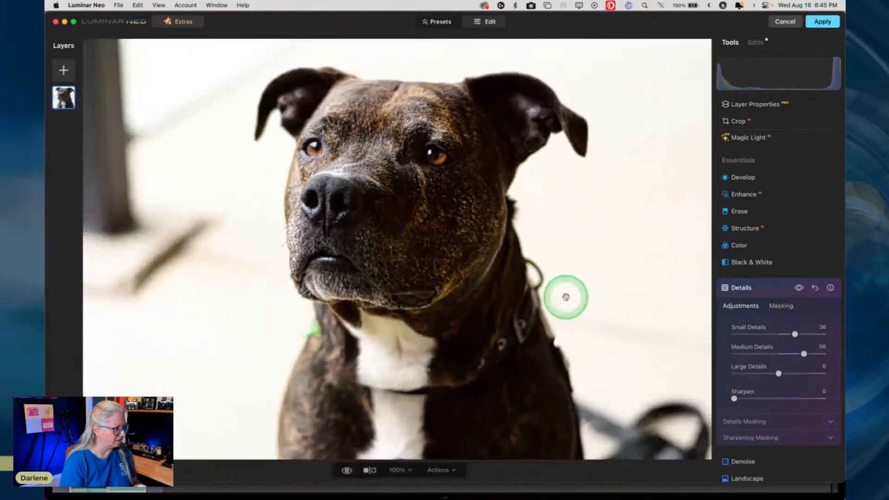
pyautogui.click(452, 362)
pyautogui.click(452, 359)
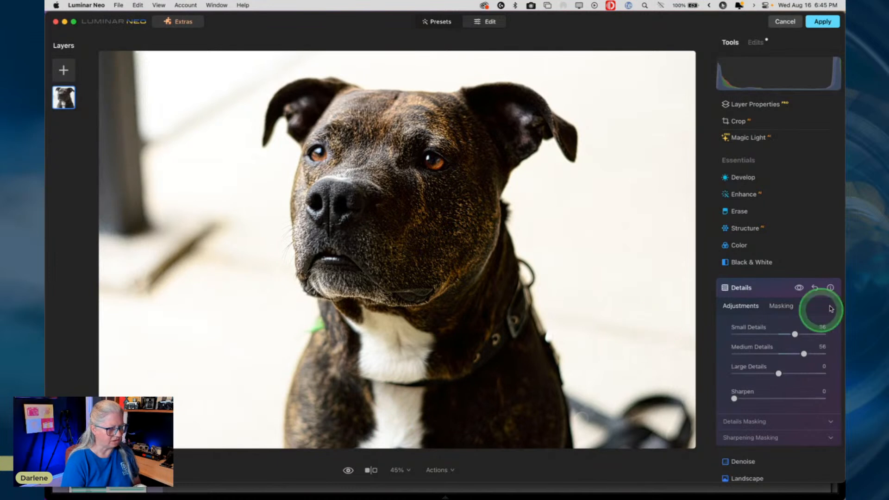
# Erase the Details effect from the dog's chest and body with a large masking brush at strength 68.
pyautogui.click(786, 309)
pyautogui.click(740, 330)
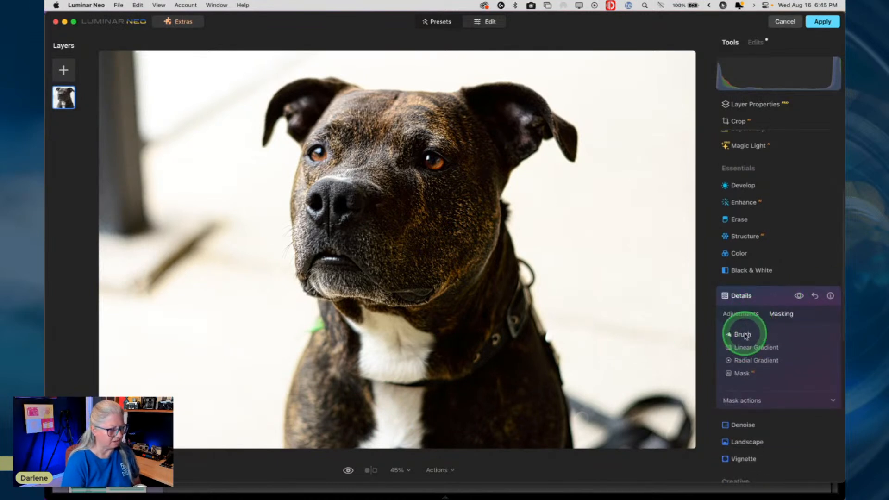
pyautogui.click(803, 343)
pyautogui.click(795, 394)
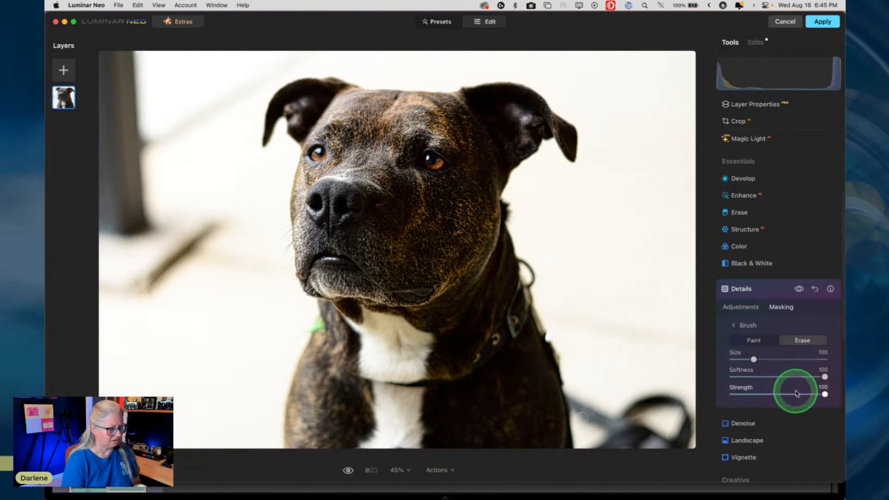
pyautogui.press(']')
pyautogui.press(']')
pyautogui.press(']')
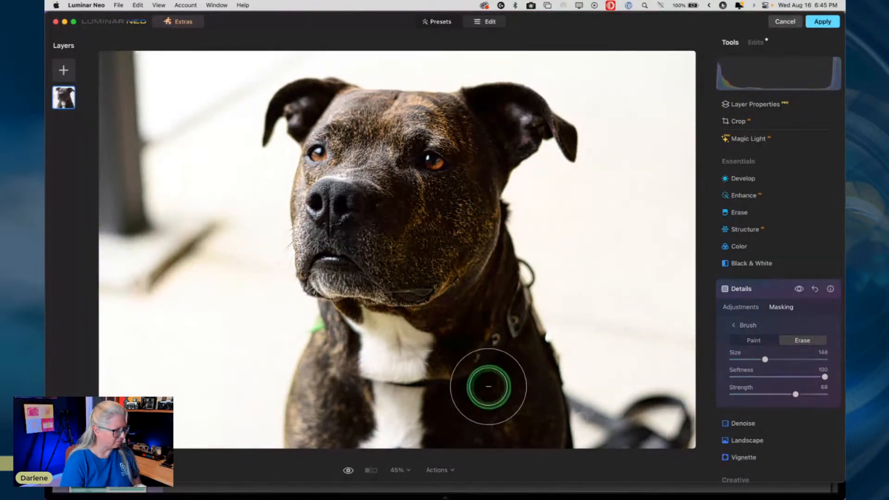
pyautogui.moveTo(479, 408)
pyautogui.mouseDown()
pyautogui.moveTo(506, 381)
pyautogui.moveTo(548, 420)
pyautogui.moveTo(547, 444)
pyautogui.moveTo(506, 383)
pyautogui.moveTo(575, 427)
pyautogui.moveTo(467, 429)
pyautogui.moveTo(286, 409)
pyautogui.moveTo(287, 426)
pyautogui.moveTo(519, 397)
pyautogui.moveTo(532, 282)
pyautogui.moveTo(436, 370)
pyautogui.moveTo(318, 353)
pyautogui.moveTo(456, 347)
pyautogui.moveTo(318, 341)
pyautogui.moveTo(301, 384)
pyautogui.moveTo(413, 423)
pyautogui.moveTo(341, 416)
pyautogui.moveTo(313, 331)
pyautogui.moveTo(470, 325)
pyautogui.moveTo(532, 250)
pyautogui.moveTo(449, 369)
pyautogui.moveTo(390, 418)
pyautogui.moveTo(301, 432)
pyautogui.moveTo(561, 423)
pyautogui.moveTo(496, 417)
pyautogui.moveTo(552, 326)
pyautogui.moveTo(525, 311)
pyautogui.moveTo(561, 390)
pyautogui.moveTo(548, 258)
pyautogui.moveTo(463, 412)
pyautogui.moveTo(311, 387)
pyautogui.moveTo(271, 387)
pyautogui.moveTo(268, 397)
pyautogui.mouseUp()
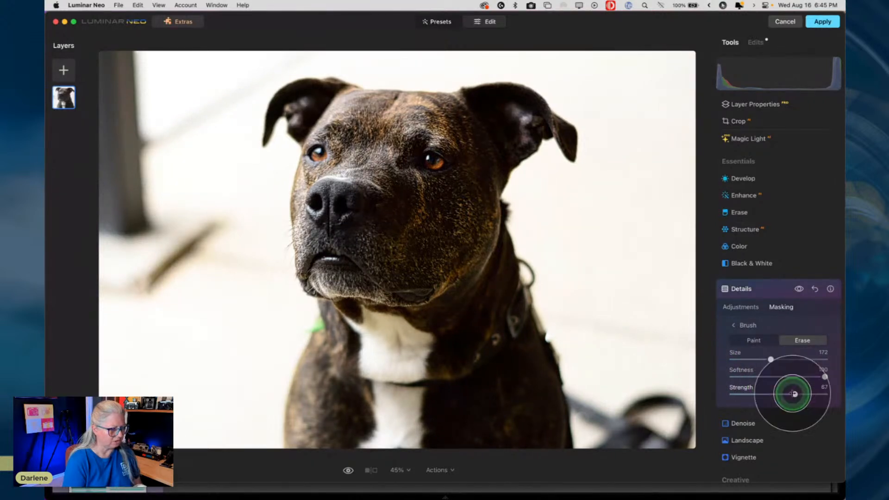
# Reduce the Details effect on the ear at the photo's left with the erase brush at strength 59 and size 124.
pyautogui.moveTo(795, 394); pyautogui.dragTo(787, 393)
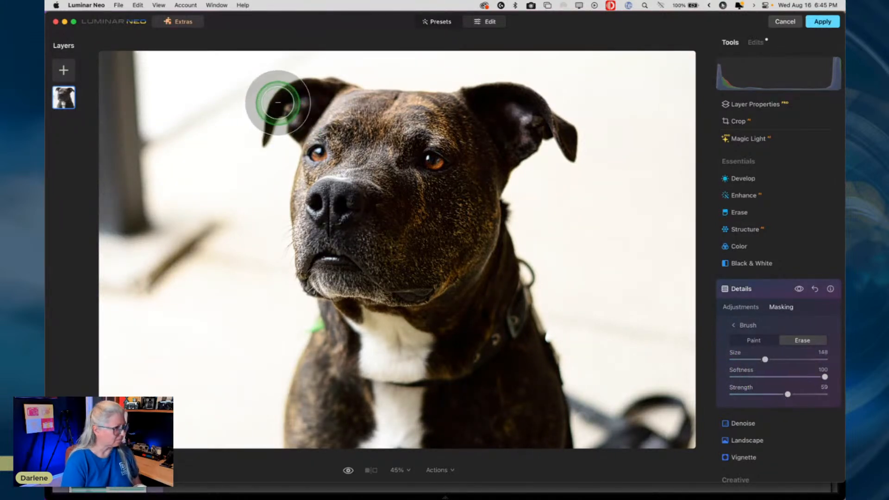
pyautogui.press('[')
pyautogui.press('[')
pyautogui.moveTo(258, 139)
pyautogui.mouseDown()
pyautogui.moveTo(296, 86)
pyautogui.moveTo(309, 78)
pyautogui.moveTo(264, 143)
pyautogui.moveTo(295, 90)
pyautogui.moveTo(319, 77)
pyautogui.moveTo(237, 138)
pyautogui.moveTo(189, 141)
pyautogui.mouseUp()
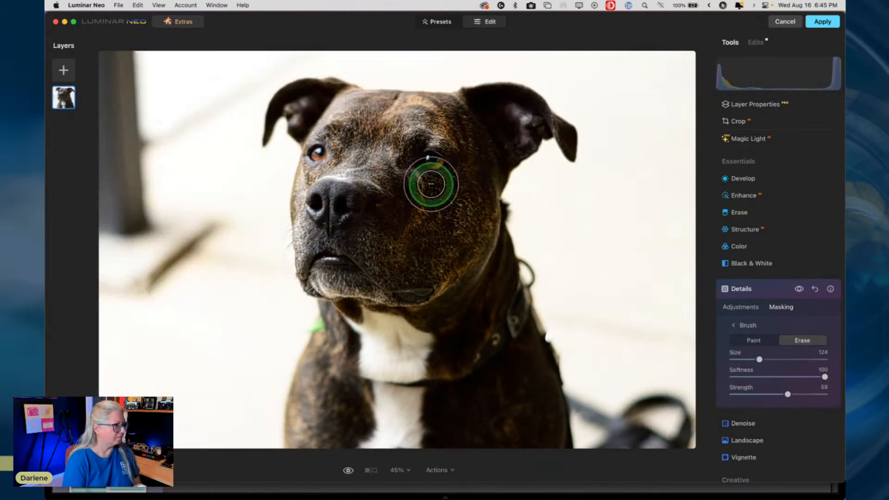
pyautogui.moveTo(284, 99)
pyautogui.mouseDown()
pyautogui.moveTo(307, 84)
pyautogui.moveTo(268, 151)
pyautogui.moveTo(306, 84)
pyautogui.moveTo(121, 170)
pyautogui.moveTo(117, 212)
pyautogui.mouseUp()
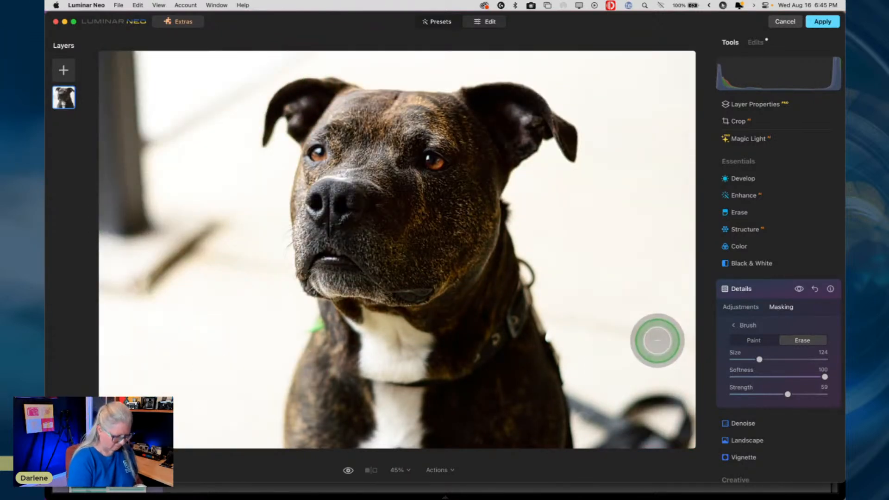
# Lightly erase the Details mask on the dog's face at brush strength 16, compare the effect on and off, and close Details.
pyautogui.click(798, 290)
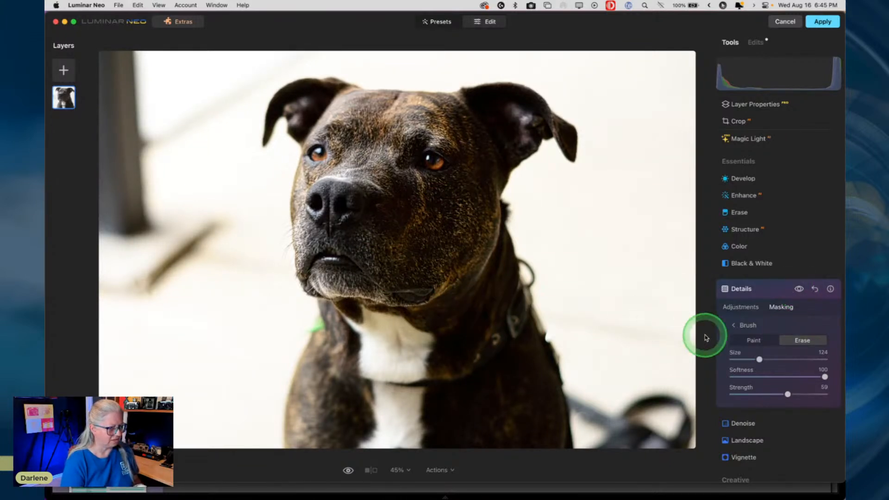
pyautogui.moveTo(787, 394); pyautogui.dragTo(747, 394)
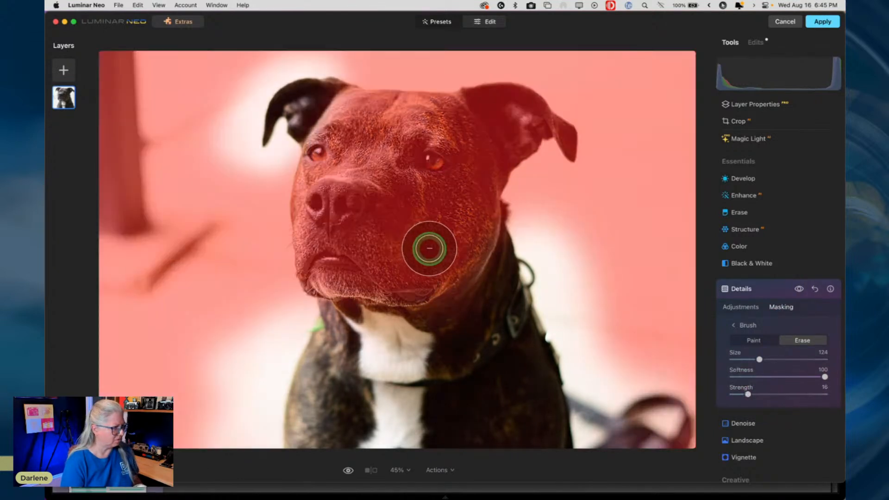
pyautogui.moveTo(427, 248)
pyautogui.mouseDown()
pyautogui.moveTo(467, 220)
pyautogui.moveTo(460, 203)
pyautogui.moveTo(431, 271)
pyautogui.moveTo(466, 259)
pyautogui.moveTo(471, 217)
pyautogui.moveTo(445, 213)
pyautogui.moveTo(458, 204)
pyautogui.moveTo(414, 184)
pyautogui.moveTo(442, 198)
pyautogui.moveTo(466, 176)
pyautogui.moveTo(442, 164)
pyautogui.moveTo(457, 254)
pyautogui.moveTo(397, 265)
pyautogui.moveTo(451, 249)
pyautogui.moveTo(454, 215)
pyautogui.moveTo(402, 216)
pyautogui.moveTo(418, 269)
pyautogui.moveTo(454, 258)
pyautogui.moveTo(451, 246)
pyautogui.moveTo(475, 220)
pyautogui.moveTo(472, 184)
pyautogui.moveTo(440, 217)
pyautogui.moveTo(422, 264)
pyautogui.moveTo(462, 273)
pyautogui.moveTo(444, 223)
pyautogui.moveTo(423, 198)
pyautogui.moveTo(459, 217)
pyautogui.moveTo(474, 209)
pyautogui.moveTo(454, 241)
pyautogui.moveTo(787, 296)
pyautogui.mouseUp()
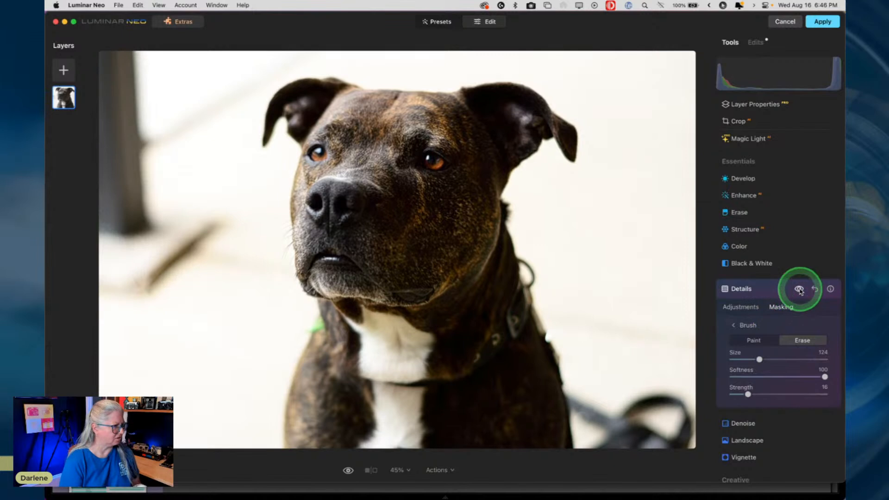
pyautogui.click(799, 289)
pyautogui.click(763, 293)
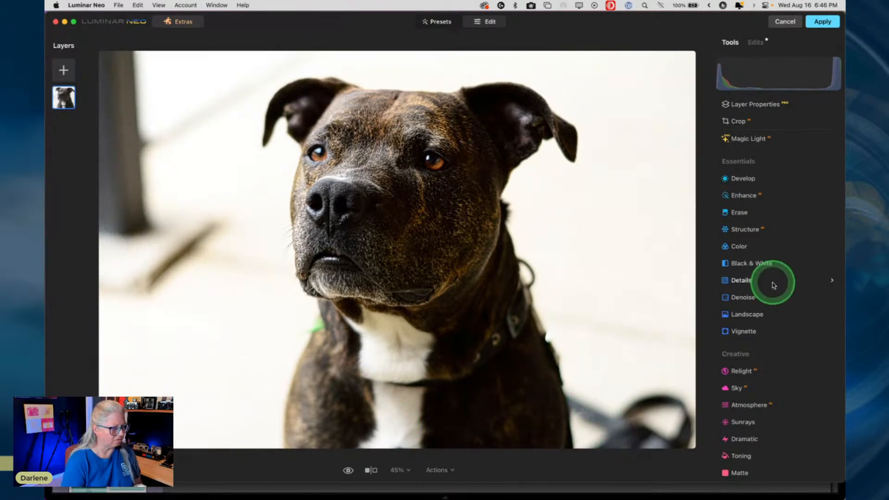
pyautogui.scroll(-5, 772, 284)
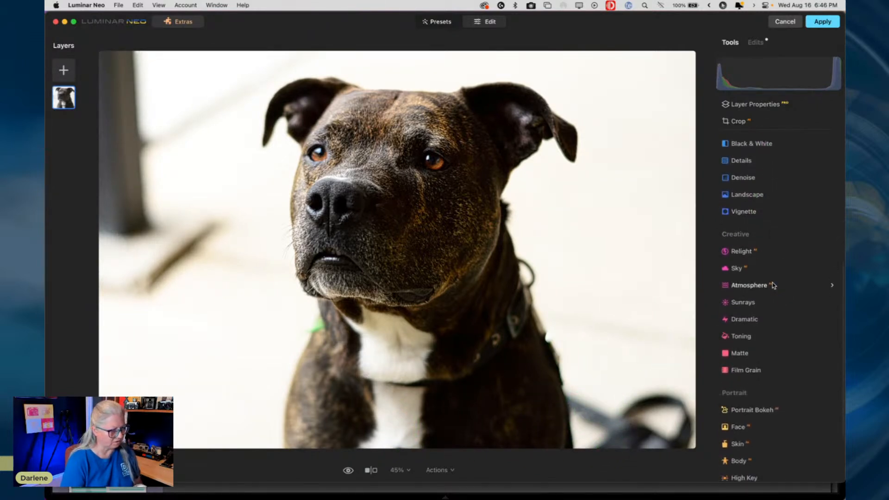
# Try a black and white conversion with raised red and yellow luminance, reset it, and close the Black & White tool.
pyautogui.scroll(10, 772, 283)
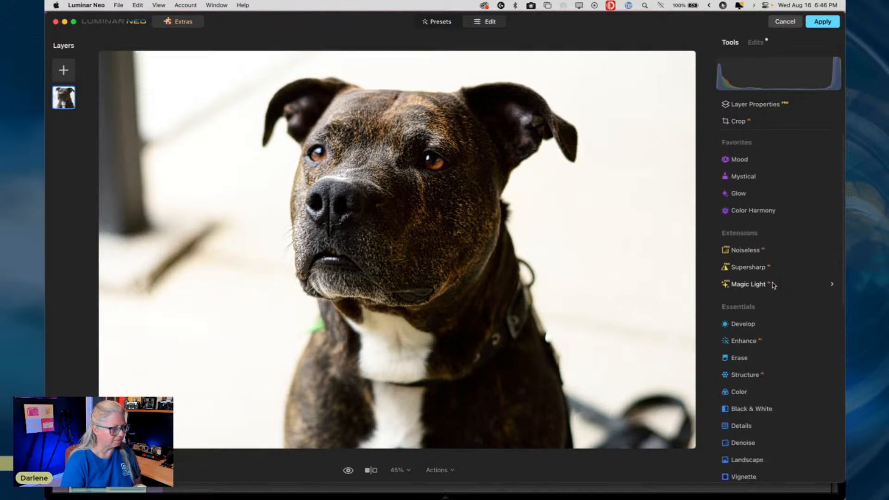
pyautogui.scroll(-4, 772, 282)
pyautogui.click(764, 318)
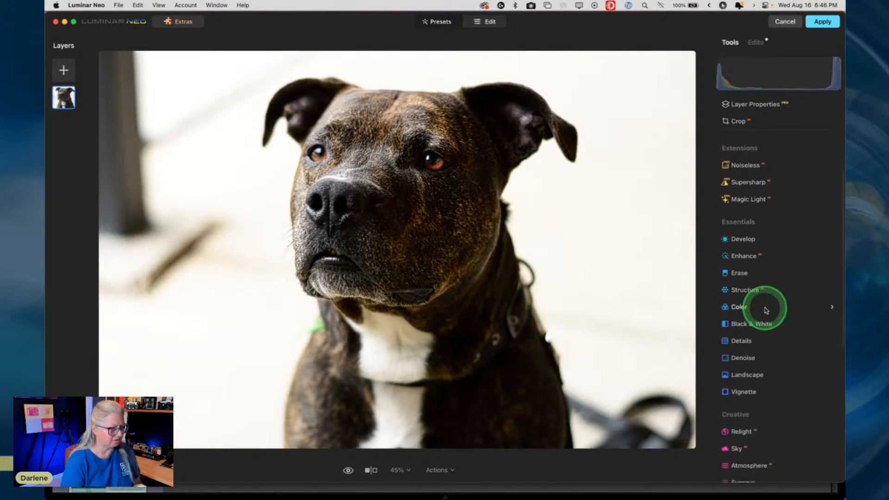
pyautogui.click(767, 328)
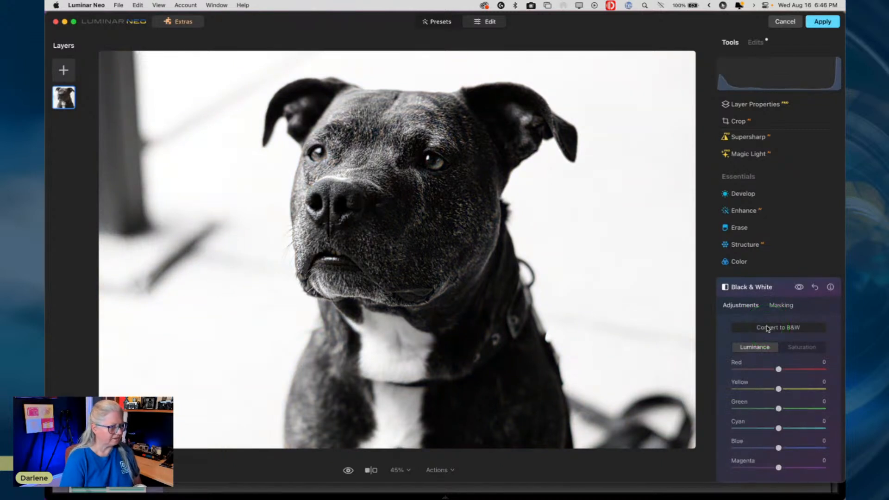
pyautogui.moveTo(778, 388)
pyautogui.mouseDown()
pyautogui.moveTo(801, 388)
pyautogui.moveTo(793, 388)
pyautogui.mouseUp()
pyautogui.moveTo(778, 369); pyautogui.dragTo(811, 369)
pyautogui.click(814, 289)
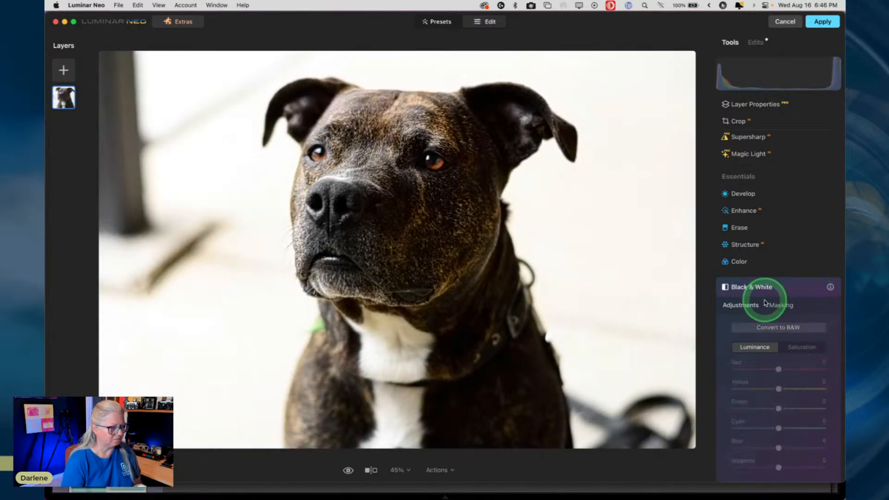
pyautogui.click(790, 287)
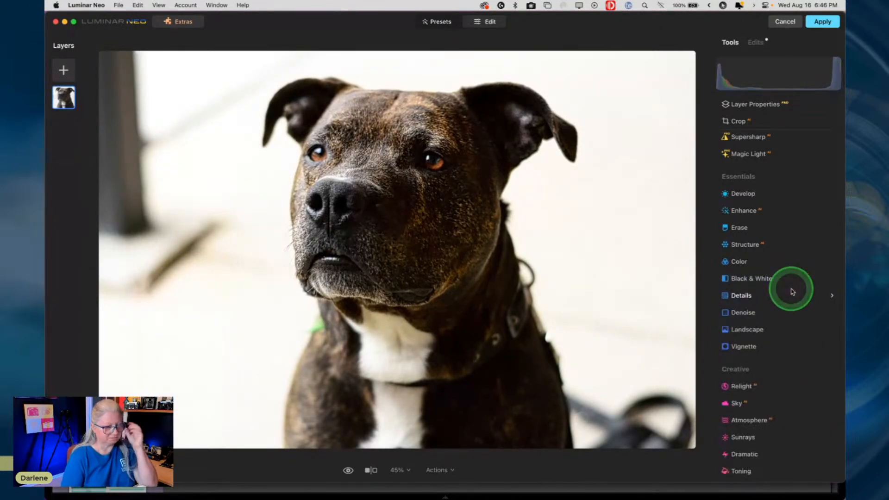
# Remove the background around the dog through the layer's Background Removal mask, keeping the main object.
pyautogui.click(788, 106)
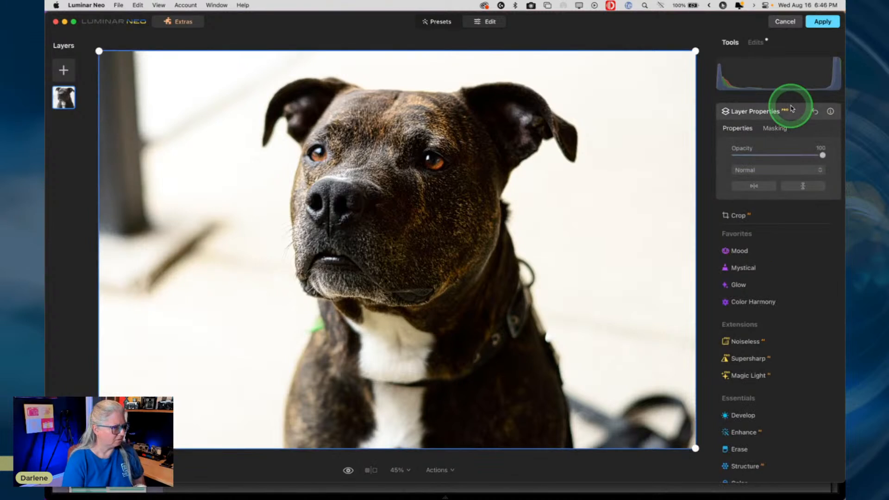
pyautogui.click(774, 130)
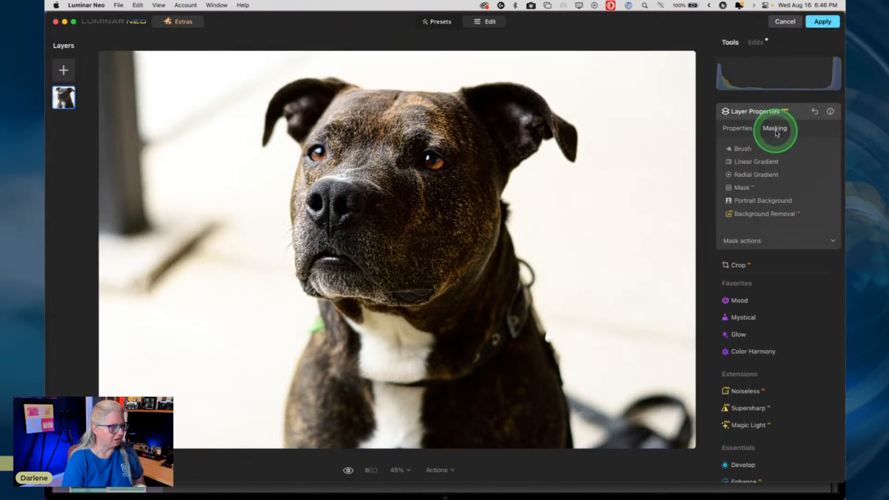
pyautogui.click(776, 214)
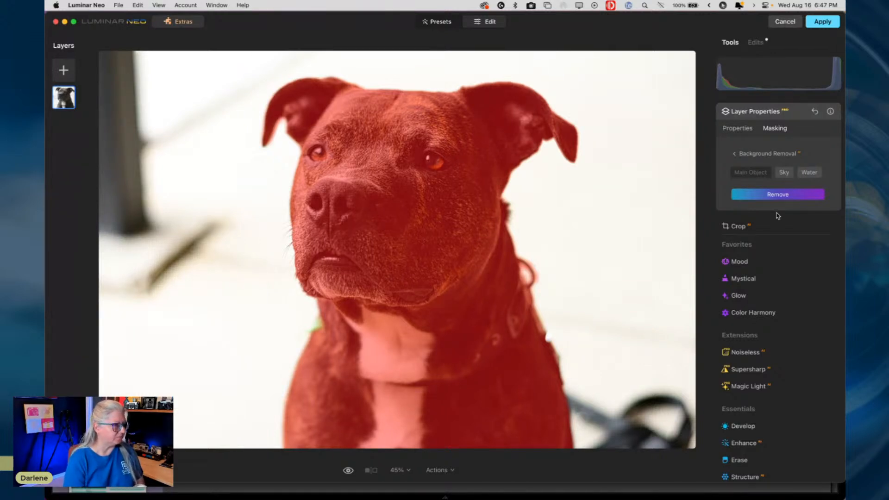
pyautogui.click(764, 194)
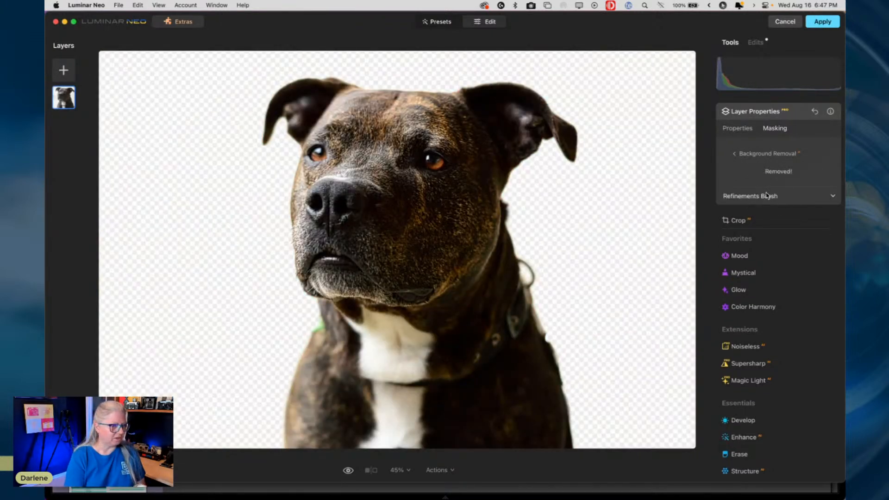
# Mark the unassigned patches on the dog's white chest and along the photo's lower edge as object with the refinement brush at size 100.
pyautogui.click(756, 196)
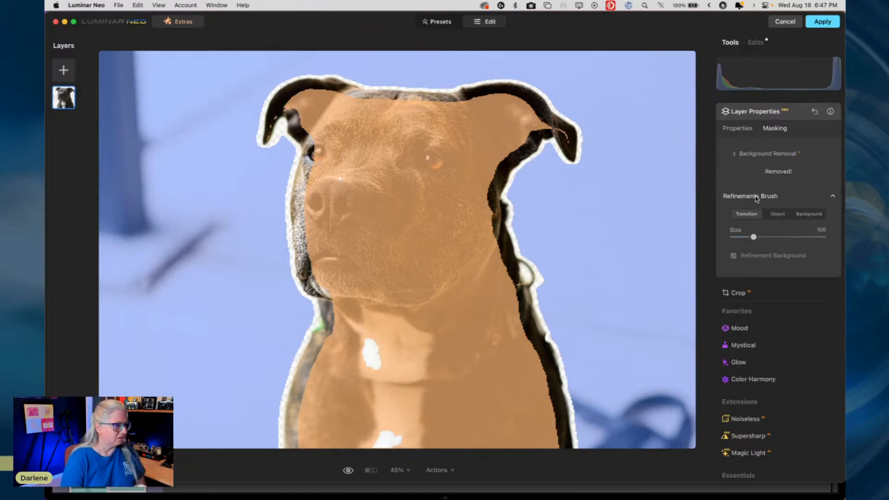
pyautogui.click(738, 214)
pyautogui.click(775, 214)
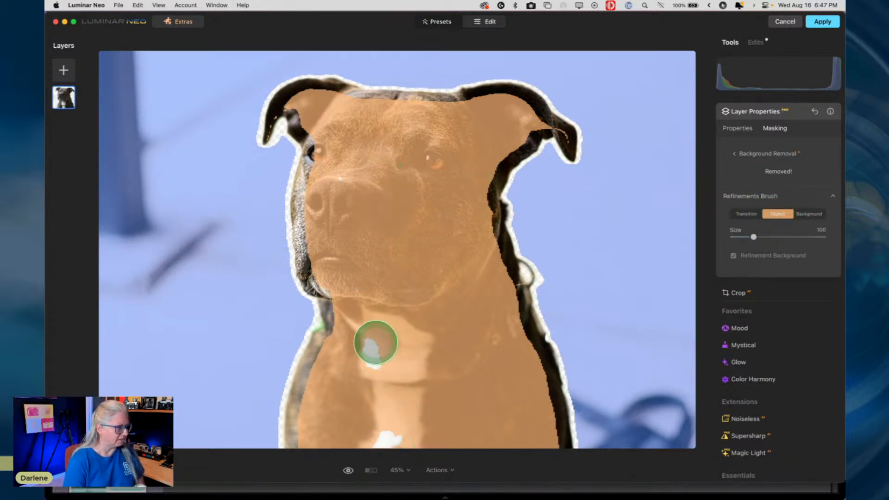
pyautogui.moveTo(371, 395)
pyautogui.mouseDown()
pyautogui.moveTo(396, 436)
pyautogui.moveTo(386, 437)
pyautogui.moveTo(398, 438)
pyautogui.moveTo(400, 292)
pyautogui.moveTo(379, 209)
pyautogui.moveTo(351, 172)
pyautogui.moveTo(346, 183)
pyautogui.moveTo(375, 166)
pyautogui.mouseUp()
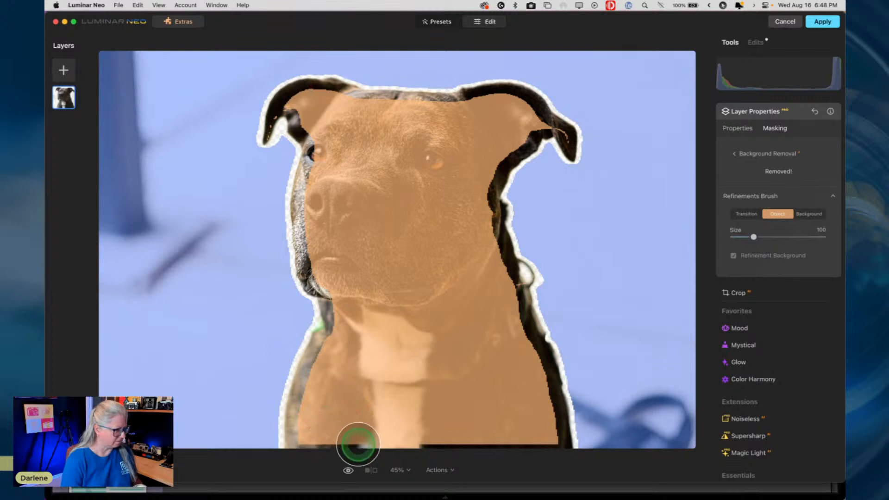
pyautogui.moveTo(357, 445)
pyautogui.mouseDown()
pyautogui.moveTo(546, 440)
pyautogui.moveTo(520, 357)
pyautogui.moveTo(510, 353)
pyautogui.mouseUp()
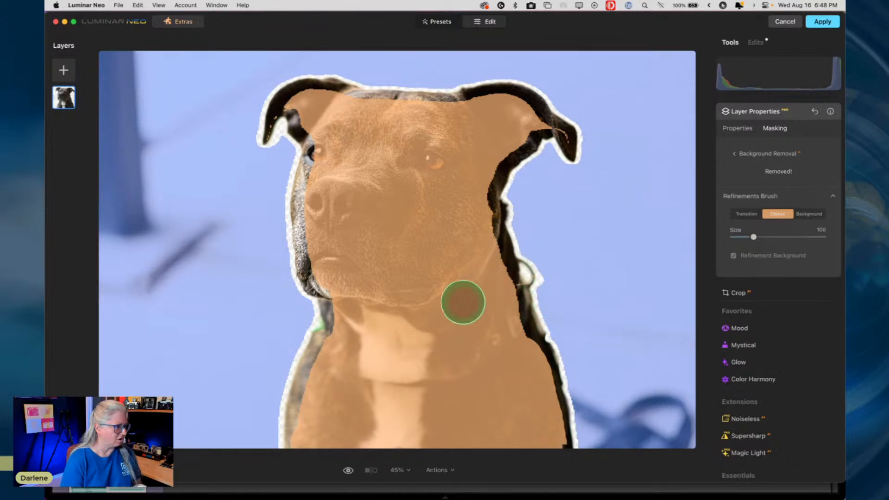
# Mark the collar ring behind the dog's neck as background with the refinement brush at size 28, and compare with the original photo.
pyautogui.click(809, 213)
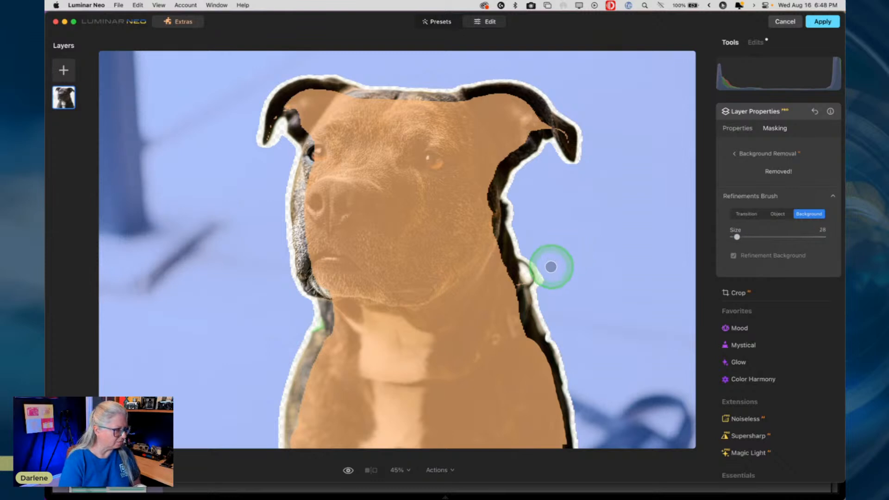
pyautogui.moveTo(540, 290)
pyautogui.mouseDown()
pyautogui.moveTo(523, 253)
pyautogui.moveTo(547, 294)
pyautogui.mouseUp()
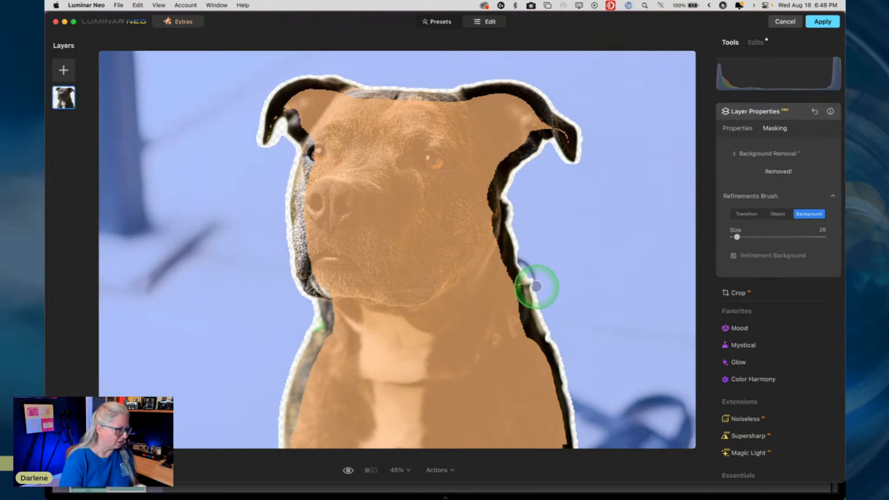
pyautogui.moveTo(536, 286); pyautogui.dragTo(526, 268)
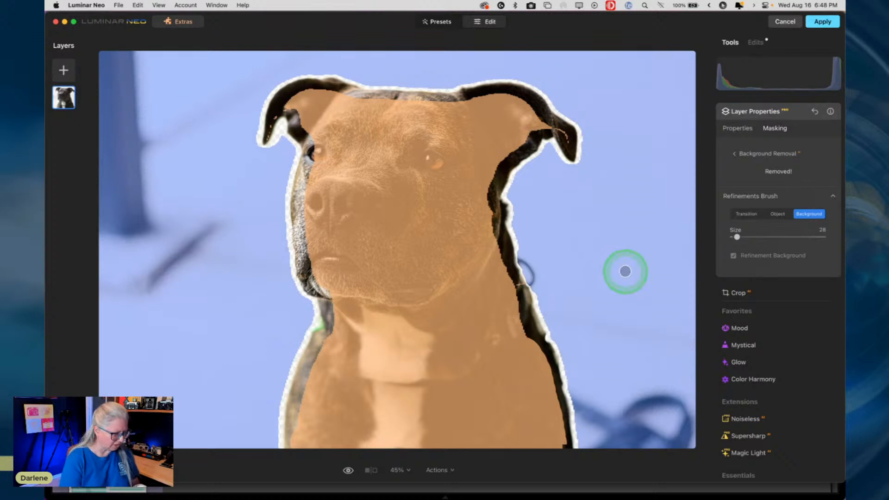
pyautogui.press('\\')
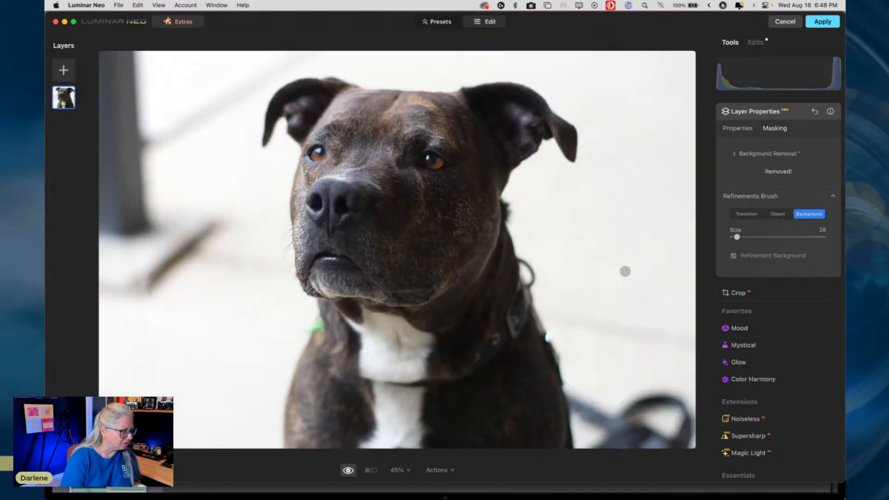
pyautogui.press('\\')
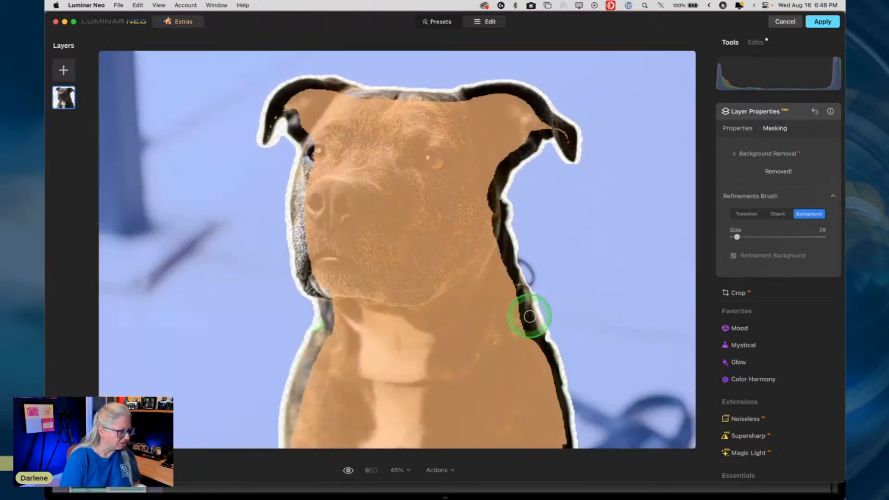
# Mark the fringe along the dog's back below the collar ring as background, checking the edge against the original photo.
pyautogui.moveTo(541, 314); pyautogui.dragTo(547, 331)
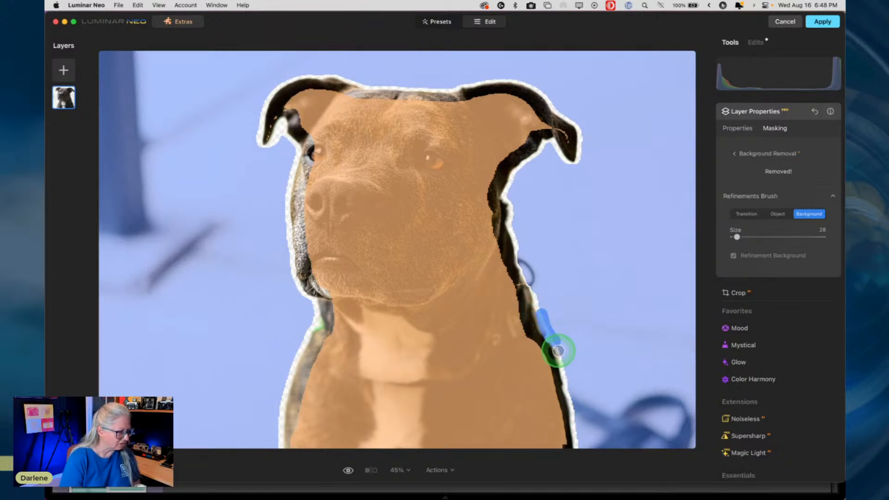
pyautogui.moveTo(564, 365); pyautogui.dragTo(579, 390)
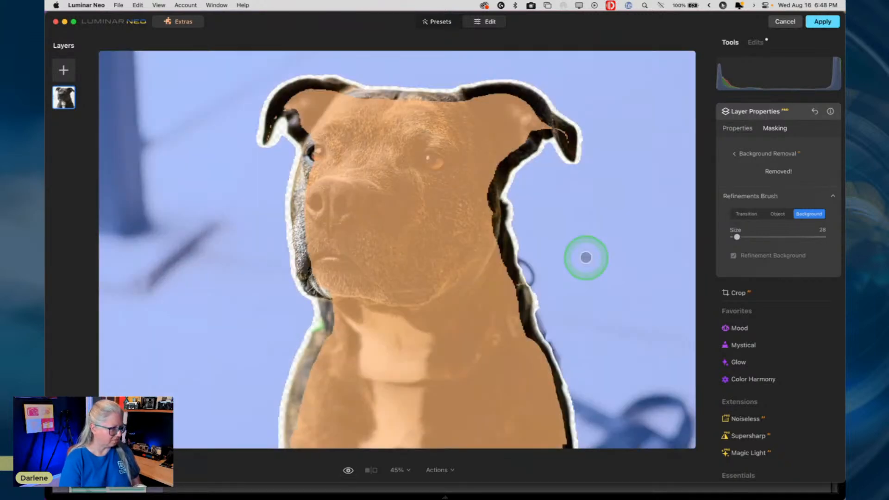
pyautogui.press('\\')
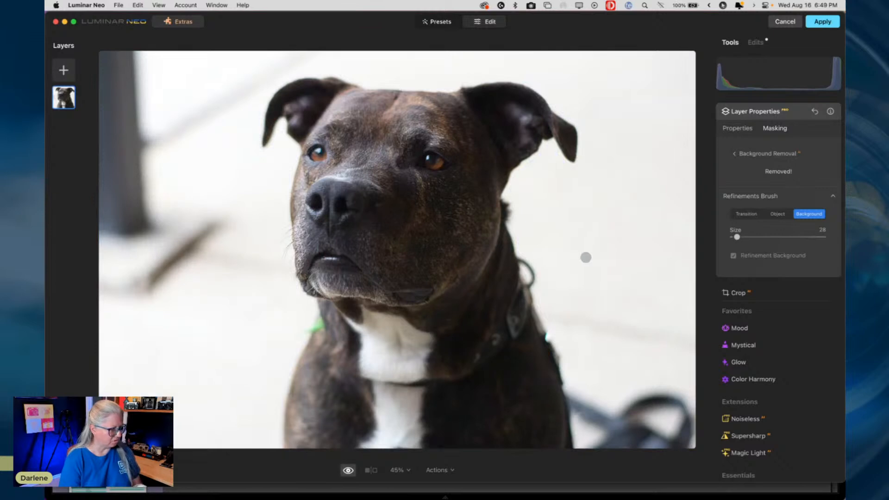
pyautogui.press('\\')
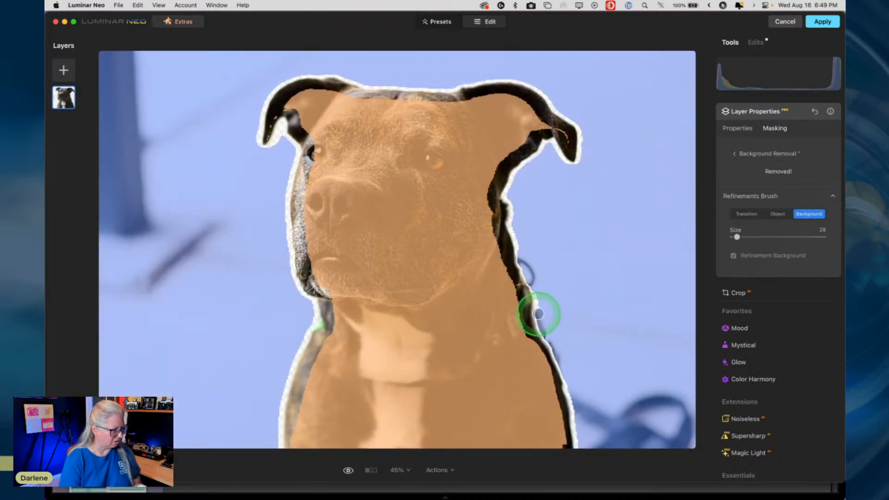
pyautogui.moveTo(537, 314); pyautogui.dragTo(565, 371)
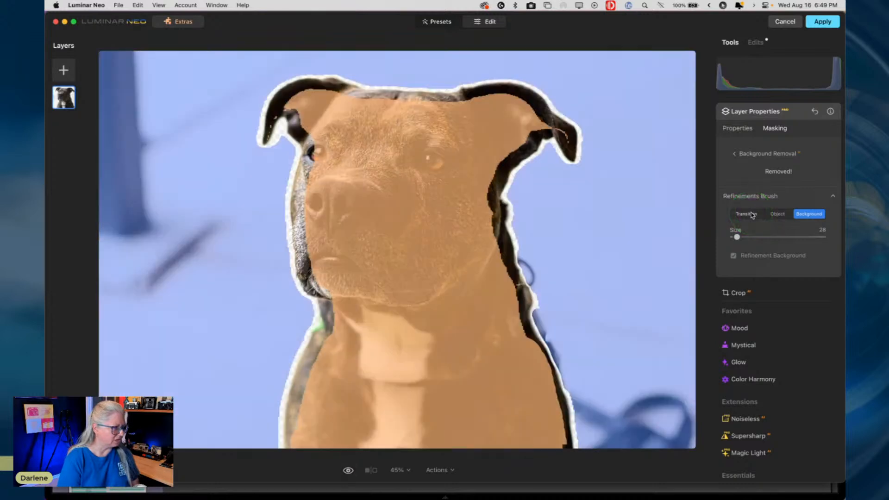
# Brush the back edge of the dog's neck below the ear as transition, and mark the fur just inside it as object.
pyautogui.click(746, 214)
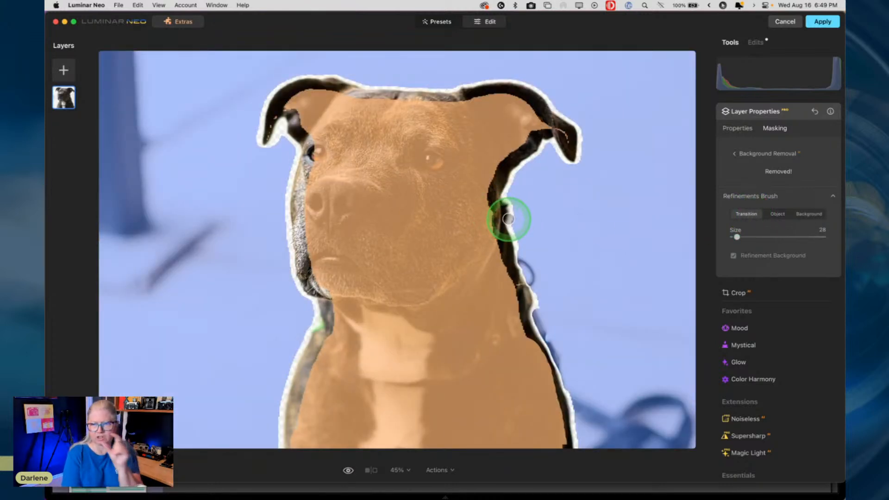
pyautogui.moveTo(508, 219); pyautogui.dragTo(510, 174)
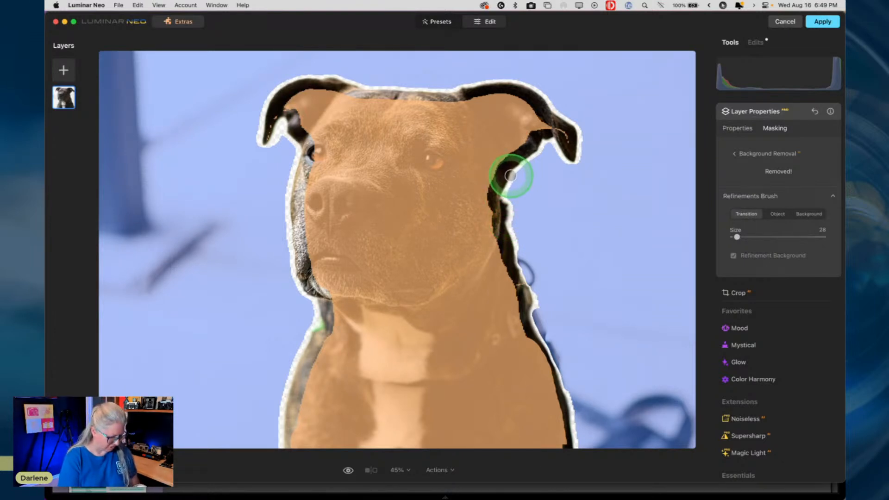
pyautogui.scroll(1, 511, 173)
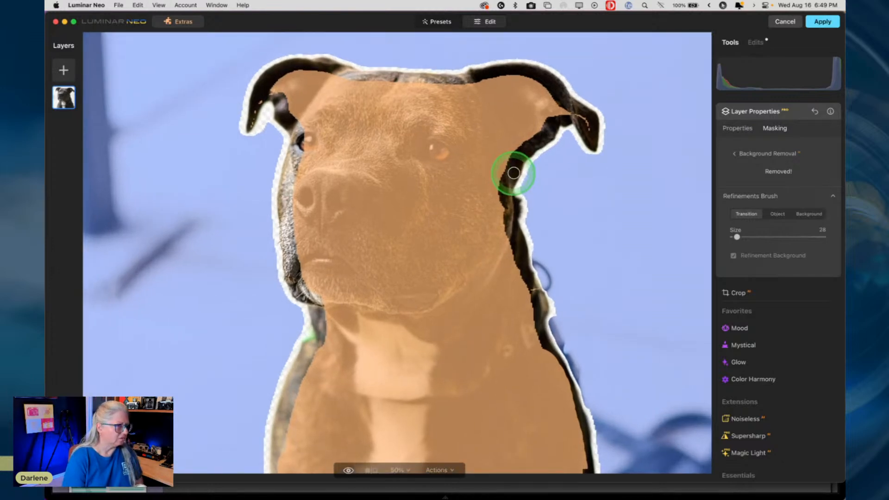
pyautogui.moveTo(513, 172)
pyautogui.mouseDown()
pyautogui.moveTo(523, 168)
pyautogui.moveTo(514, 192)
pyautogui.moveTo(537, 288)
pyautogui.mouseUp()
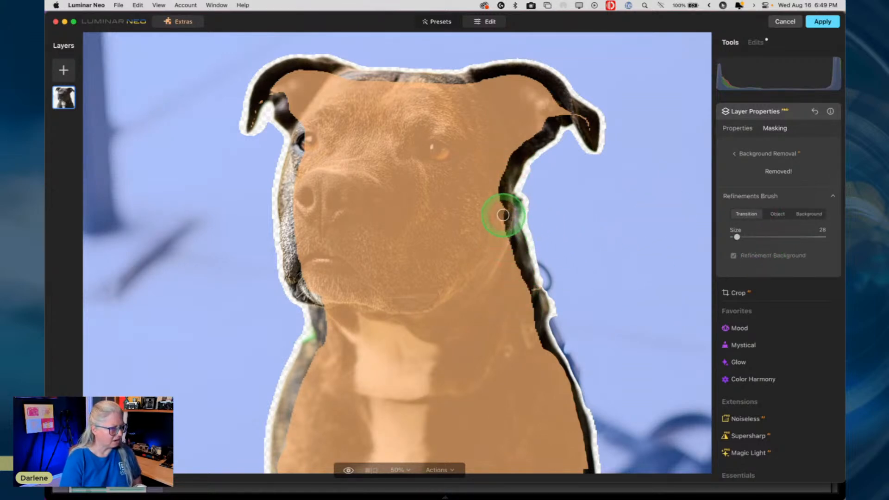
pyautogui.click(777, 214)
pyautogui.moveTo(516, 248)
pyautogui.mouseDown()
pyautogui.moveTo(511, 207)
pyautogui.moveTo(500, 204)
pyautogui.mouseUp()
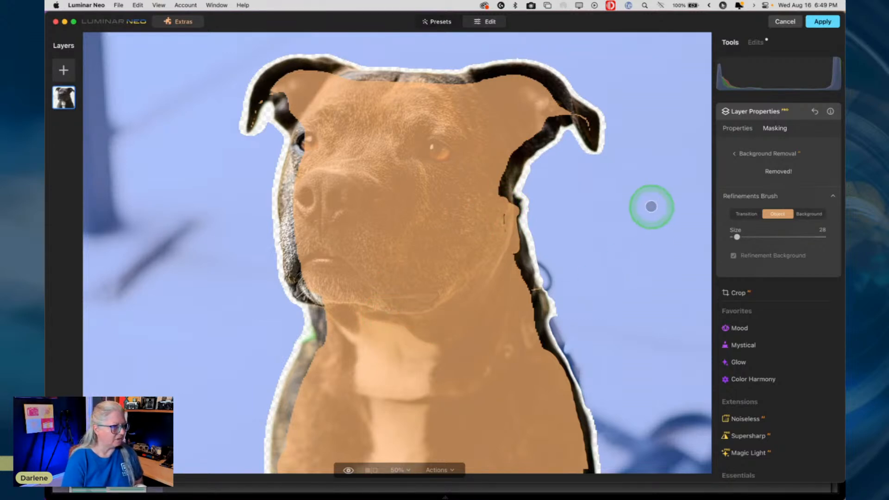
# Brush around the outline of the ear at the photo's right as transition, and mark the fur inside it as object.
pyautogui.click(745, 214)
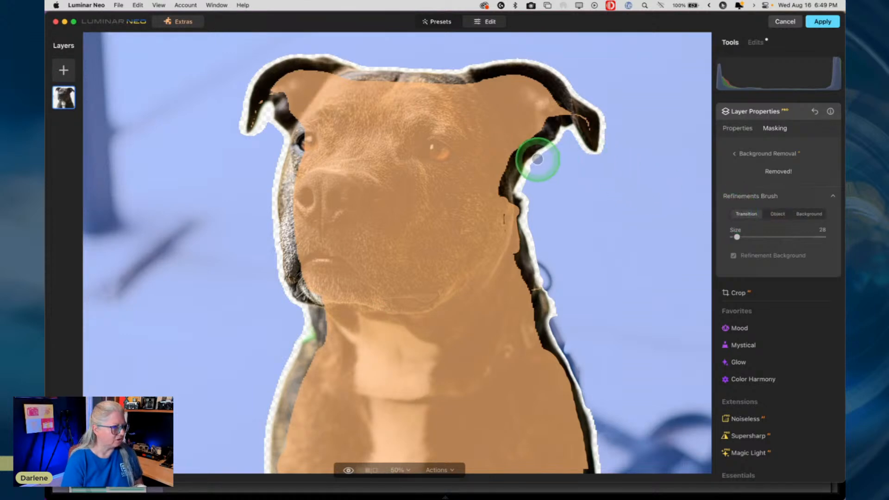
pyautogui.moveTo(550, 149)
pyautogui.mouseDown()
pyautogui.moveTo(569, 128)
pyautogui.moveTo(600, 157)
pyautogui.moveTo(605, 135)
pyautogui.moveTo(588, 100)
pyautogui.moveTo(549, 63)
pyautogui.mouseUp()
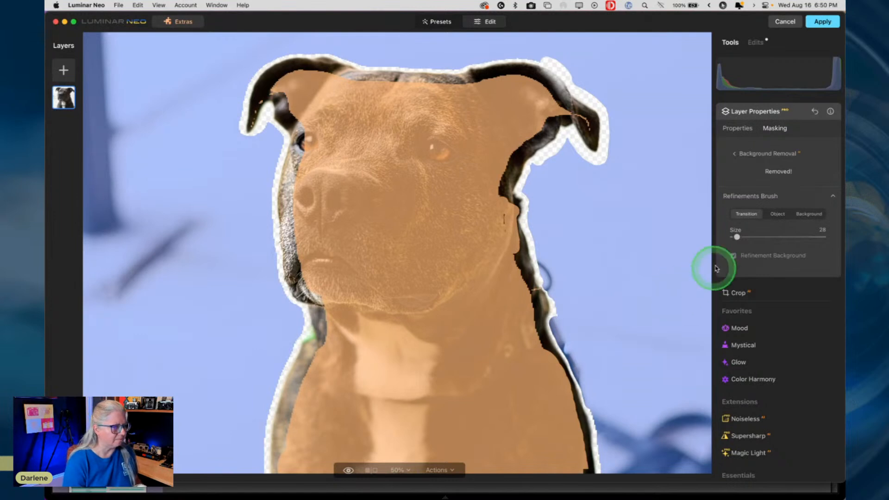
pyautogui.click(778, 213)
pyautogui.moveTo(544, 141)
pyautogui.mouseDown()
pyautogui.moveTo(521, 140)
pyautogui.moveTo(545, 134)
pyautogui.moveTo(558, 102)
pyautogui.moveTo(567, 106)
pyautogui.moveTo(536, 76)
pyautogui.mouseUp()
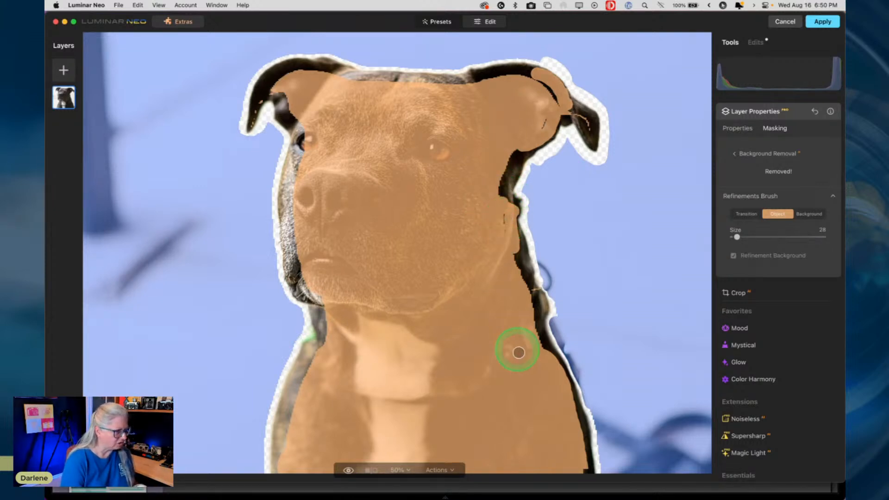
# Mark the leftover fringe behind the collar at the dog's back as background, and check the cutout.
pyautogui.click(761, 195)
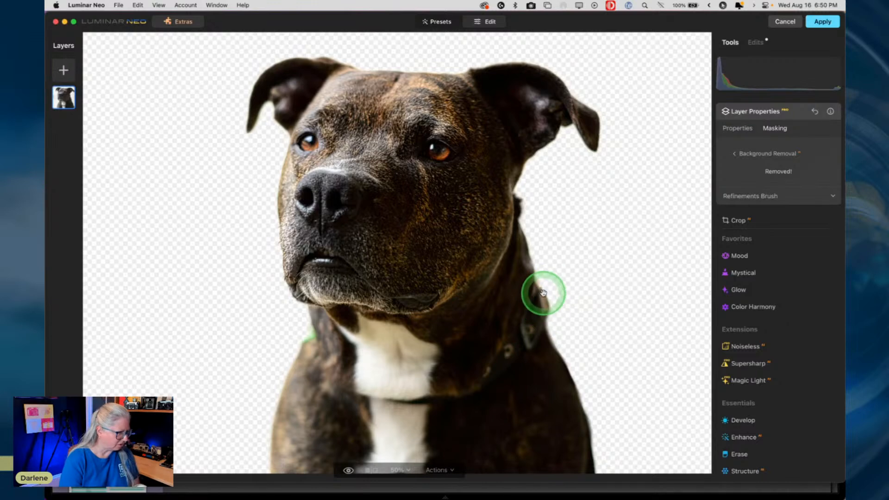
pyautogui.click(751, 196)
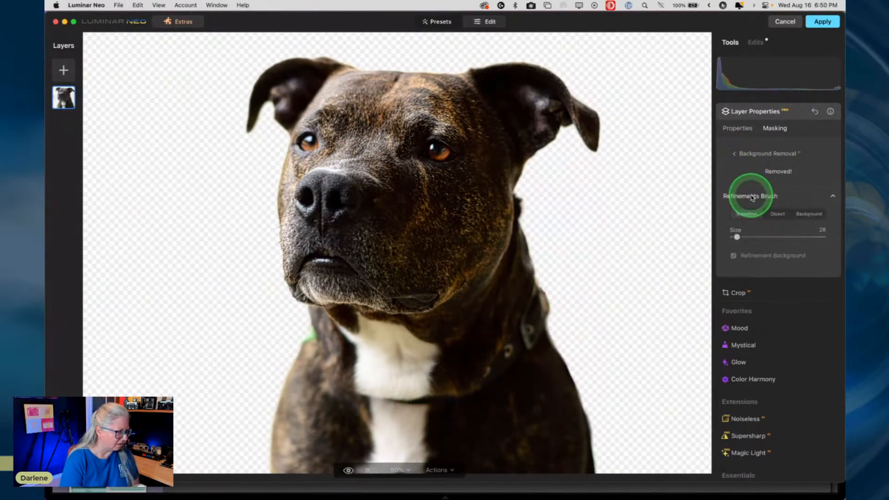
pyautogui.click(809, 214)
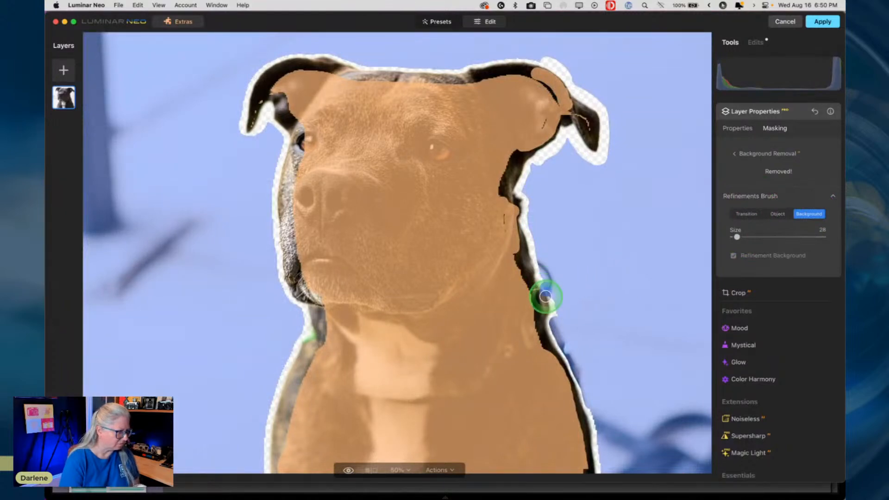
pyautogui.moveTo(545, 296); pyautogui.dragTo(550, 321)
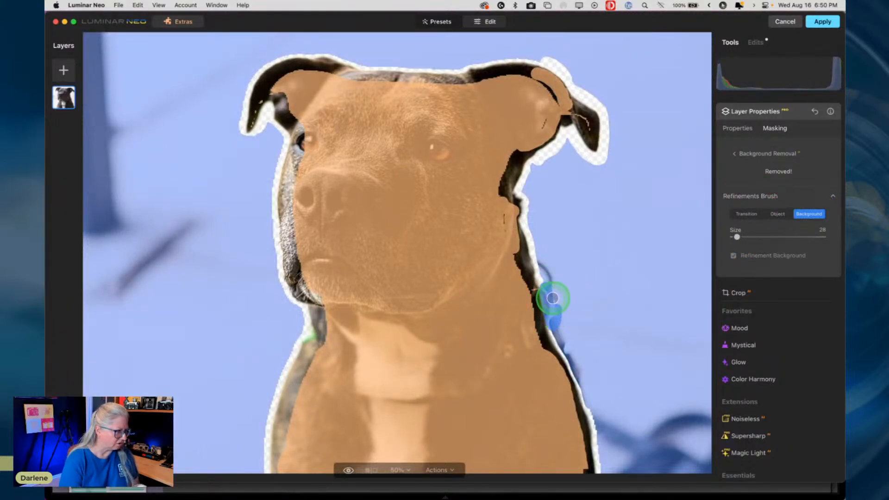
pyautogui.click(757, 197)
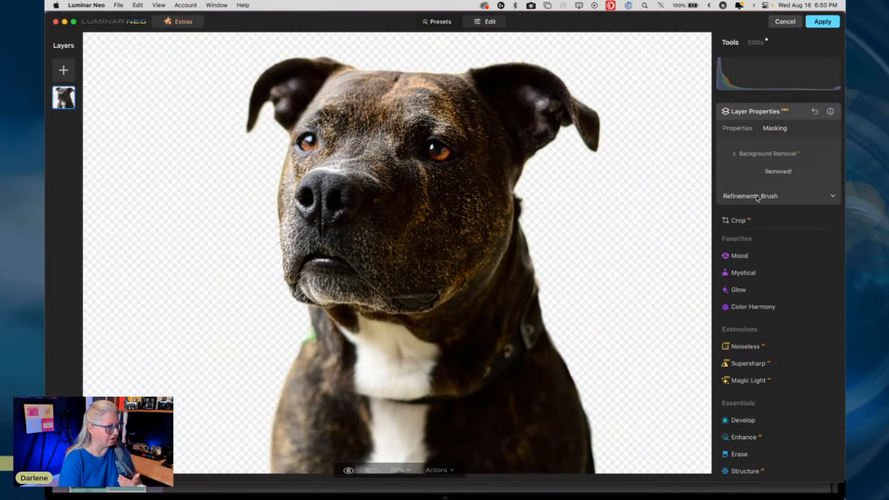
# Refine the notch behind the neck below the ear with transition and background strokes, reduce the transition brush to size 10, and check the cutout.
pyautogui.click(757, 197)
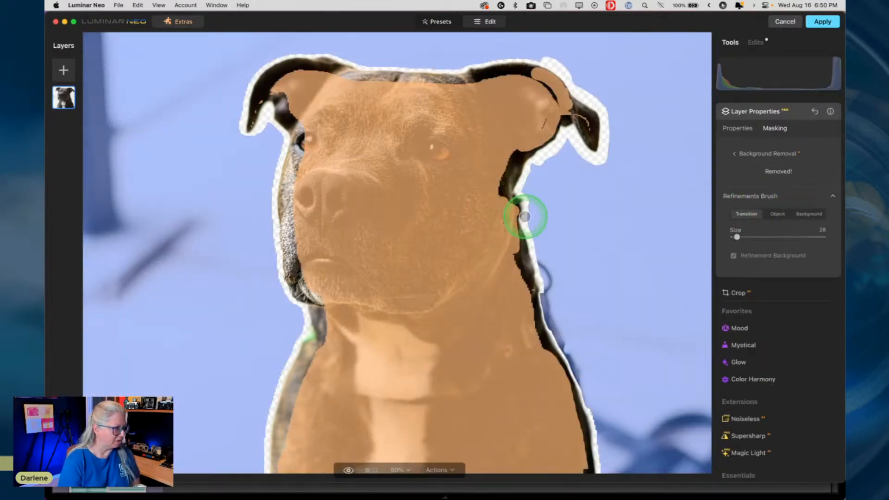
pyautogui.moveTo(524, 217); pyautogui.dragTo(524, 206)
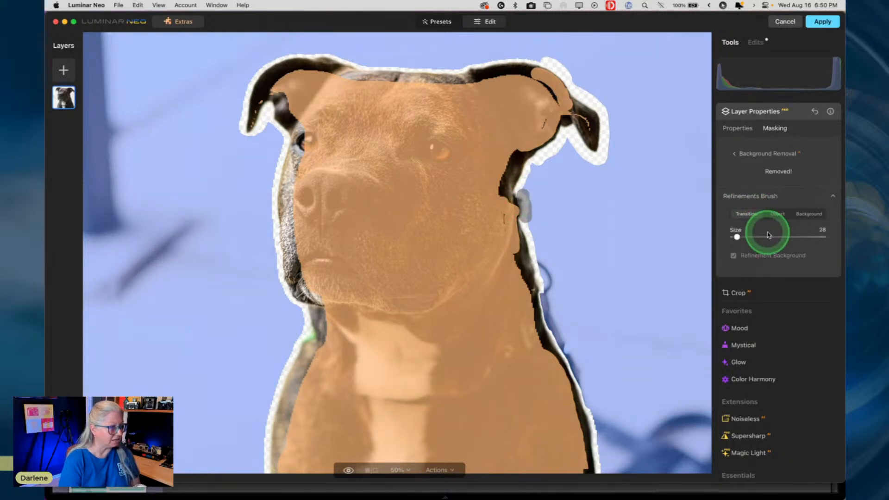
pyautogui.click(808, 213)
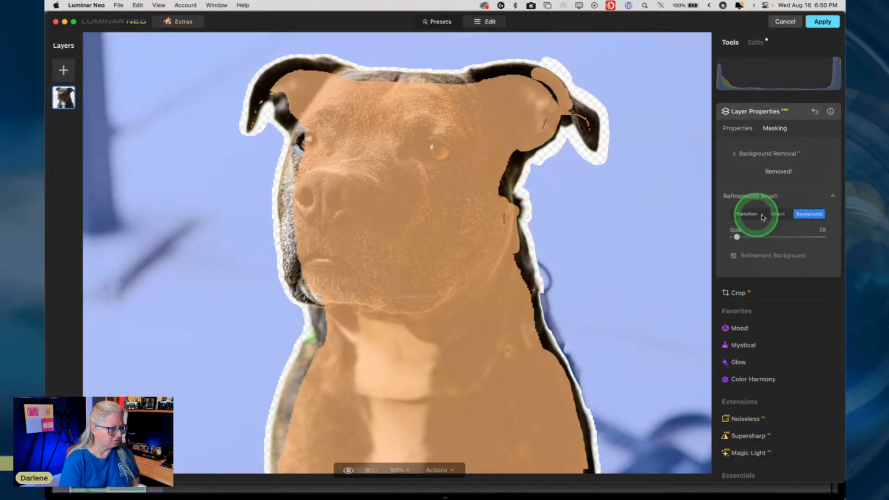
pyautogui.moveTo(523, 212)
pyautogui.mouseDown()
pyautogui.moveTo(525, 184)
pyautogui.moveTo(529, 224)
pyautogui.mouseUp()
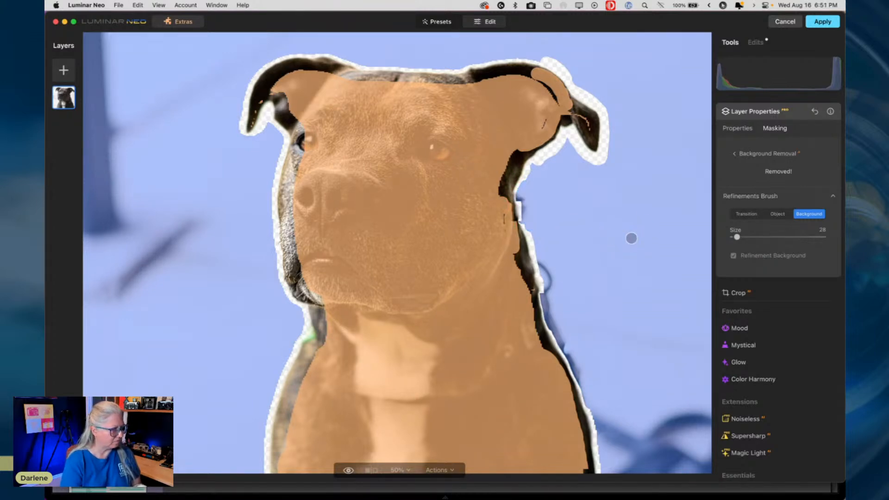
pyautogui.click(746, 214)
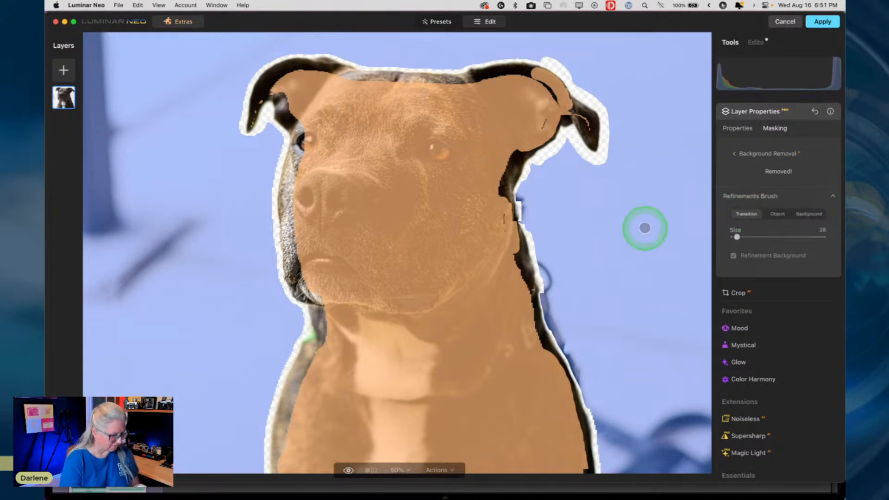
pyautogui.press('[')
pyautogui.press('[')
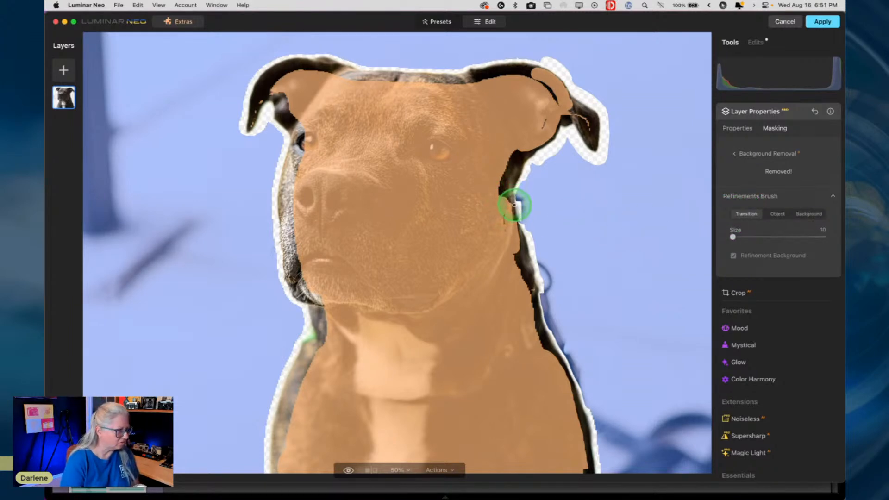
pyautogui.click(750, 196)
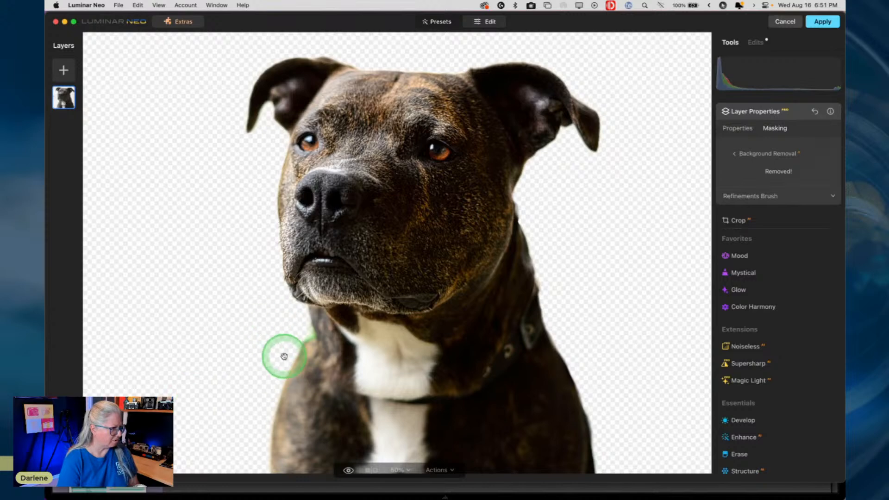
# Mark the green fringe at the front of the neck below the chin as background with the brush at size 58.
pyautogui.click(749, 196)
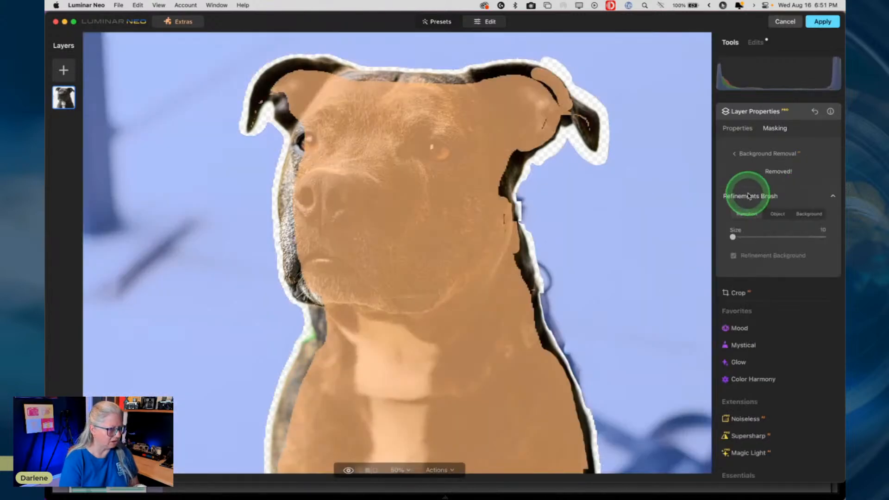
pyautogui.click(809, 214)
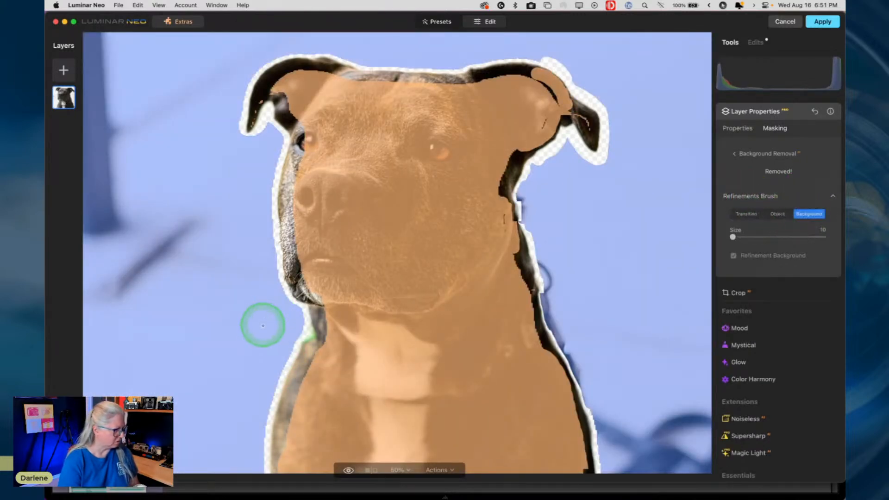
pyautogui.press(']')
pyautogui.press(']')
pyautogui.press(']')
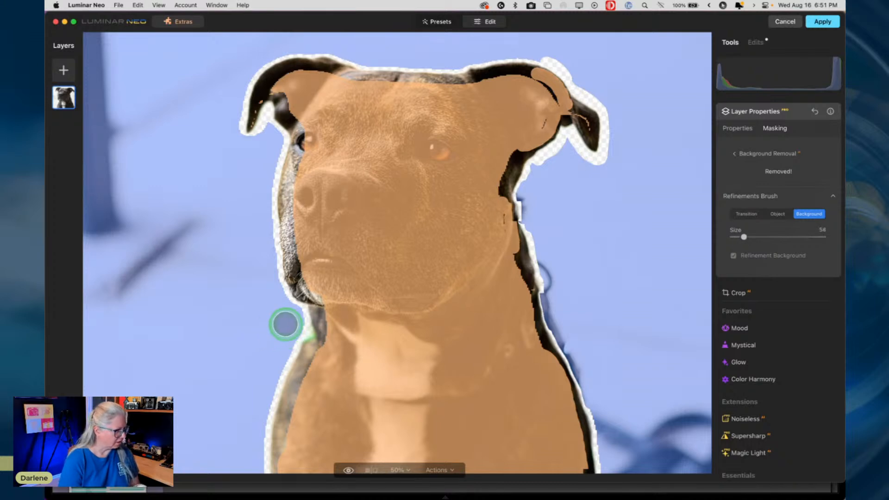
pyautogui.moveTo(282, 324)
pyautogui.mouseDown()
pyautogui.moveTo(294, 323)
pyautogui.moveTo(278, 357)
pyautogui.mouseUp()
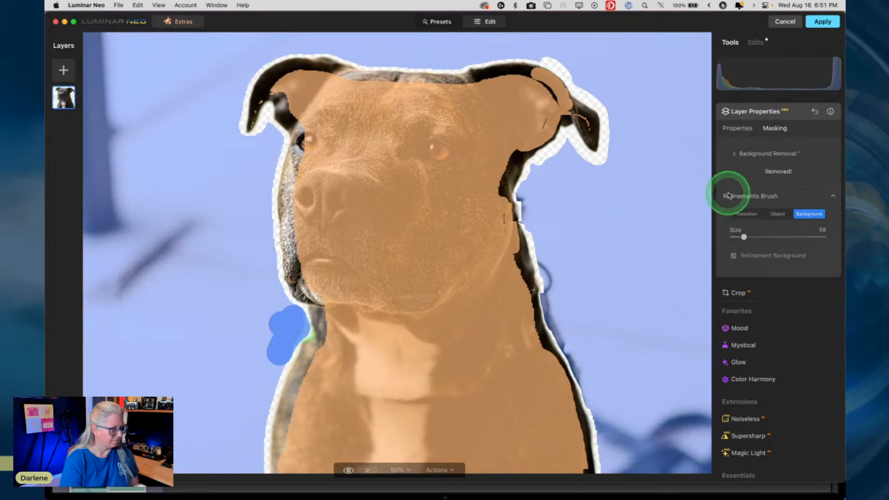
# Brush the front edge of the neck and shoulder below the chin as transition with the brush at size 34.
pyautogui.click(743, 215)
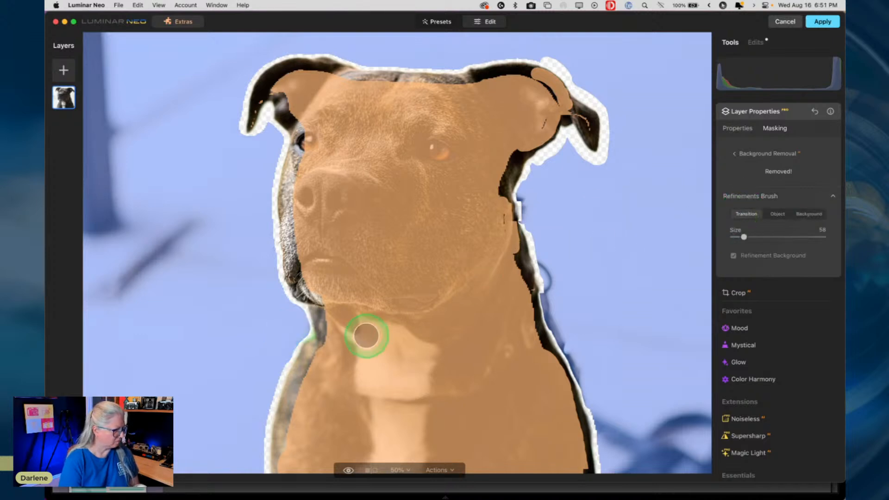
pyautogui.press(']')
pyautogui.press('[')
pyautogui.press('[')
pyautogui.press('[')
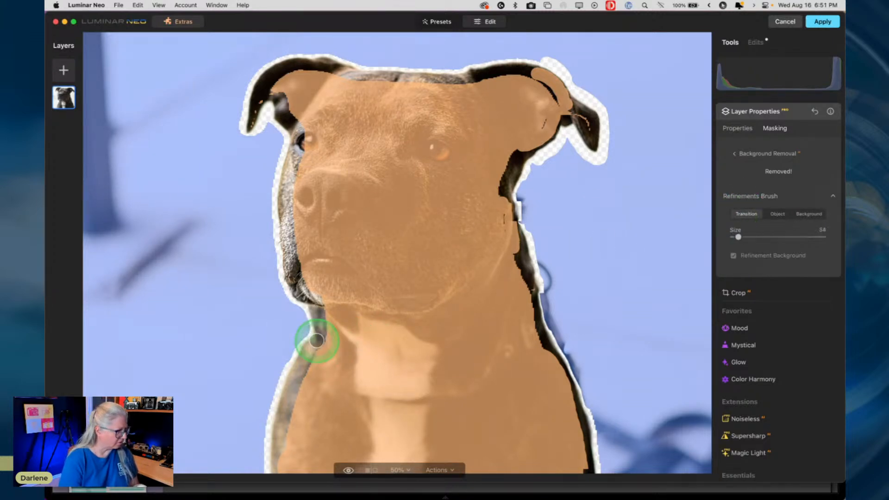
pyautogui.moveTo(308, 317); pyautogui.dragTo(278, 397)
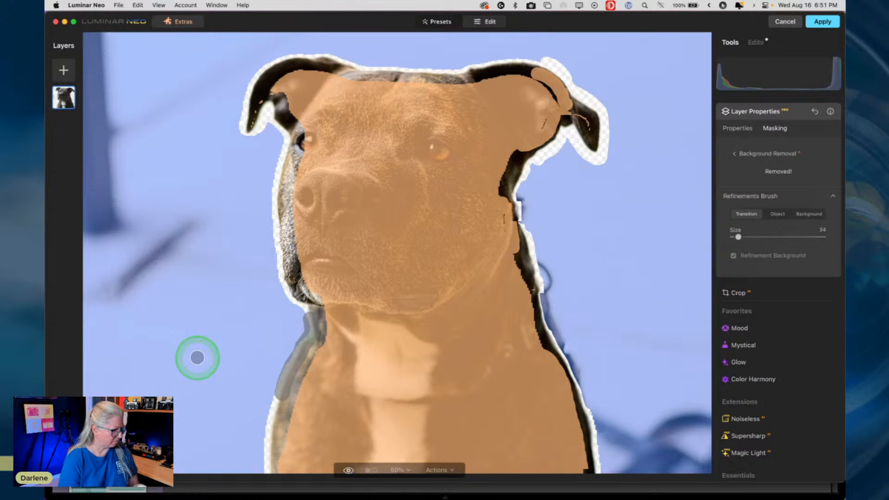
# Mark the fur just inside the front neck and shoulder edge as object, and view the whole cutout.
pyautogui.click(777, 214)
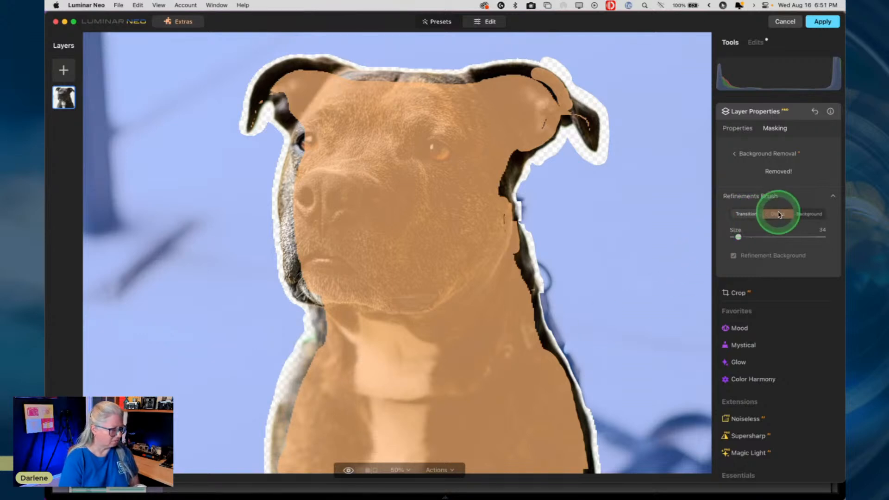
pyautogui.moveTo(283, 461)
pyautogui.mouseDown()
pyautogui.moveTo(287, 409)
pyautogui.moveTo(318, 338)
pyautogui.moveTo(314, 308)
pyautogui.moveTo(329, 309)
pyautogui.mouseUp()
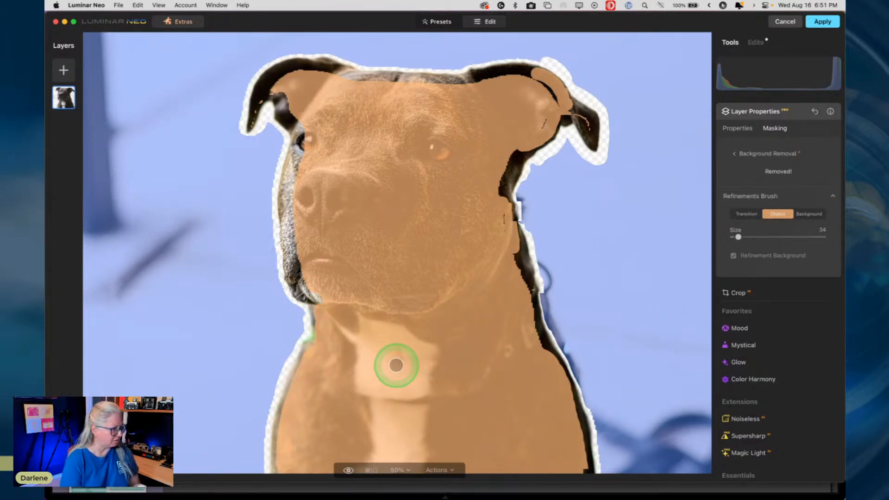
pyautogui.click(747, 197)
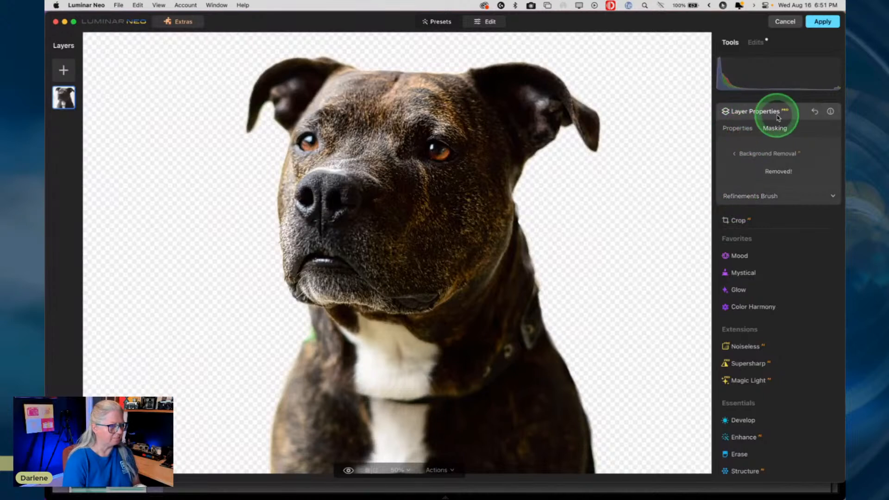
pyautogui.click(796, 117)
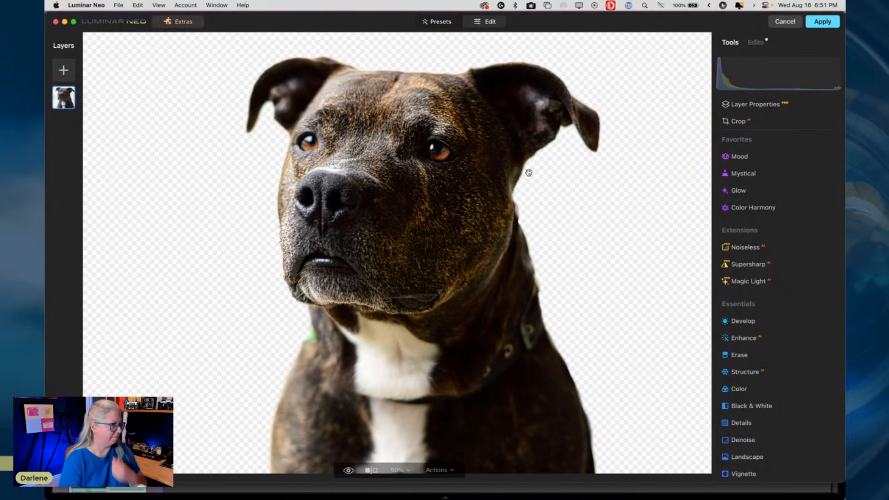
pyautogui.click(158, 93)
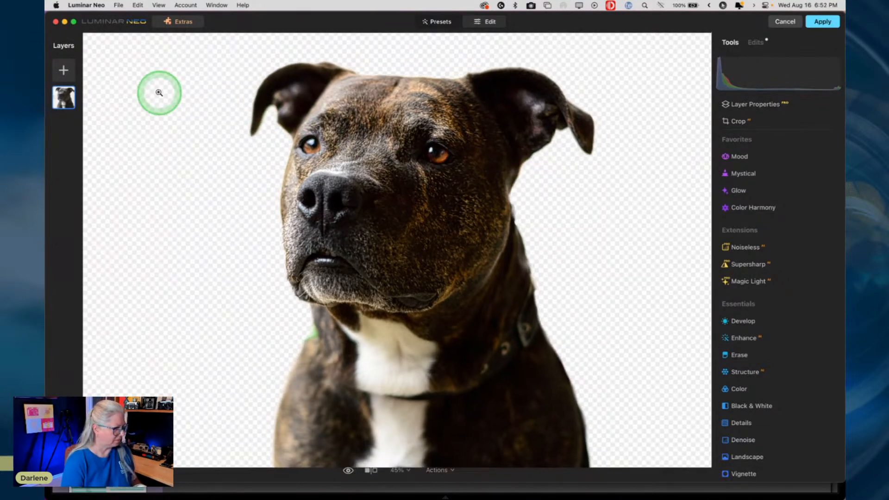
# Add the green grass photo from My Images as a new layer, ignoring the non-responsive application alert.
pyautogui.click(65, 71)
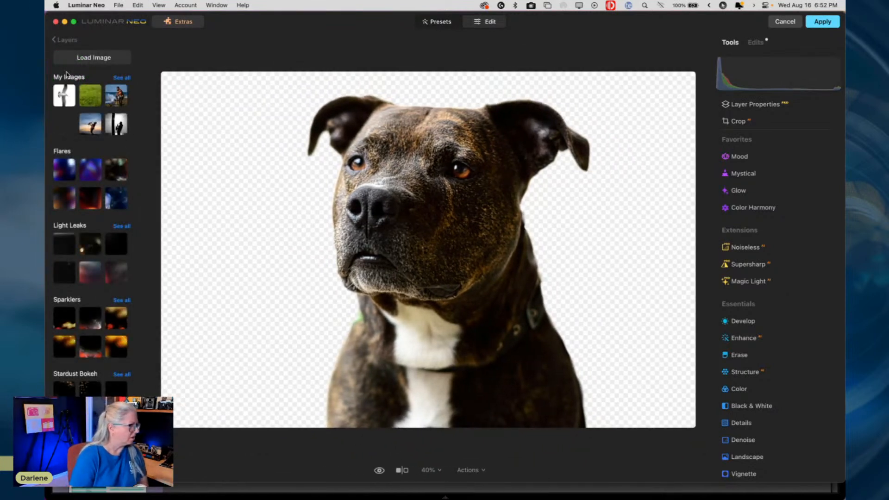
pyautogui.click(120, 78)
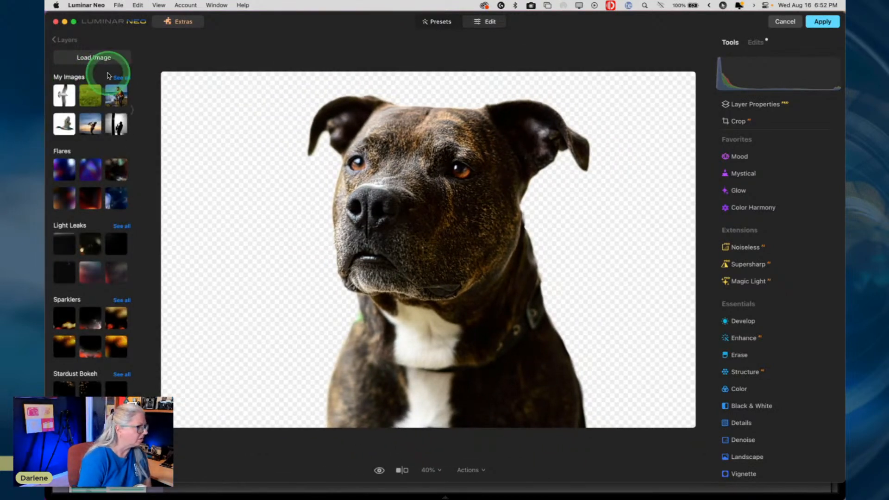
pyautogui.click(120, 71)
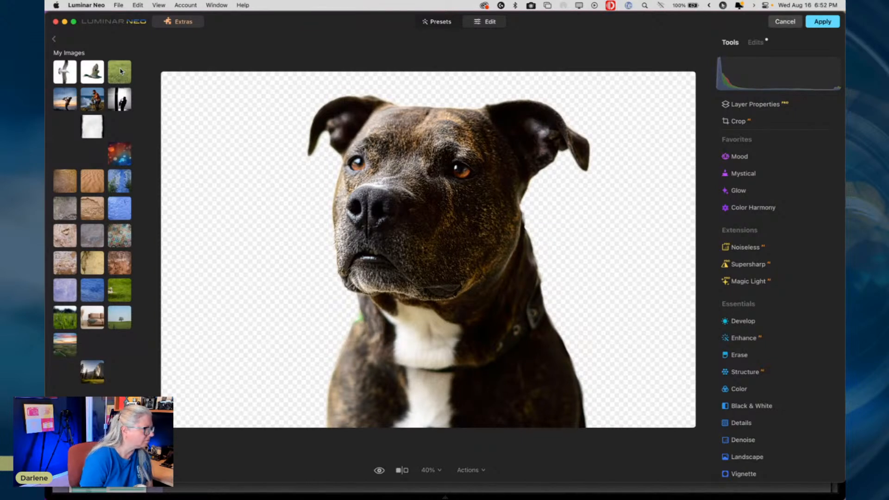
pyautogui.click(115, 72)
pyautogui.click(116, 65)
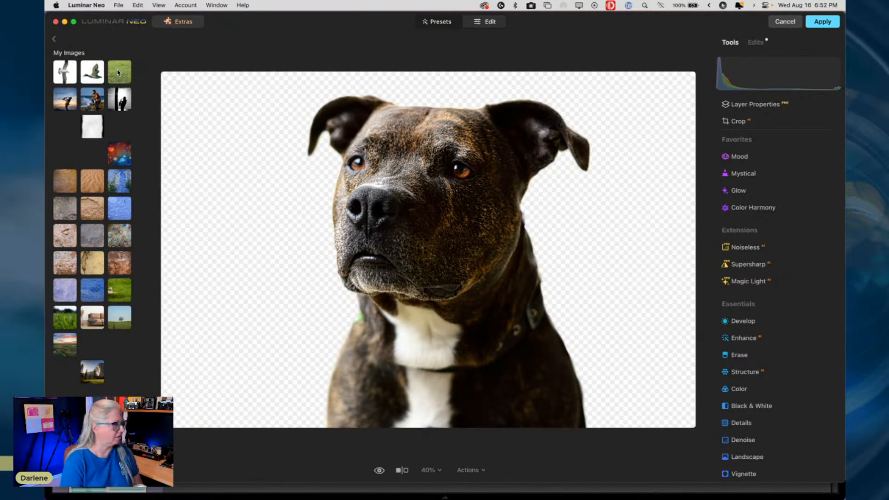
pyautogui.click(116, 74)
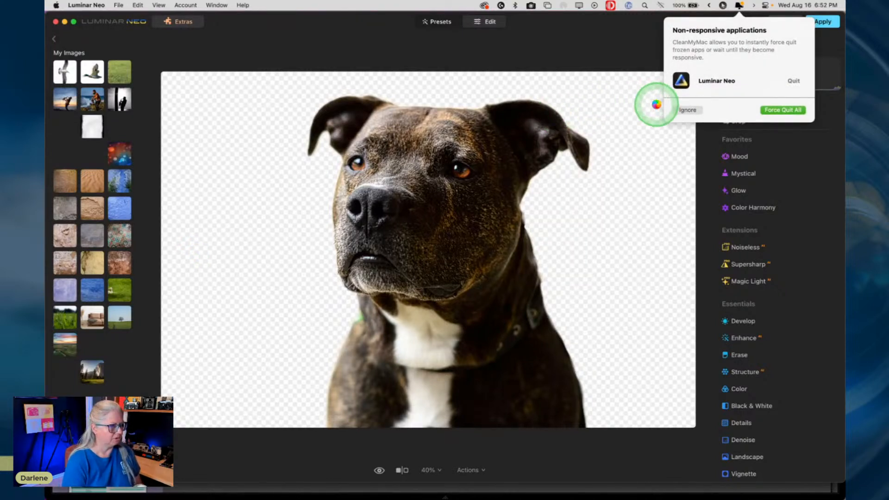
pyautogui.click(684, 110)
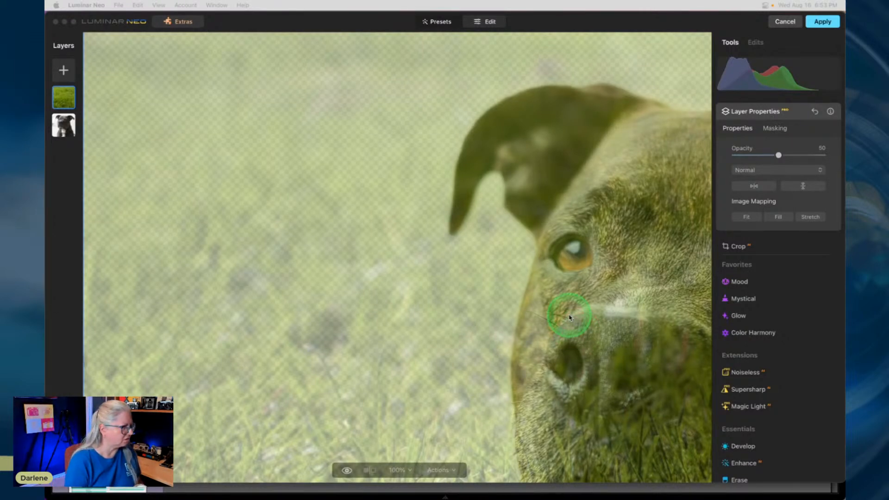
# Set the grass layer's opacity to 100 and move it beneath the dog layer, viewing the composite without the layer frame.
pyautogui.press('super+0')
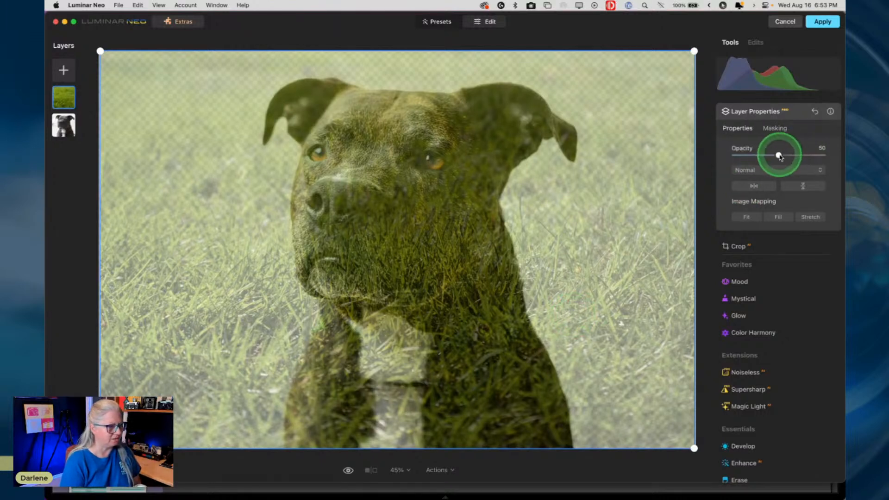
pyautogui.moveTo(778, 155); pyautogui.dragTo(835, 154)
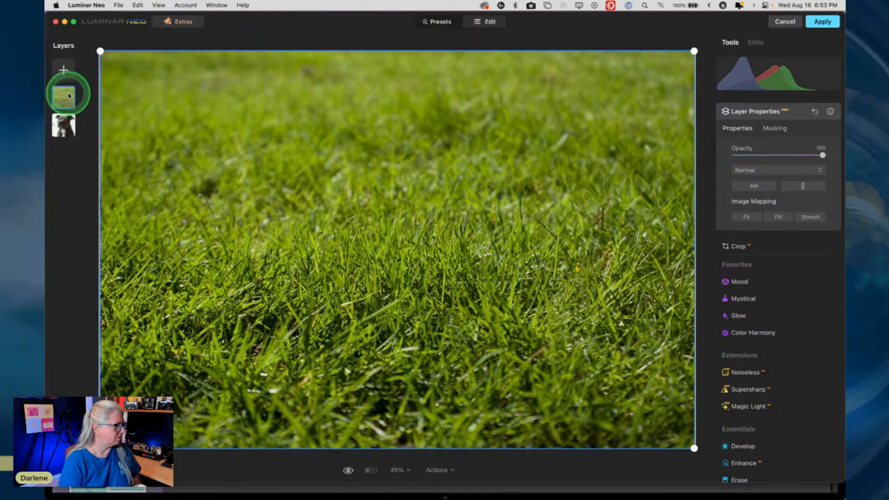
pyautogui.moveTo(61, 97); pyautogui.dragTo(61, 137)
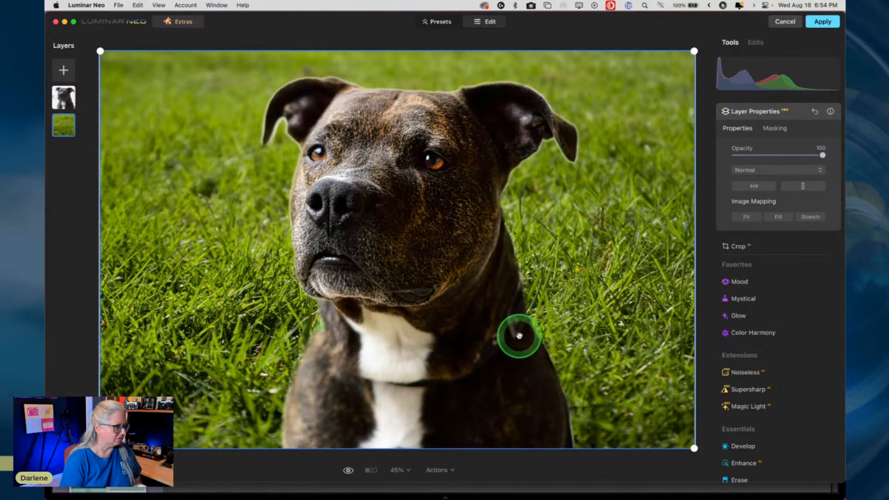
pyautogui.click(790, 115)
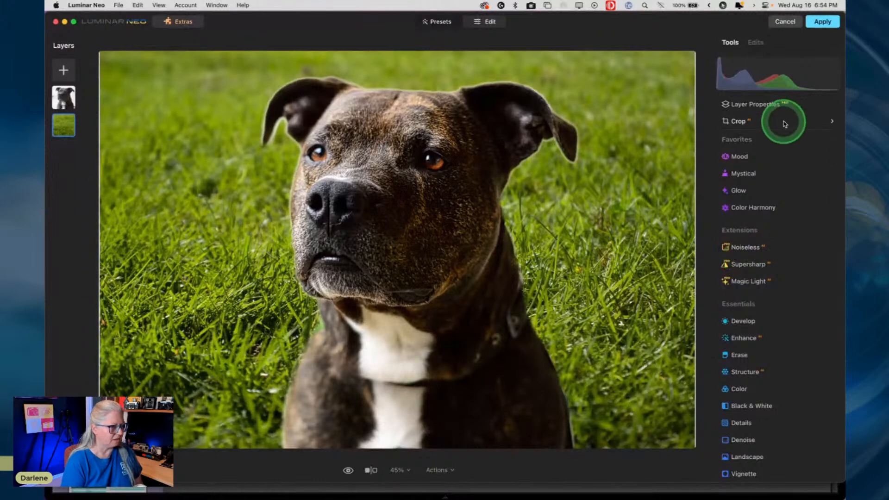
pyautogui.click(787, 104)
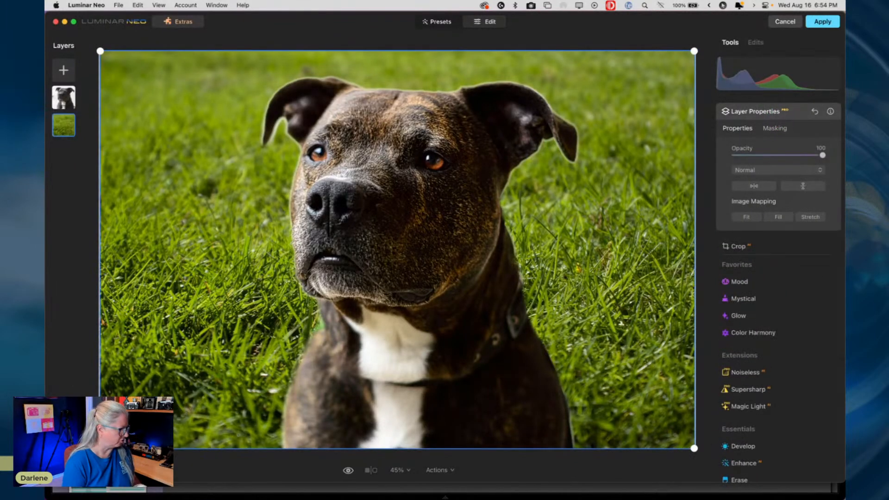
# Enlarge the grass layer beyond the canvas edges and reposition it behind the dog.
pyautogui.moveTo(100, 448); pyautogui.dragTo(46, 484)
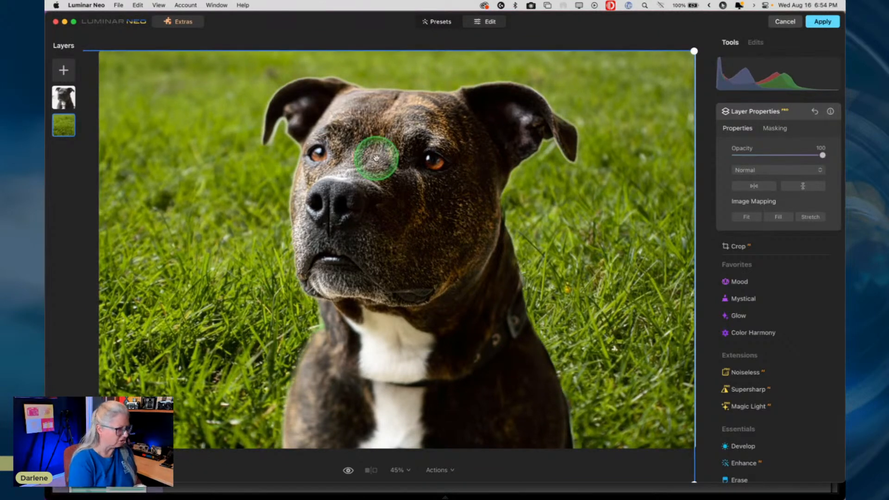
pyautogui.moveTo(362, 193); pyautogui.dragTo(394, 101)
pyautogui.moveTo(93, 385); pyautogui.dragTo(99, 449)
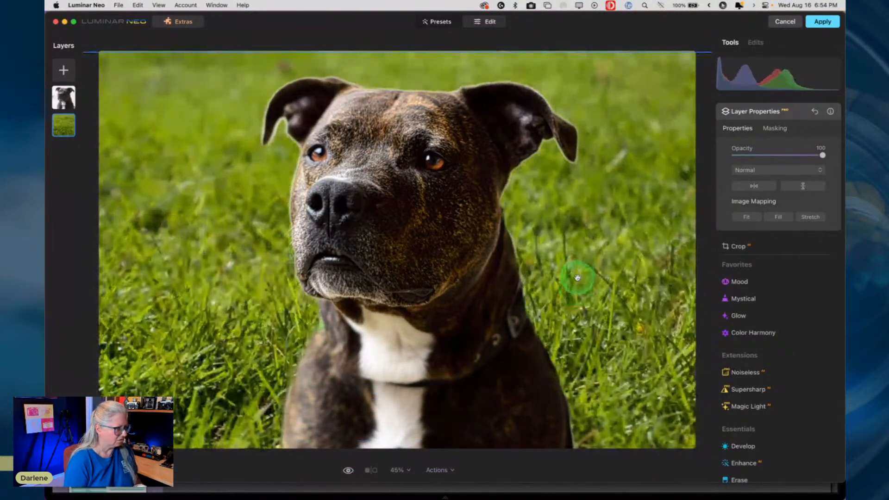
pyautogui.moveTo(575, 278); pyautogui.dragTo(542, 265)
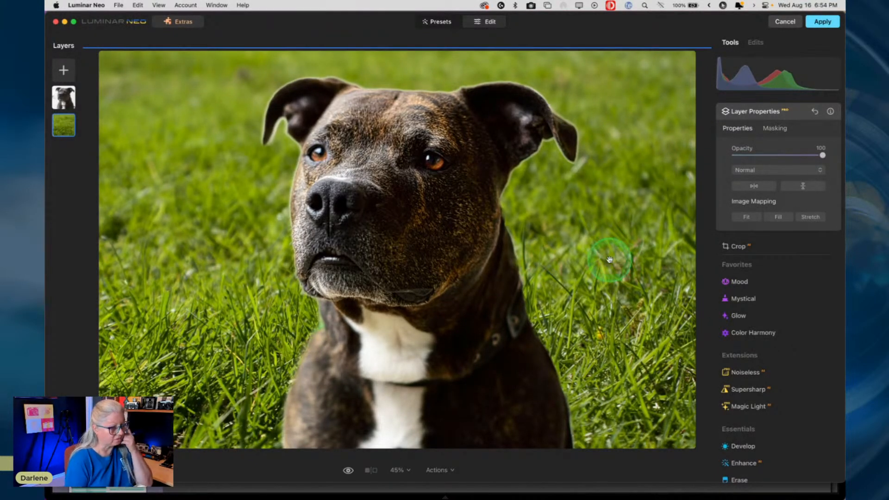
pyautogui.click(800, 113)
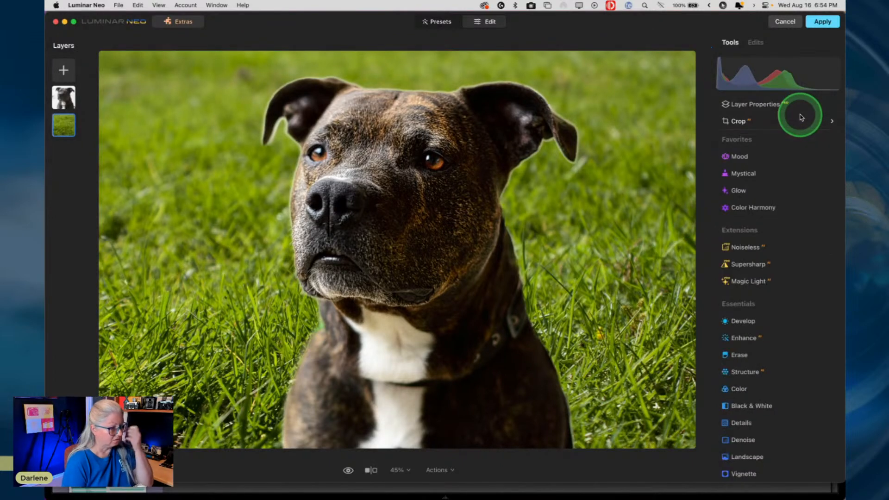
# Soften the grass layer with Structure, setting Amount to -55 and Boost to 80.
pyautogui.click(741, 373)
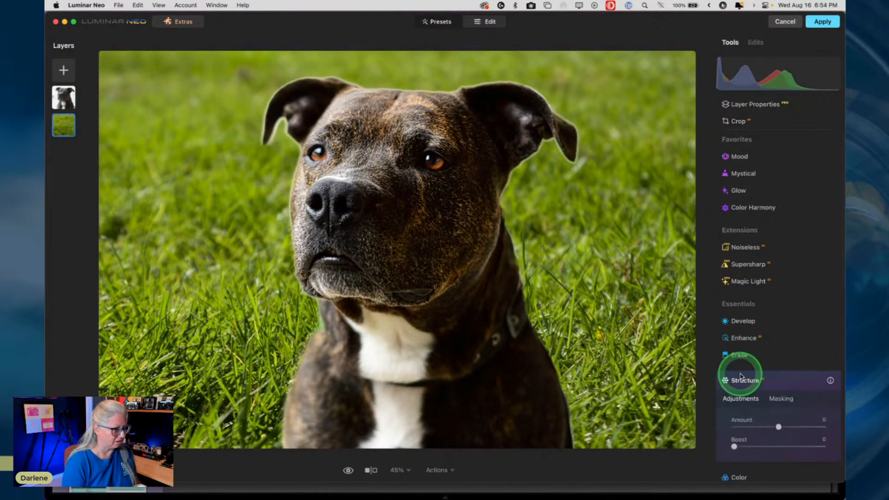
pyautogui.click(749, 426)
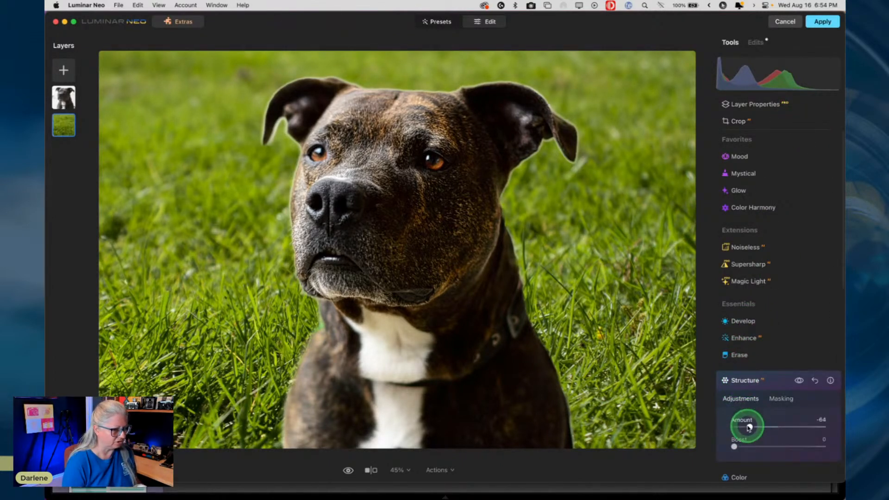
pyautogui.click(808, 446)
pyautogui.click(755, 427)
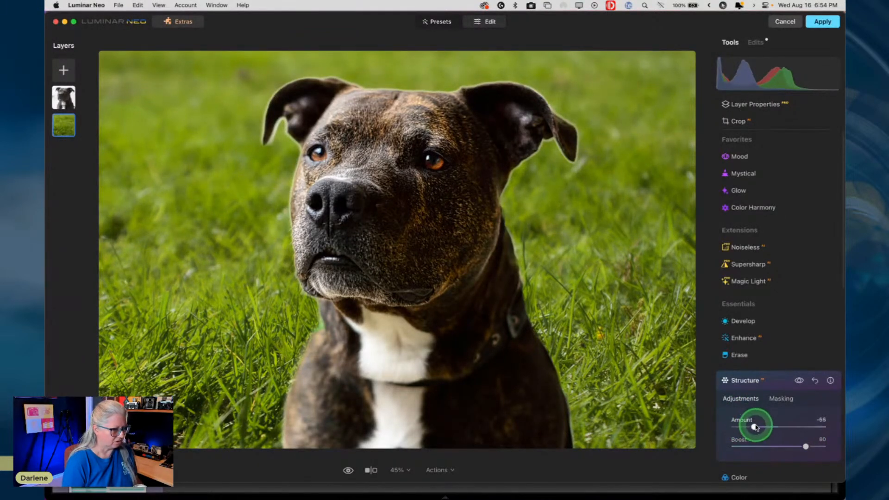
pyautogui.click(770, 379)
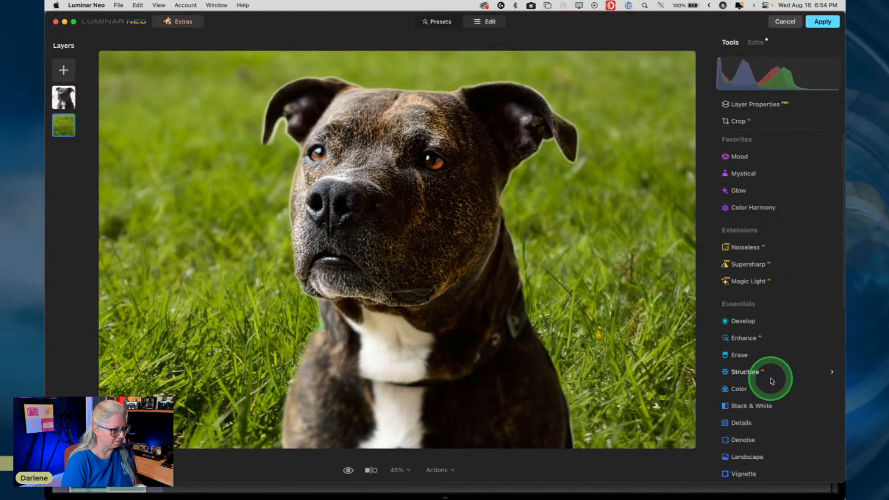
# Reduce the grass layer's details: Small Details -58, Medium Details -66 and Large Details -79.
pyautogui.scroll(-3, 770, 378)
pyautogui.click(755, 341)
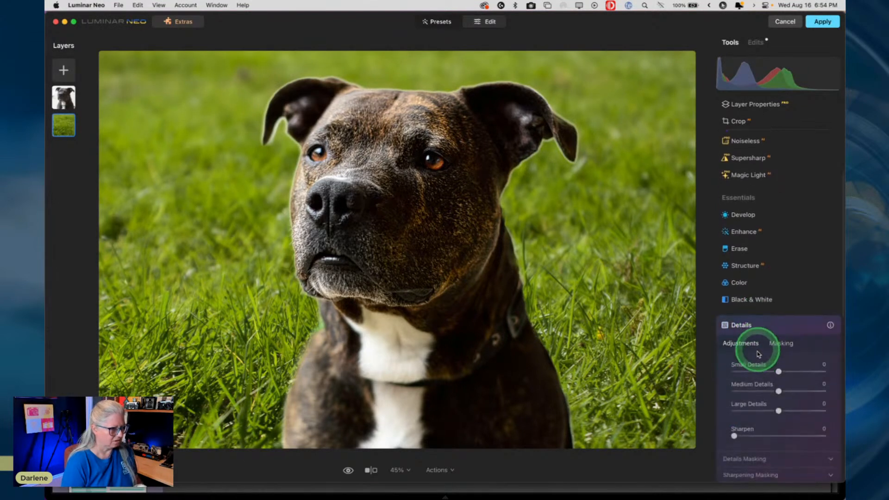
pyautogui.click(748, 390)
pyautogui.click(742, 410)
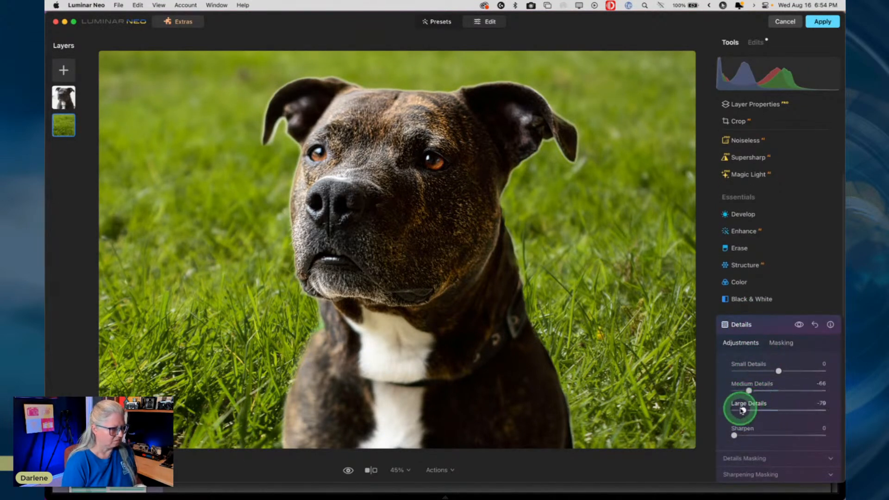
pyautogui.click(751, 370)
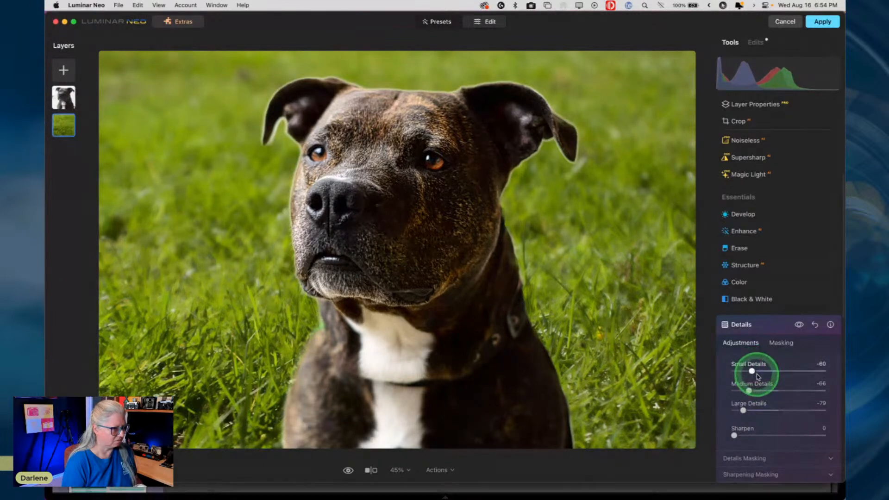
pyautogui.click(754, 371)
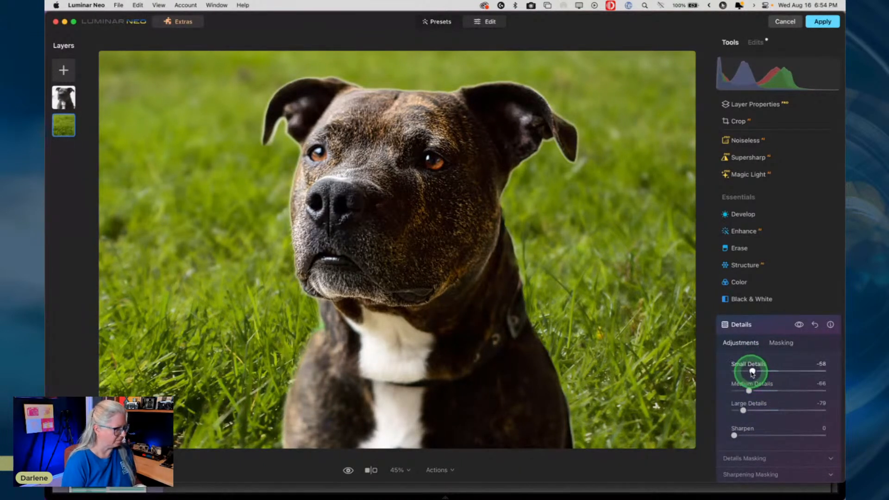
pyautogui.click(770, 324)
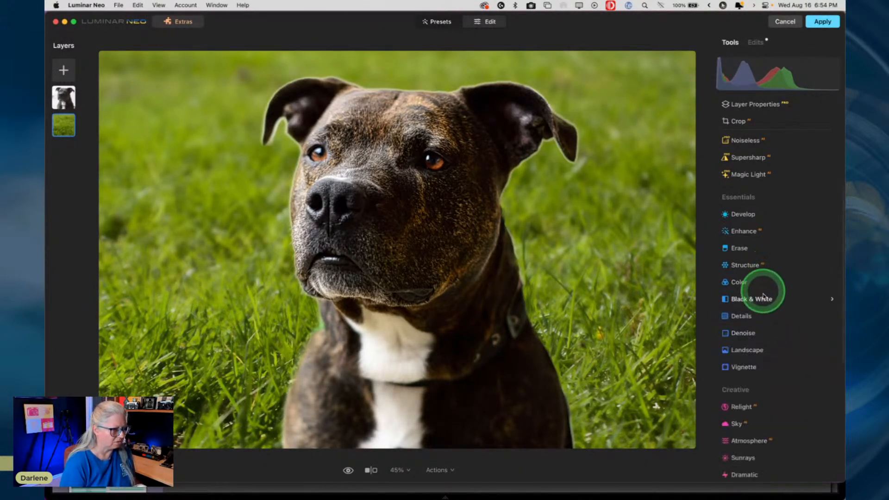
# Develop the grass layer with Exposure at -0.46 and Highlights at 38.
pyautogui.click(742, 213)
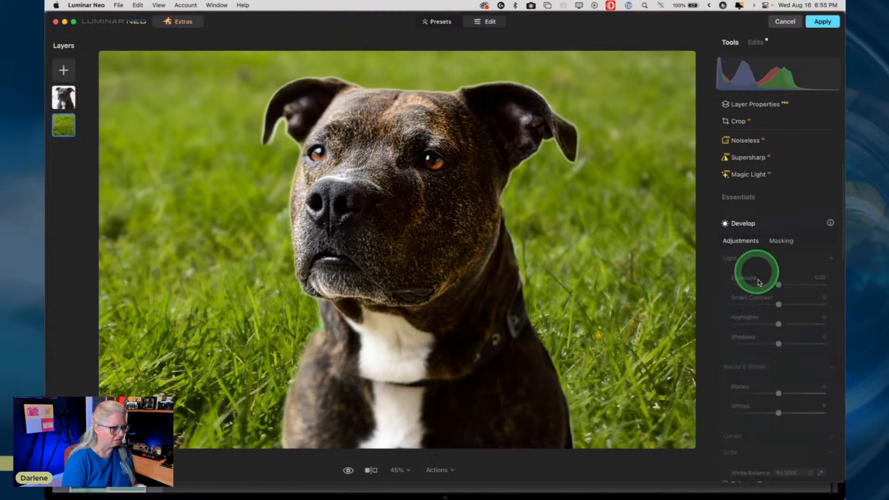
pyautogui.moveTo(777, 202); pyautogui.dragTo(774, 202)
pyautogui.click(778, 242)
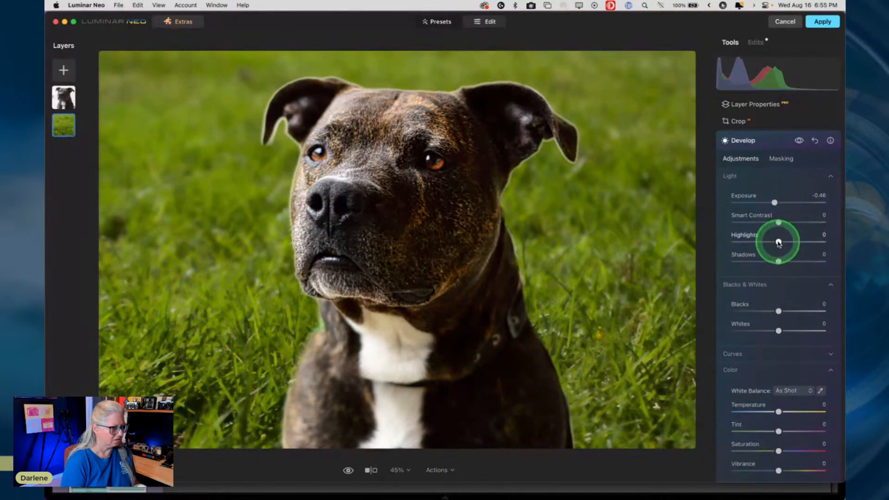
pyautogui.moveTo(778, 242); pyautogui.dragTo(795, 242)
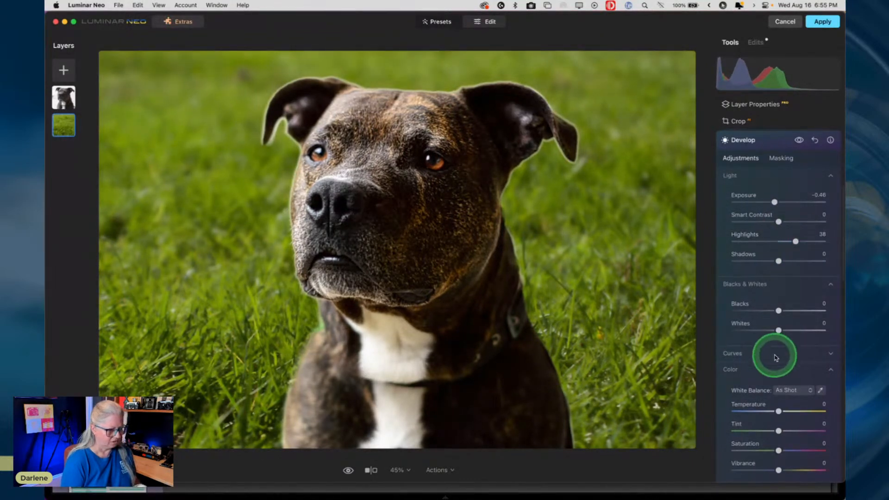
# Set the grass layer's Saturation to -13 in the Develop color settings.
pyautogui.scroll(-5, 774, 355)
pyautogui.scroll(2, 775, 357)
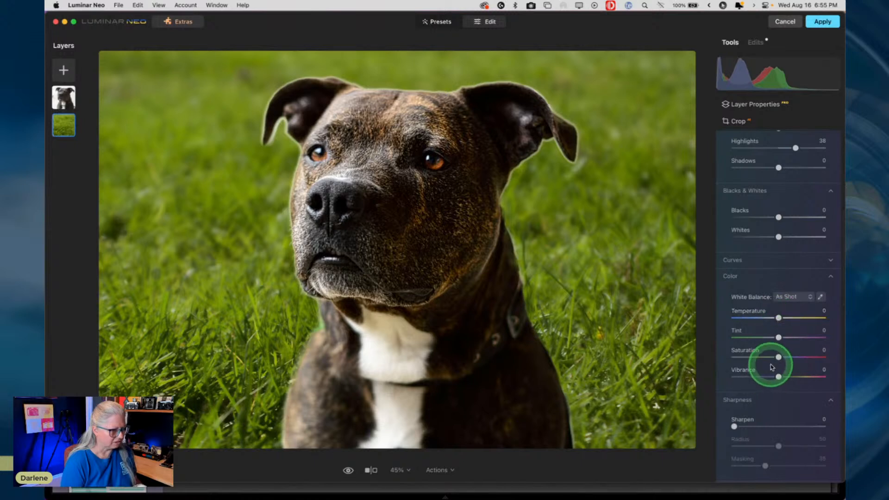
pyautogui.moveTo(778, 357); pyautogui.dragTo(774, 357)
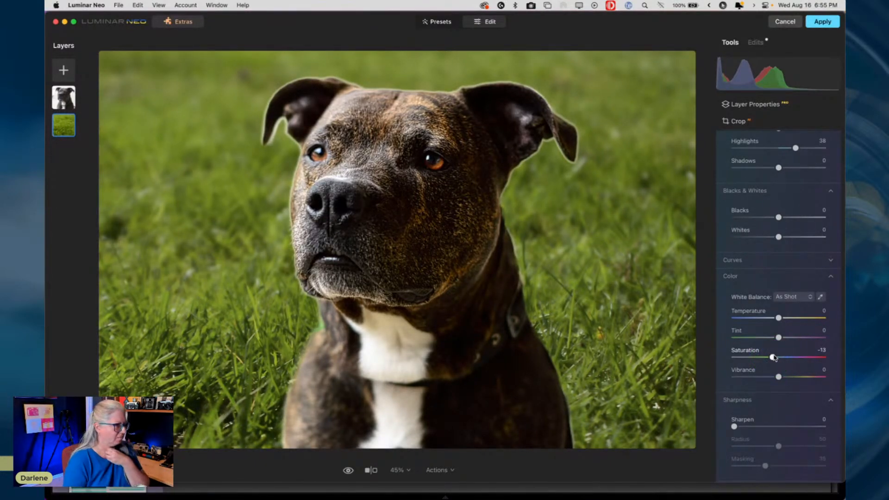
pyautogui.scroll(10, 777, 296)
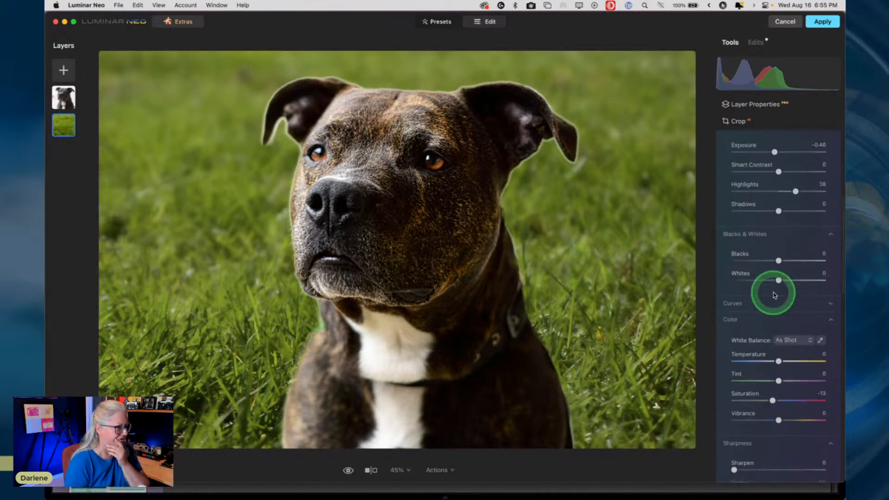
pyautogui.click(781, 309)
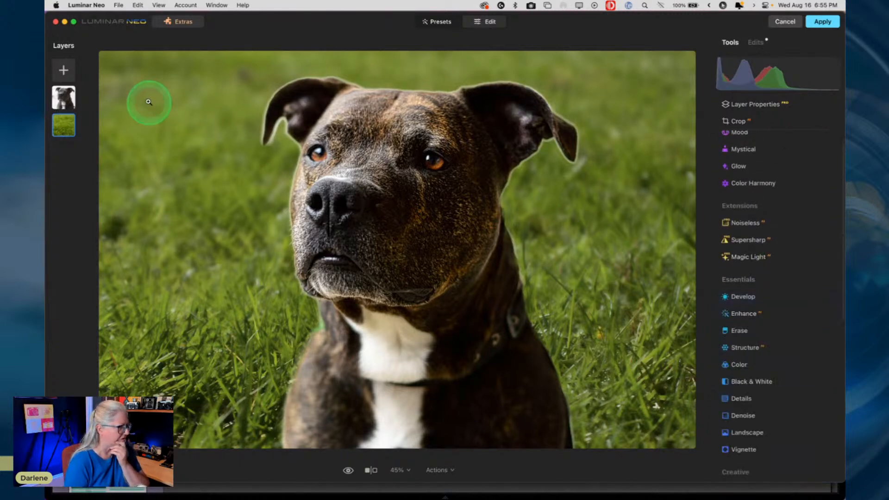
# Add the Light Leaks overlay with orange glow and bokeh spots as a new layer and move it beneath the dog layer.
pyautogui.click(62, 69)
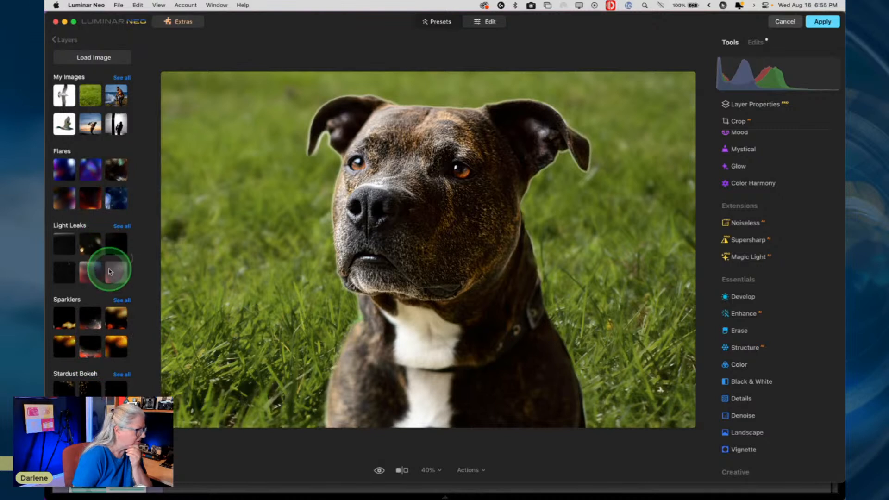
pyautogui.click(120, 227)
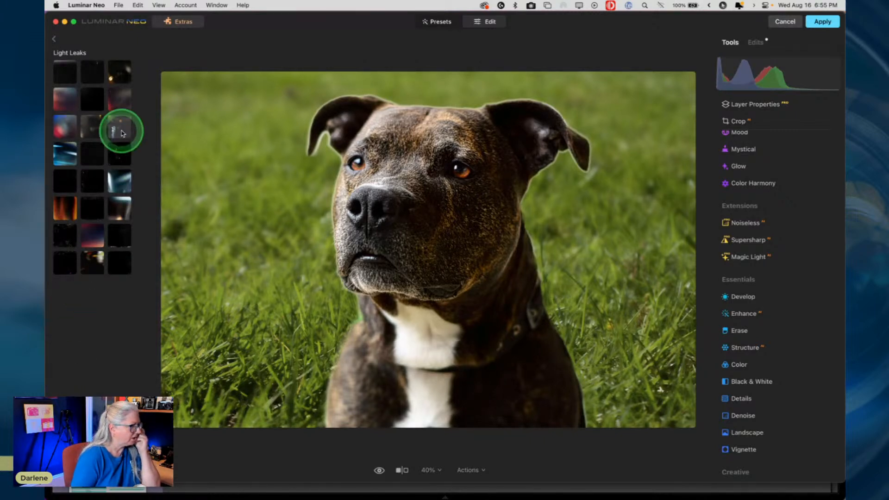
pyautogui.click(96, 211)
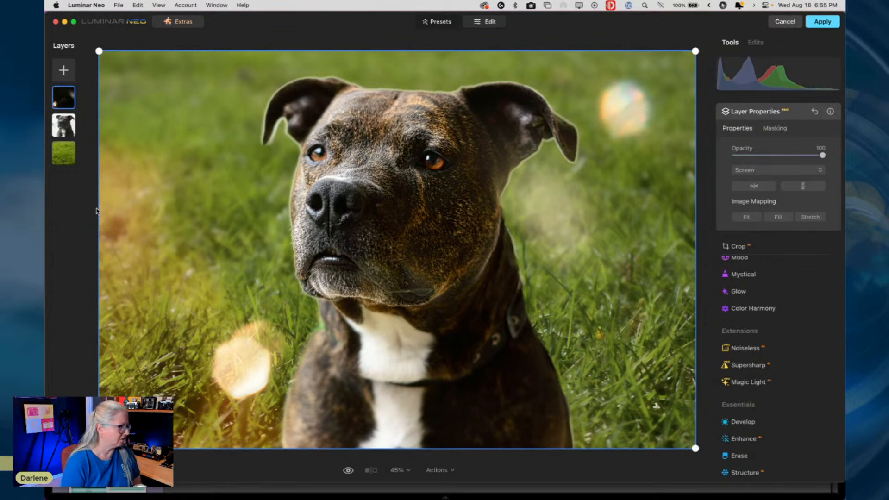
pyautogui.moveTo(70, 86); pyautogui.dragTo(63, 130)
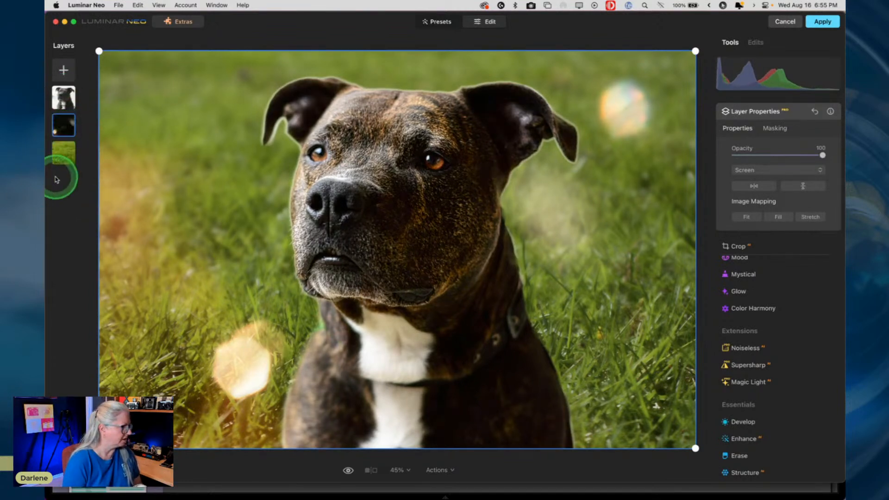
# Hide the grass layer and set the light leak layer's blend mode to Normal.
pyautogui.rightClick(65, 158)
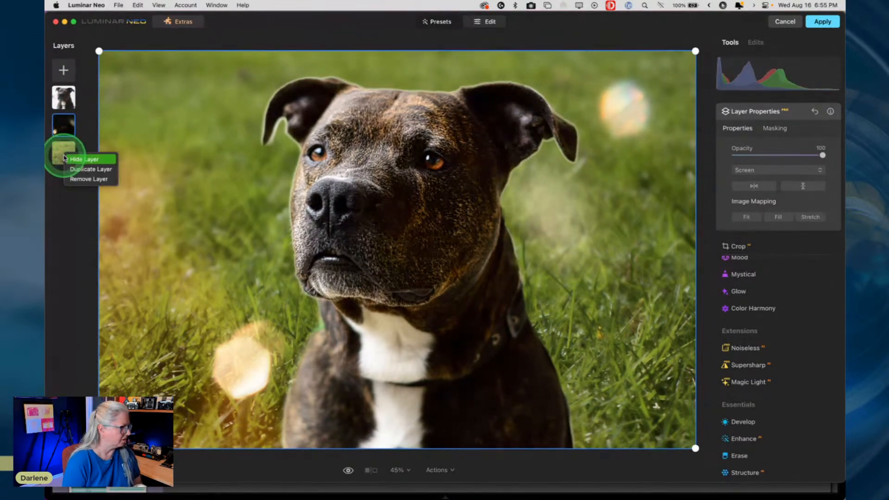
pyautogui.click(70, 159)
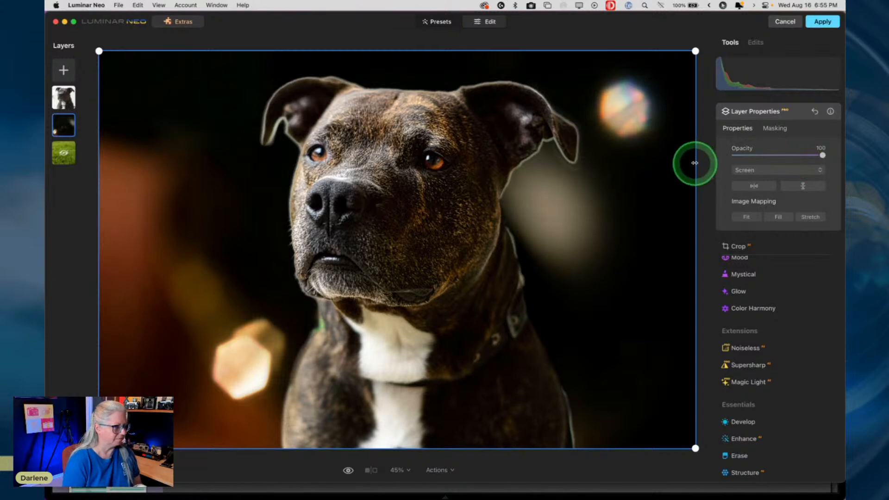
pyautogui.click(746, 171)
pyautogui.click(746, 110)
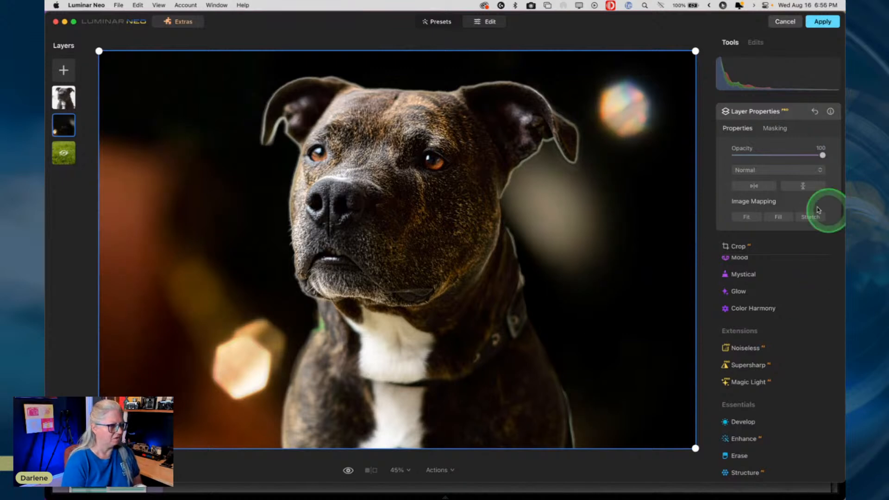
# Flip the light leak layer horizontally and vertically behind the dog.
pyautogui.click(753, 187)
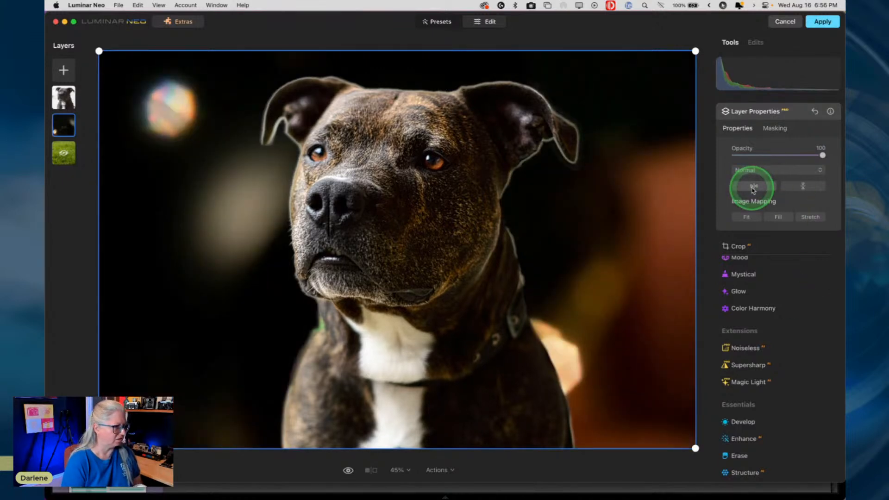
pyautogui.click(805, 187)
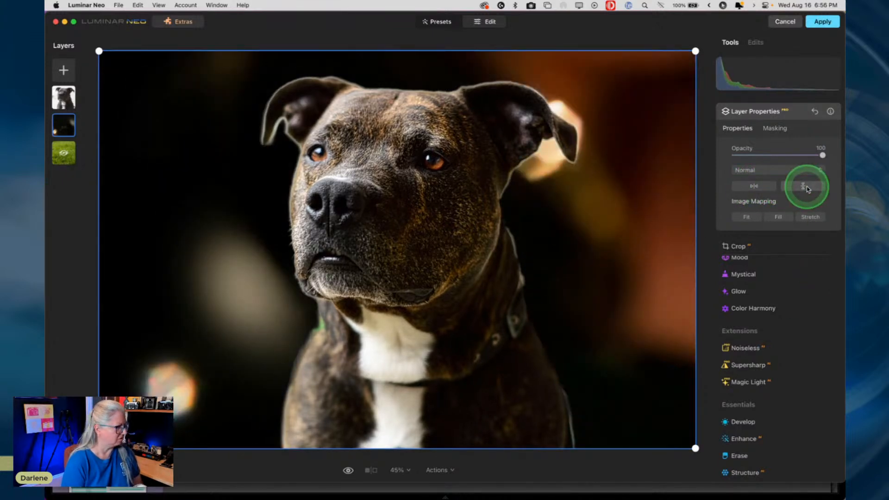
pyautogui.click(799, 117)
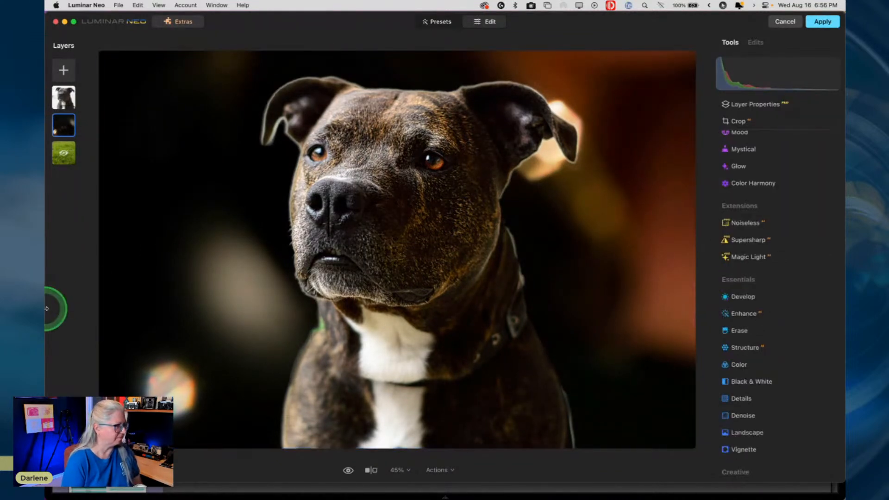
# Run Background Removal again on the dog layer's mask to cut out the main object.
pyautogui.click(60, 97)
pyautogui.click(776, 130)
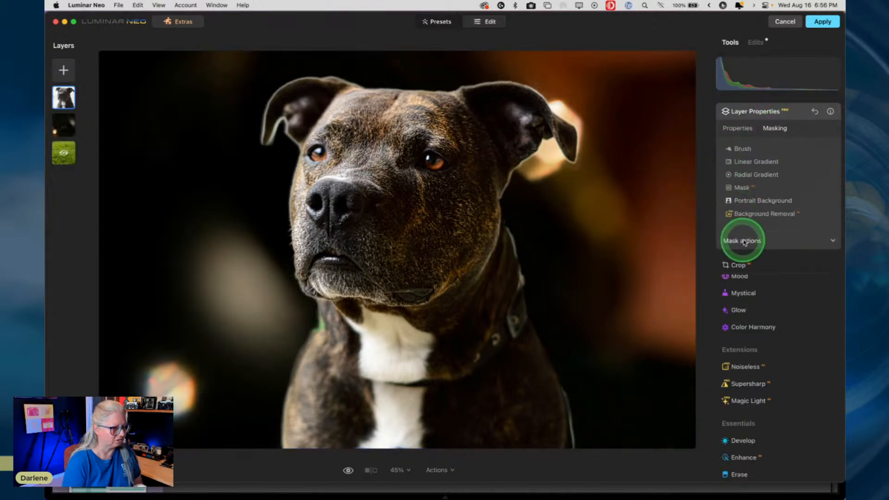
pyautogui.click(754, 214)
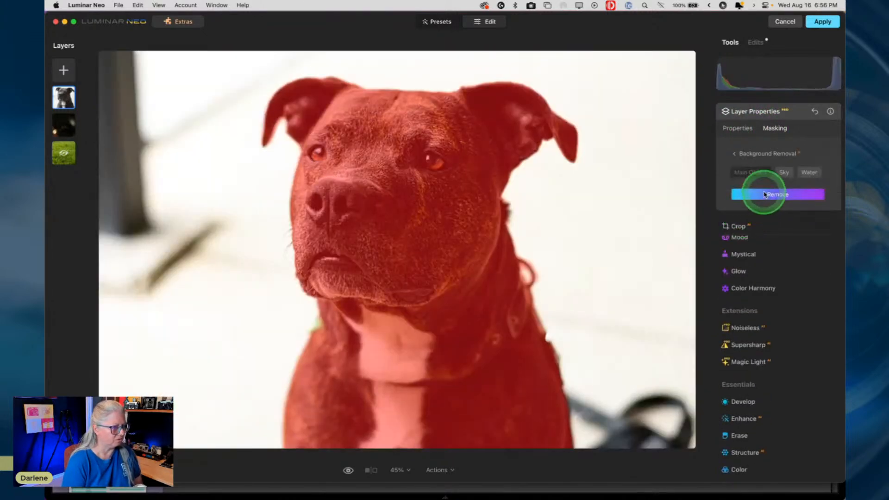
pyautogui.click(765, 195)
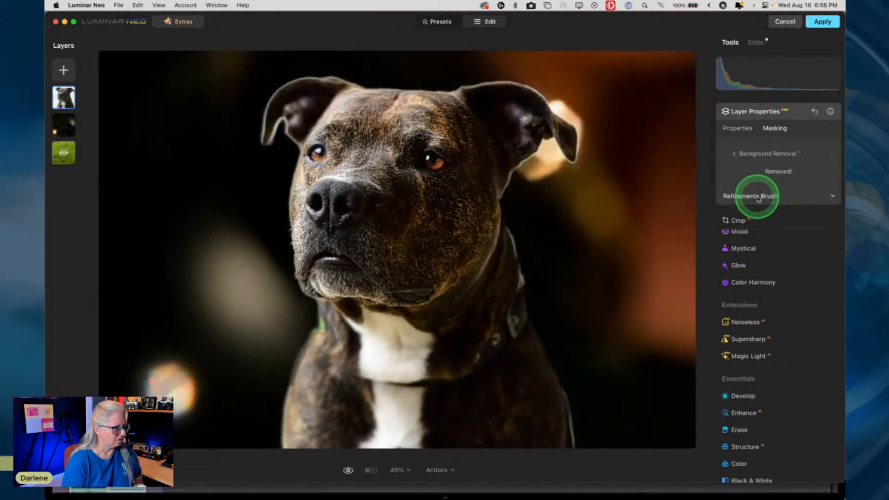
# Set the Refinements Brush size to 32 and brush the transition around the dog's ear beside the bright bokeh spot.
pyautogui.click(755, 195)
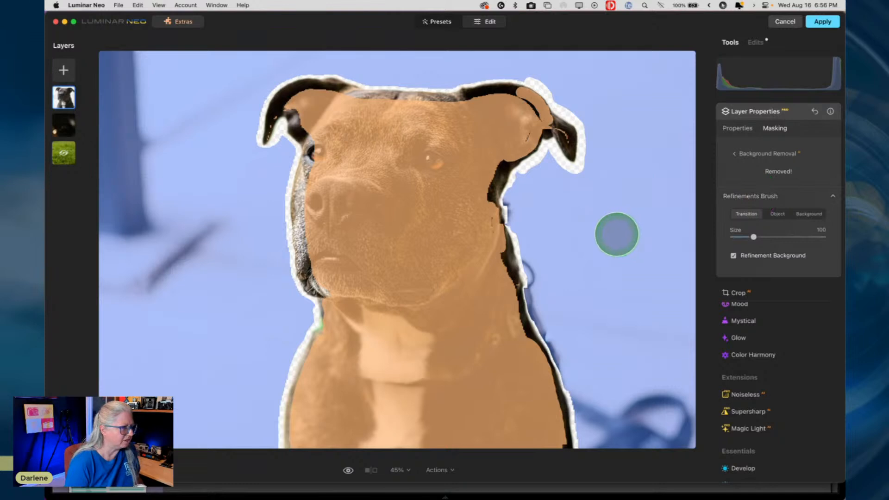
pyautogui.moveTo(753, 236); pyautogui.dragTo(738, 236)
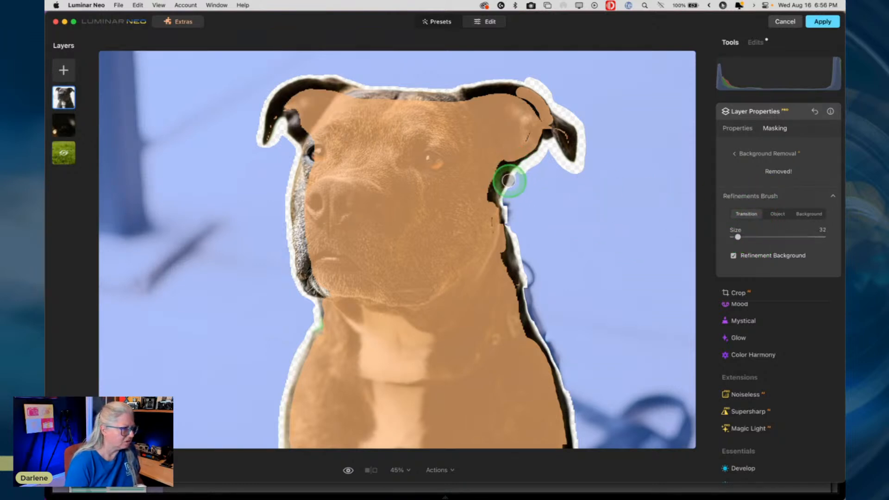
pyautogui.moveTo(514, 171)
pyautogui.mouseDown()
pyautogui.moveTo(548, 138)
pyautogui.moveTo(577, 168)
pyautogui.moveTo(579, 128)
pyautogui.mouseUp()
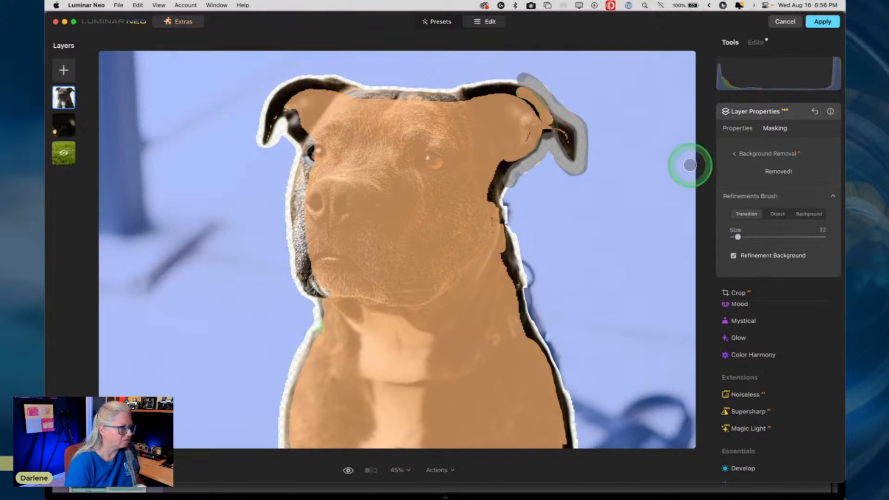
pyautogui.click(745, 197)
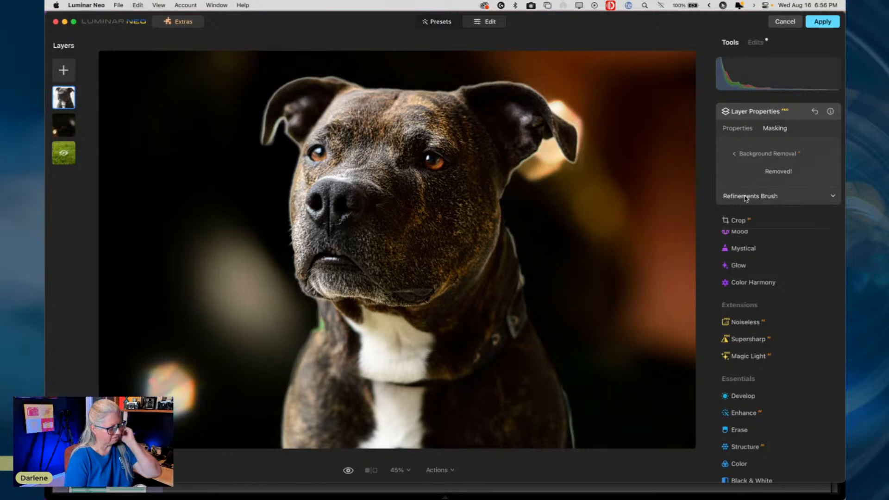
# Refine the cutout along the collar-side lower body edge, the ear over the dark background and the top of the head.
pyautogui.click(745, 197)
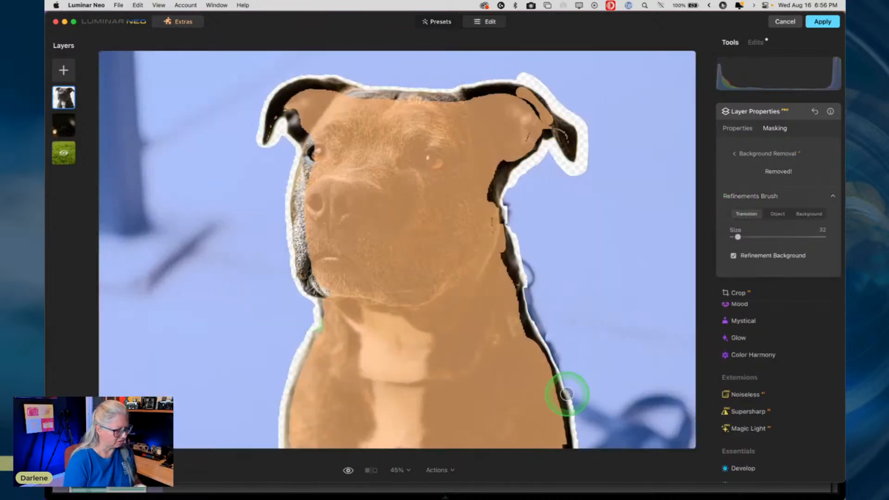
pyautogui.moveTo(568, 394); pyautogui.dragTo(575, 448)
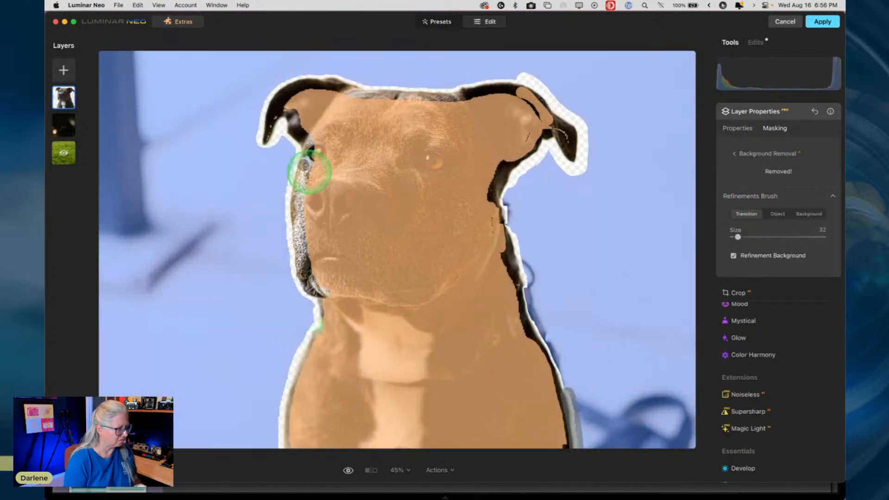
pyautogui.click(283, 134)
pyautogui.moveTo(283, 134)
pyautogui.mouseDown()
pyautogui.moveTo(282, 120)
pyautogui.moveTo(265, 151)
pyautogui.moveTo(257, 148)
pyautogui.moveTo(264, 102)
pyautogui.moveTo(295, 76)
pyautogui.moveTo(347, 76)
pyautogui.mouseUp()
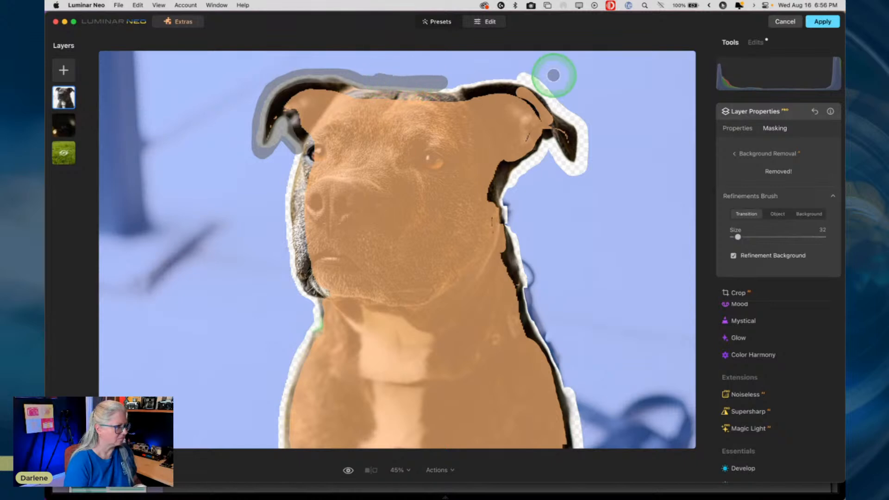
pyautogui.click(761, 197)
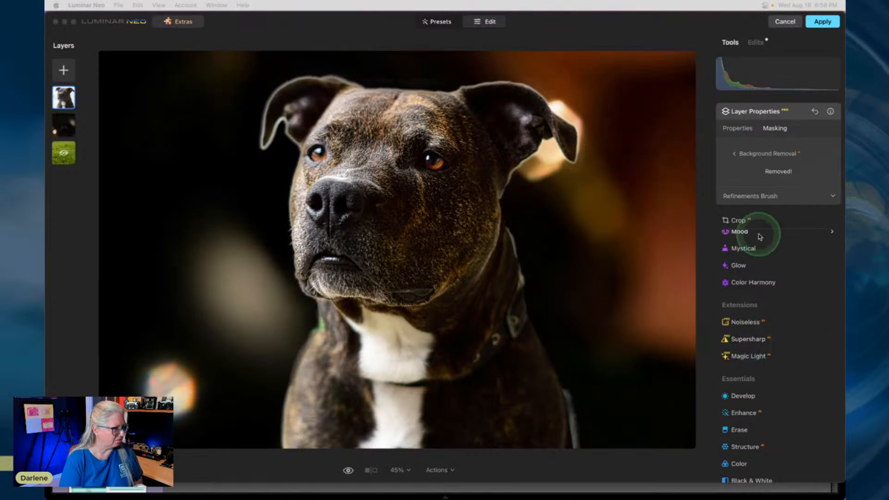
# Reset the Details adjustments in the dog layer's edit history.
pyautogui.click(759, 43)
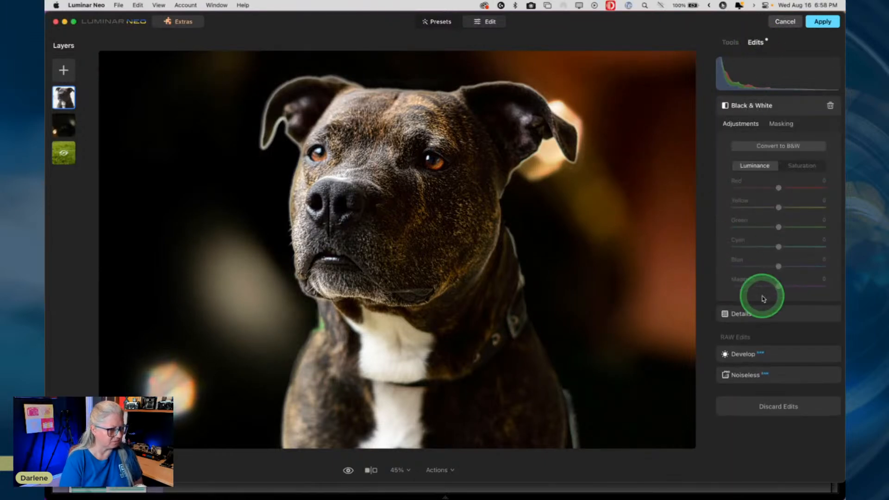
pyautogui.click(769, 312)
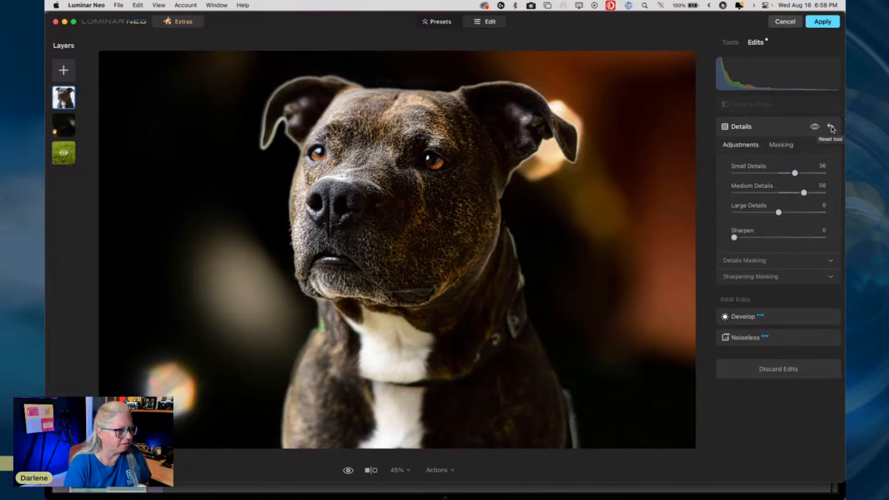
pyautogui.click(831, 129)
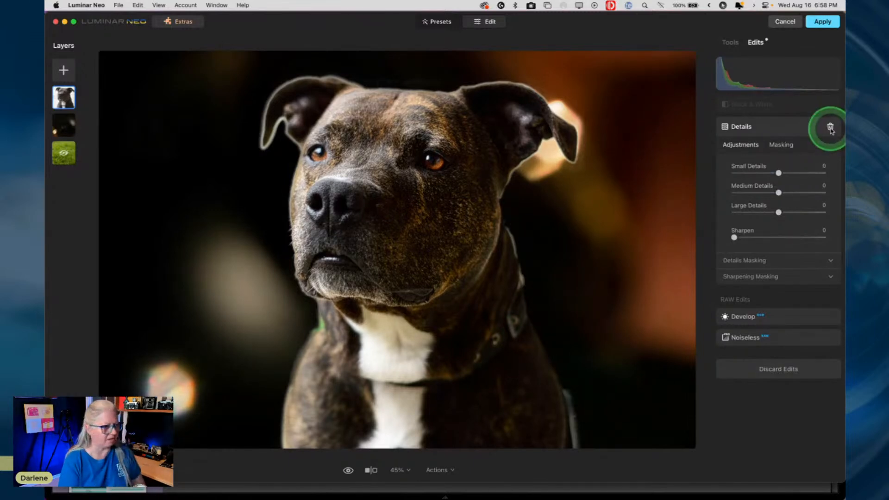
# Apply Supersharp to the dog layer with the Universal setting at Low strength.
pyautogui.click(730, 43)
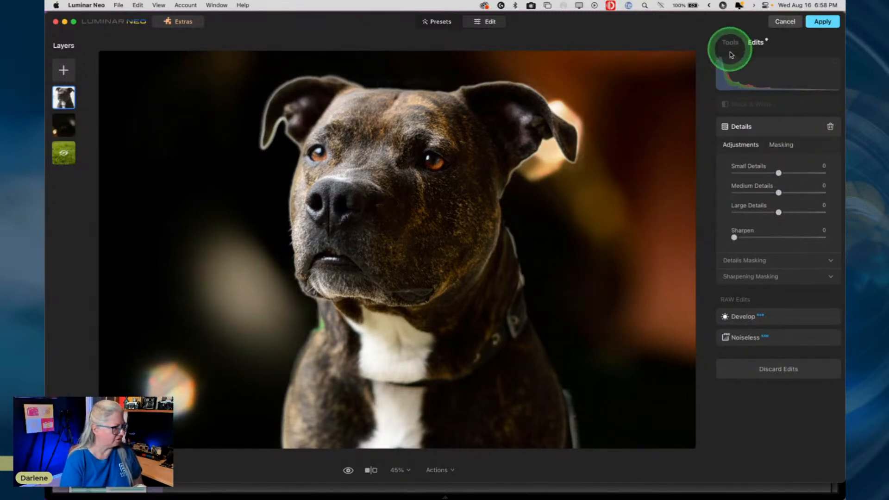
pyautogui.click(748, 264)
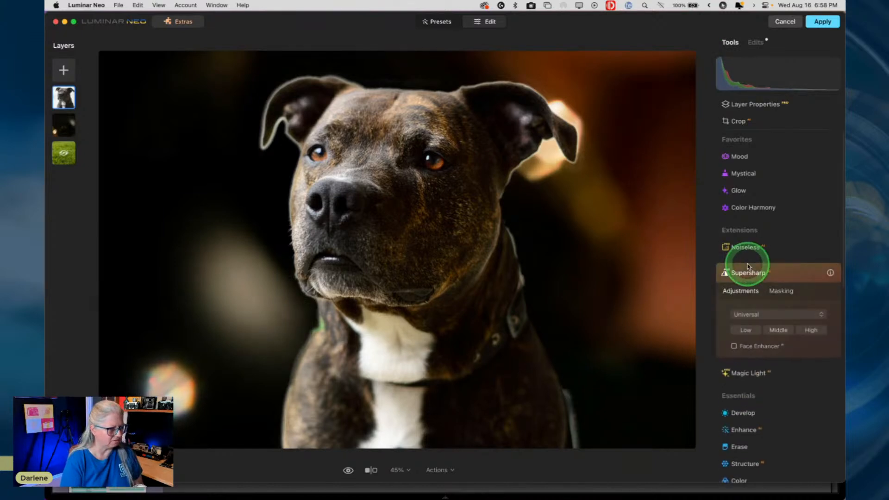
pyautogui.click(744, 329)
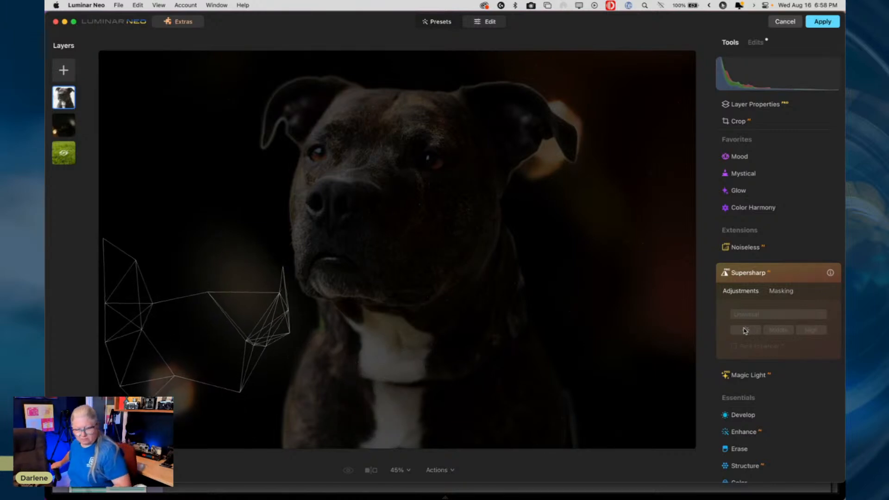
pyautogui.click(742, 339)
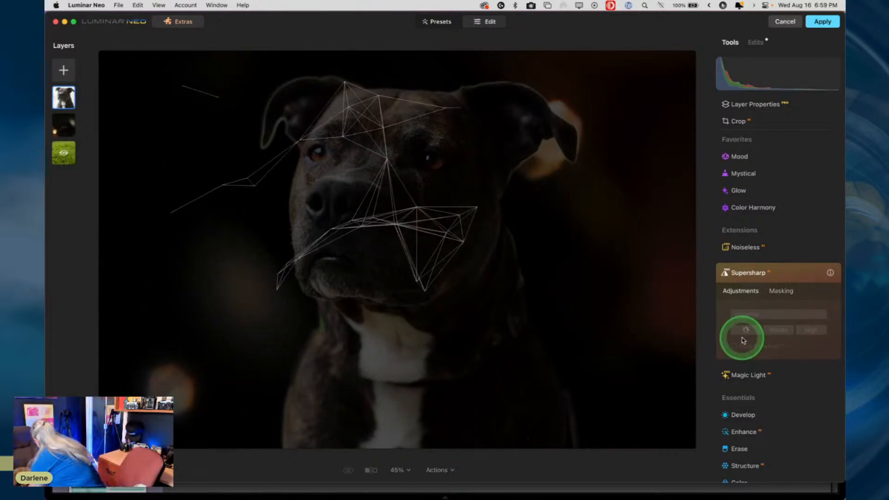
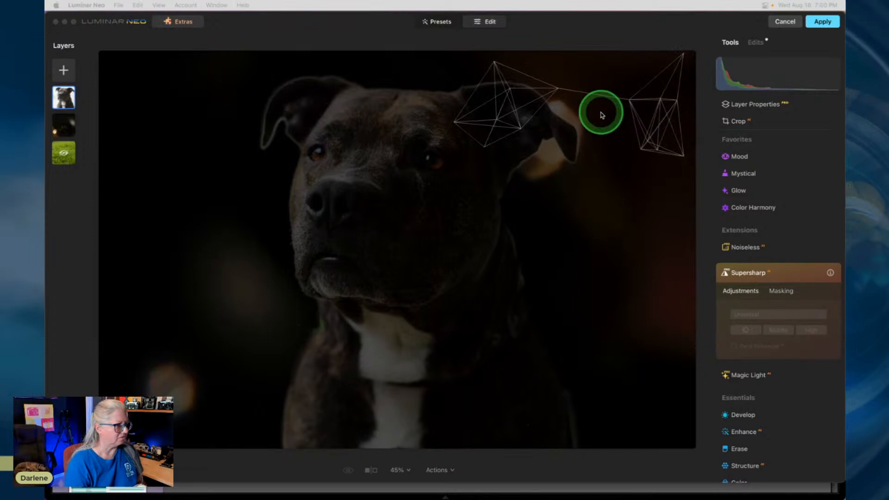
pyautogui.click(568, 37)
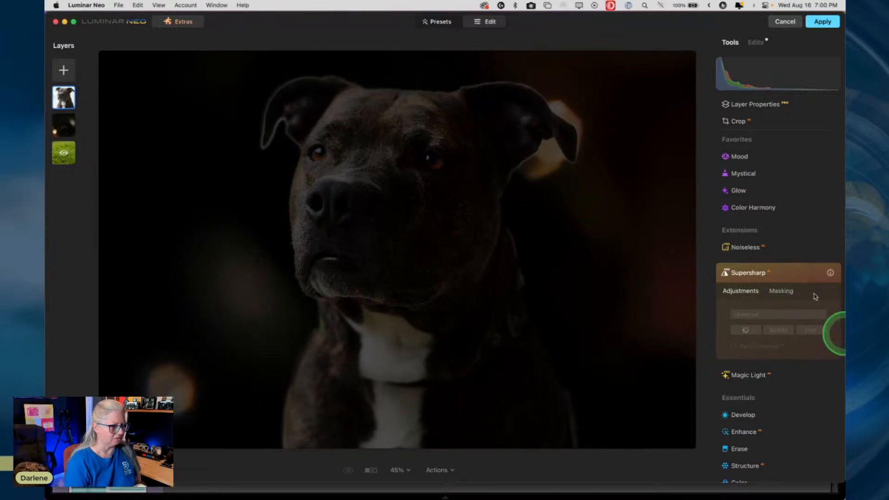
pyautogui.click(787, 273)
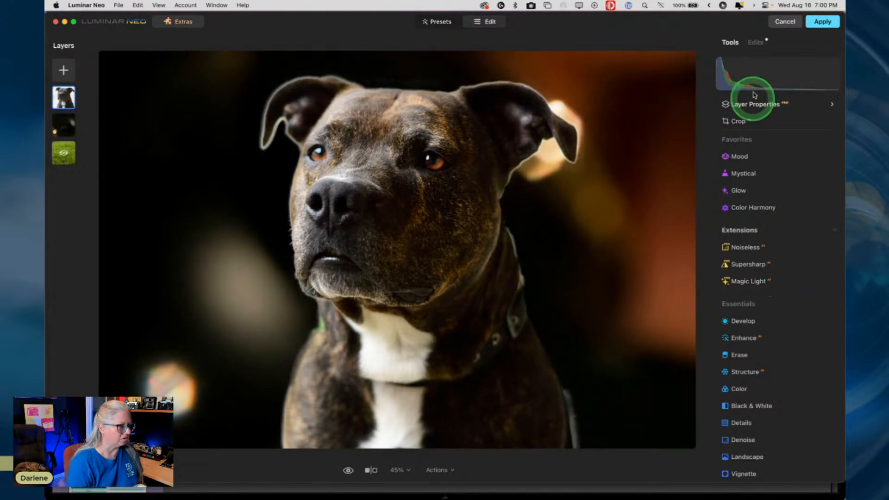
# Set the dog layer's Small Details to 36 and Medium Details to 56.
pyautogui.click(750, 42)
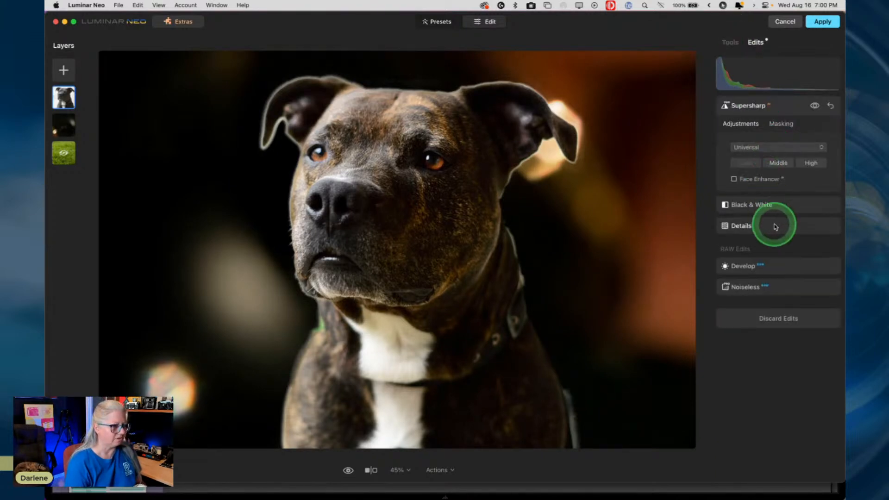
pyautogui.click(774, 227)
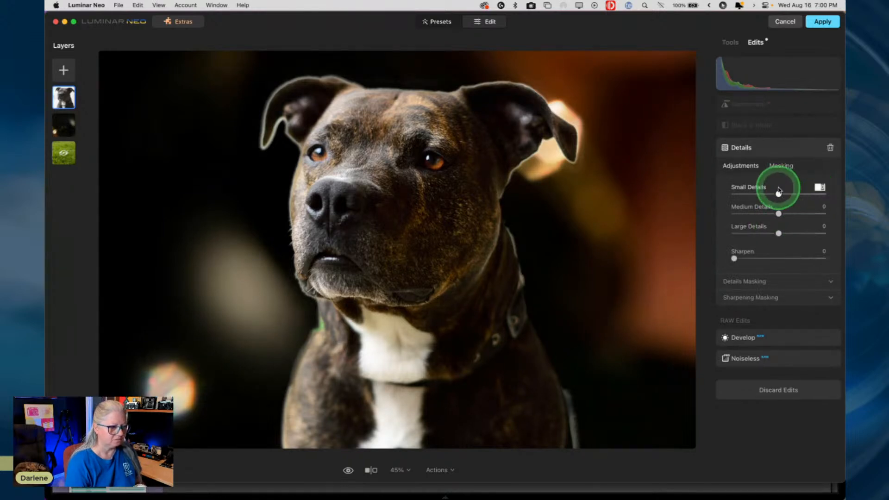
pyautogui.moveTo(778, 190); pyautogui.dragTo(795, 193)
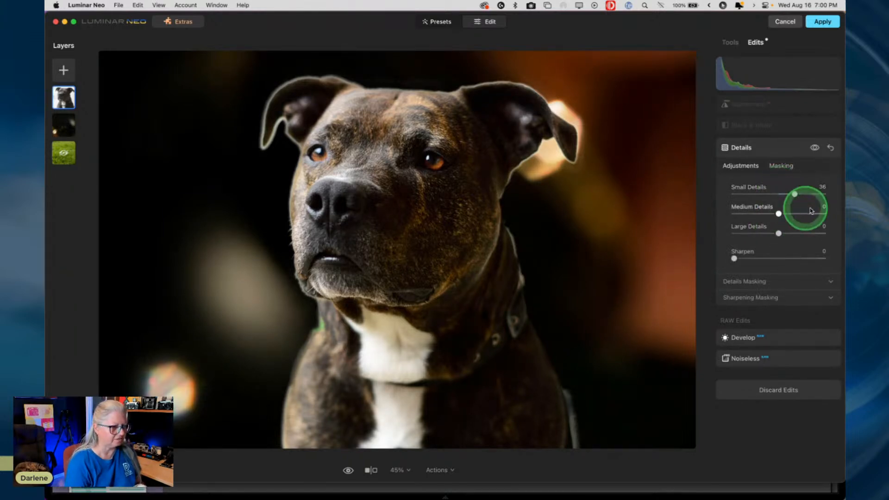
pyautogui.click(823, 207)
pyautogui.write('56')
pyautogui.press('Return')
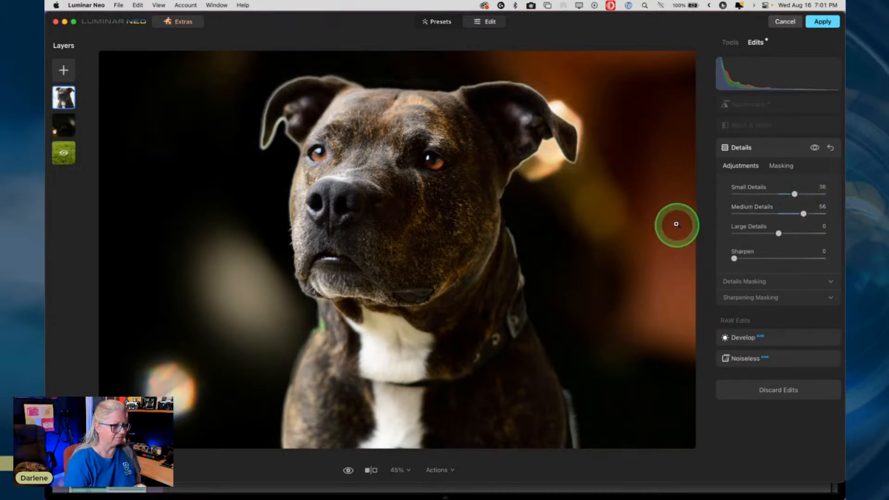
# Try to apply the composite and hide the light leak layer.
pyautogui.click(822, 22)
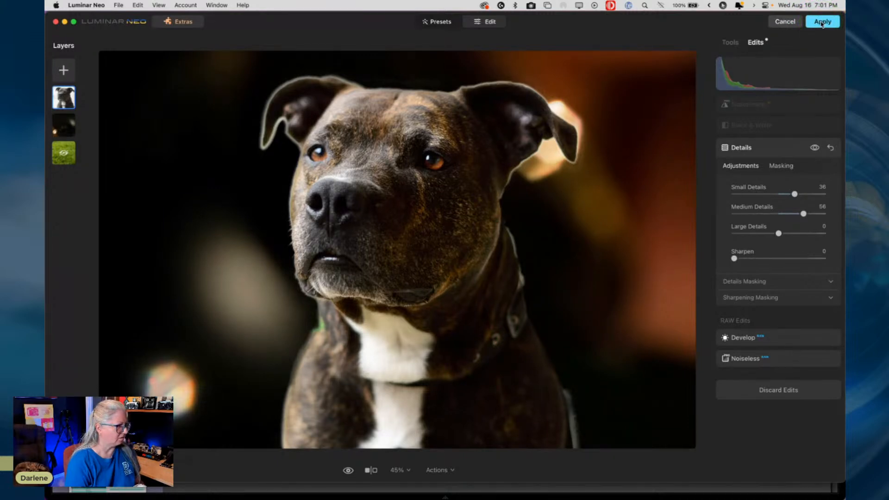
pyautogui.rightClick(70, 124)
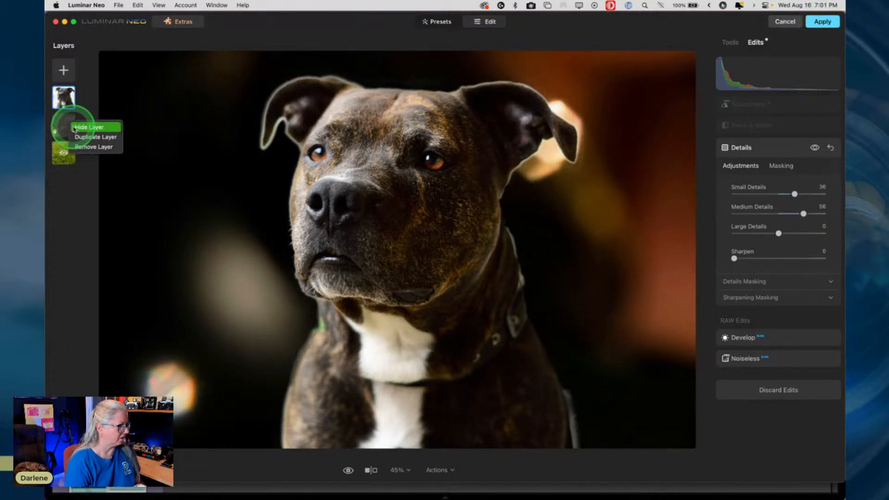
pyautogui.click(75, 127)
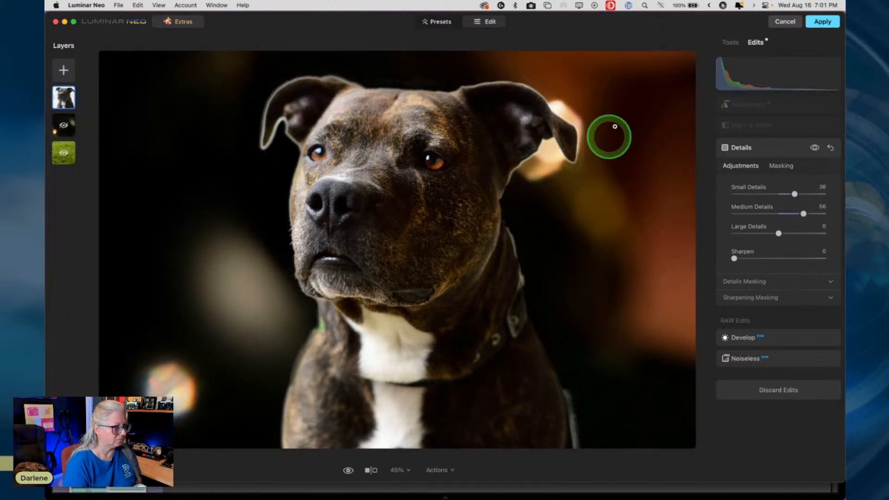
# Cancel all changes and quit plugin mode to return to Lightroom Classic.
pyautogui.click(730, 42)
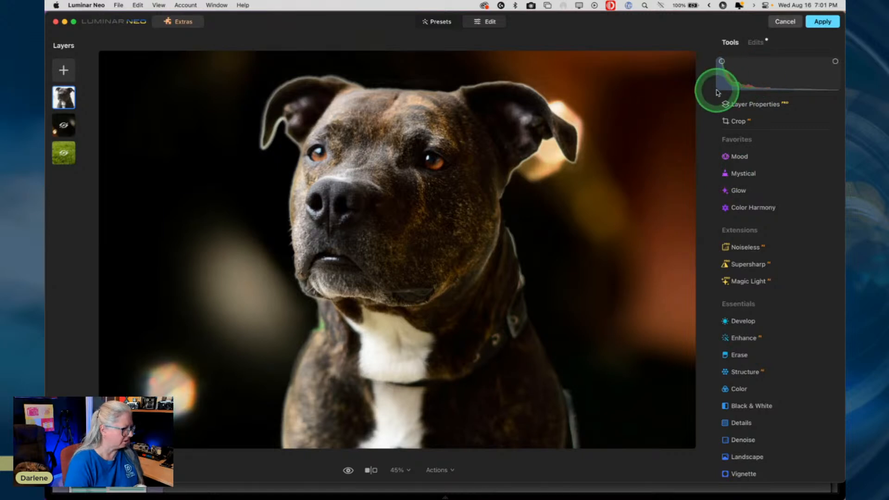
pyautogui.click(782, 23)
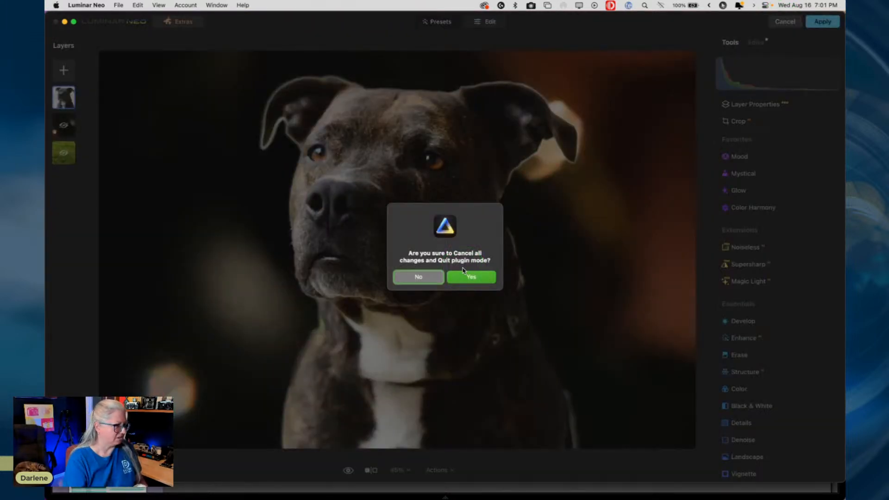
pyautogui.click(464, 277)
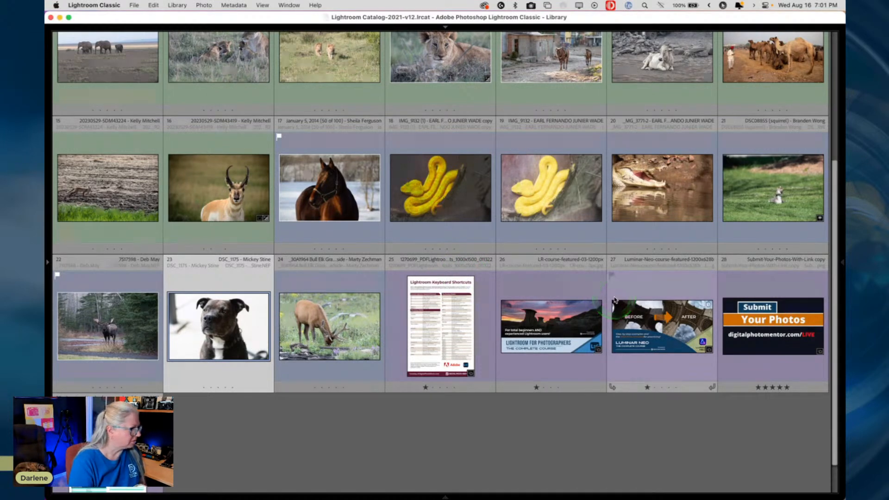
# Find the photo of the white cow lying in the coal yard in the grid and open it in Loupe view.
pyautogui.click(326, 326)
pyautogui.keyDown('super'); pyautogui.click(106, 327); pyautogui.keyUp('super')
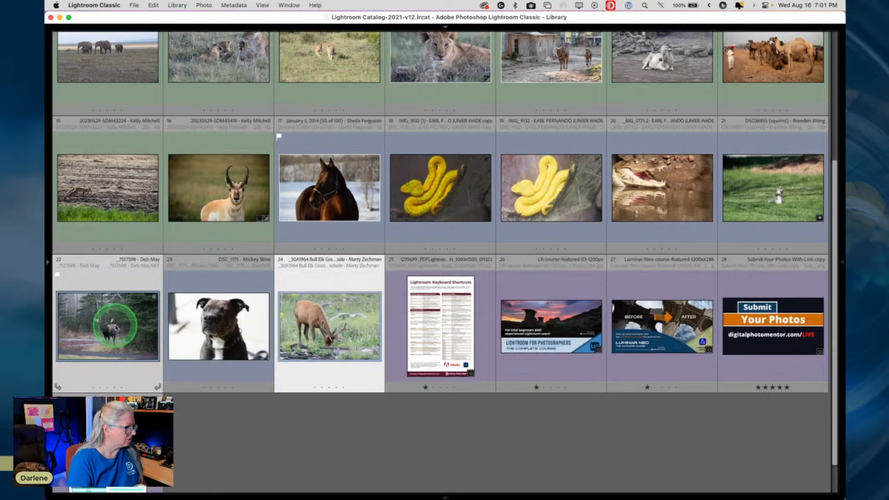
pyautogui.scroll(2, 226, 269)
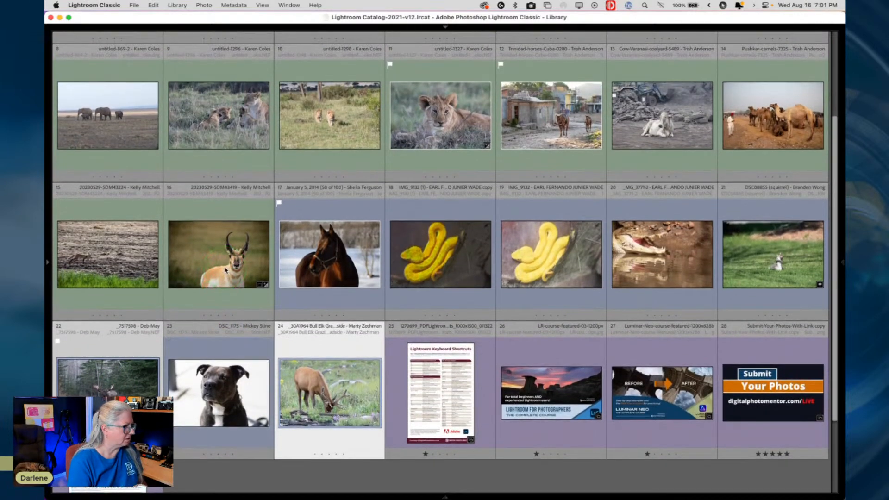
pyautogui.scroll(4, 225, 270)
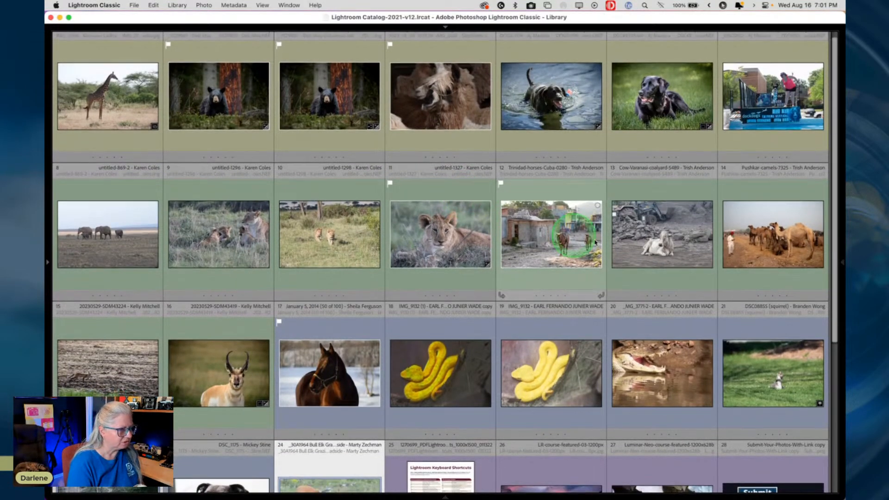
pyautogui.doubleClick(650, 250)
pyautogui.click(652, 258)
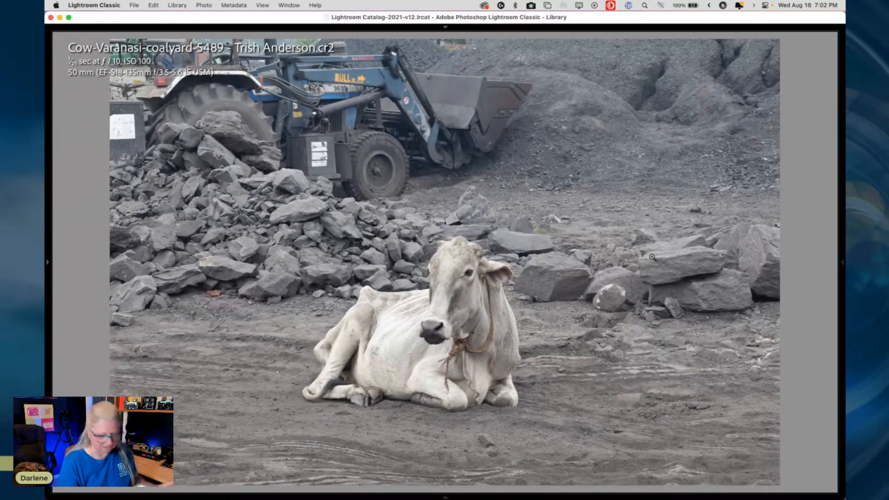
# Check the photo of the two saddled horses in Loupe view, and select the paler yellow snake photo in the grid.
pyautogui.press('g')
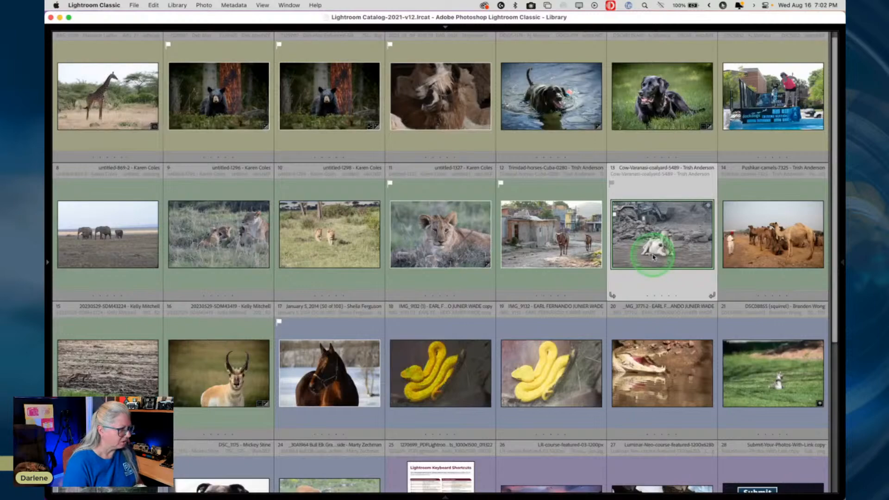
pyautogui.doubleClick(551, 234)
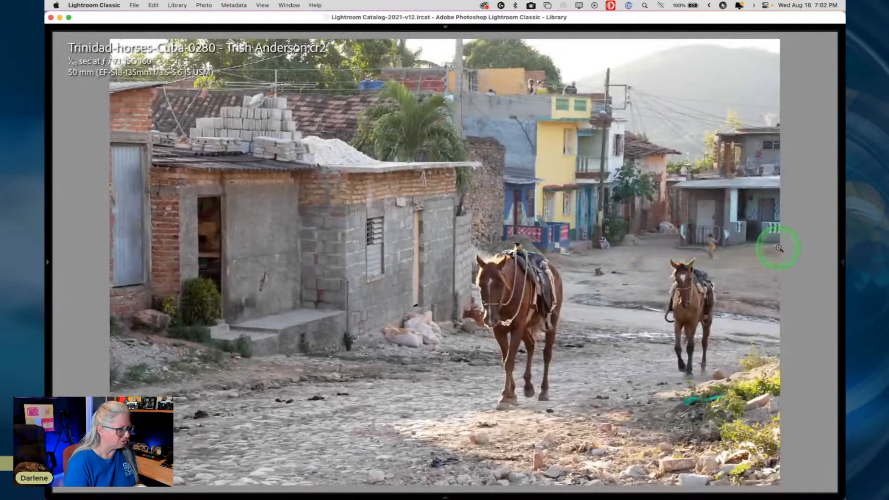
pyautogui.press('g')
pyautogui.scroll(-3, 670, 253)
pyautogui.click(547, 266)
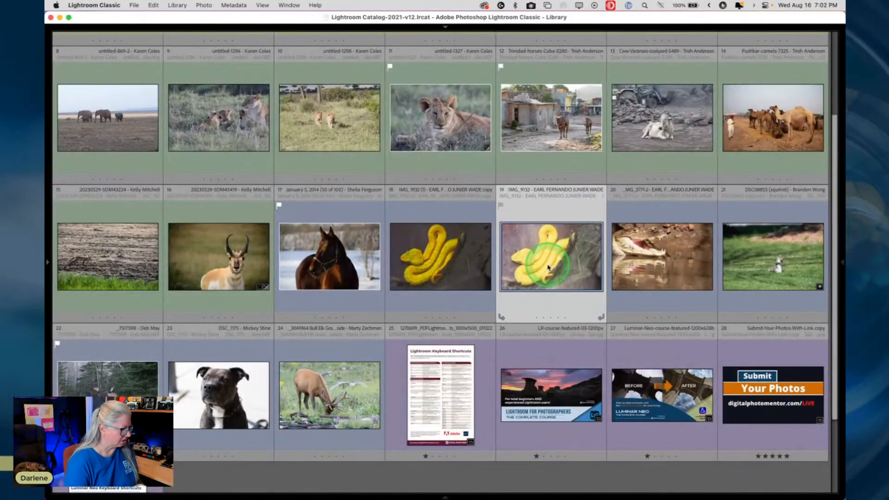
pyautogui.scroll(-1, 548, 267)
pyautogui.rightClick(536, 267)
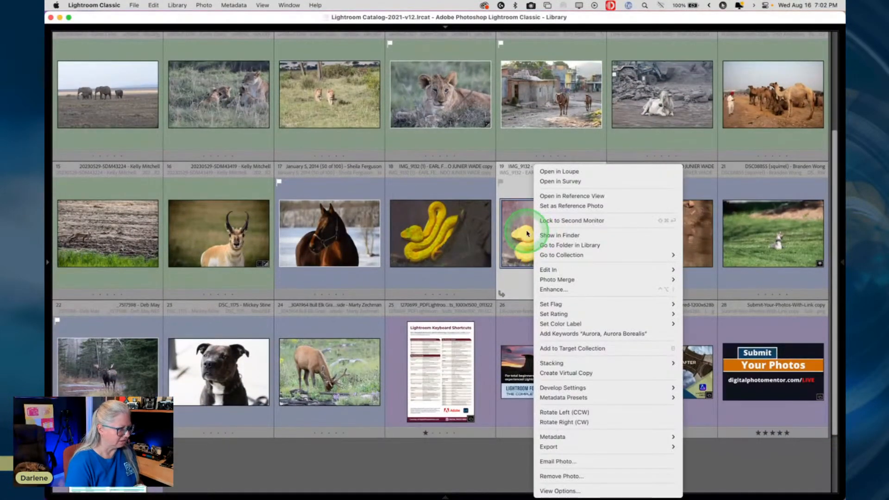
pyautogui.moveTo(539, 270)
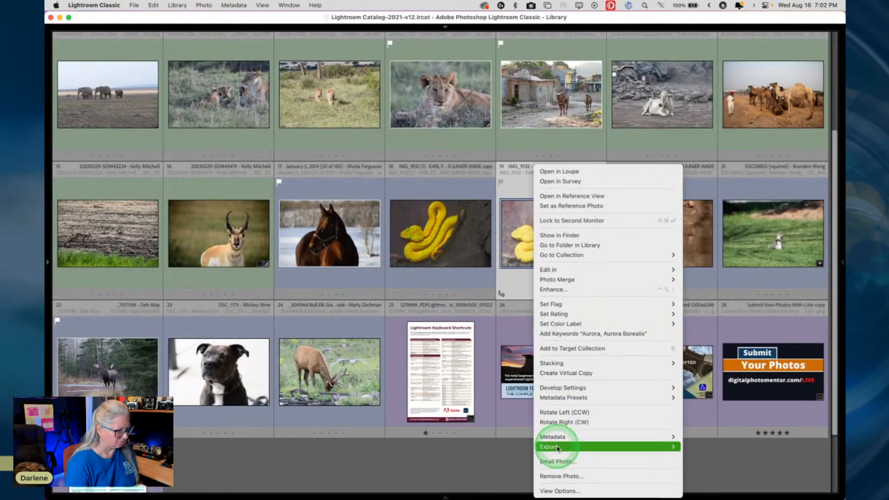
pyautogui.moveTo(556, 447)
pyautogui.click(395, 463)
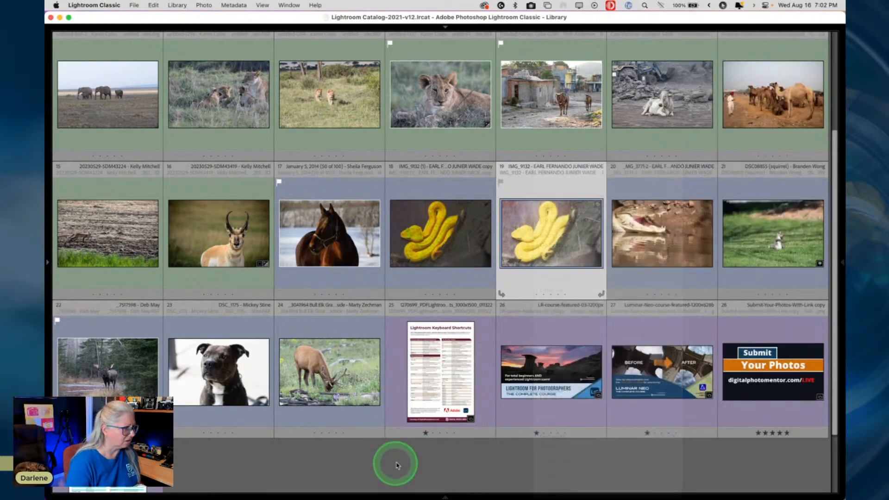
# Open the paler yellow snake photo in Loupe view, send it to the Luminar Neo plugin and enter its editing mode.
pyautogui.doubleClick(554, 227)
pyautogui.rightClick(522, 227)
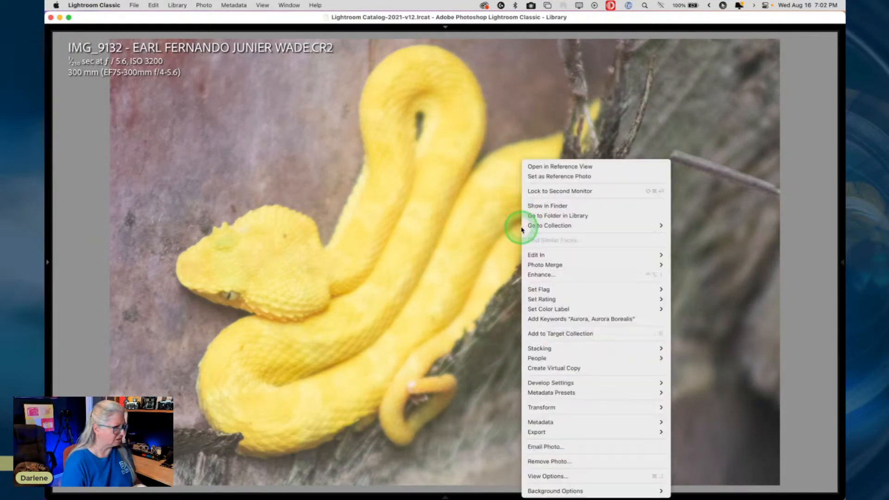
pyautogui.moveTo(544, 381)
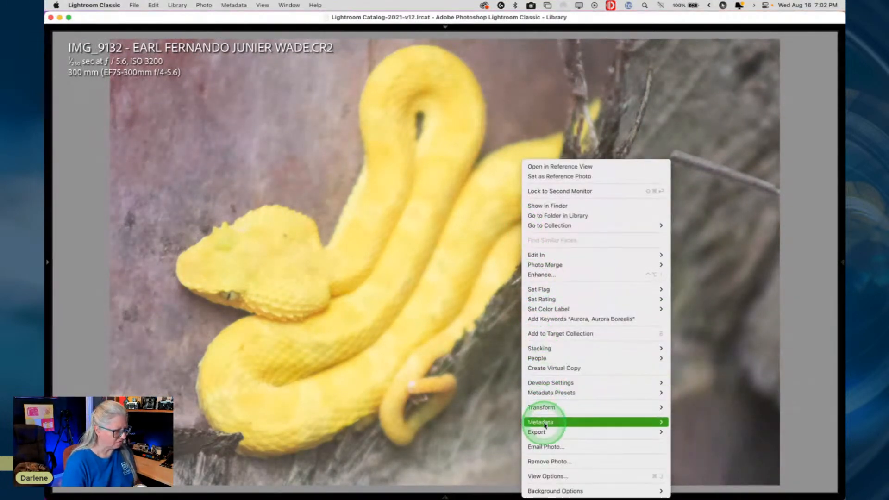
pyautogui.moveTo(539, 431)
pyautogui.click(724, 377)
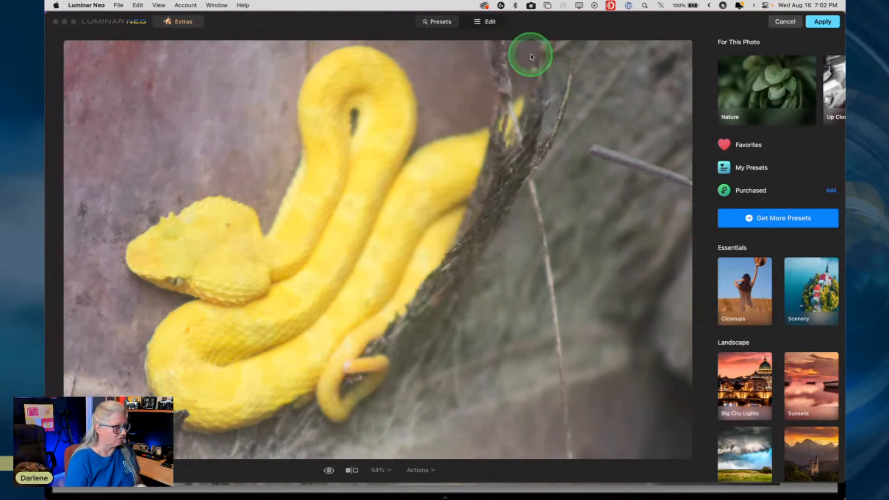
pyautogui.click(486, 22)
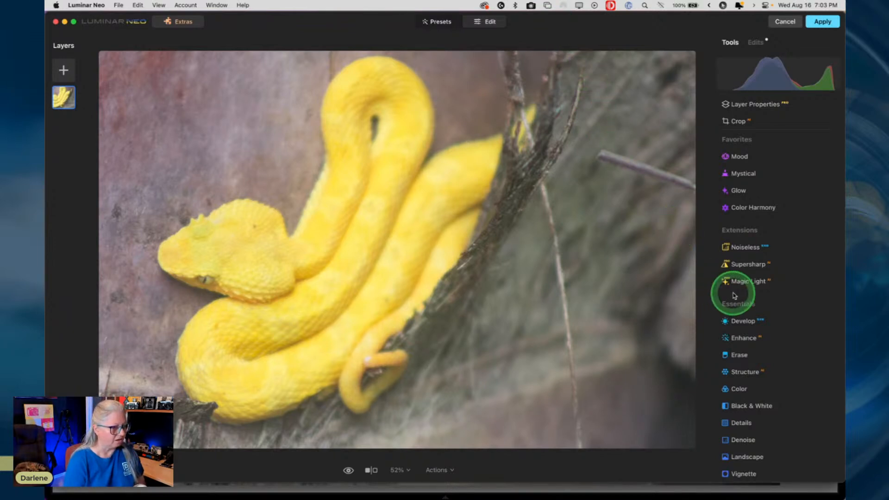
# Apply Supersharp to the snake photo with the Universal model at Middle strength.
pyautogui.click(749, 265)
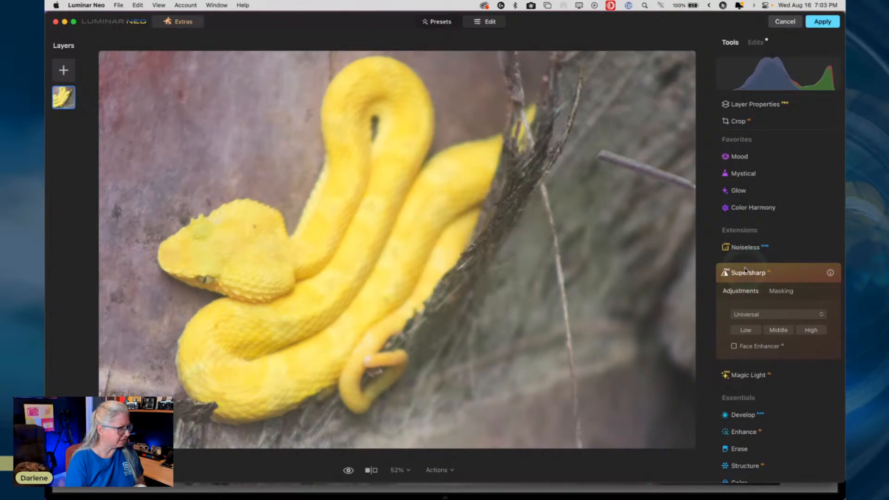
pyautogui.click(777, 332)
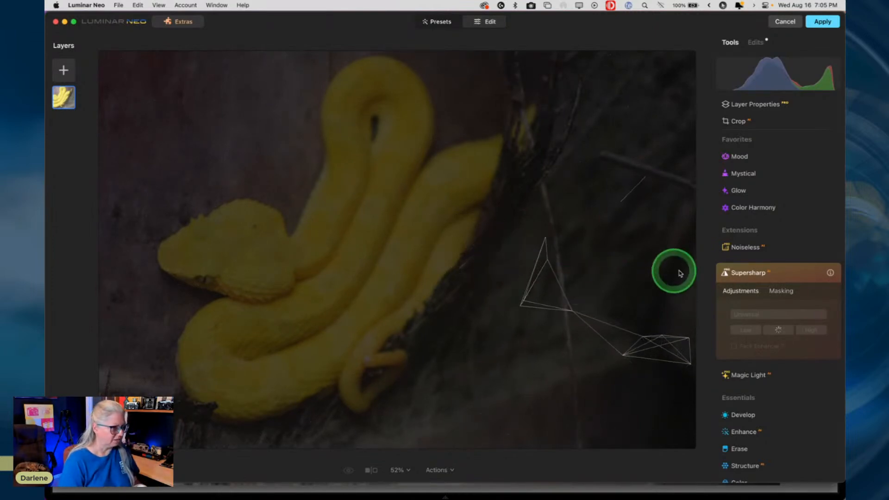
pyautogui.click(776, 276)
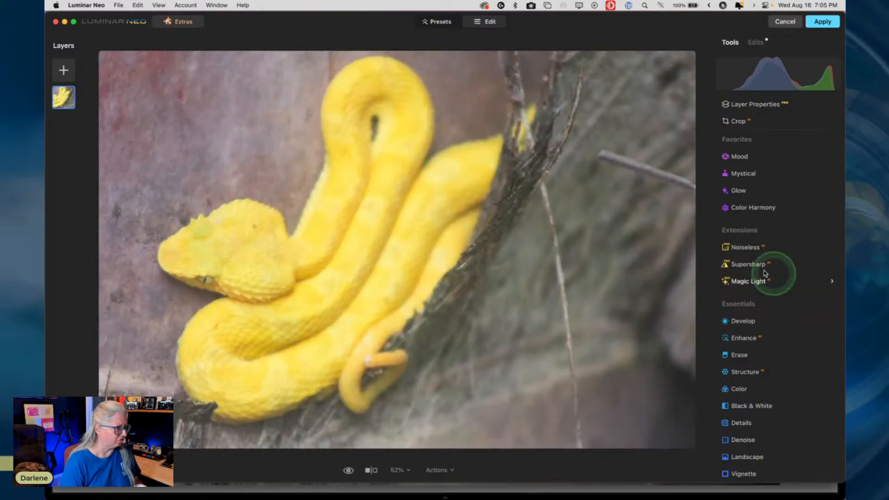
# Reset the Supersharp adjustment and remove it from the snake photo's list of edits.
pyautogui.scroll(-5, 767, 272)
pyautogui.scroll(5, 767, 272)
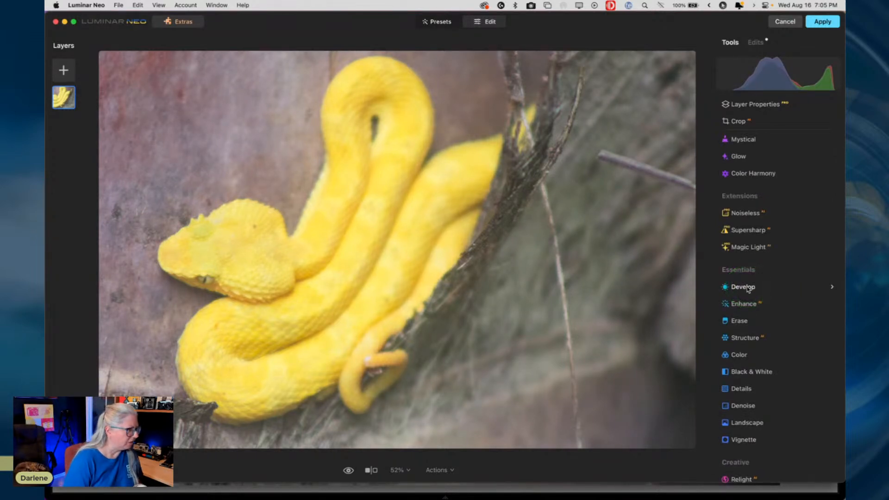
pyautogui.click(755, 42)
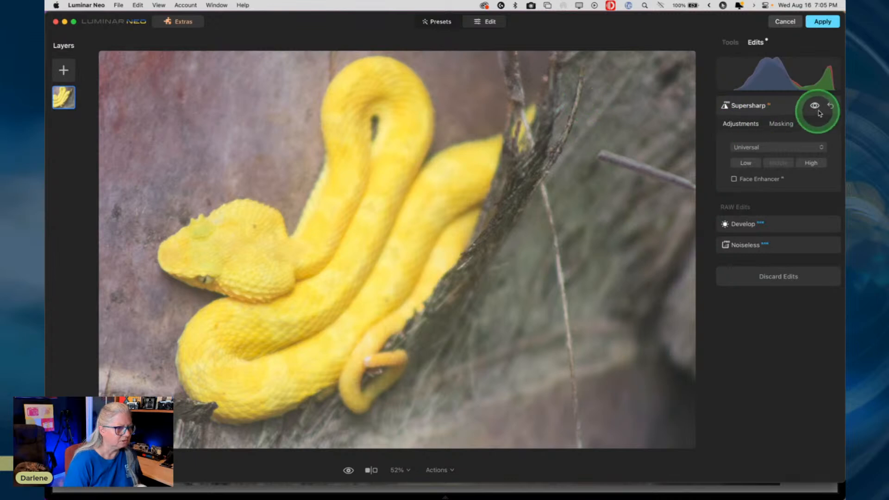
pyautogui.click(831, 107)
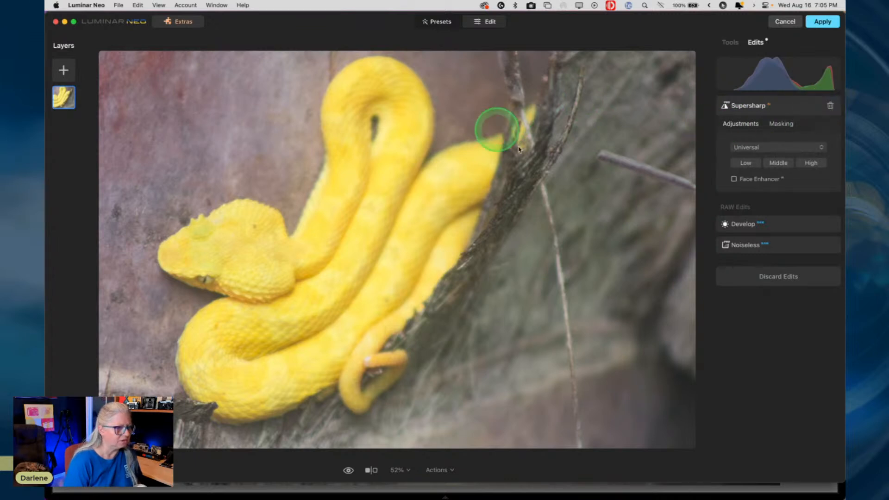
pyautogui.click(830, 106)
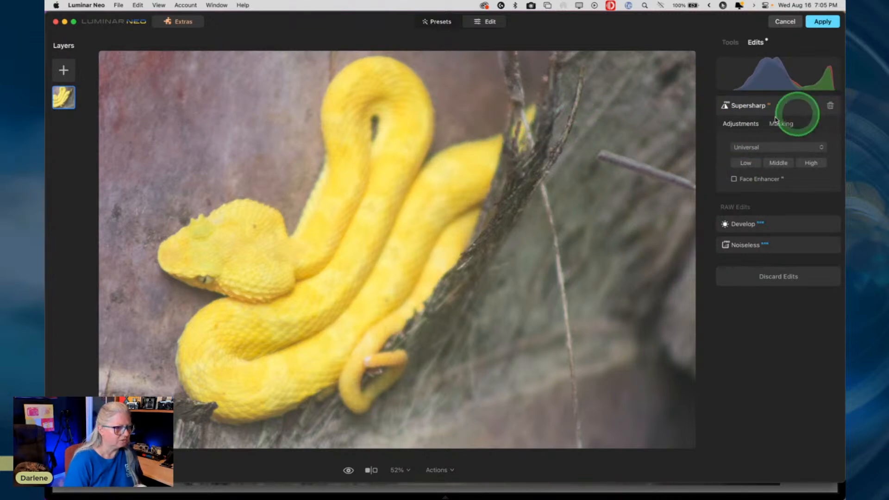
pyautogui.doubleClick(765, 118)
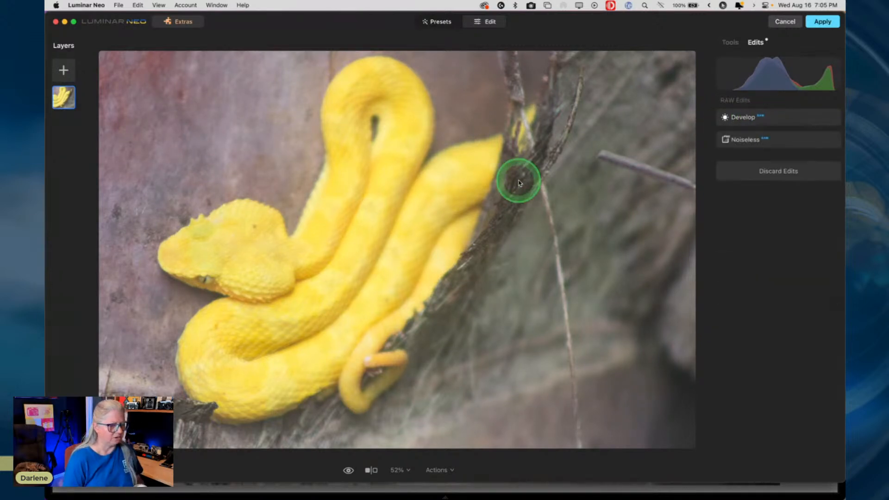
# Open the raw Develop edit and move the Curves black point inward to deepen the snake photo's shadows.
pyautogui.click(766, 121)
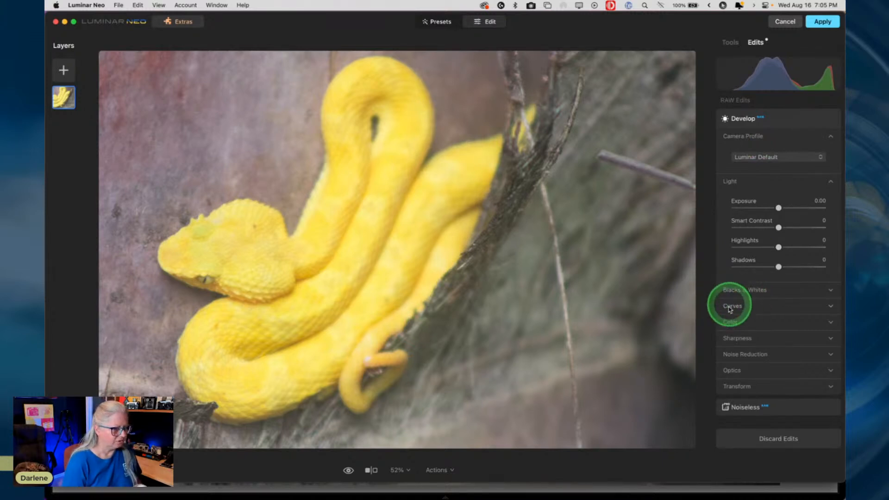
pyautogui.click(732, 307)
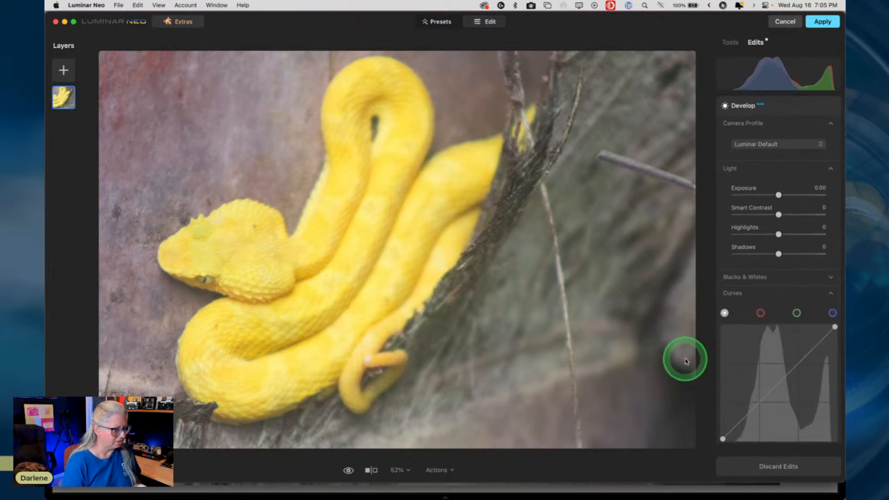
pyautogui.scroll(-3, 766, 319)
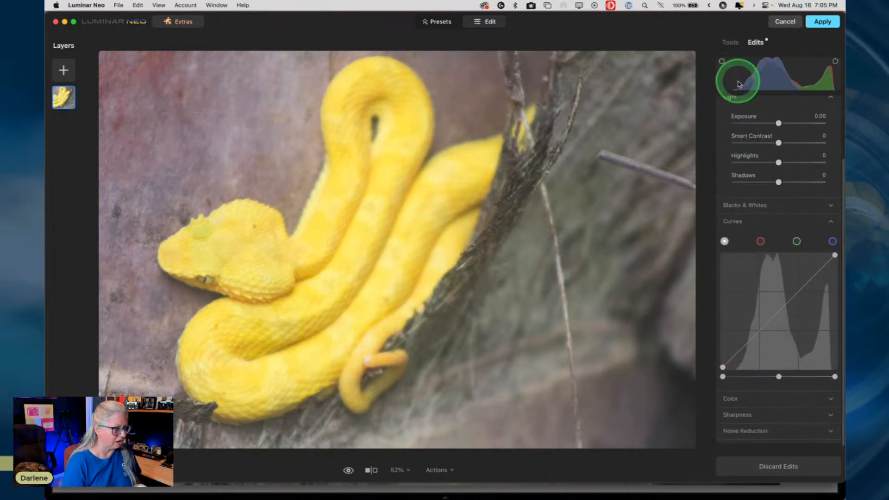
pyautogui.moveTo(723, 378)
pyautogui.mouseDown()
pyautogui.moveTo(769, 375)
pyautogui.moveTo(741, 376)
pyautogui.mouseUp()
# Set Blacks to -25 and fine-tune the Curves black point so only small dark background areas clip.
pyautogui.click(734, 207)
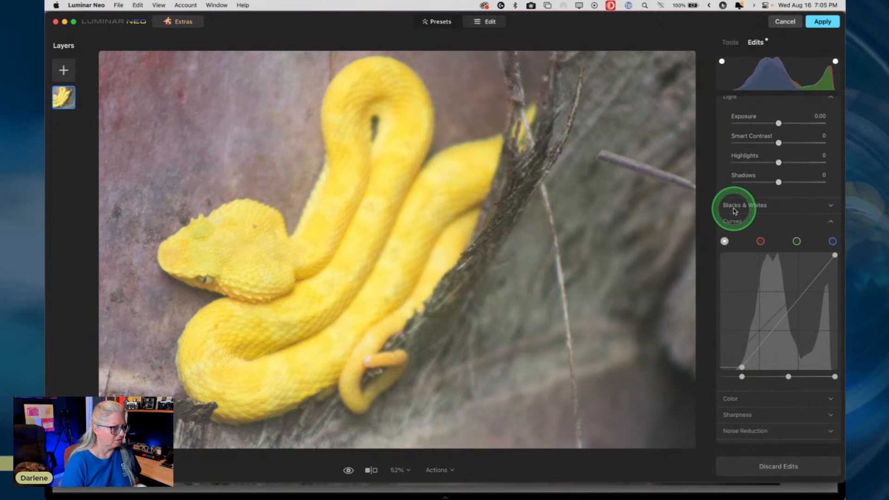
pyautogui.moveTo(778, 231)
pyautogui.mouseDown()
pyautogui.moveTo(711, 227)
pyautogui.moveTo(777, 227)
pyautogui.moveTo(768, 230)
pyautogui.mouseUp()
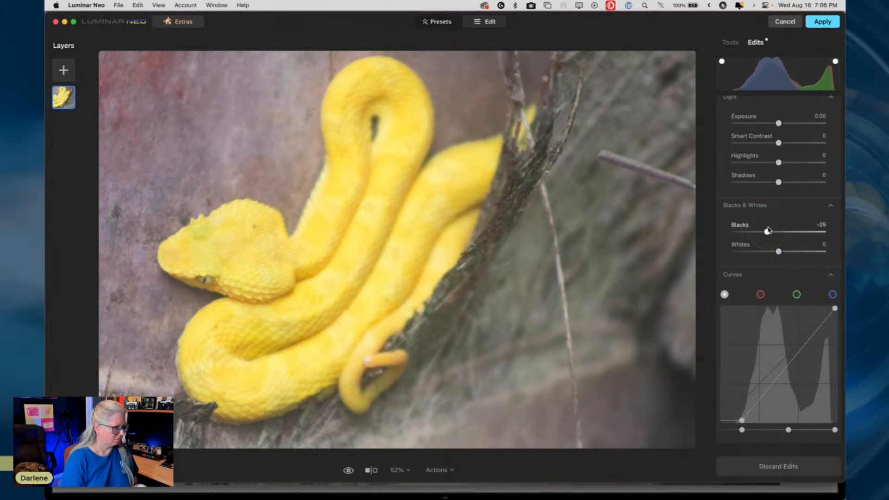
pyautogui.moveTo(742, 430)
pyautogui.mouseDown()
pyautogui.moveTo(817, 428)
pyautogui.moveTo(750, 428)
pyautogui.mouseUp()
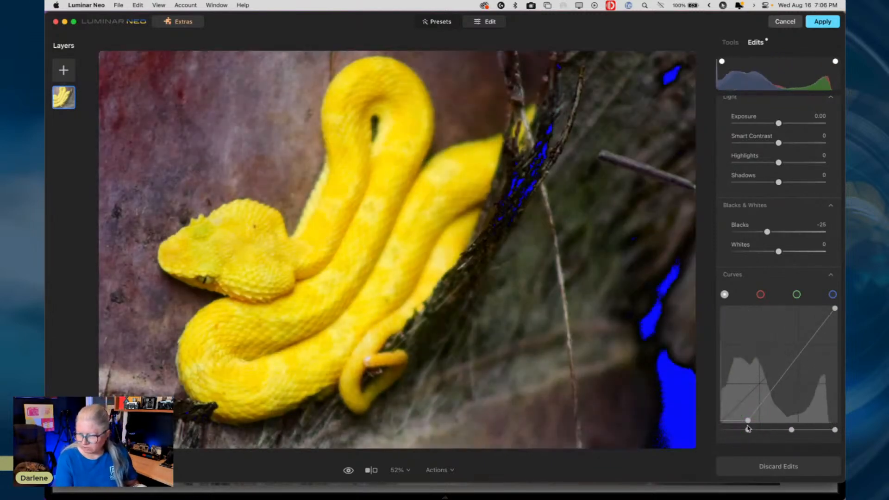
pyautogui.click(748, 428)
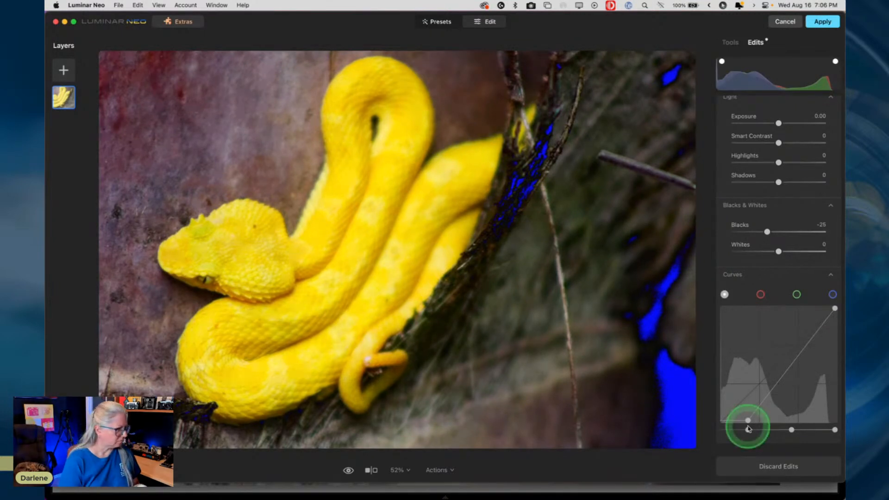
pyautogui.moveTo(748, 430)
pyautogui.mouseDown()
pyautogui.moveTo(696, 428)
pyautogui.moveTo(745, 428)
pyautogui.mouseUp()
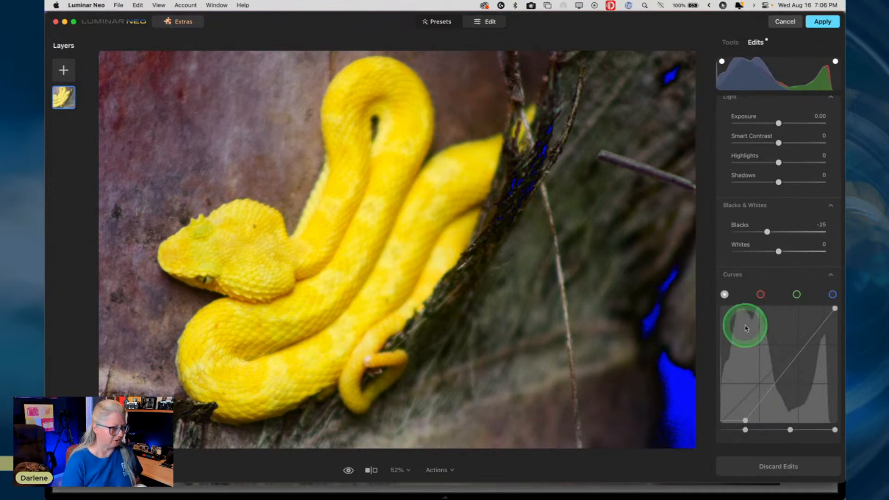
# Close the Curves section and set Sharpen to 17 in the Develop Sharpness settings.
pyautogui.click(747, 274)
pyautogui.click(738, 378)
pyautogui.moveTo(738, 403); pyautogui.dragTo(751, 405)
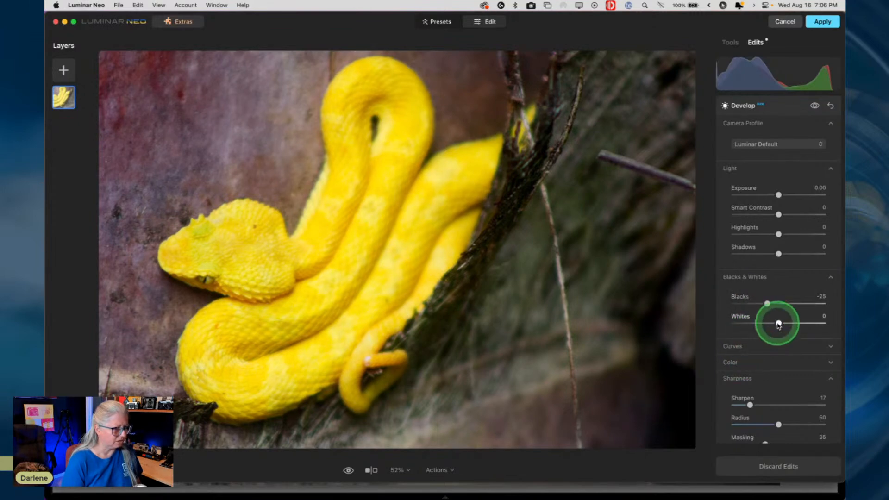
# Set Whites to 18 and Highlights to -28, and hide the clipping warnings.
pyautogui.moveTo(778, 325)
pyautogui.mouseDown()
pyautogui.moveTo(804, 323)
pyautogui.moveTo(787, 322)
pyautogui.mouseUp()
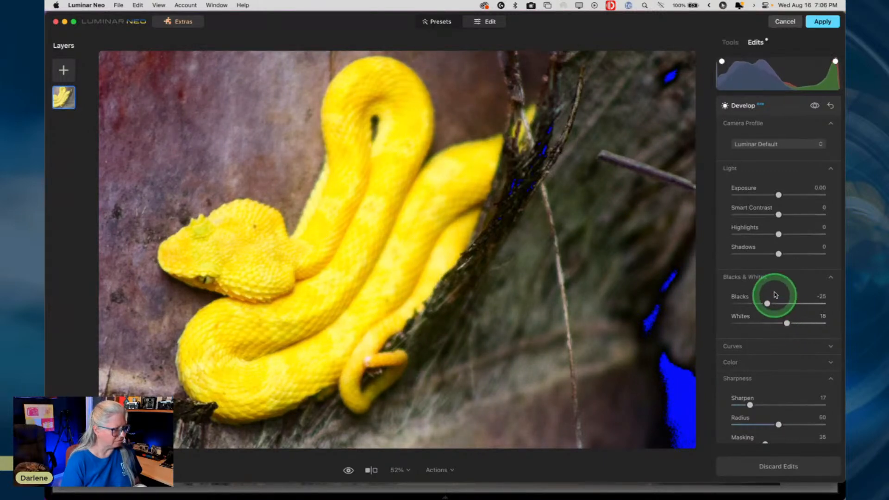
pyautogui.moveTo(780, 234); pyautogui.dragTo(764, 233)
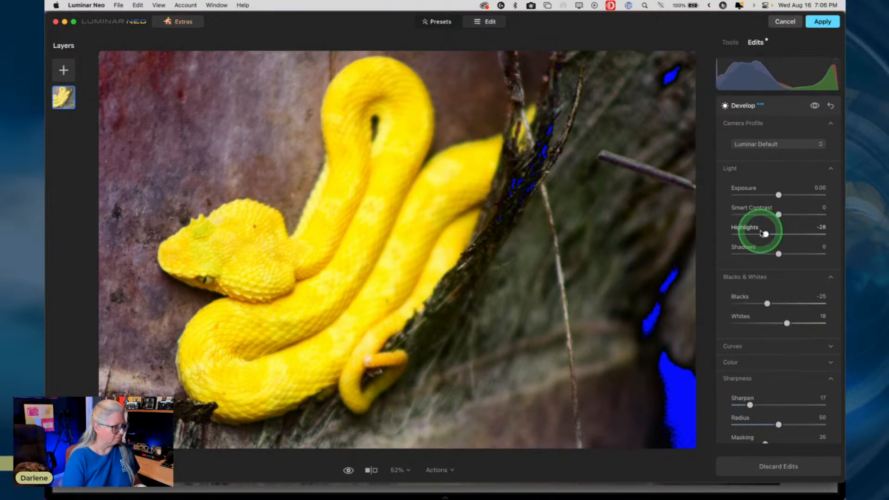
pyautogui.press('j')
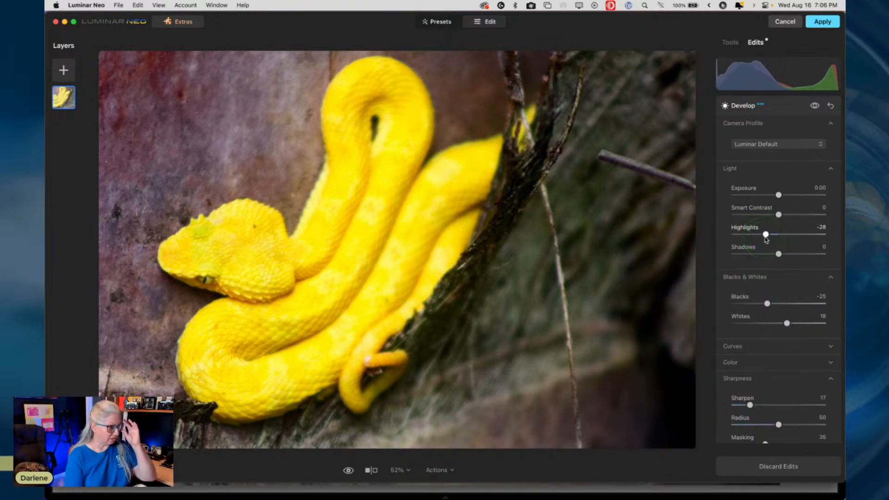
# Enable Auto Fix Chromatic Aberrations and Auto Defringe in the Optics settings, and collapse the Develop edit.
pyautogui.scroll(-4, 759, 301)
pyautogui.click(746, 377)
pyautogui.click(729, 398)
pyautogui.scroll(-2, 728, 394)
pyautogui.click(735, 373)
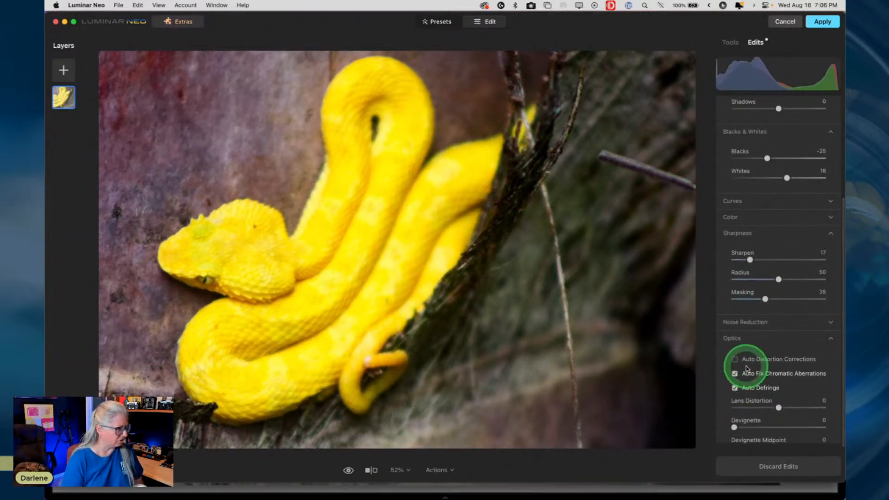
pyautogui.scroll(7, 761, 283)
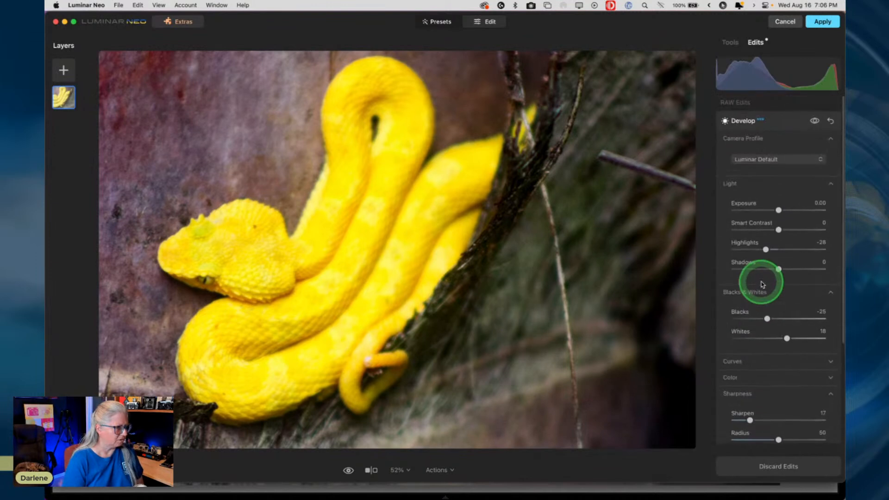
pyautogui.click(779, 122)
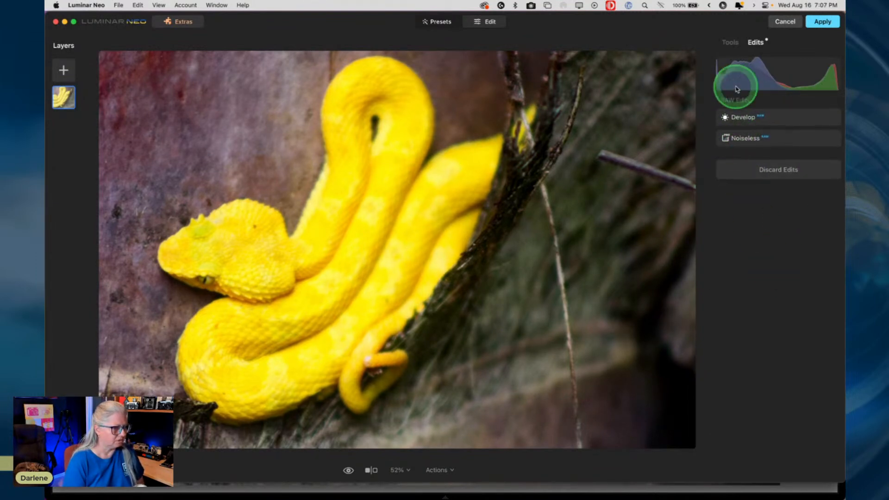
# In the Details tool, set Small Details to -3, Medium Details to 94 and Large Details to 87 for the snake photo.
pyautogui.click(729, 42)
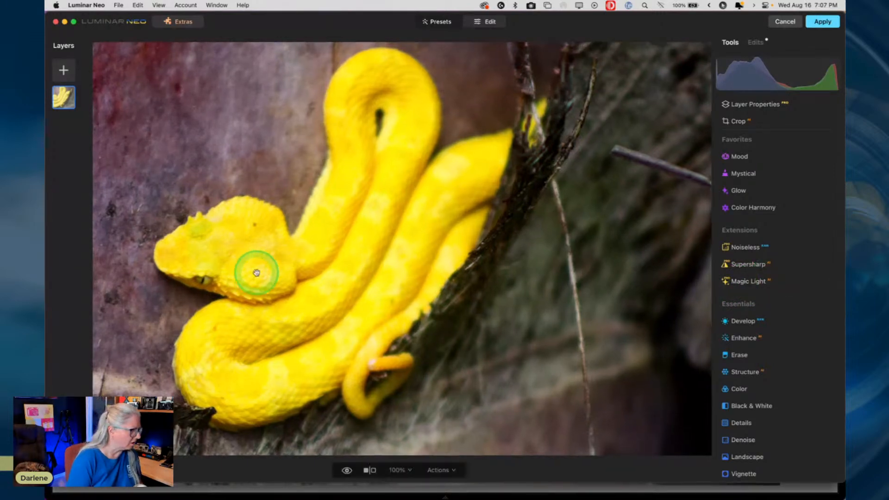
pyautogui.doubleClick(253, 273)
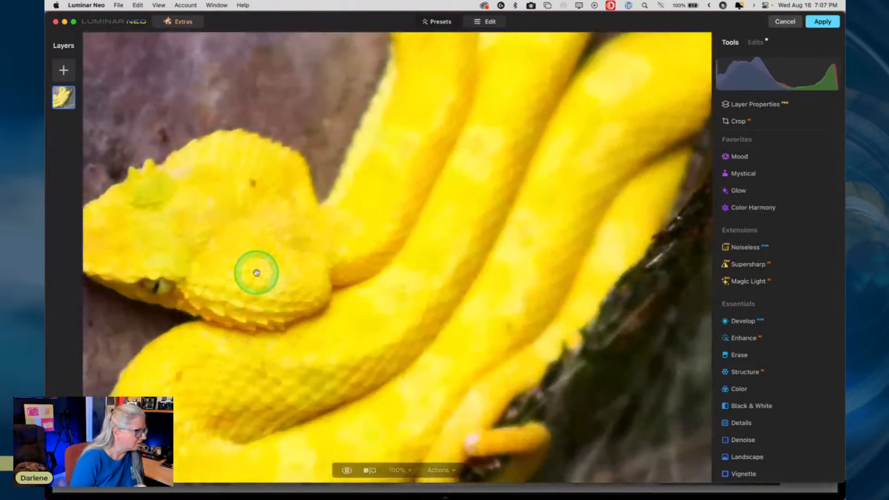
pyautogui.moveTo(230, 293); pyautogui.dragTo(326, 284)
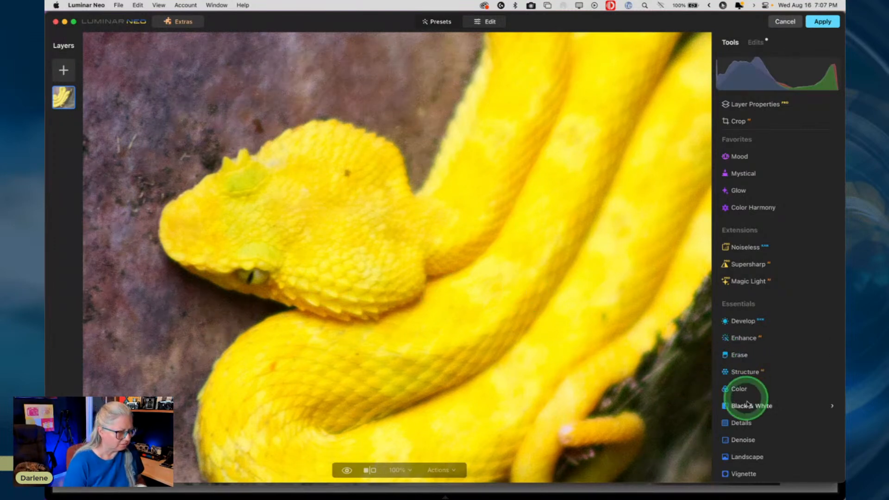
pyautogui.click(748, 419)
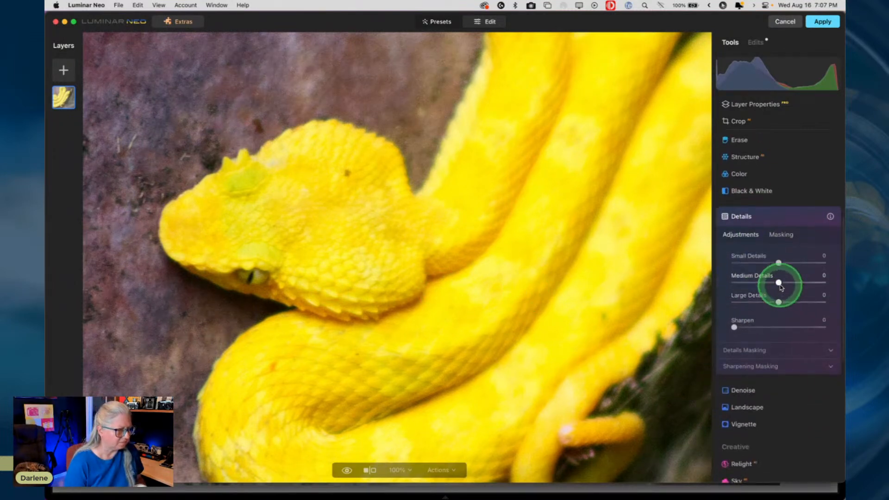
pyautogui.moveTo(778, 283); pyautogui.dragTo(564, 283)
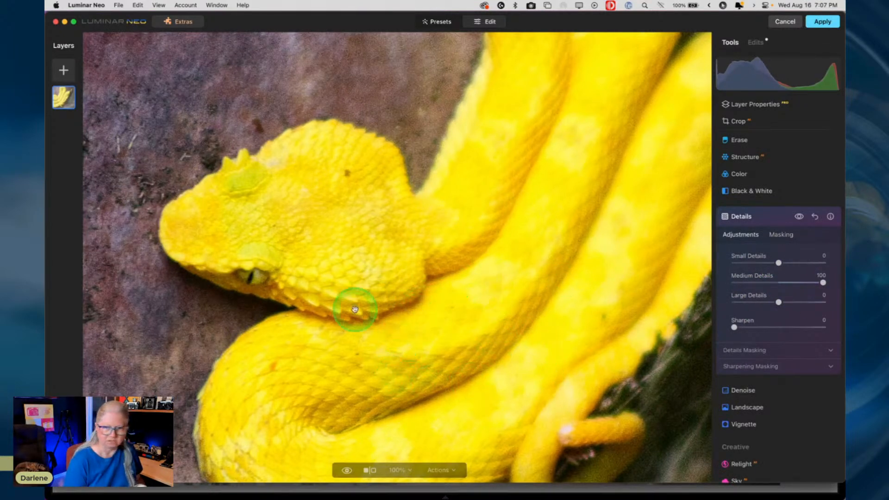
pyautogui.click(819, 283)
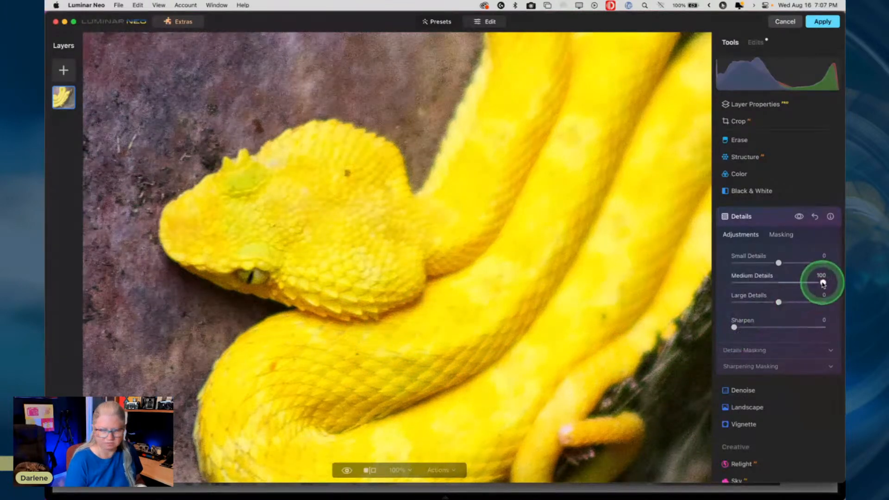
pyautogui.moveTo(734, 283); pyautogui.dragTo(821, 290)
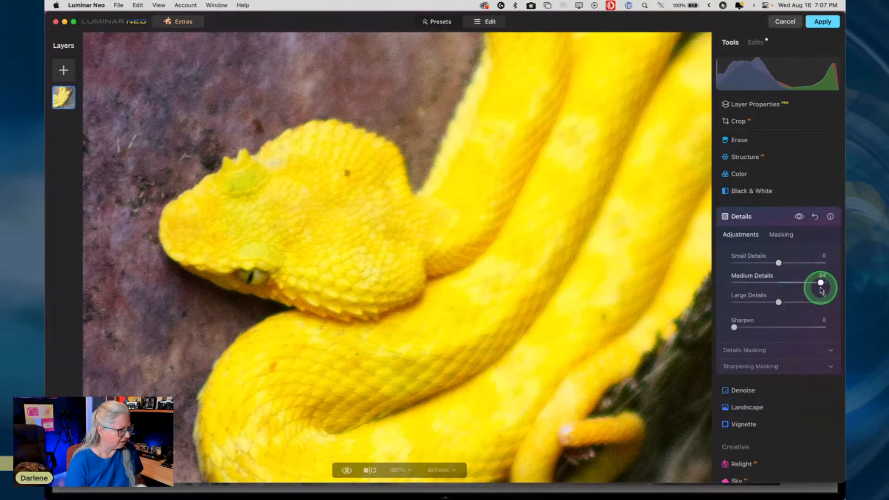
pyautogui.moveTo(779, 264)
pyautogui.mouseDown()
pyautogui.moveTo(825, 265)
pyautogui.moveTo(661, 256)
pyautogui.moveTo(822, 258)
pyautogui.moveTo(777, 263)
pyautogui.mouseUp()
pyautogui.moveTo(778, 302); pyautogui.dragTo(814, 303)
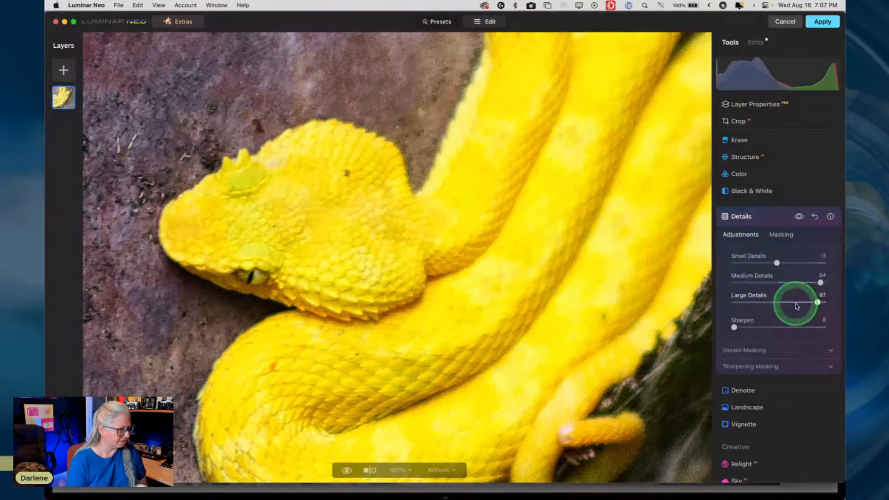
# Set Sharpen to 60, Details Protection to 8 and the sharpening Masking to 81 in the Details settings.
pyautogui.click(740, 355)
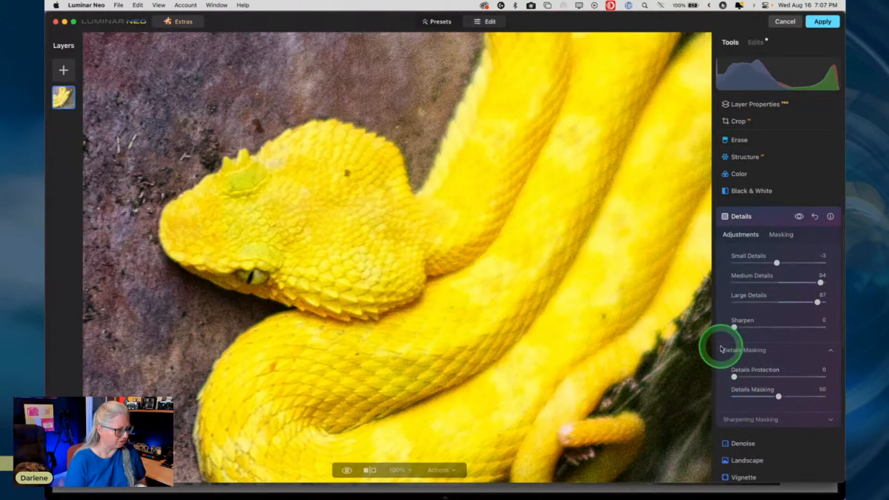
pyautogui.moveTo(734, 327); pyautogui.dragTo(750, 327)
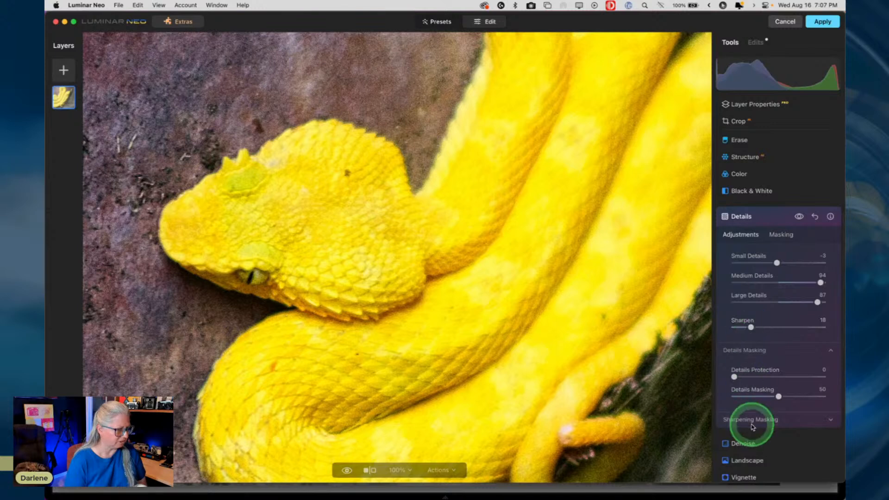
pyautogui.click(754, 419)
pyautogui.moveTo(764, 466); pyautogui.dragTo(806, 465)
pyautogui.moveTo(735, 377)
pyautogui.mouseDown()
pyautogui.moveTo(755, 377)
pyautogui.moveTo(741, 377)
pyautogui.mouseUp()
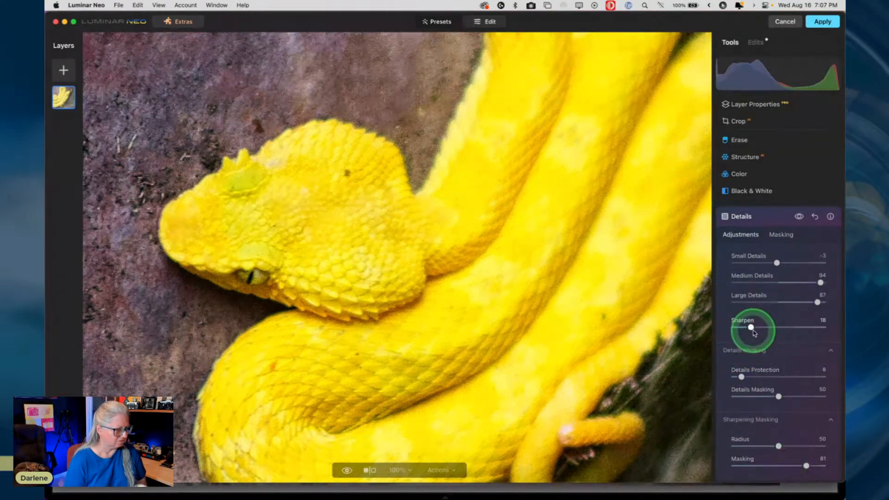
pyautogui.moveTo(832, 327); pyautogui.dragTo(788, 328)
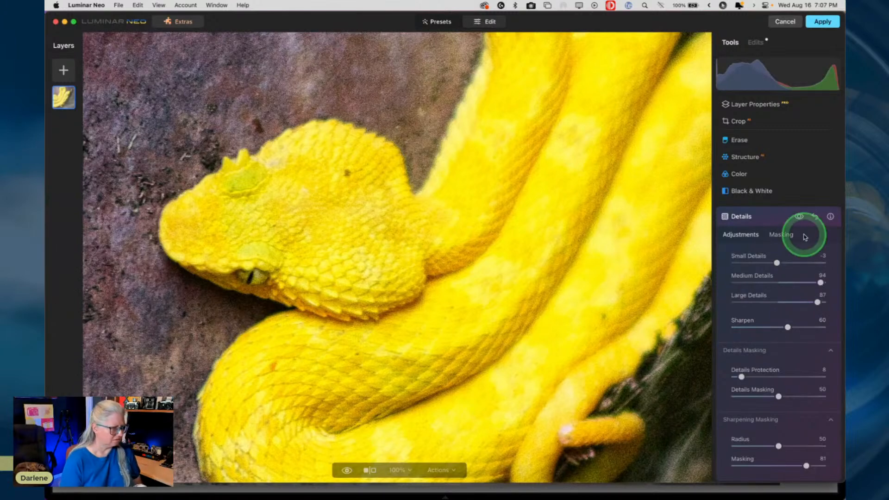
# Compare the snake with and without the Details edit, and collapse the Details tool.
pyautogui.click(800, 217)
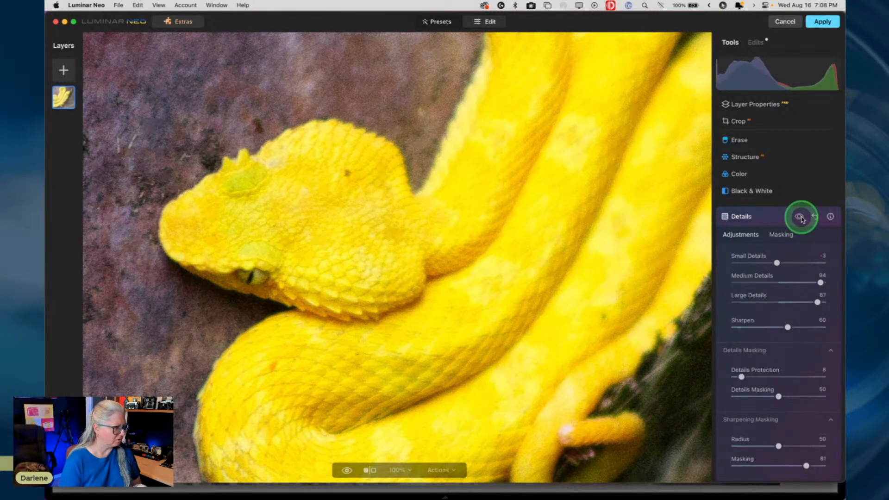
pyautogui.click(799, 217)
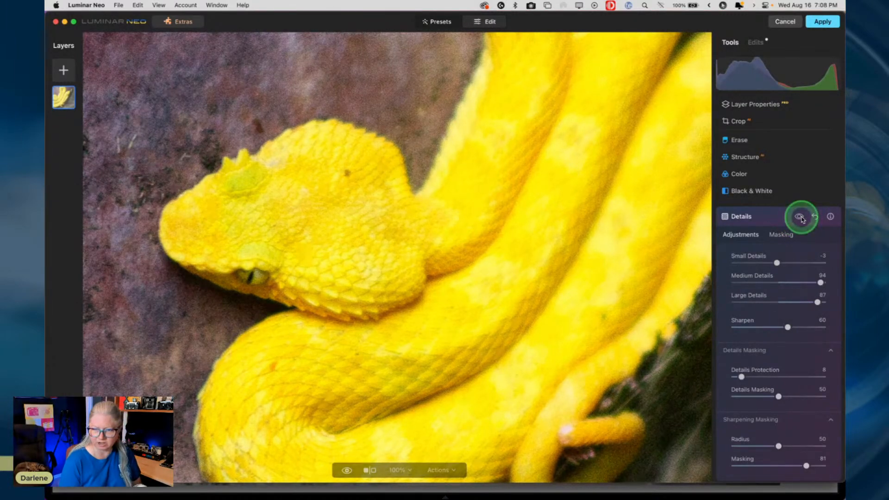
pyautogui.click(775, 222)
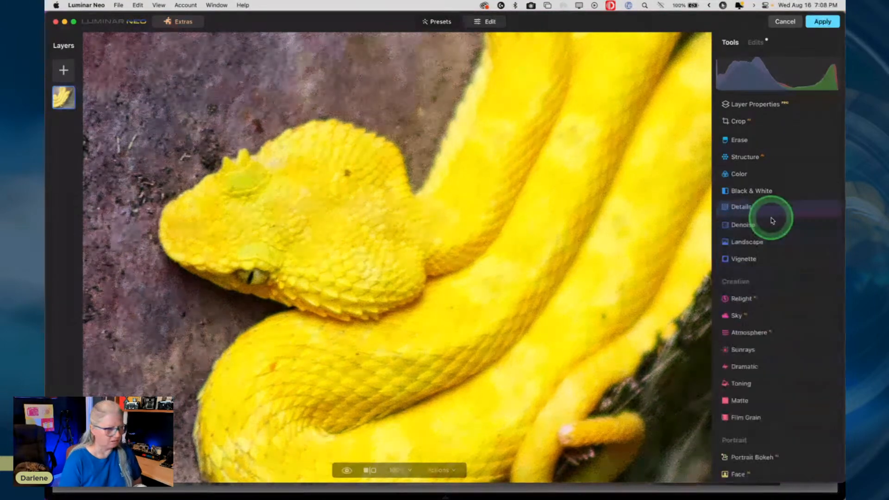
# Try Structure amounts of -37 and 43 on the whole photo, reset the amount to 0, and close the tool.
pyautogui.click(761, 161)
pyautogui.moveTo(777, 212)
pyautogui.mouseDown()
pyautogui.moveTo(795, 213)
pyautogui.moveTo(725, 211)
pyautogui.moveTo(839, 218)
pyautogui.moveTo(730, 212)
pyautogui.moveTo(813, 221)
pyautogui.moveTo(761, 211)
pyautogui.mouseUp()
pyautogui.press('super+0')
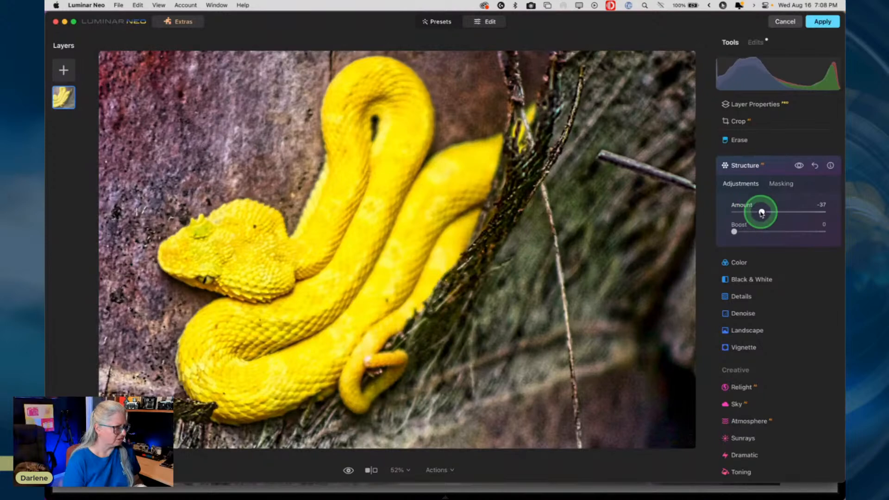
pyautogui.doubleClick(761, 213)
pyautogui.moveTo(778, 211); pyautogui.dragTo(798, 218)
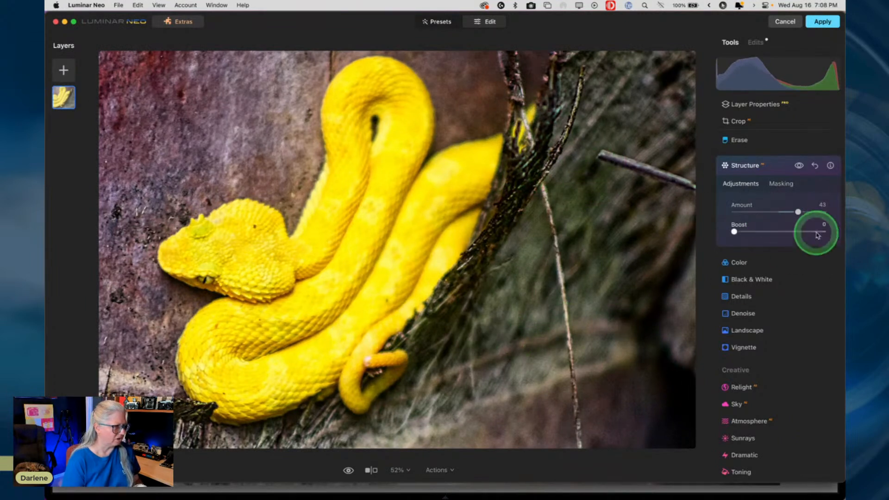
pyautogui.doubleClick(797, 212)
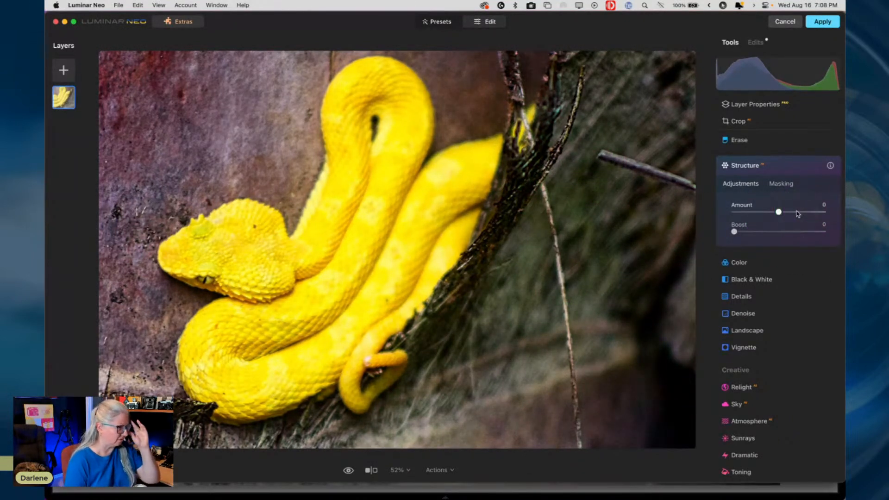
pyautogui.click(780, 170)
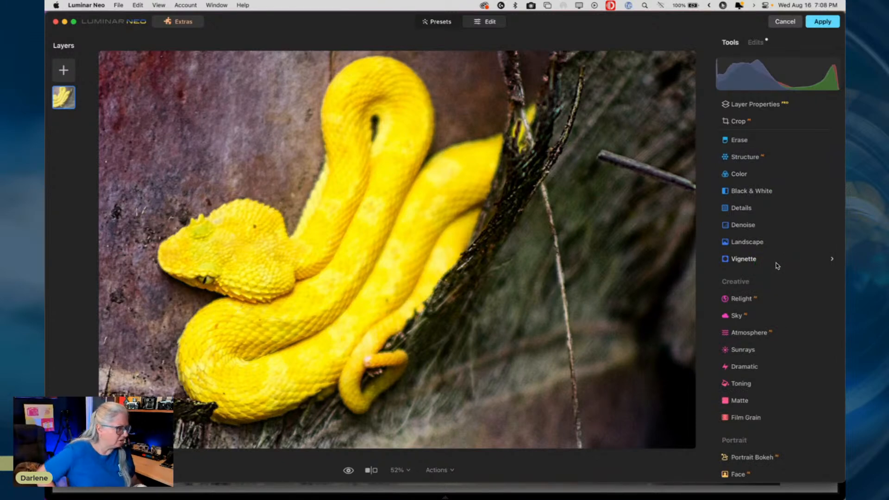
# Start another Noiseless edit, apply the Low level, and compare the snake's head and body with and without it.
pyautogui.scroll(1, 777, 265)
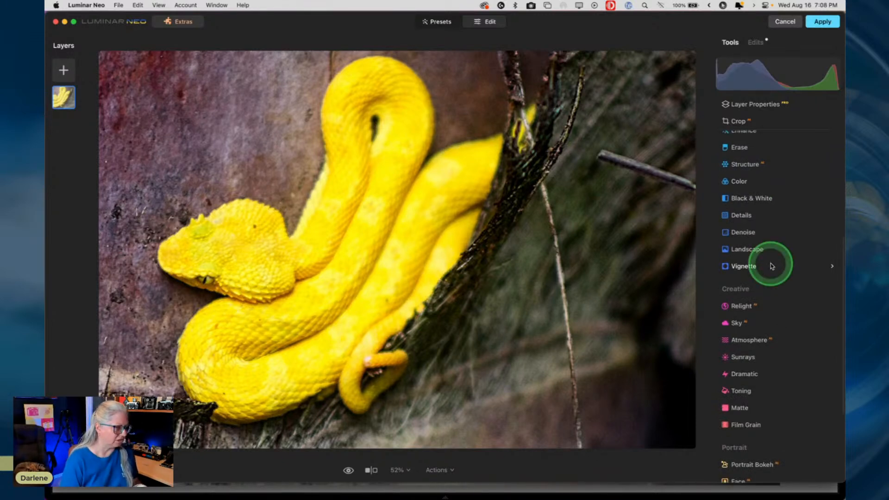
pyautogui.scroll(-4, 777, 267)
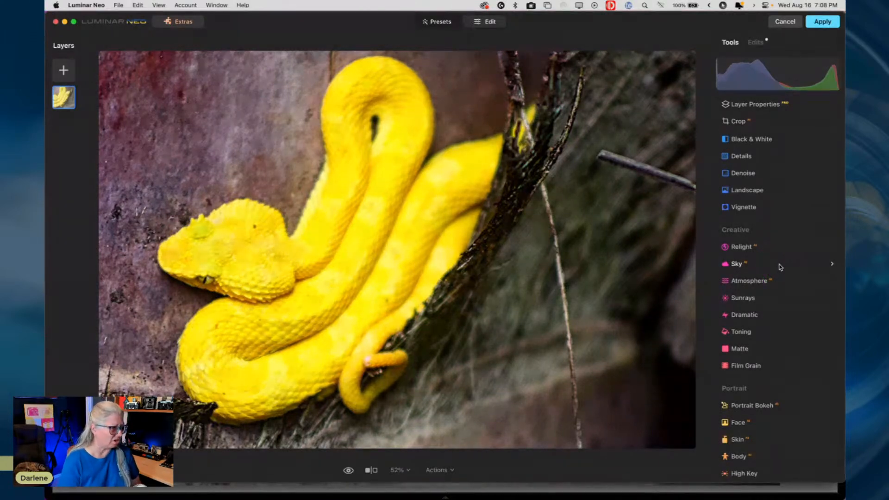
pyautogui.scroll(-5, 786, 265)
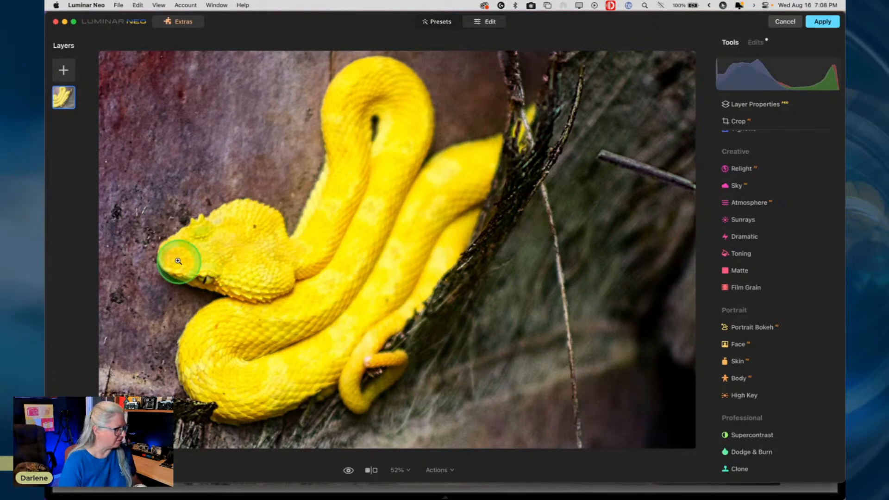
pyautogui.click(199, 274)
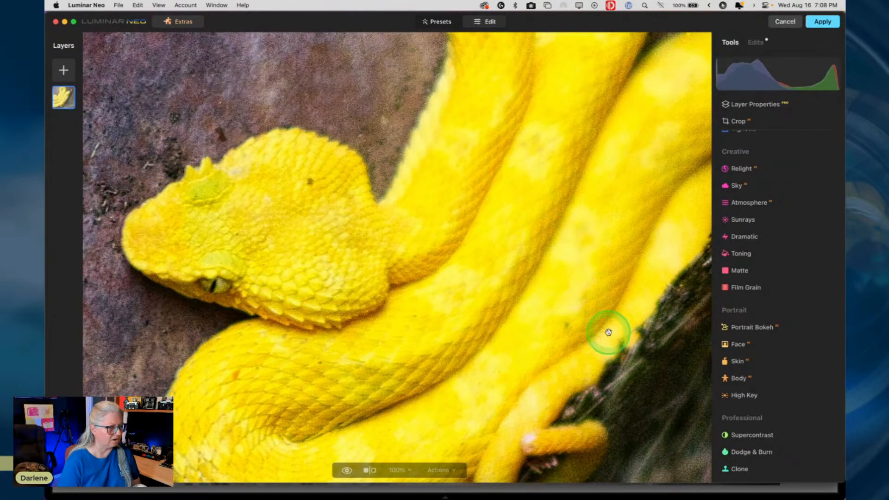
pyautogui.scroll(5, 776, 297)
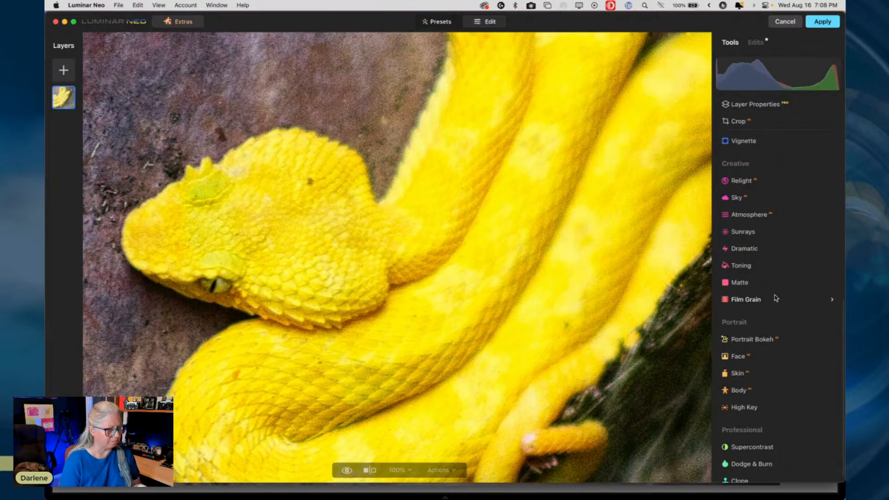
pyautogui.scroll(7, 776, 298)
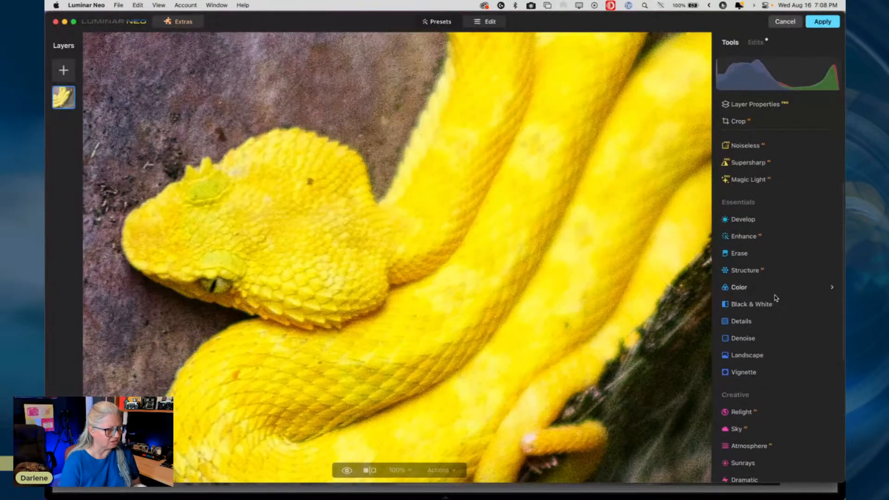
pyautogui.click(747, 248)
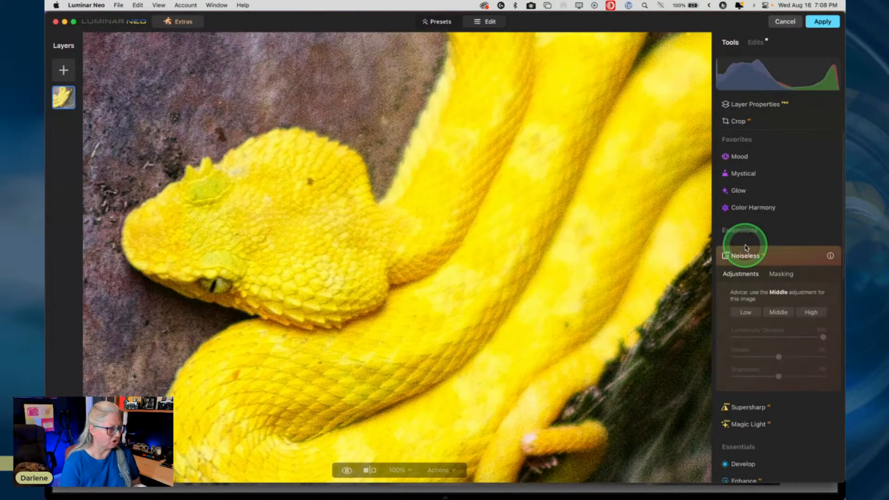
pyautogui.click(745, 313)
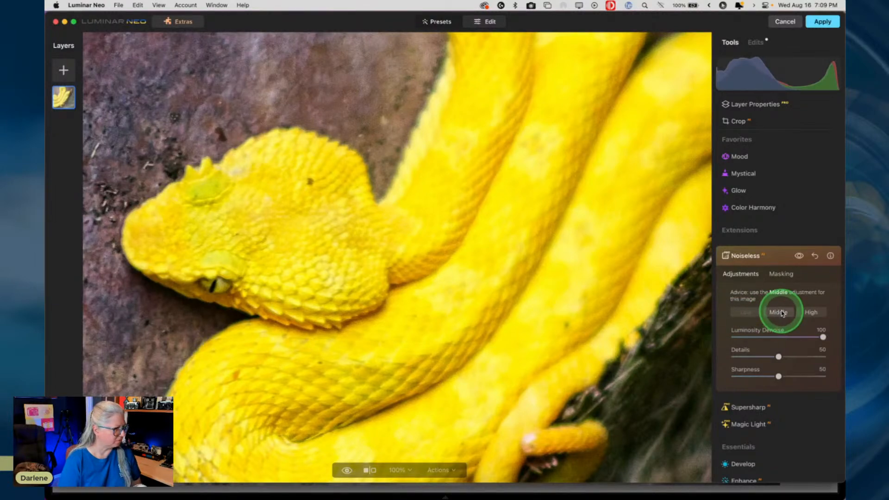
pyautogui.click(799, 256)
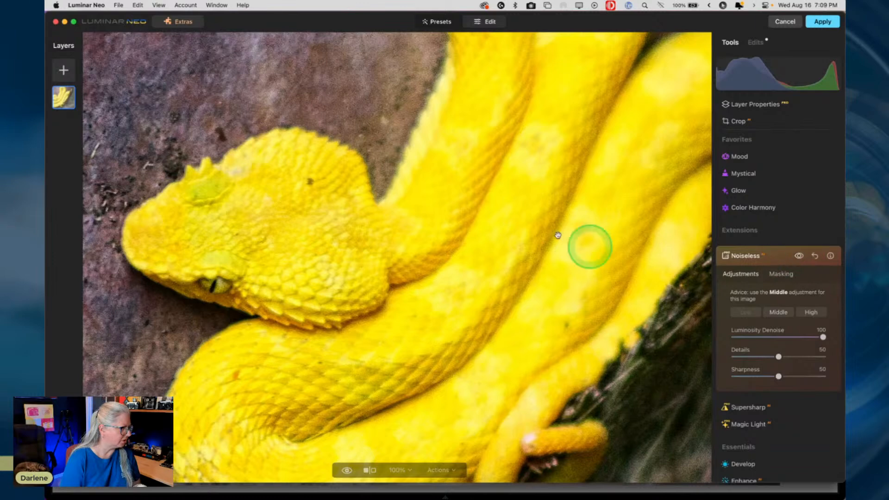
# Switch Noiseless to the Middle level, compare the result with and without it, and show the whole photo.
pyautogui.click(781, 313)
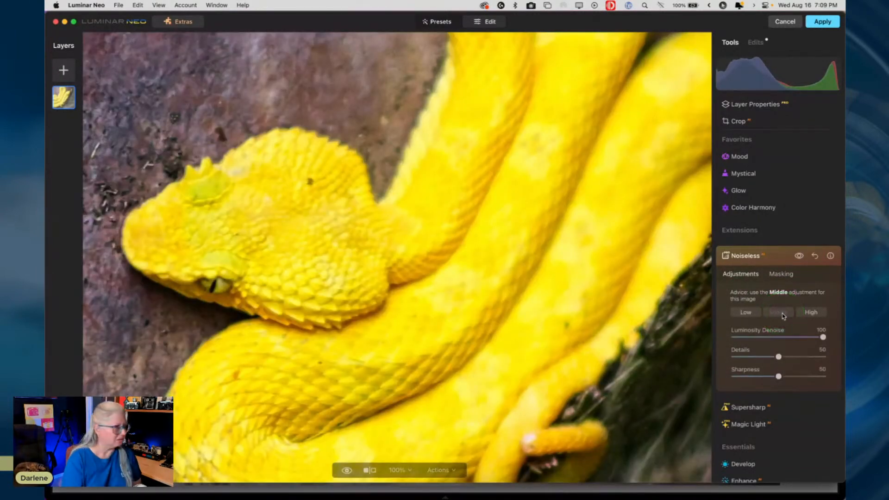
pyautogui.click(799, 257)
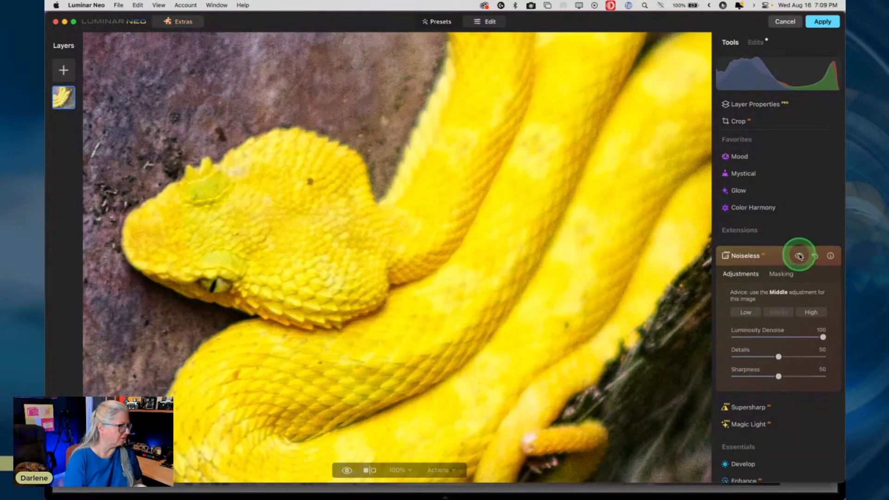
pyautogui.click(799, 256)
pyautogui.click(799, 256)
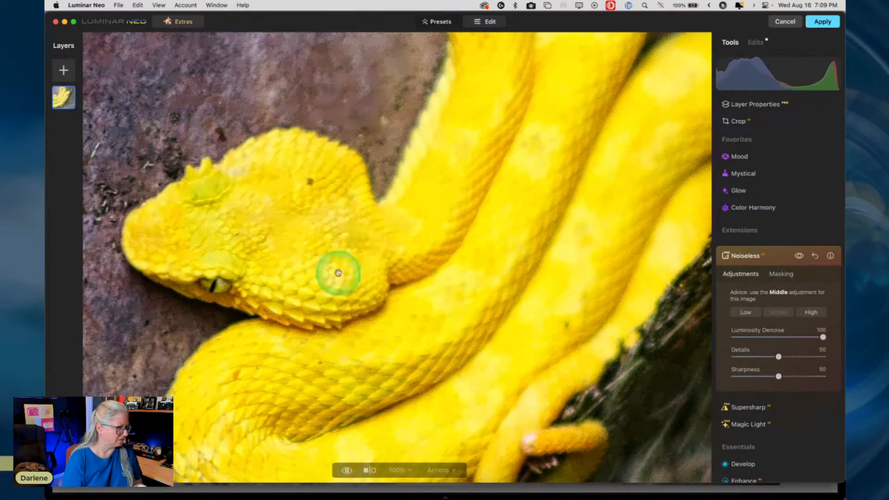
pyautogui.click(375, 322)
pyautogui.click(376, 321)
pyautogui.click(376, 322)
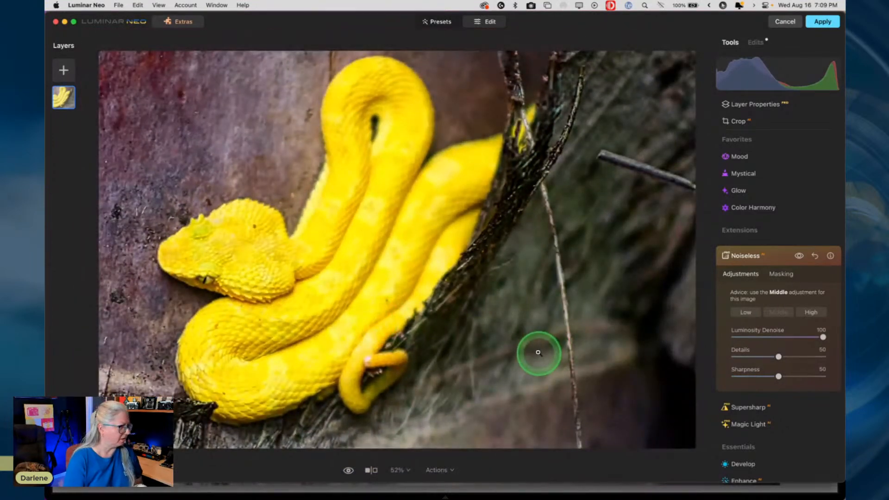
# Erase the Noiseless effect from the snake's neck and body using a mask brush with size 148, softness 100 and strength 68.
pyautogui.click(781, 274)
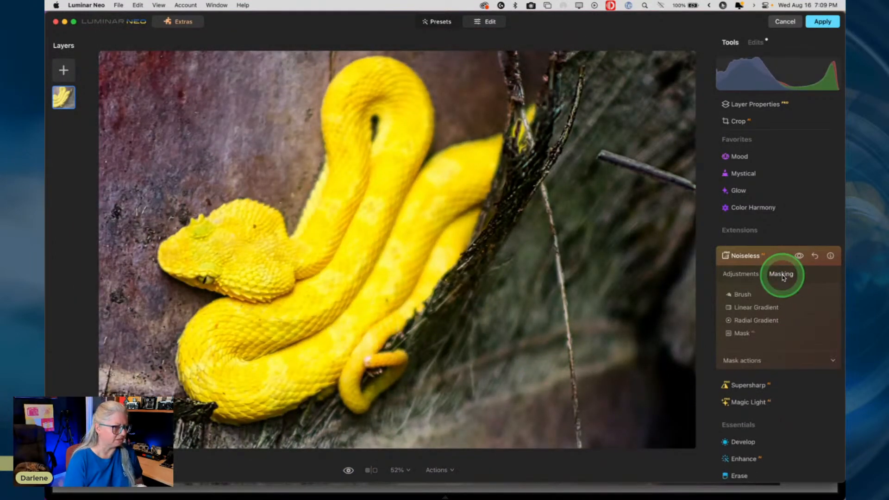
pyautogui.click(736, 295)
pyautogui.click(792, 309)
pyautogui.click(794, 361)
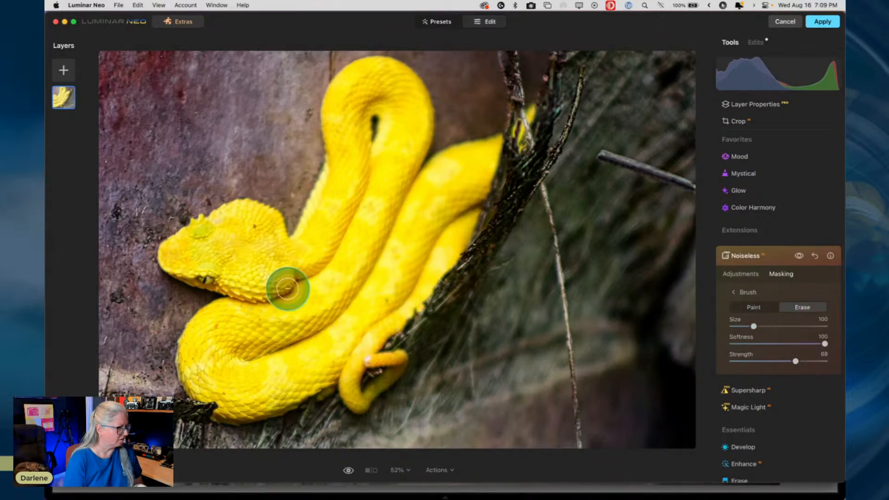
pyautogui.press(']')
pyautogui.press(']')
pyautogui.press(']')
pyautogui.press(']')
pyautogui.moveTo(270, 290)
pyautogui.mouseDown()
pyautogui.moveTo(319, 271)
pyautogui.moveTo(255, 259)
pyautogui.moveTo(244, 231)
pyautogui.moveTo(244, 254)
pyautogui.moveTo(192, 255)
pyautogui.moveTo(230, 243)
pyautogui.moveTo(168, 255)
pyautogui.moveTo(249, 218)
pyautogui.moveTo(272, 263)
pyautogui.moveTo(314, 229)
pyautogui.moveTo(335, 201)
pyautogui.moveTo(361, 93)
pyautogui.moveTo(357, 259)
pyautogui.moveTo(401, 113)
pyautogui.moveTo(380, 90)
pyautogui.moveTo(369, 101)
pyautogui.moveTo(372, 198)
pyautogui.moveTo(292, 298)
pyautogui.moveTo(228, 331)
pyautogui.moveTo(206, 366)
pyautogui.moveTo(223, 380)
pyautogui.moveTo(274, 374)
pyautogui.moveTo(358, 318)
pyautogui.moveTo(466, 179)
pyautogui.moveTo(470, 171)
pyautogui.moveTo(429, 198)
pyautogui.moveTo(404, 255)
pyautogui.moveTo(325, 352)
pyautogui.moveTo(256, 392)
pyautogui.moveTo(225, 392)
pyautogui.moveTo(203, 374)
pyautogui.moveTo(212, 333)
pyautogui.moveTo(306, 300)
pyautogui.moveTo(306, 283)
pyautogui.moveTo(213, 251)
pyautogui.moveTo(249, 231)
pyautogui.moveTo(276, 270)
pyautogui.moveTo(360, 228)
pyautogui.moveTo(348, 273)
pyautogui.moveTo(444, 208)
pyautogui.moveTo(479, 158)
pyautogui.moveTo(452, 248)
pyautogui.moveTo(366, 328)
pyautogui.moveTo(350, 386)
pyautogui.moveTo(288, 368)
pyautogui.moveTo(238, 384)
pyautogui.moveTo(211, 361)
pyautogui.moveTo(324, 326)
pyautogui.moveTo(320, 312)
pyautogui.moveTo(314, 322)
pyautogui.moveTo(354, 287)
pyautogui.mouseUp()
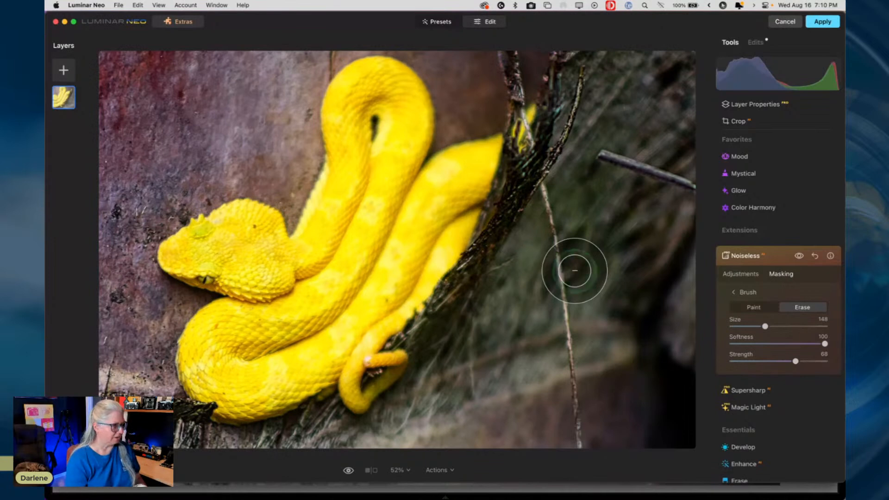
# Close the Noiseless tool and compare the whole snake photo with and without all the edits.
pyautogui.click(582, 276)
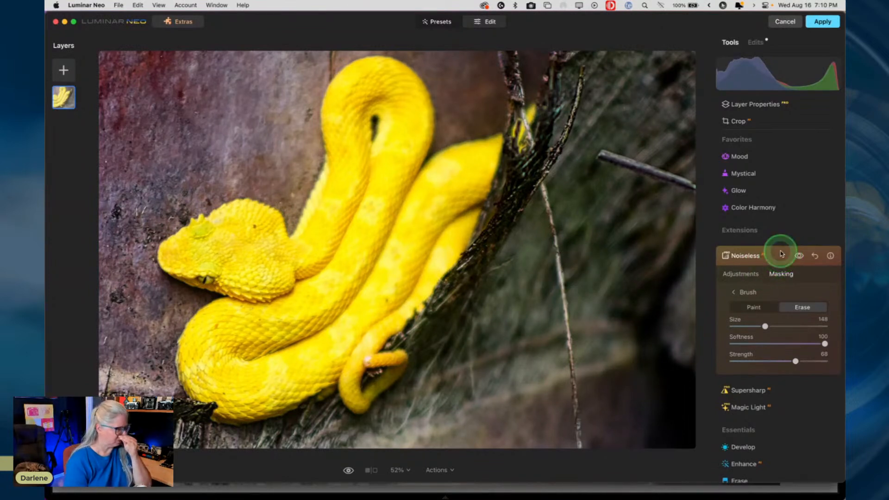
pyautogui.click(782, 254)
pyautogui.press('\\')
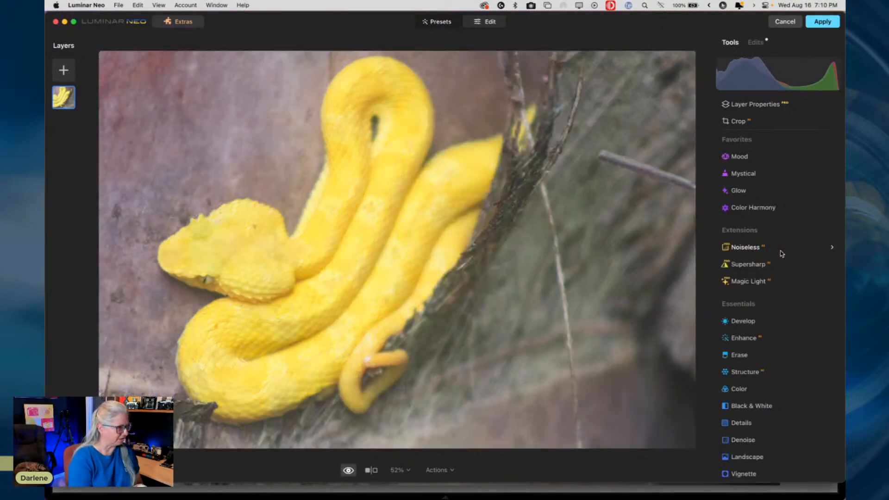
pyautogui.press('\\')
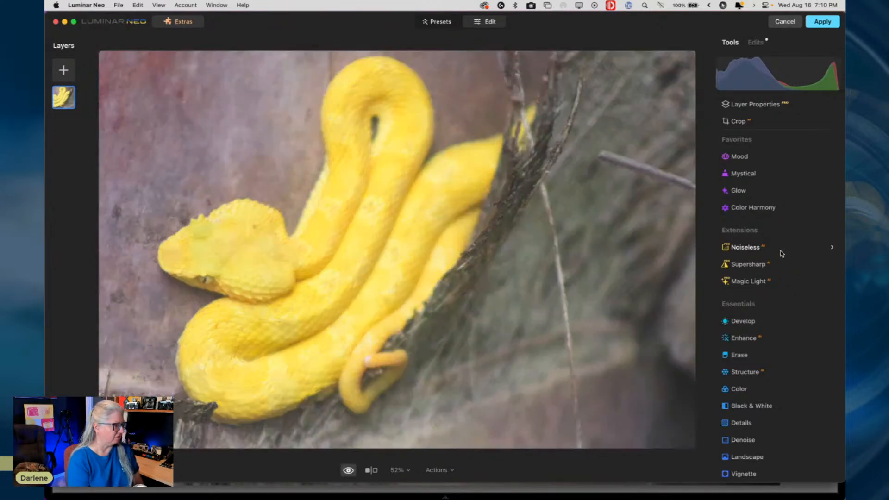
pyautogui.press('\\')
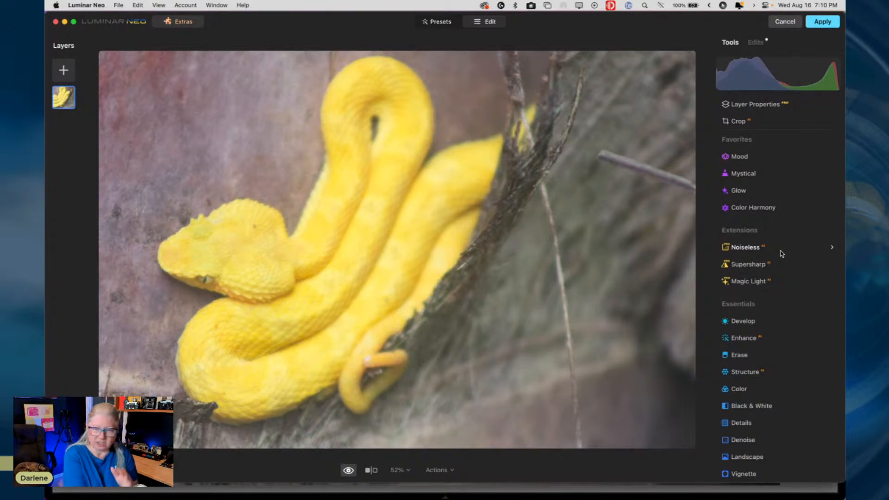
pyautogui.press('\\')
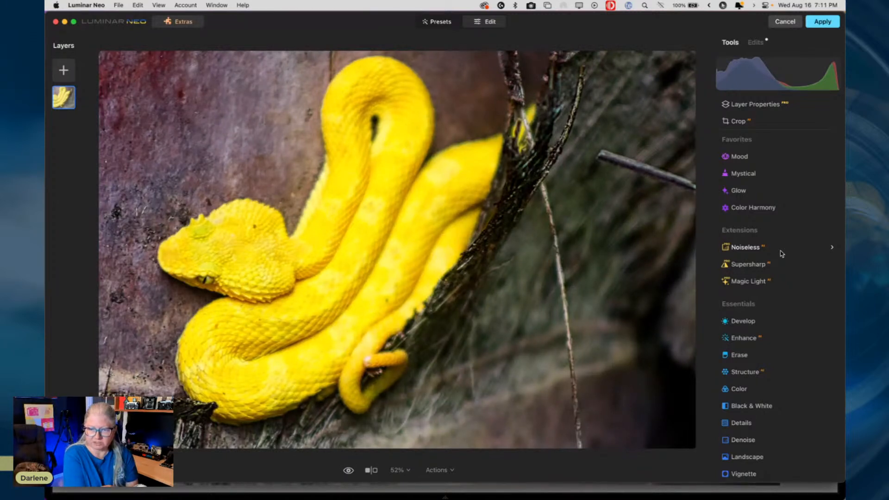
pyautogui.press('\\')
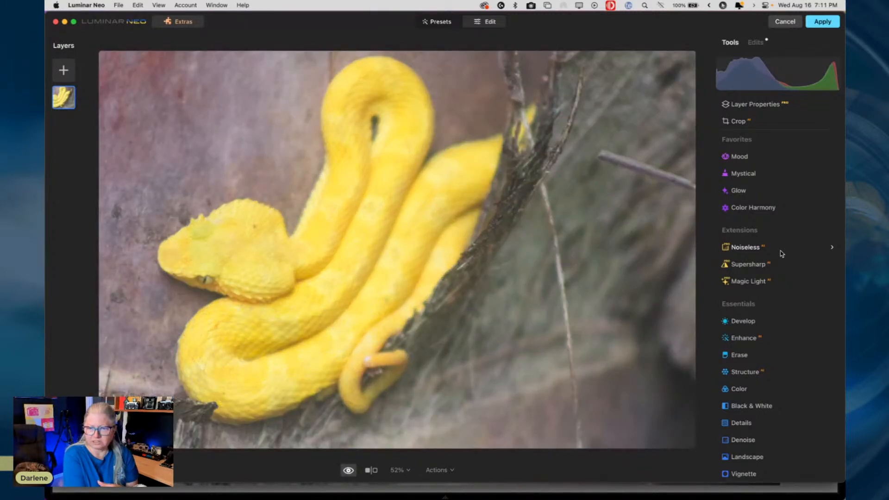
pyautogui.press('\\')
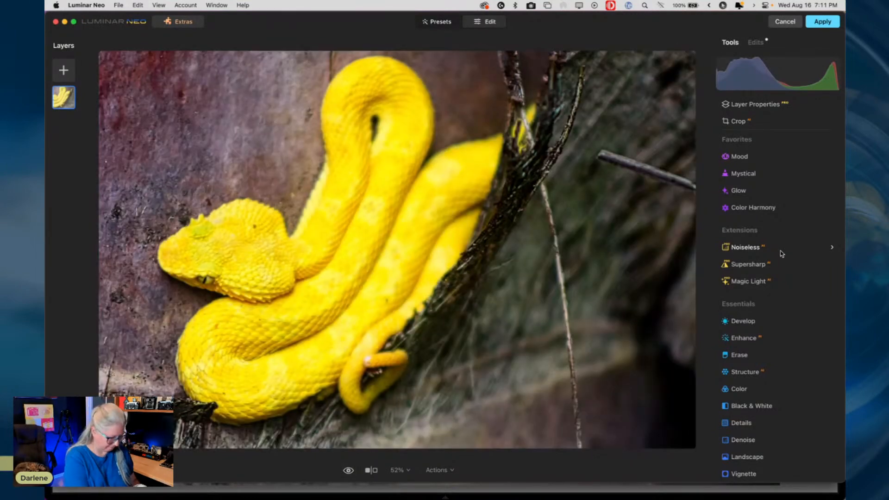
pyautogui.press('super+1')
pyautogui.press('super+0')
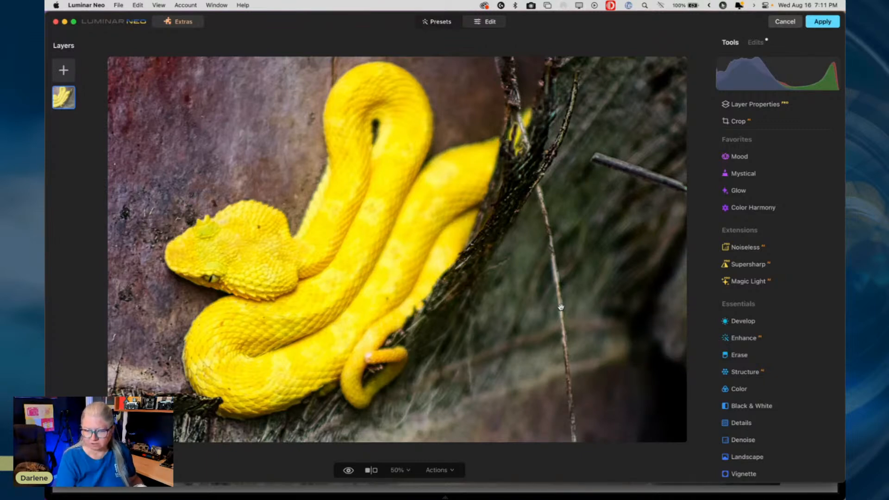
pyautogui.click(568, 310)
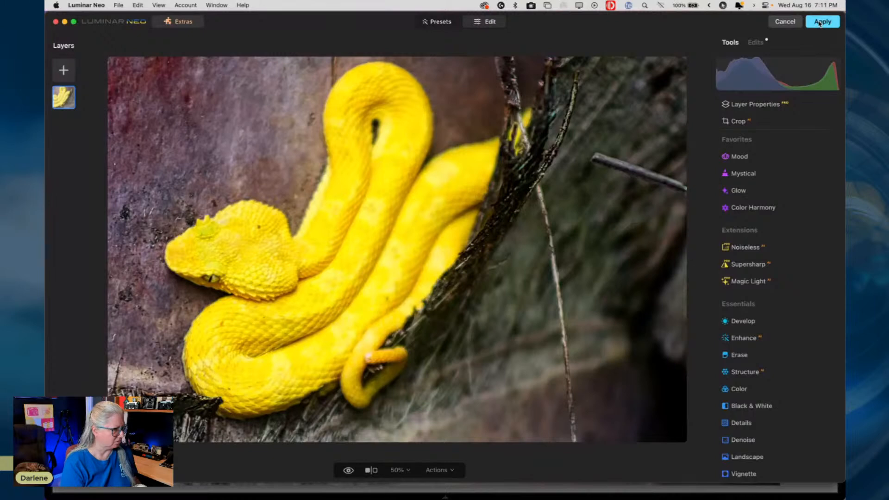
# Add a vignette with amount -70 and size 44, raise its feather, and close the tool.
pyautogui.scroll(-5, 751, 286)
pyautogui.click(748, 293)
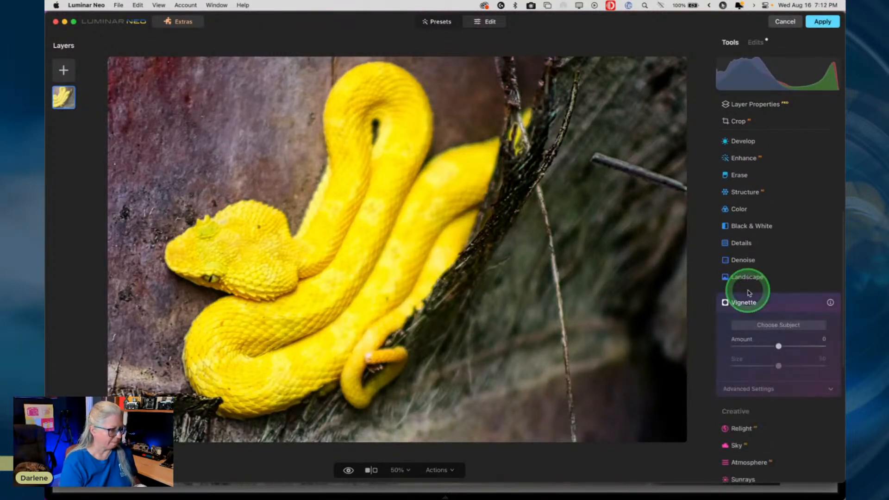
pyautogui.scroll(-2, 746, 294)
pyautogui.moveTo(778, 299); pyautogui.dragTo(747, 300)
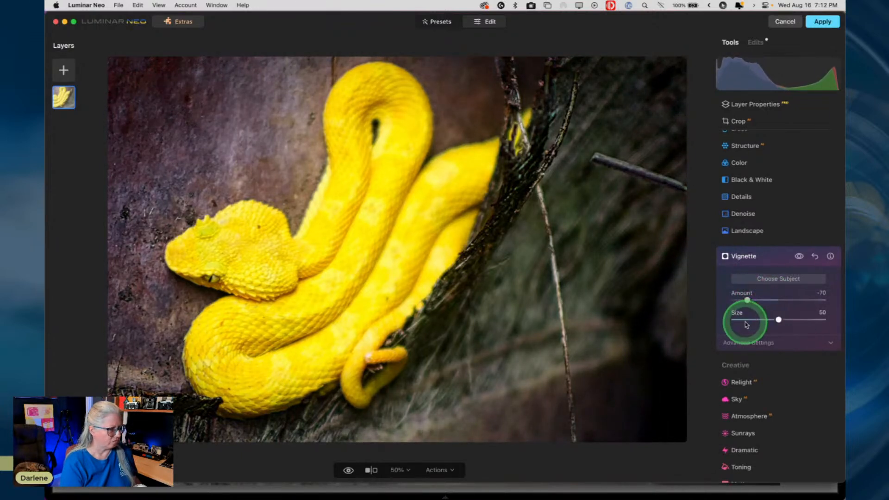
pyautogui.click(768, 342)
pyautogui.moveTo(777, 320); pyautogui.dragTo(773, 319)
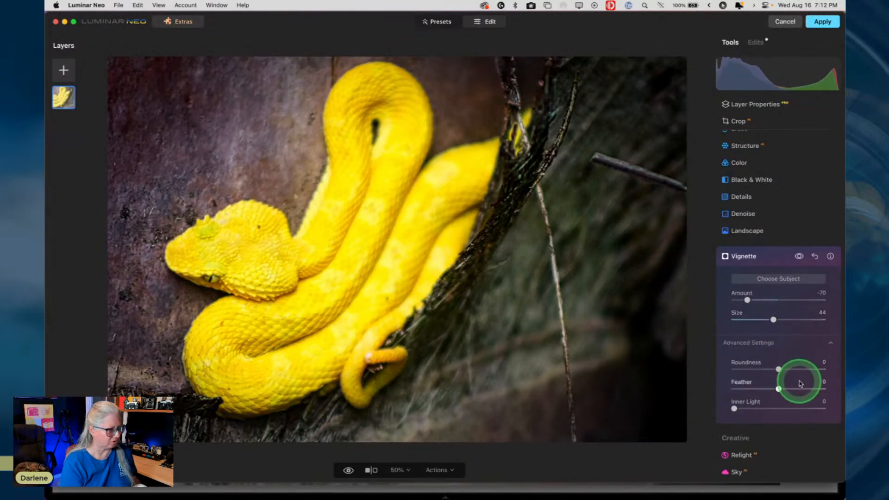
pyautogui.moveTo(797, 382); pyautogui.dragTo(804, 391)
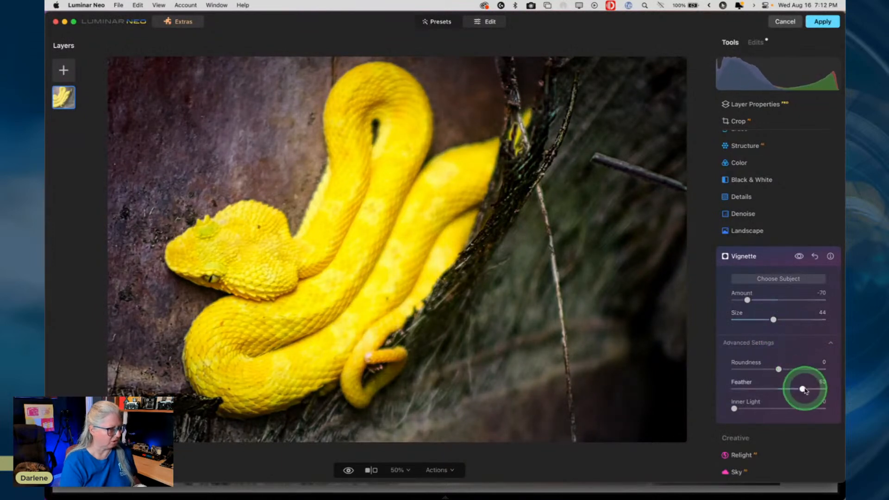
pyautogui.click(768, 256)
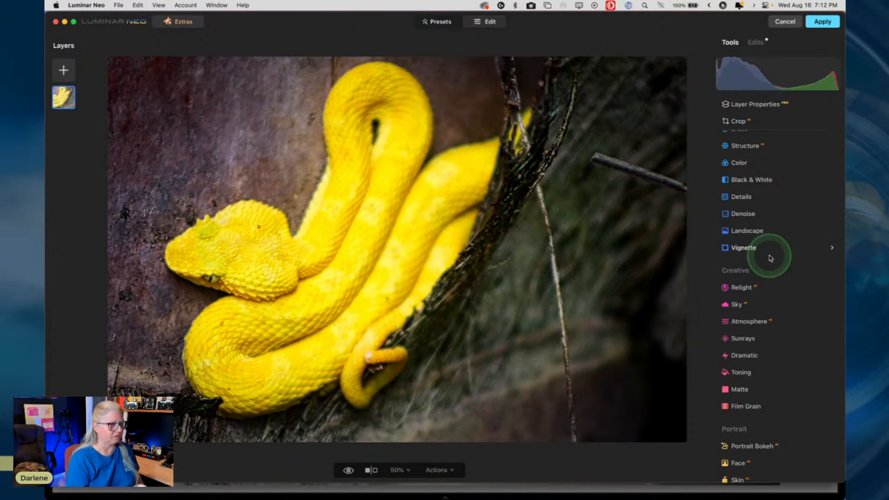
# Rotate the photo 90 degrees counterclockwise so the snake's head points down, and inspect the head at 100%.
pyautogui.click(758, 126)
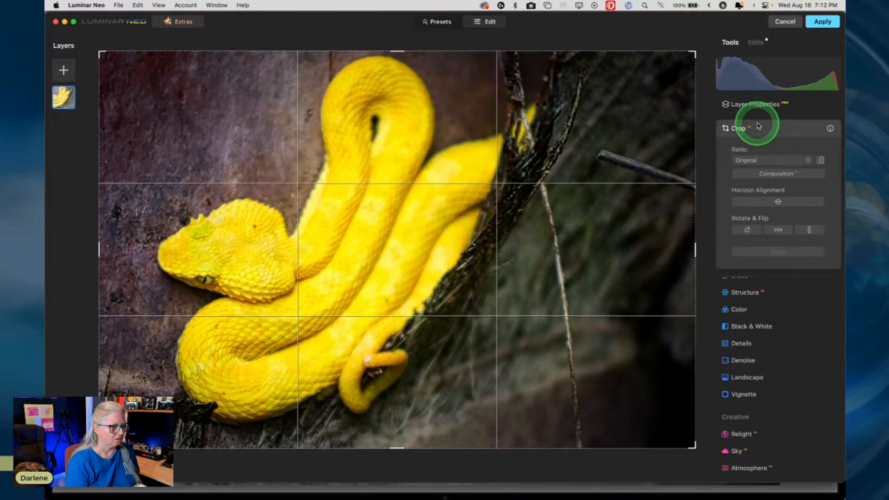
pyautogui.click(743, 228)
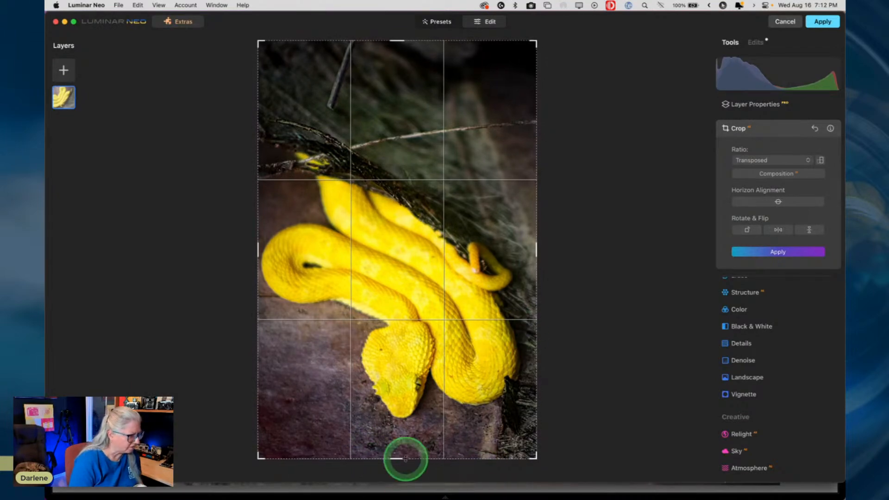
pyautogui.click(763, 133)
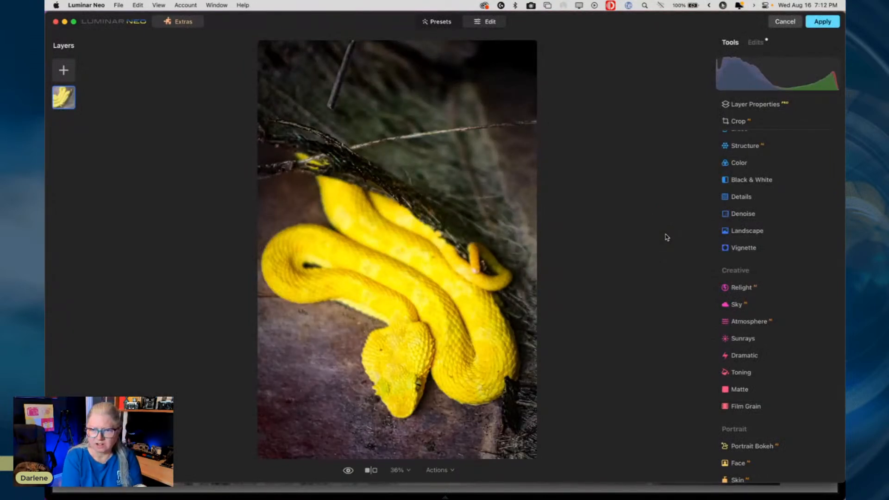
pyautogui.doubleClick(376, 415)
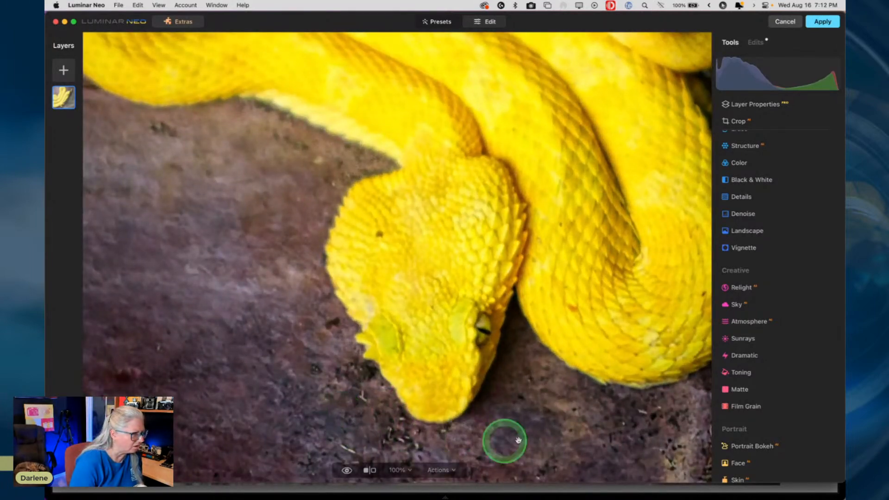
pyautogui.doubleClick(450, 426)
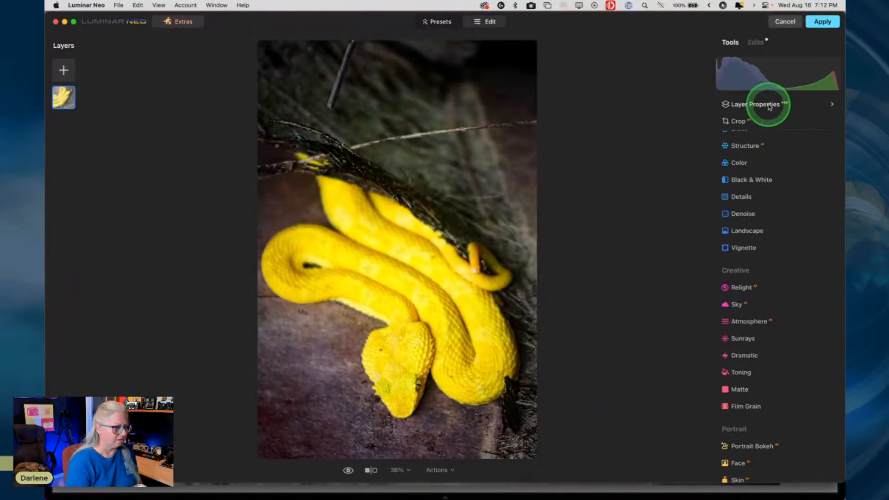
# Crop the dark area above the branch off the rotated photo using the Free ratio.
pyautogui.click(766, 121)
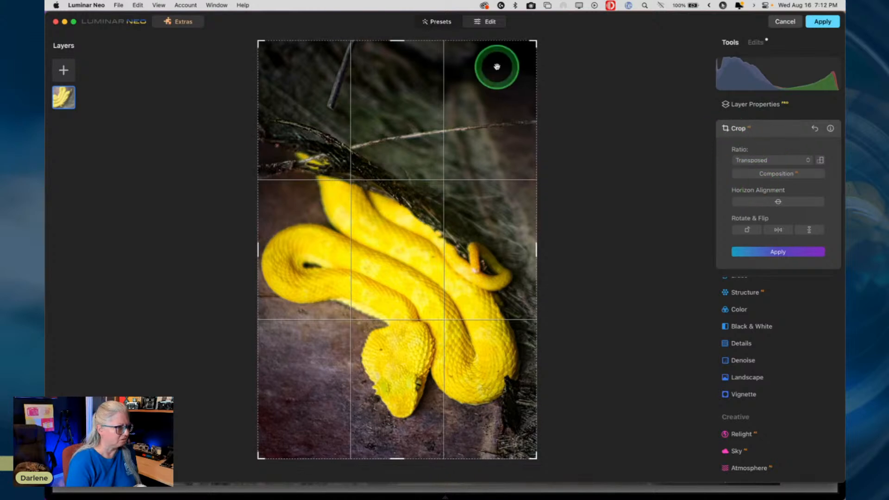
pyautogui.moveTo(398, 41)
pyautogui.mouseDown()
pyautogui.moveTo(398, 62)
pyautogui.moveTo(398, 38)
pyautogui.mouseUp()
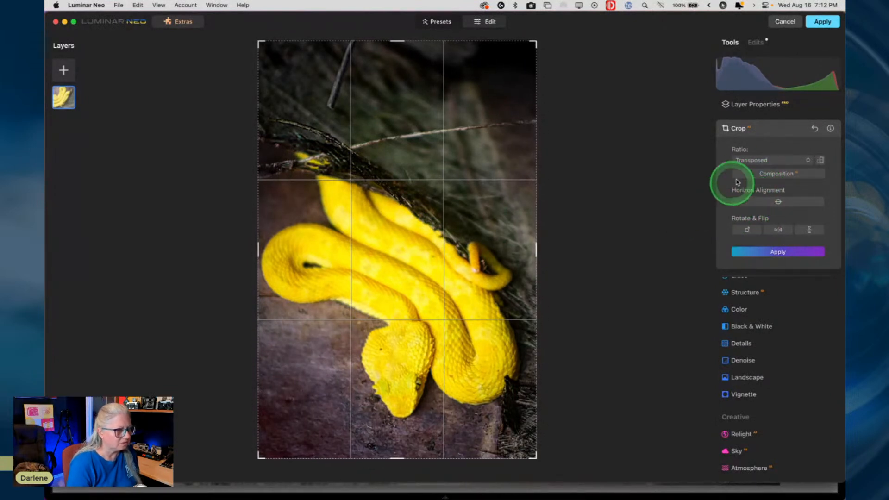
pyautogui.click(746, 160)
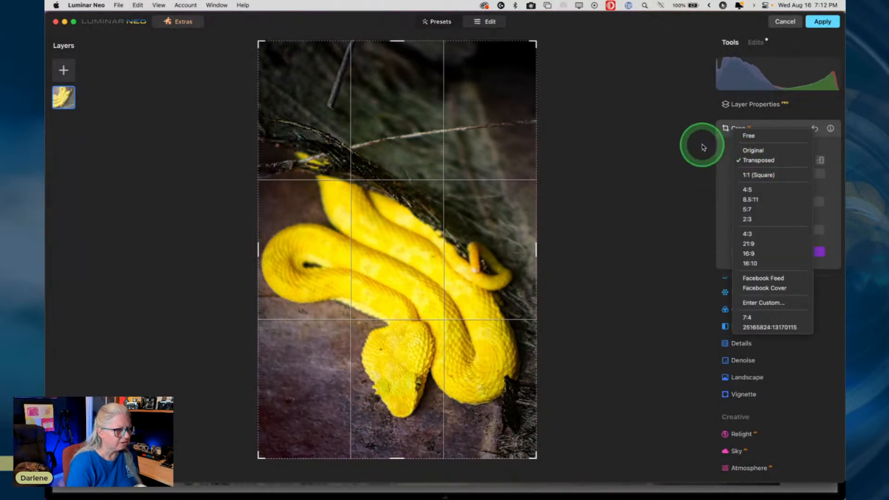
pyautogui.click(757, 135)
pyautogui.moveTo(413, 40); pyautogui.dragTo(396, 139)
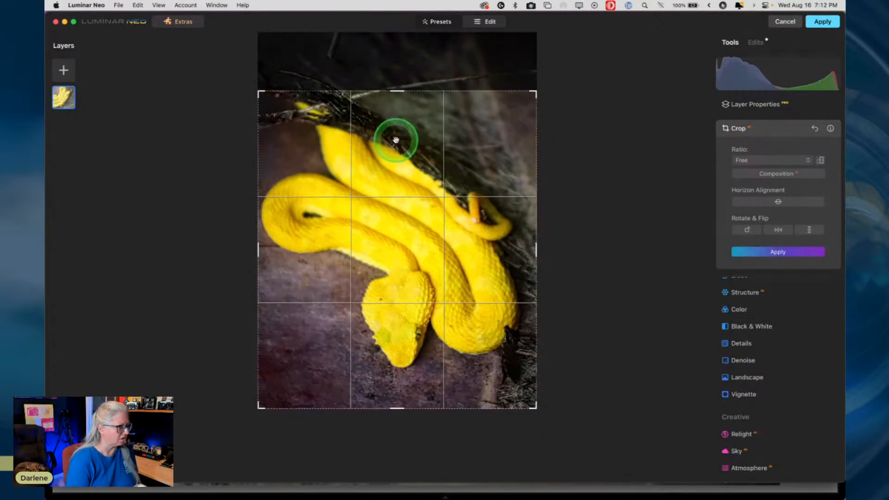
pyautogui.press('super+z')
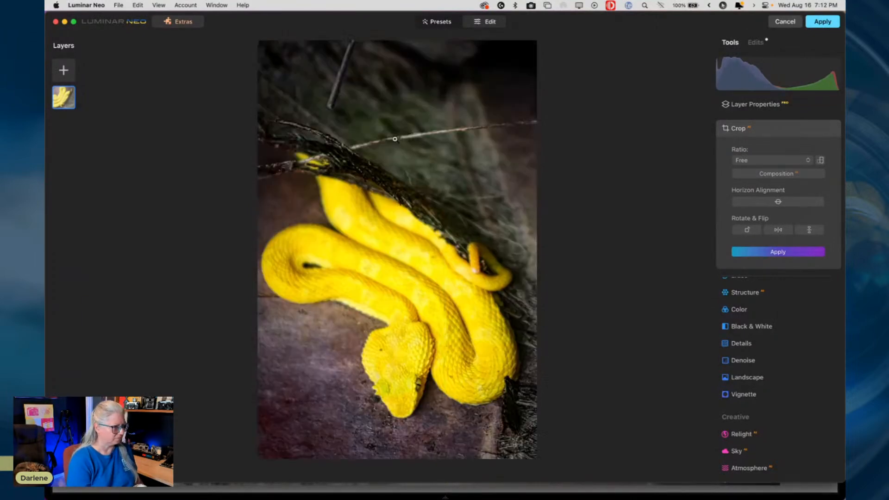
pyautogui.press('Return')
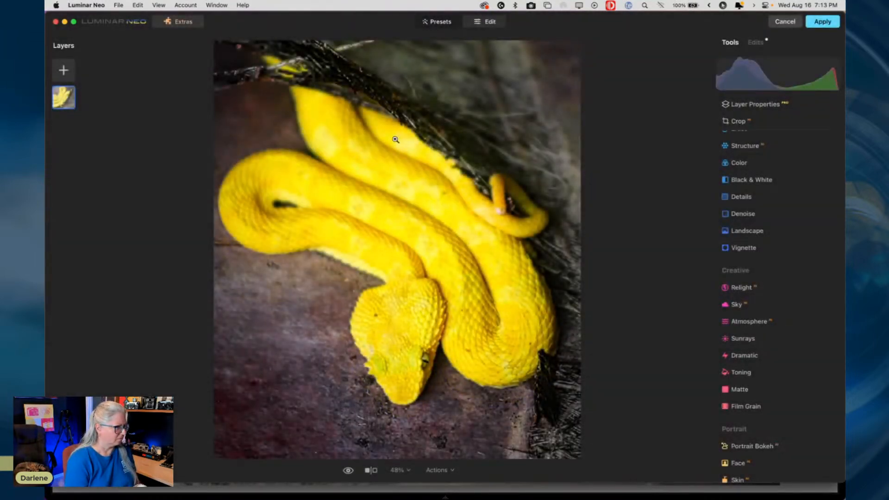
# Reopen the crop, try the Free and Original ratios, and reset all rotation and cropping.
pyautogui.click(738, 121)
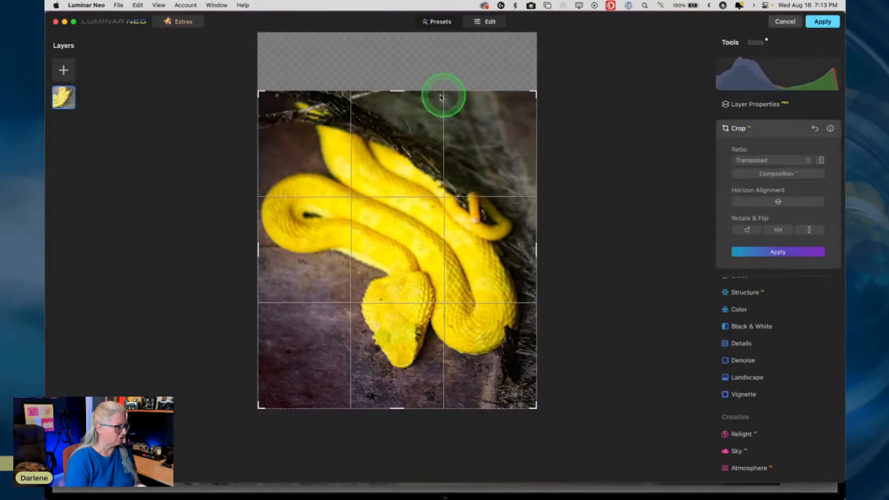
pyautogui.moveTo(397, 92); pyautogui.dragTo(396, 88)
pyautogui.click(735, 159)
pyautogui.click(744, 136)
pyautogui.moveTo(404, 89)
pyautogui.mouseDown()
pyautogui.moveTo(398, 79)
pyautogui.moveTo(401, 98)
pyautogui.mouseUp()
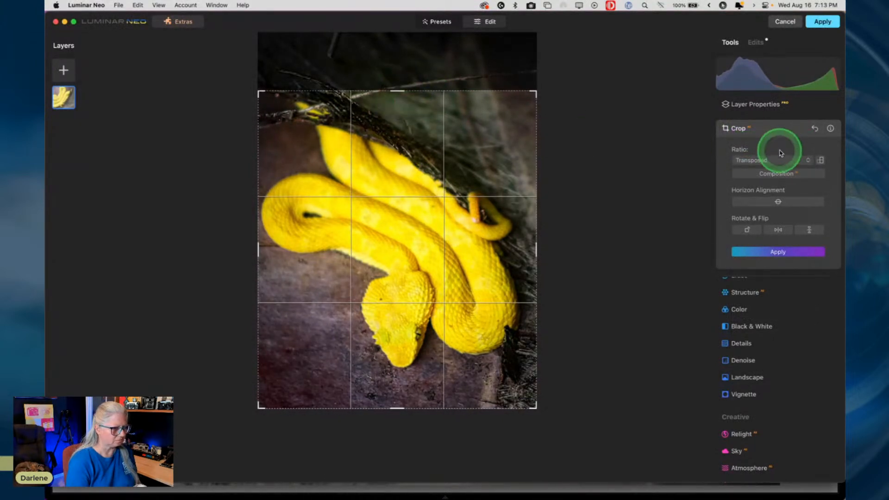
pyautogui.click(782, 151)
pyautogui.click(762, 151)
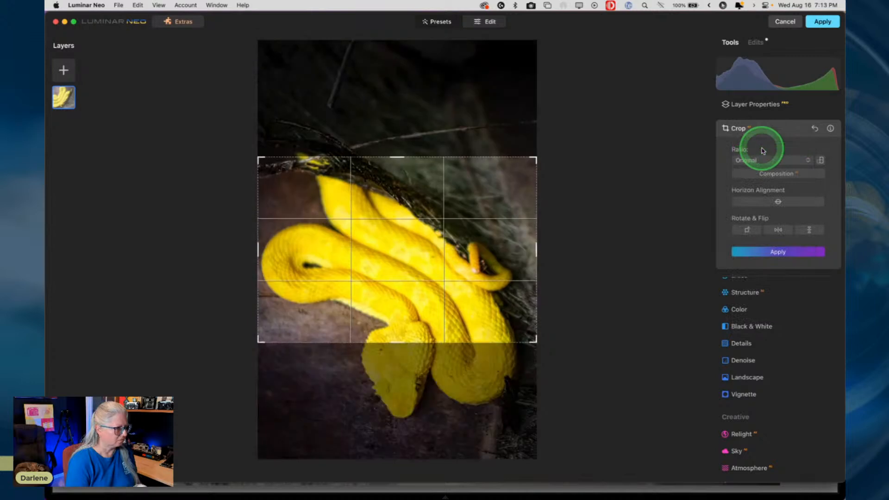
pyautogui.click(813, 129)
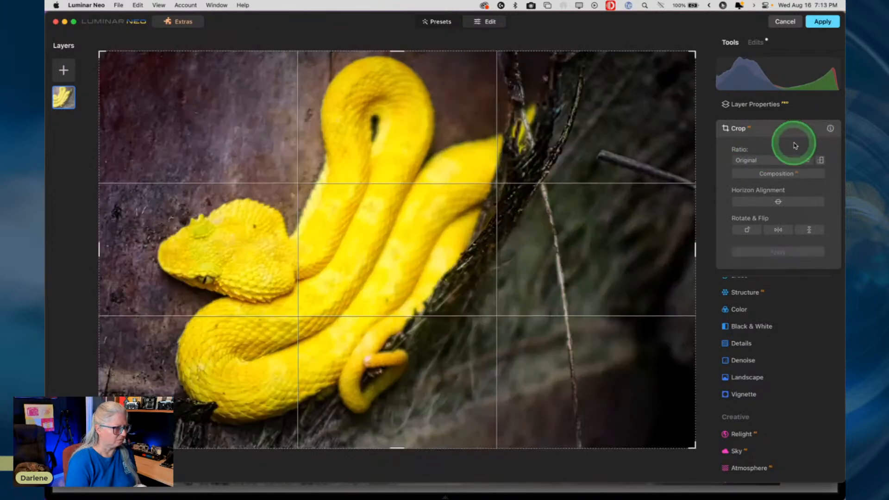
# Rotate the photo 90 degrees counterclockwise and crop it with the Free ratio to just above the thin twig.
pyautogui.click(747, 228)
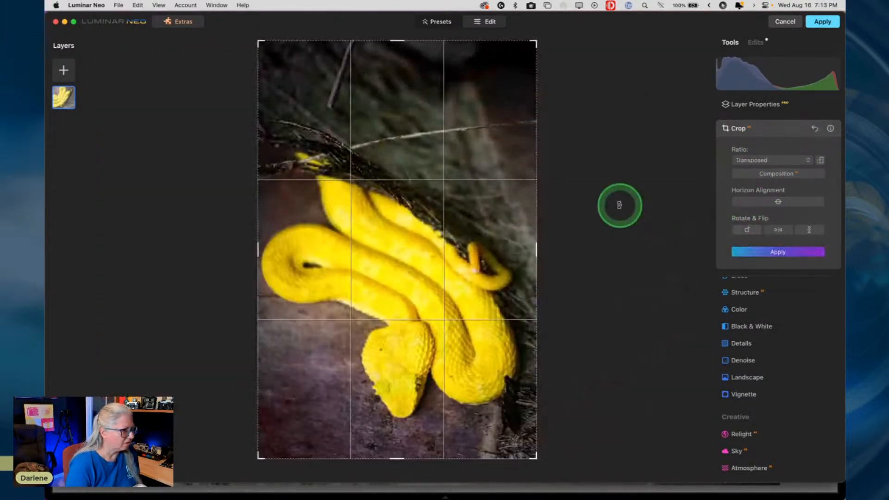
pyautogui.click(761, 162)
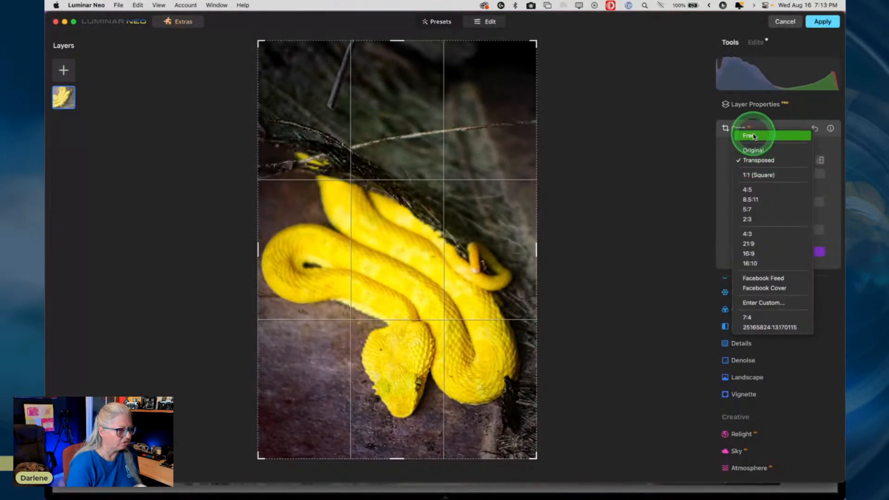
pyautogui.click(754, 135)
pyautogui.moveTo(394, 41); pyautogui.dragTo(382, 112)
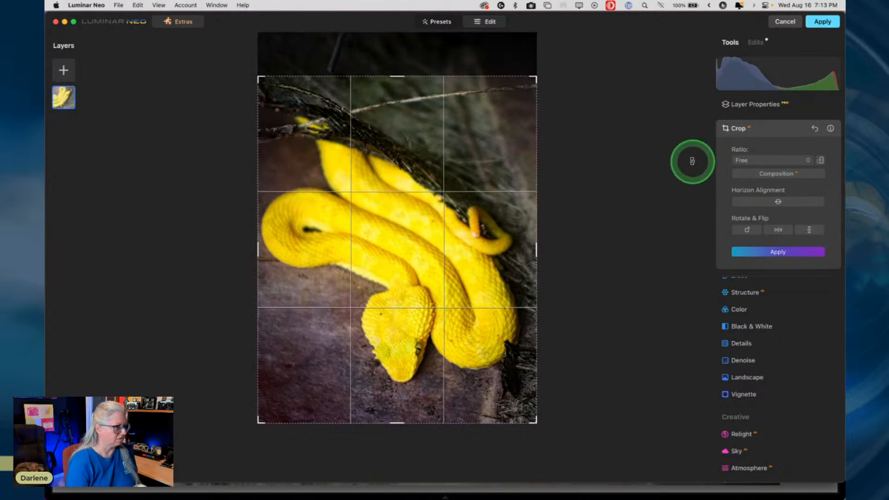
pyautogui.click(754, 139)
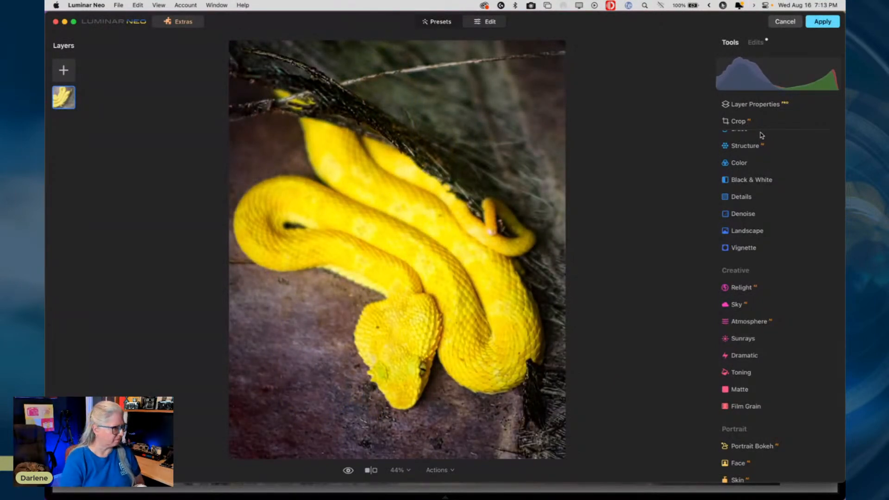
# Apply the finished edit and return to the snake photo in Lightroom Classic.
pyautogui.click(819, 23)
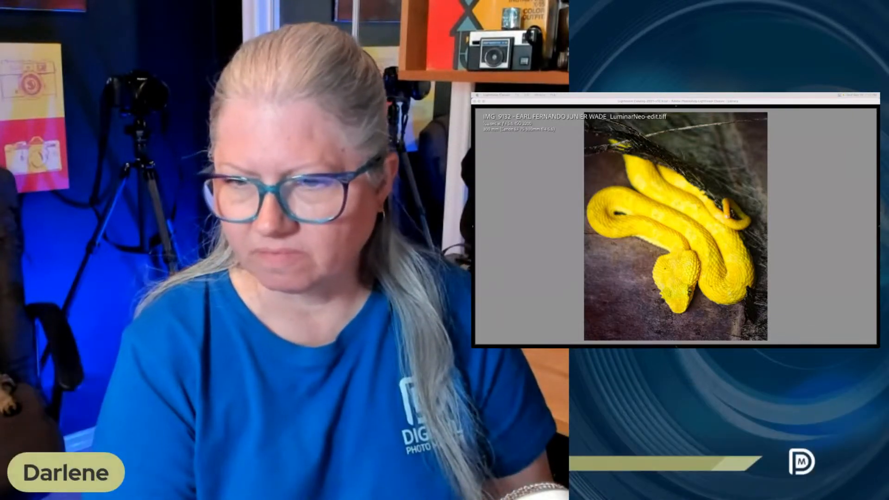
pyautogui.click(786, 184)
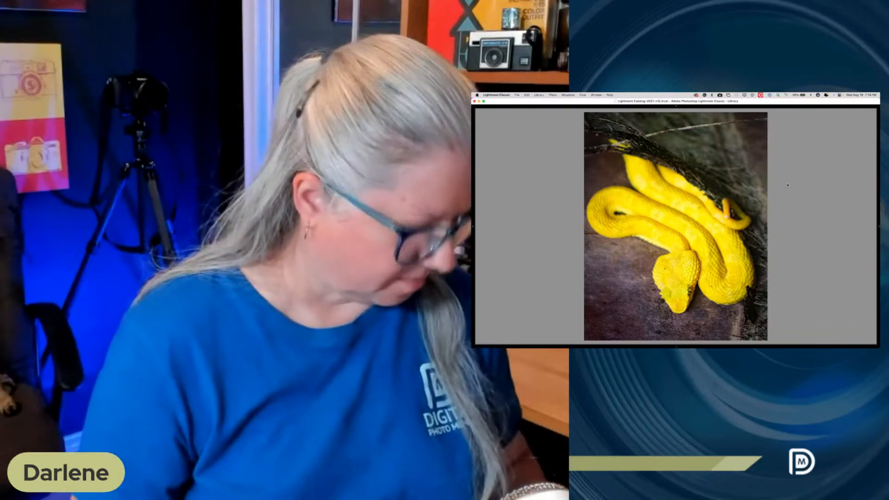
# Select the three yellow snake versions in the library grid and compare them side by side in Survey view.
pyautogui.press('g')
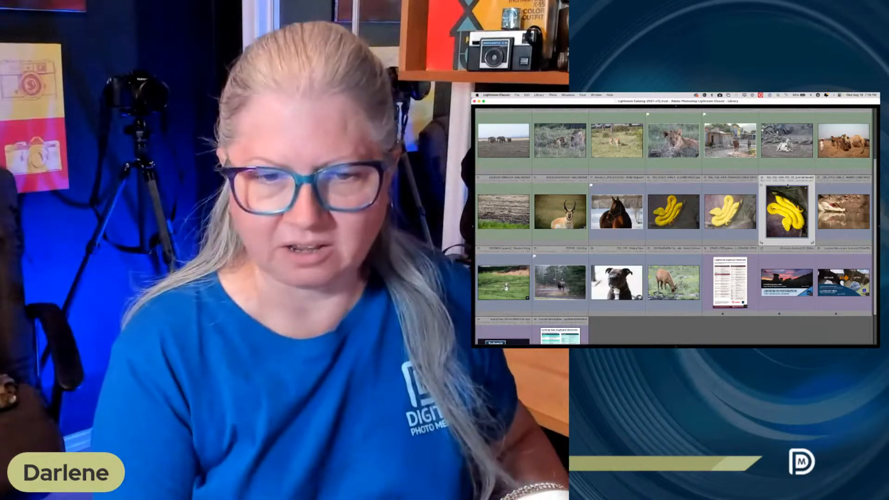
pyautogui.click(771, 182)
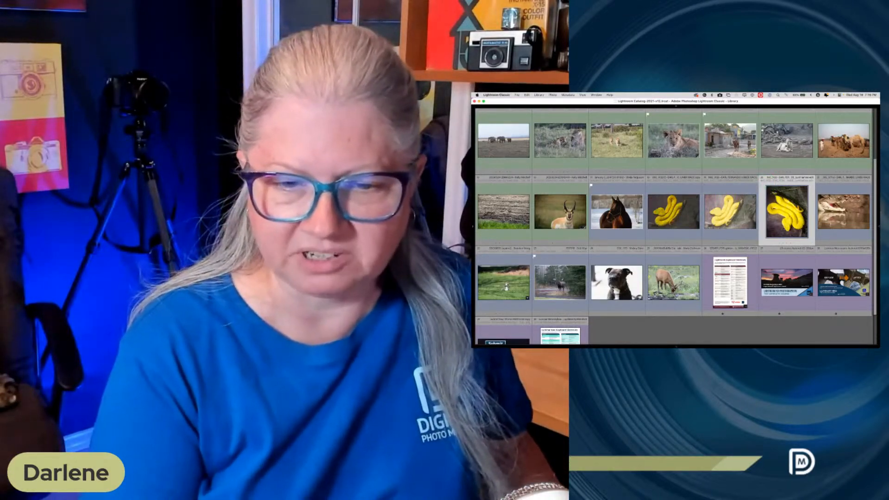
pyautogui.click(646, 229)
pyautogui.click(674, 222)
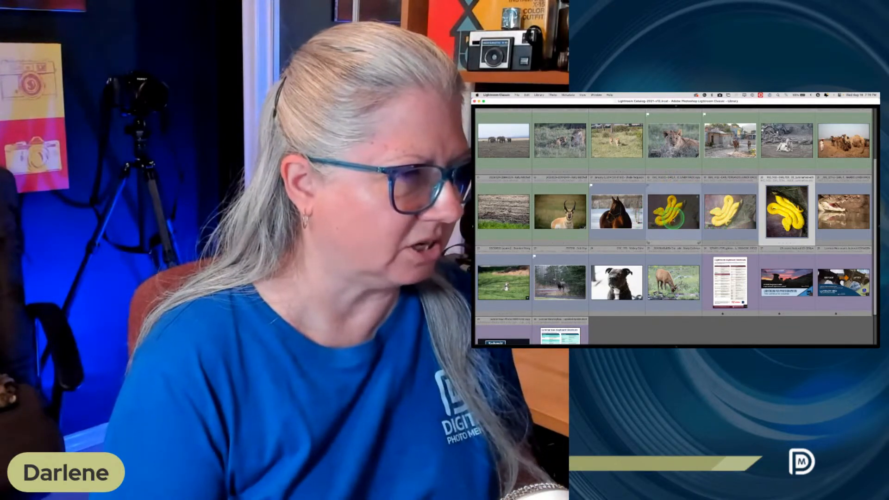
pyautogui.keyDown('shift'); pyautogui.click(672, 219); pyautogui.keyUp('shift')
pyautogui.press('n')
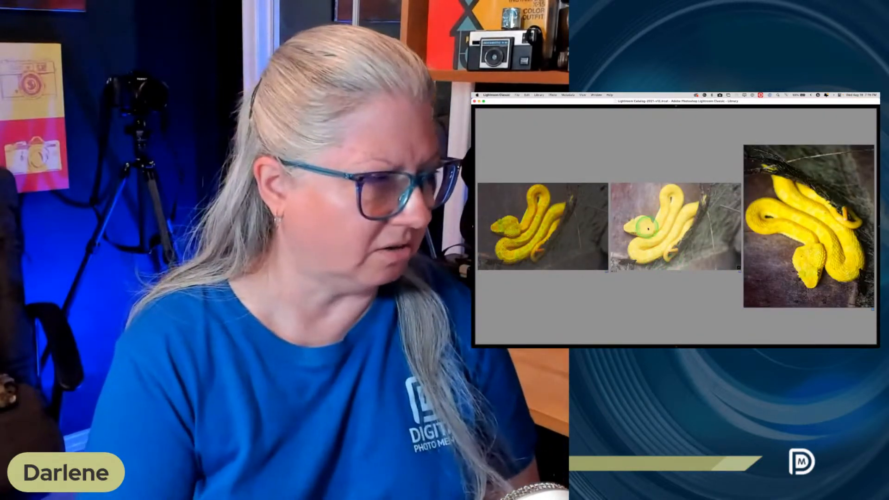
# View the unedited yellow snake photo in Loupe view and alternate between it and the finished vertical version.
pyautogui.click(630, 236)
pyautogui.doubleClick(631, 236)
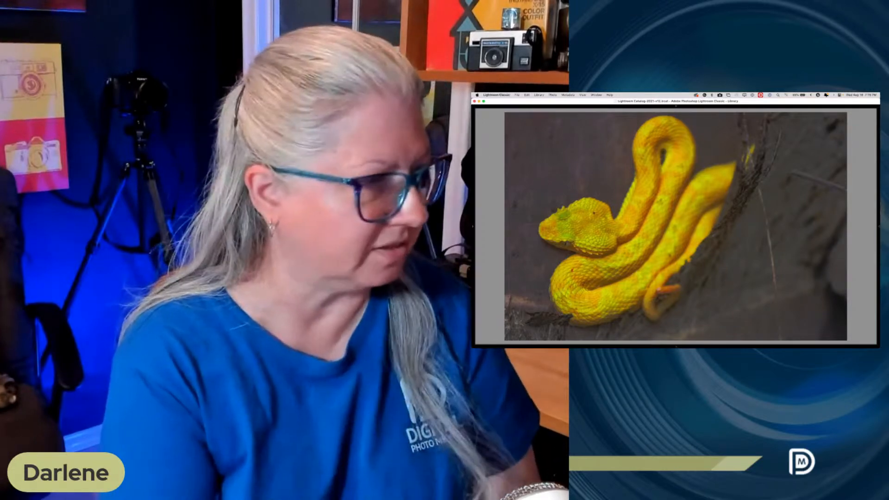
pyautogui.press('Right')
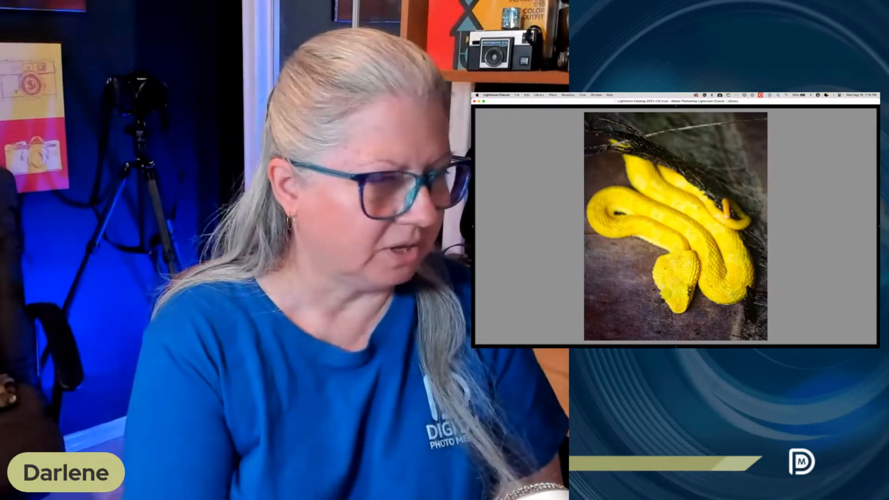
pyautogui.press('Right')
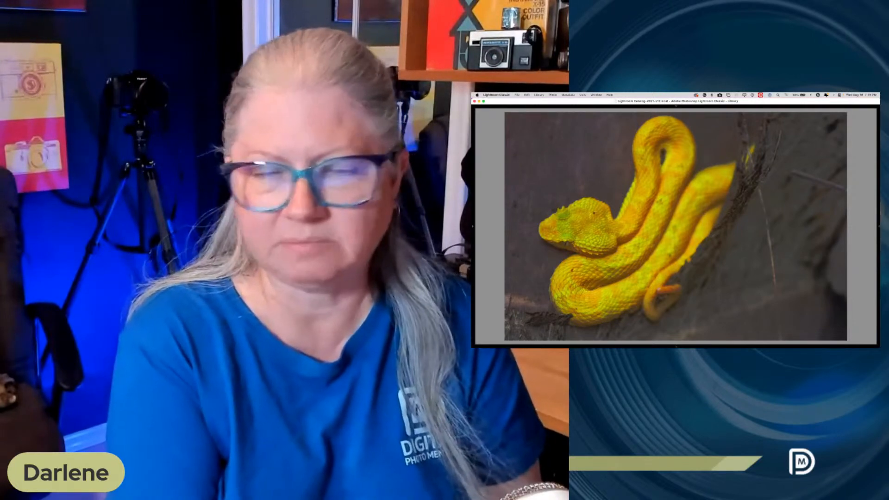
pyautogui.press('Right')
pyautogui.press('Right')
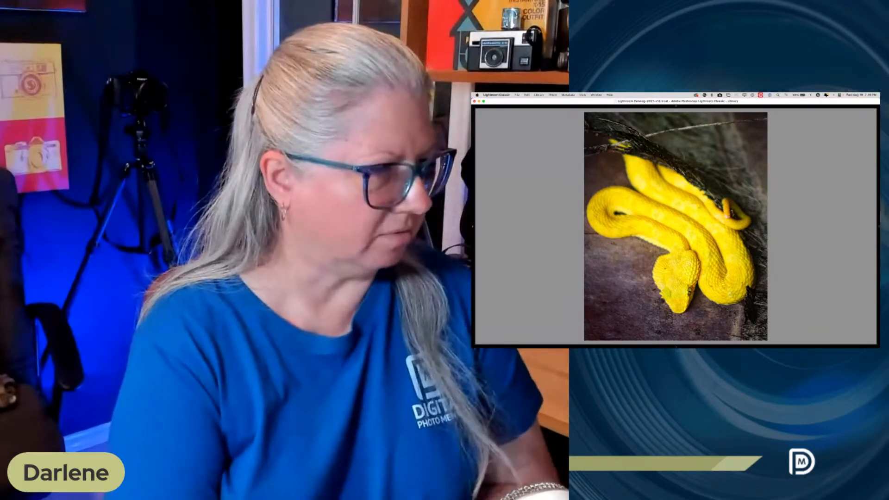
# Return to the grid and view the squirrel and brown horse photos enlarged, going back to the grid after each.
pyautogui.press('g')
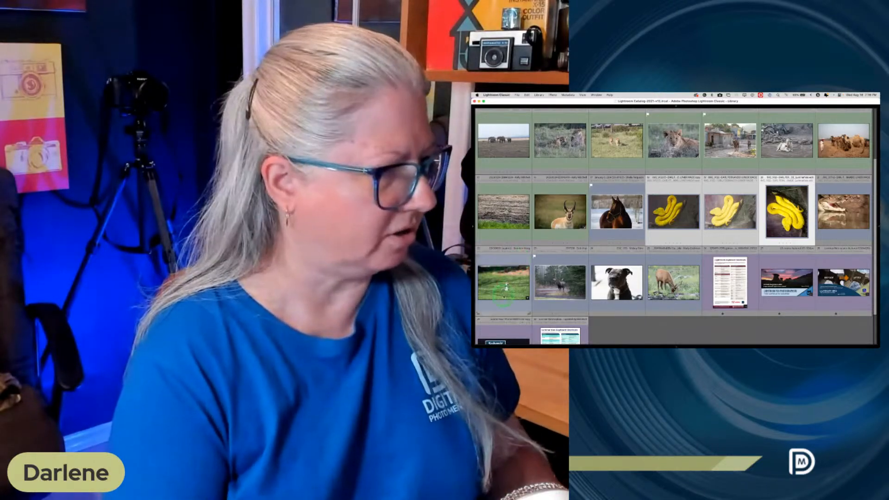
pyautogui.doubleClick(497, 294)
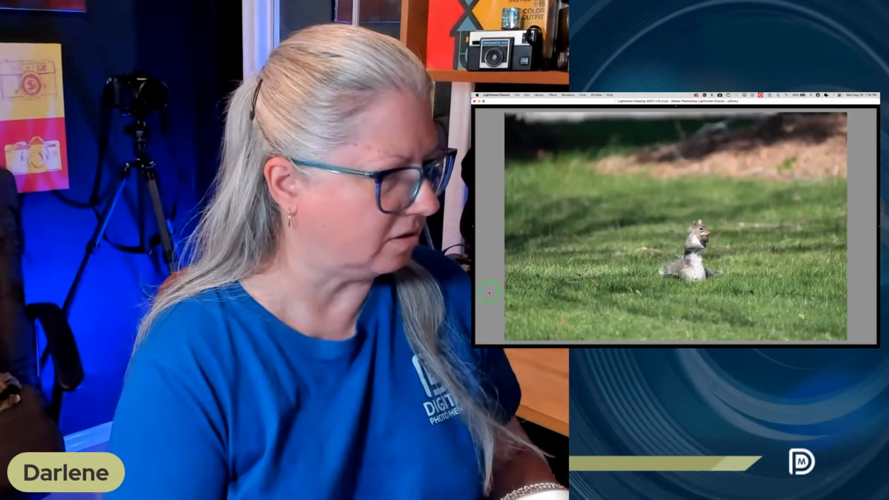
pyautogui.doubleClick(508, 250)
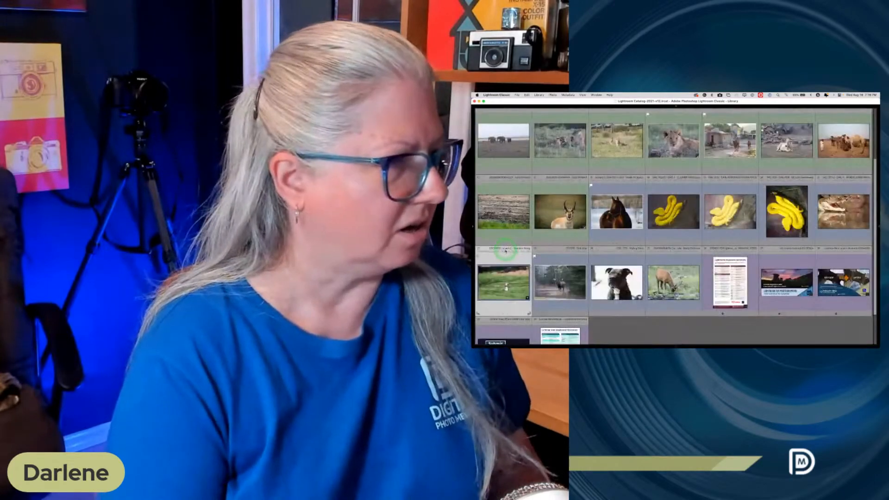
pyautogui.doubleClick(567, 216)
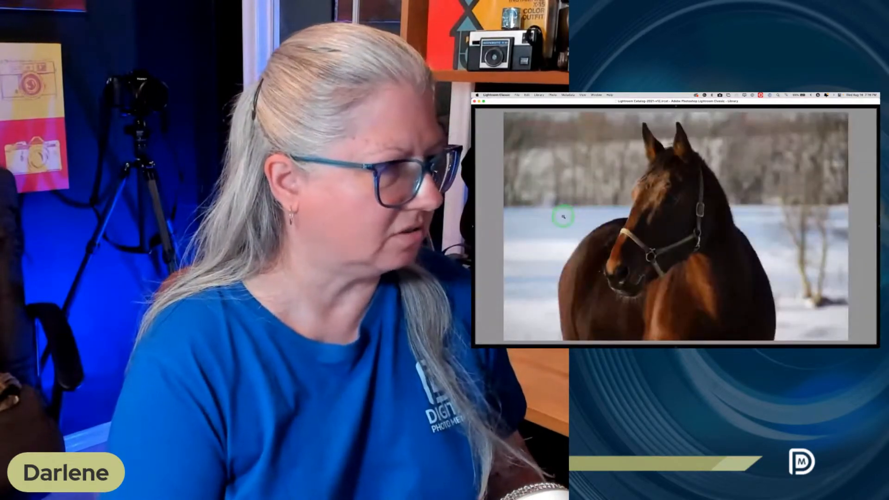
pyautogui.doubleClick(562, 212)
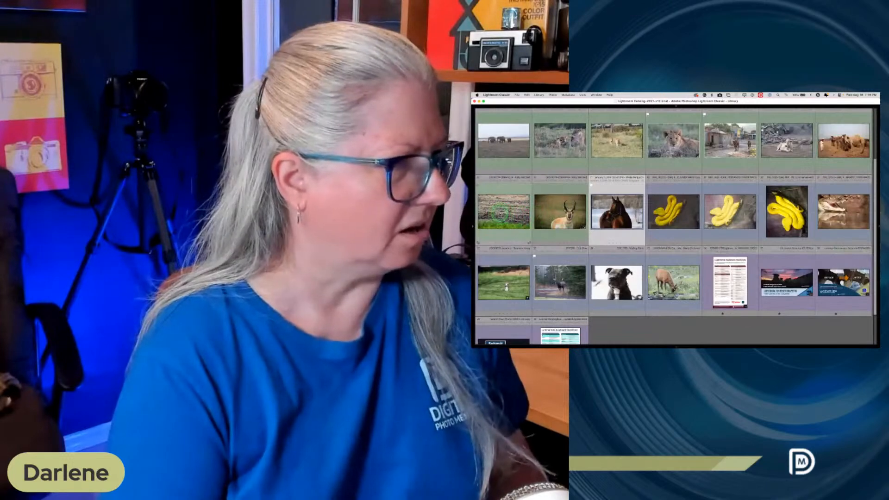
# Browse the enlarged animal photos, including the camels, the street horses and the two walking lions, to the lion cub.
pyautogui.doubleClick(503, 212)
pyautogui.press('Right')
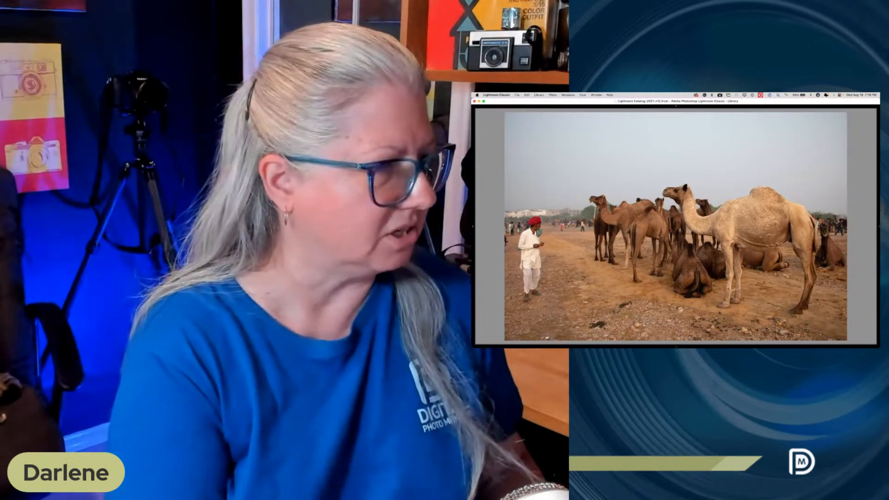
pyautogui.press('Right')
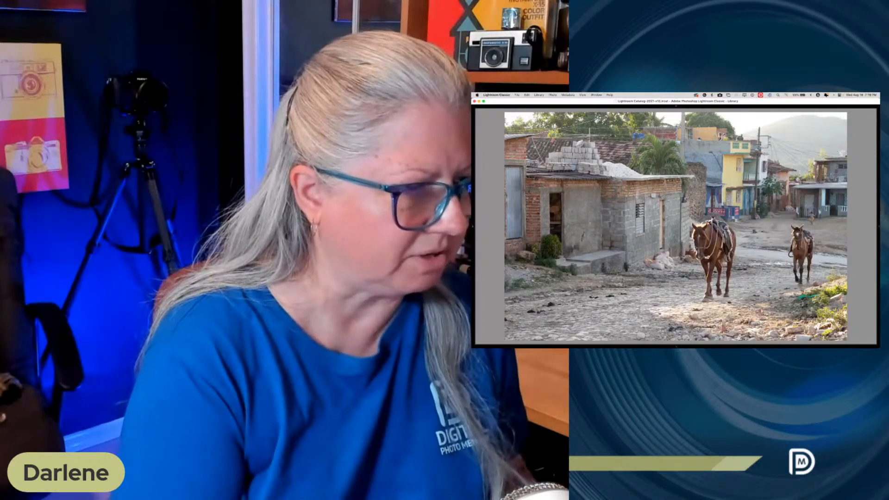
pyautogui.press('Right')
pyautogui.press('Right')
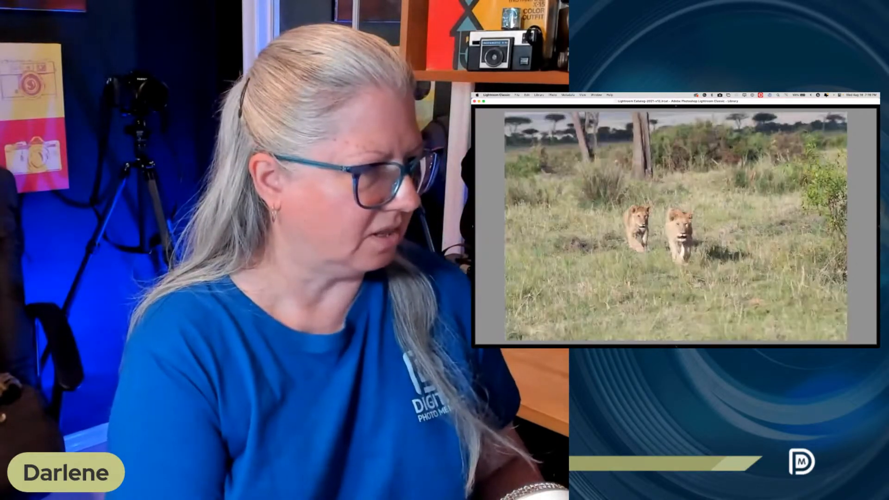
pyautogui.press('Left')
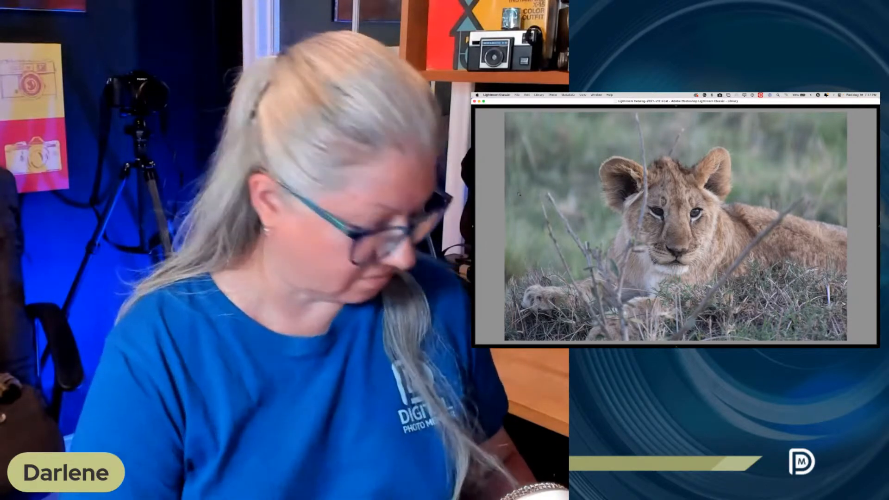
# Go back to the library grid and open the photo of the black dog in the water in Loupe view.
pyautogui.press('g')
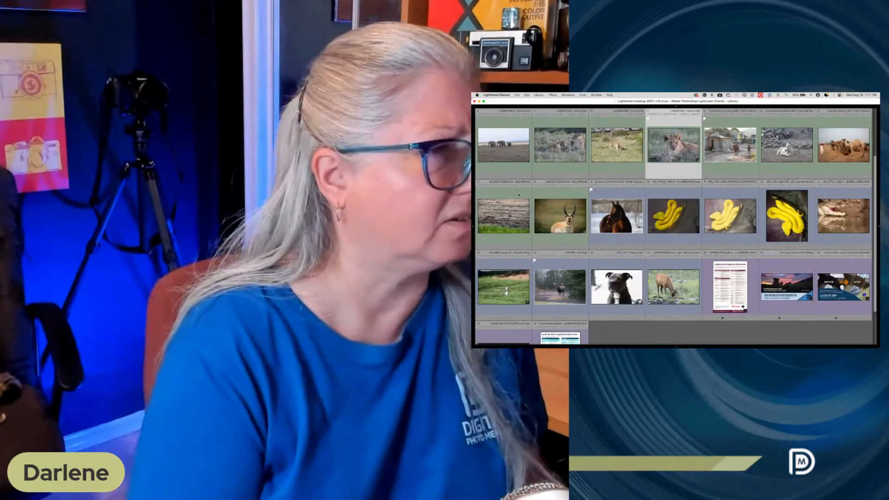
pyautogui.scroll(3, 519, 195)
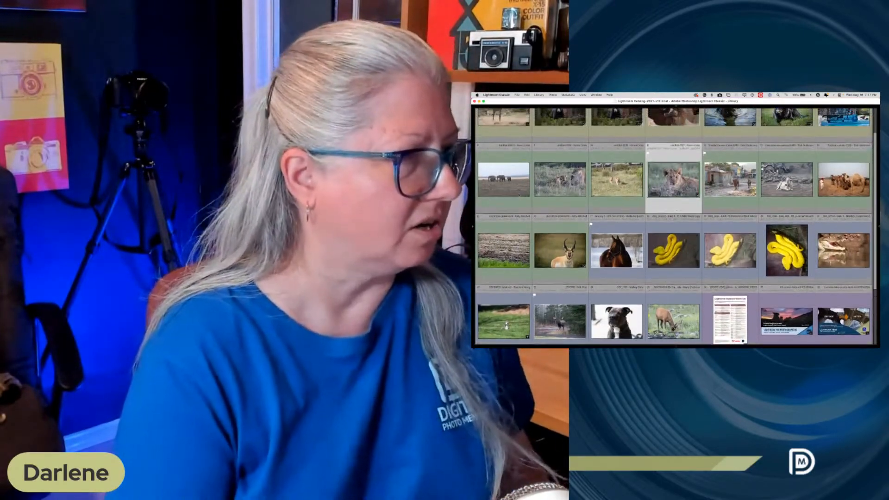
pyautogui.scroll(2, 519, 194)
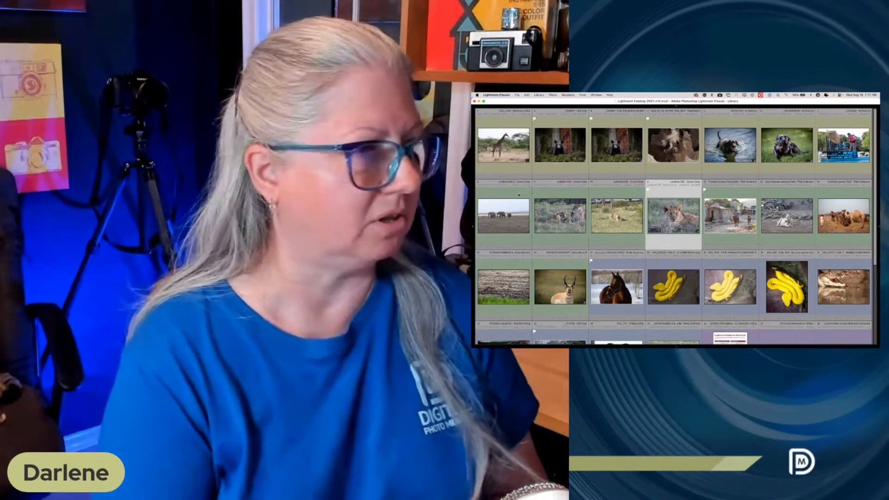
pyautogui.click(721, 154)
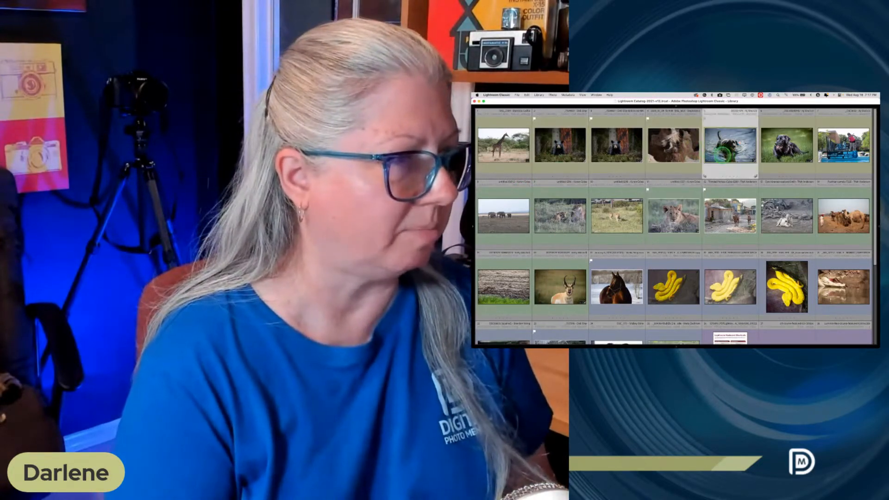
pyautogui.doubleClick(721, 154)
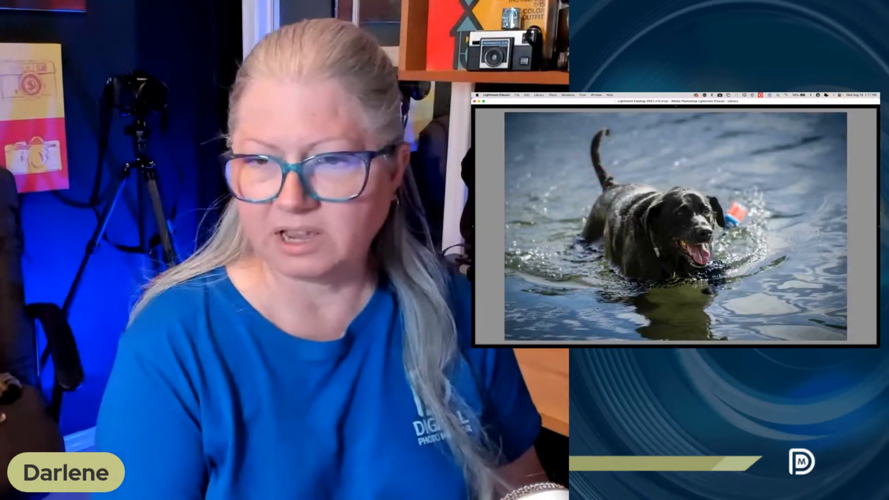